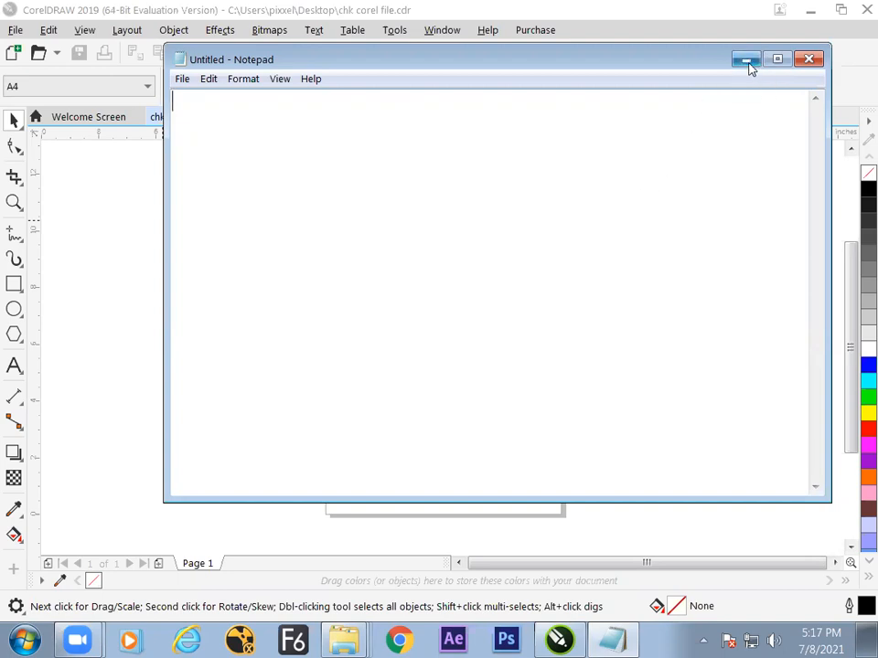
click(746, 61)
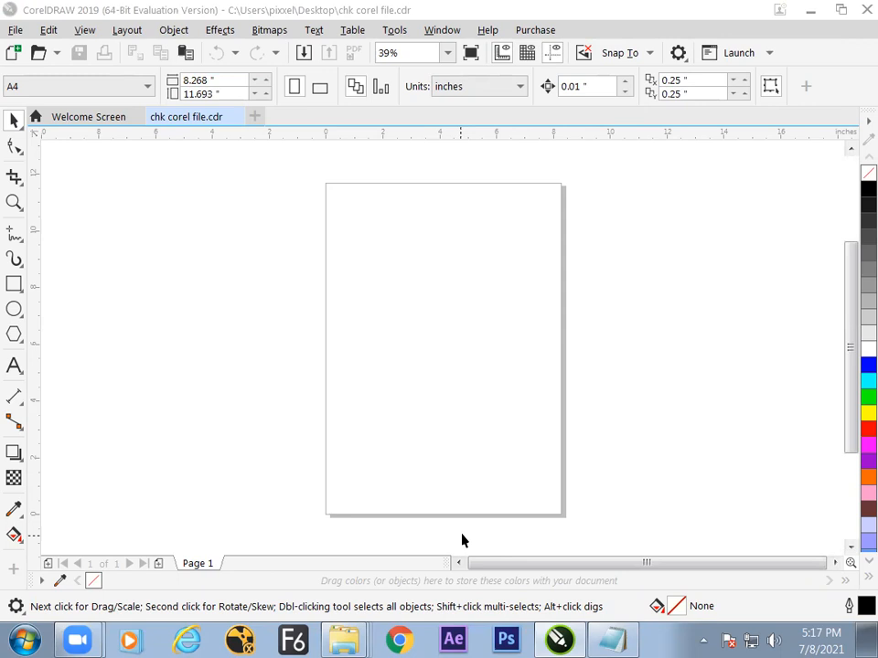
click(339, 338)
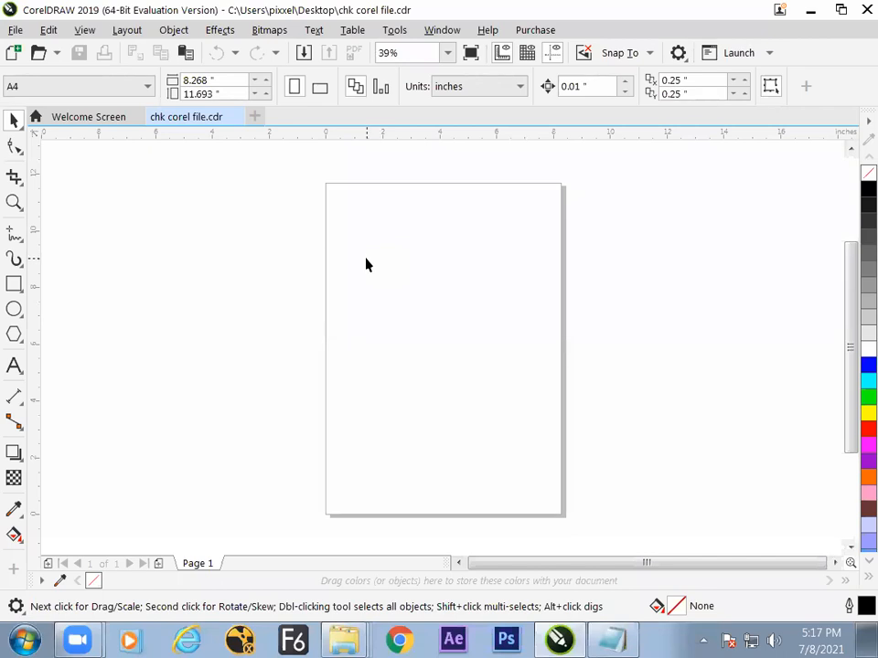
key(ctrl+n)
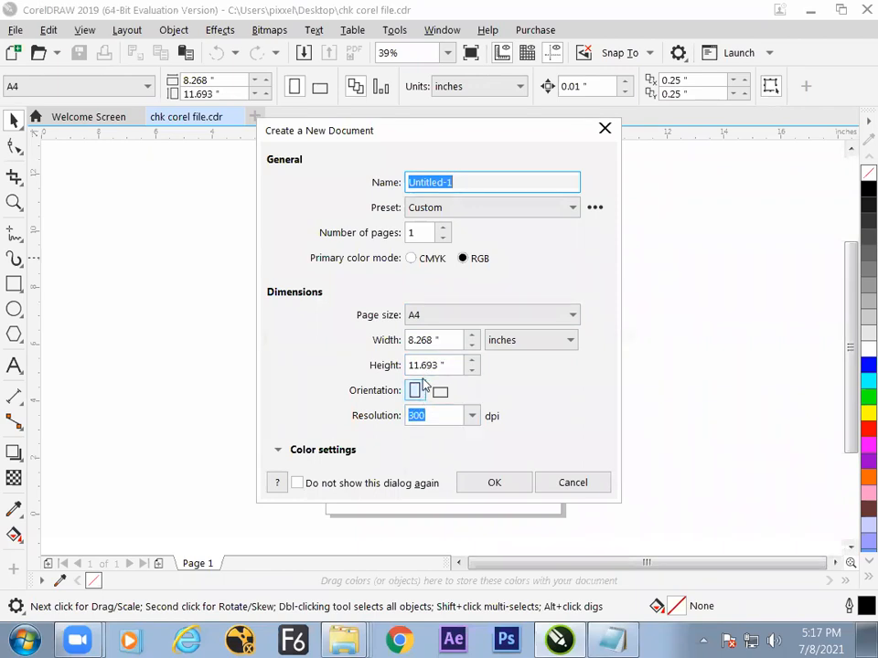
click(556, 484)
key(alt+Tab)
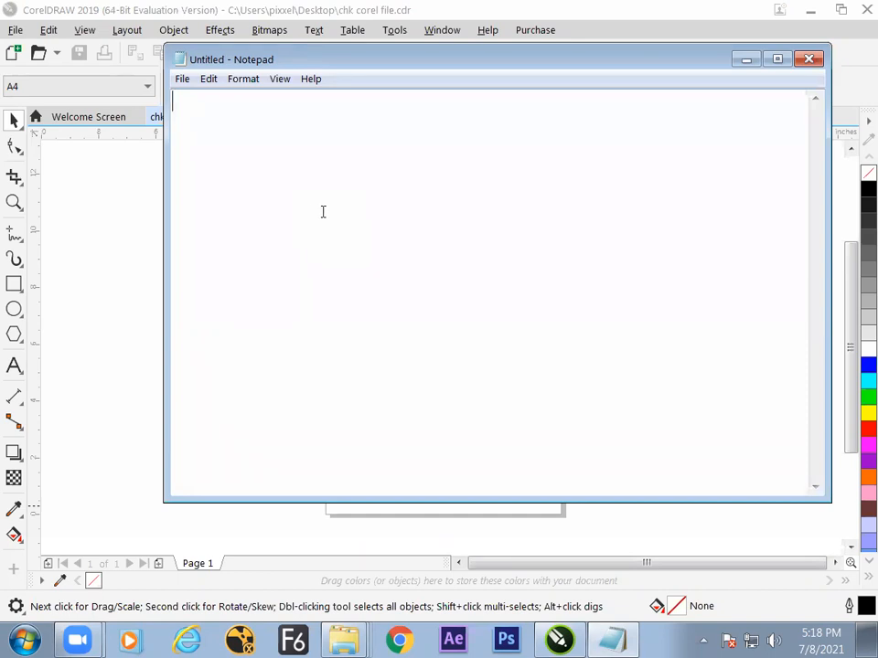
click(745, 61)
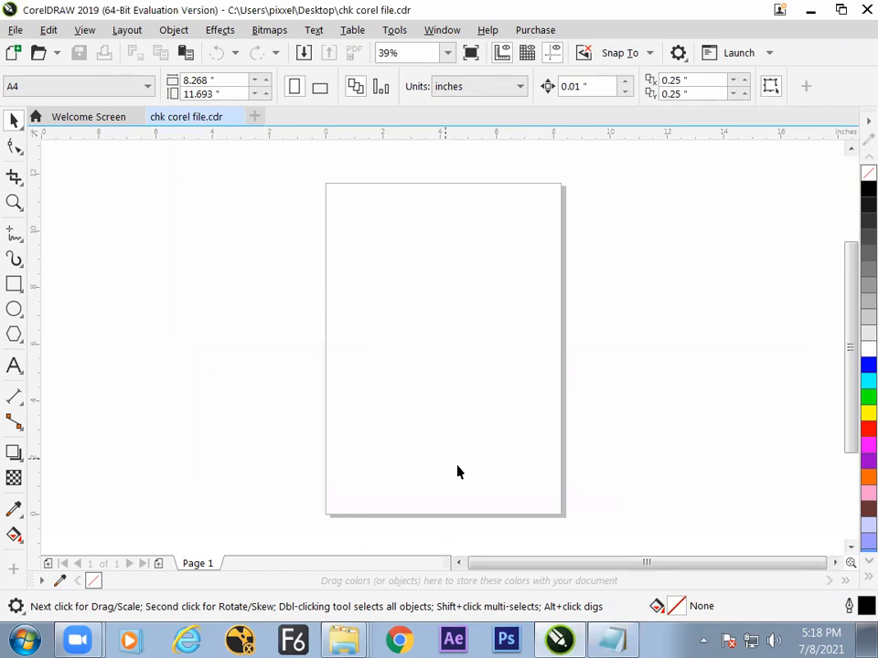
Switch to Notepad, maximize it, and start a workflow line reading "brain----scribble pad-----scanning"
key(alt+Tab)
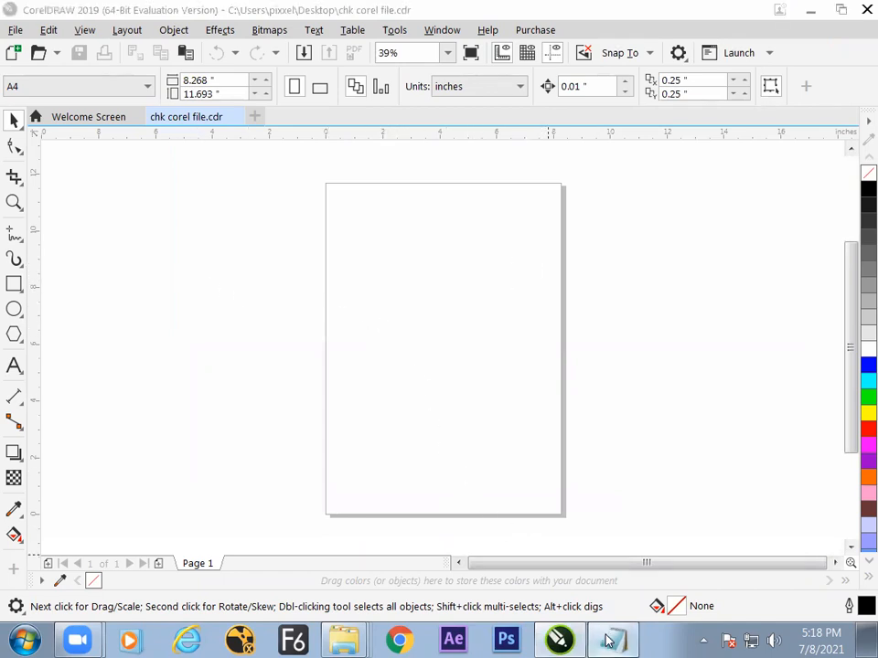
click(778, 61)
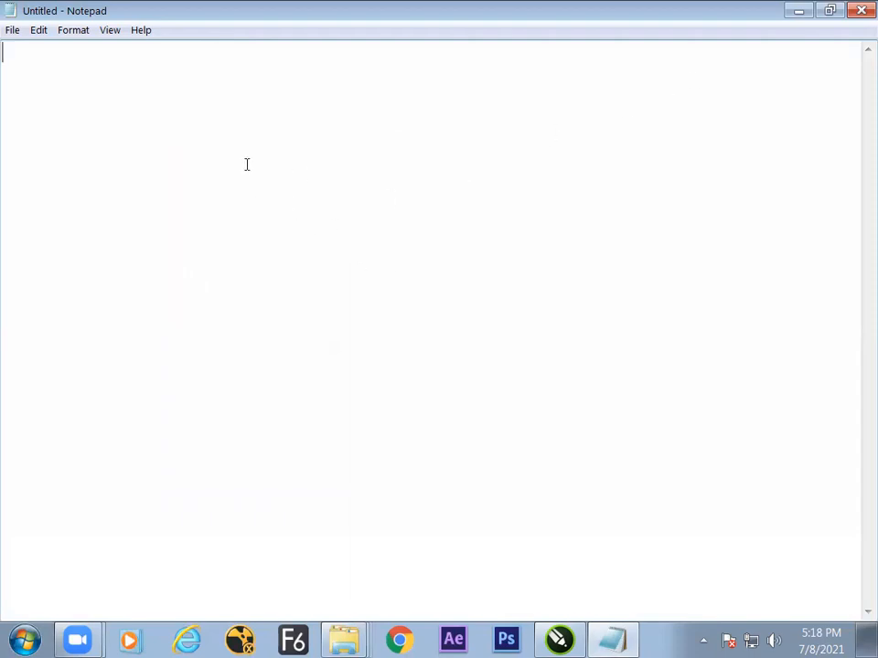
text(brain)
key(ctrl+a)
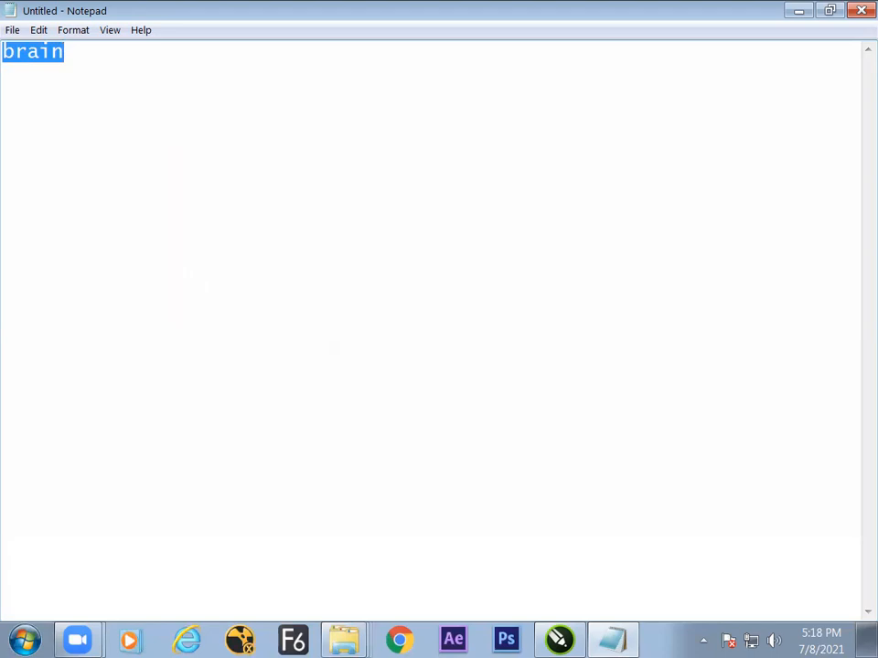
key(Right)
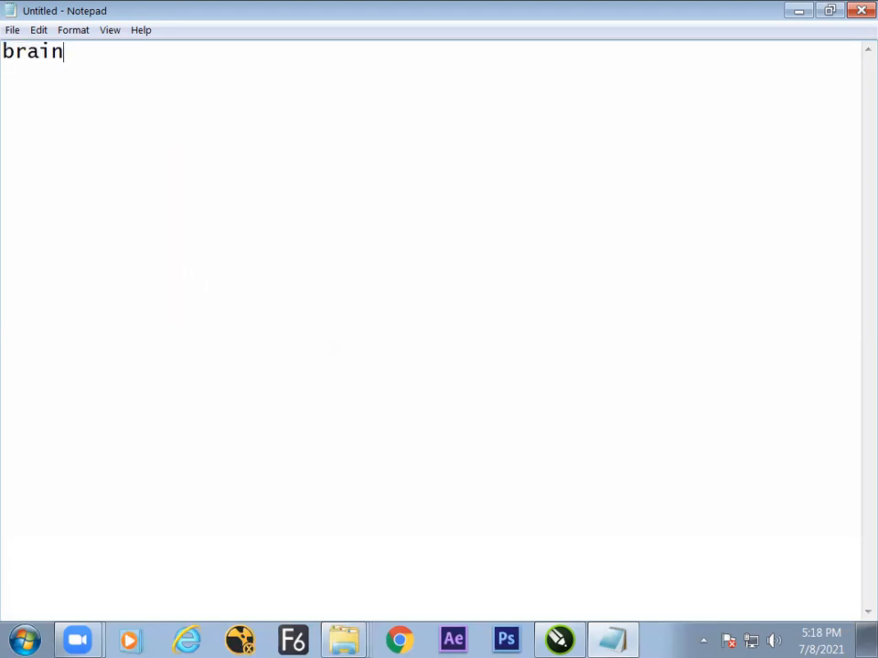
text(----scribble)
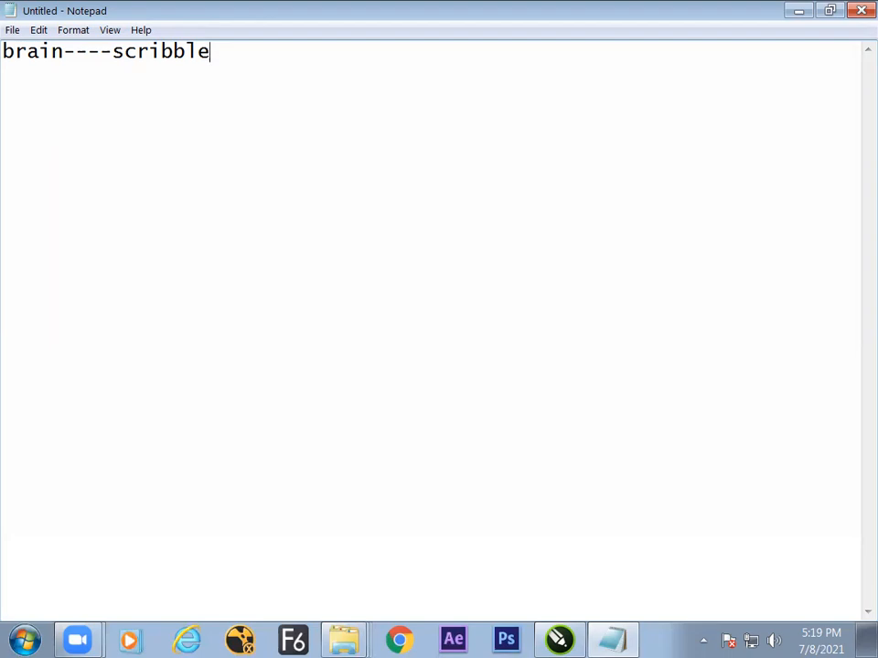
text(pad-----)
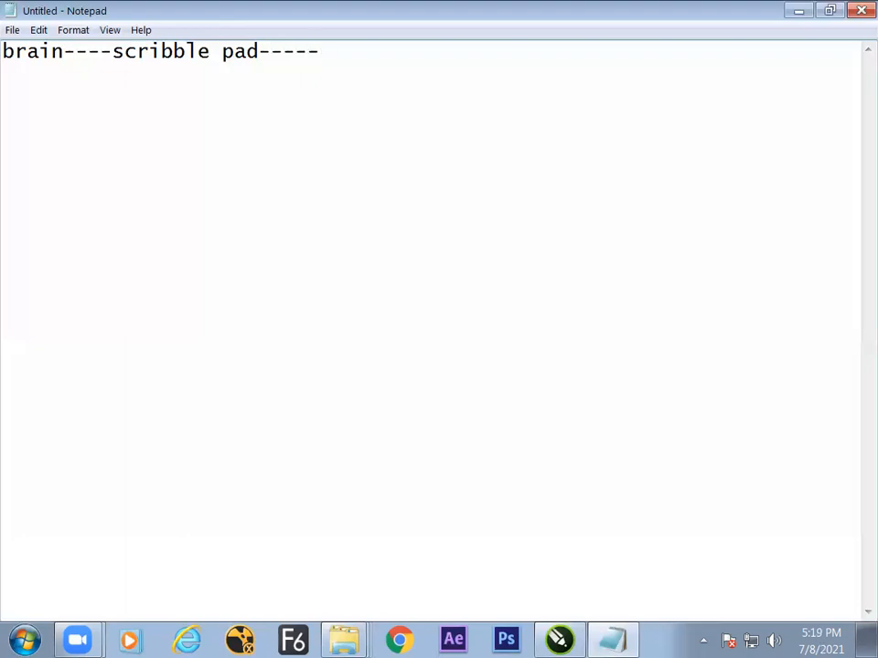
text(scanning)
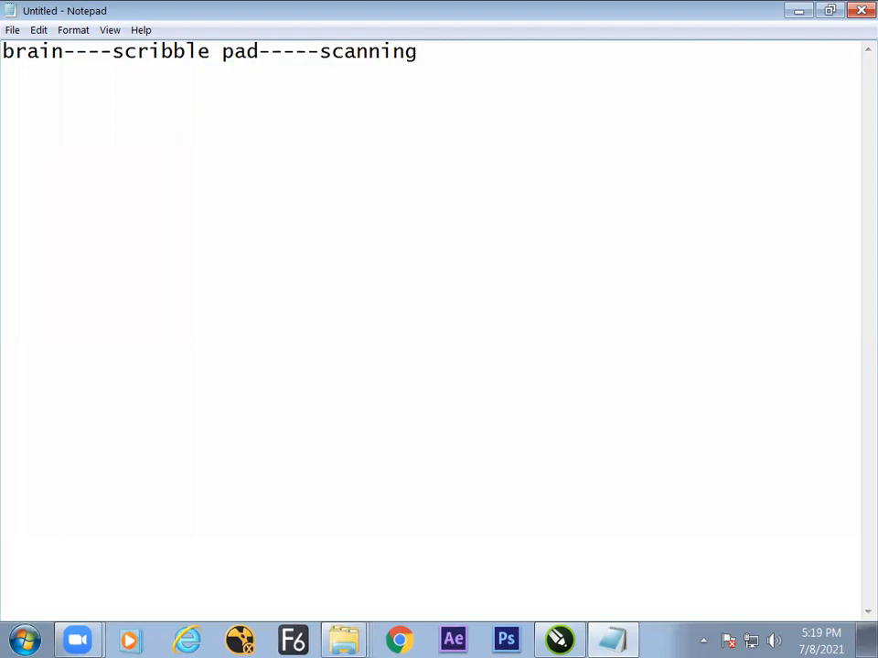
Extend the workflow line after "scanning" with "/photo------tracing(corel draw)"
key(Left)
key(Left)
key(Left)
key(Left)
key(Left)
key(Left)
key(Left)
key(Left)
key(Right)
key(Right)
key(Right)
key(Right)
key(Right)
key(Right)
key(Right)
key(Right)
text(/photo)
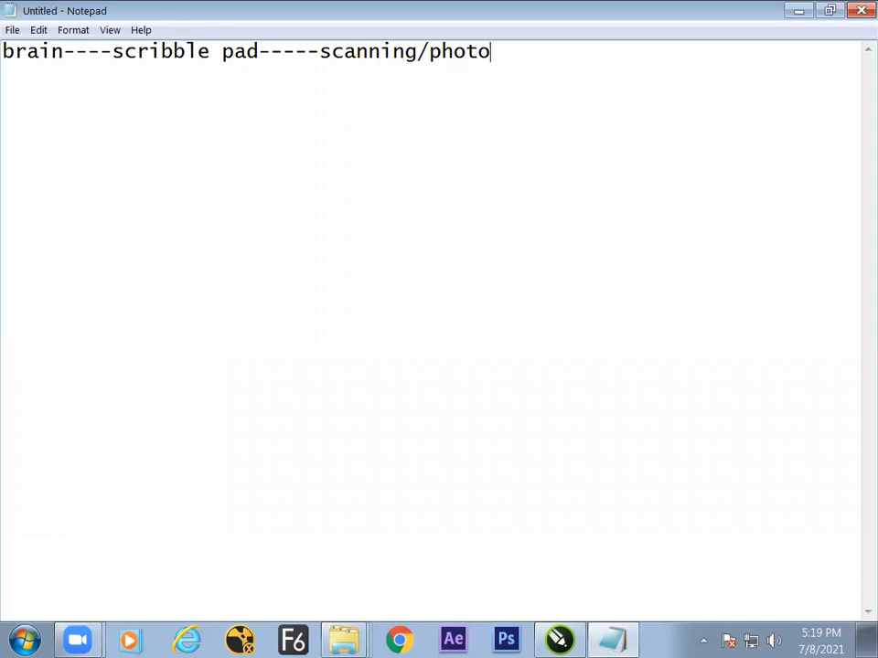
text(------tracing)
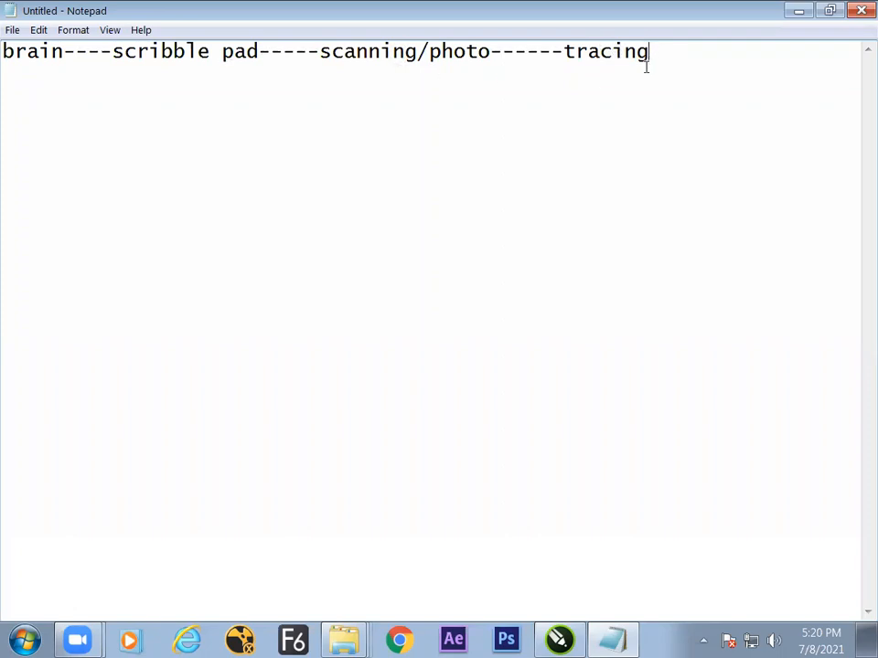
text((corel draw)
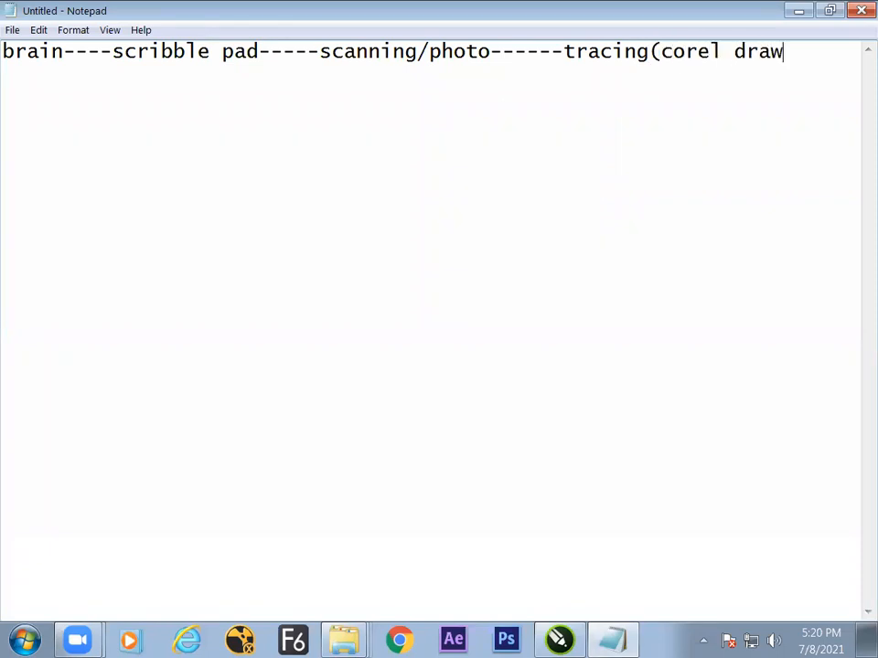
text())
Insert six blank lines above the workflow line
mouse_move(502, 53)
mouse_down()
mouse_move(121, 92)
mouse_move(7, 62)
mouse_up()
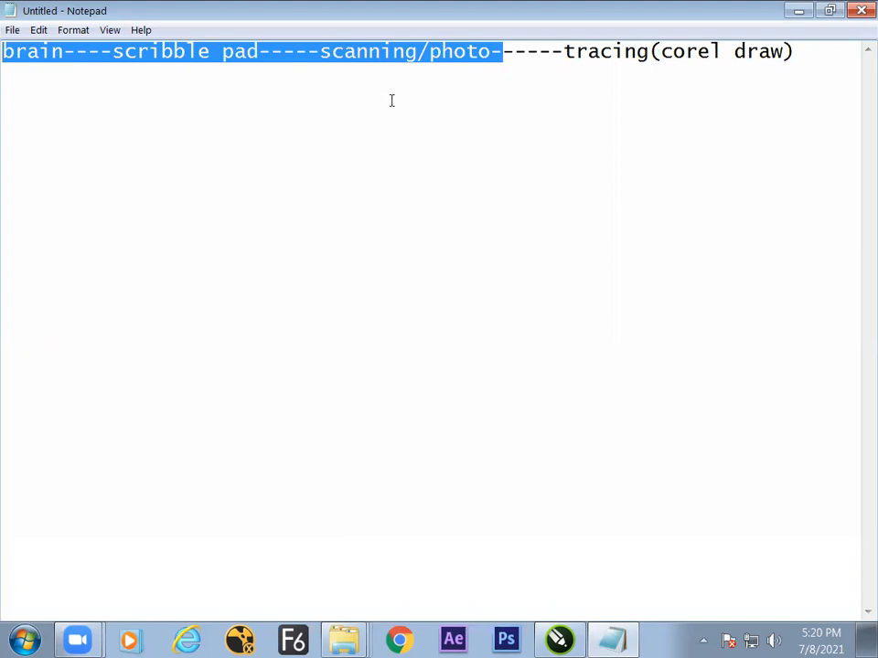
click(643, 70)
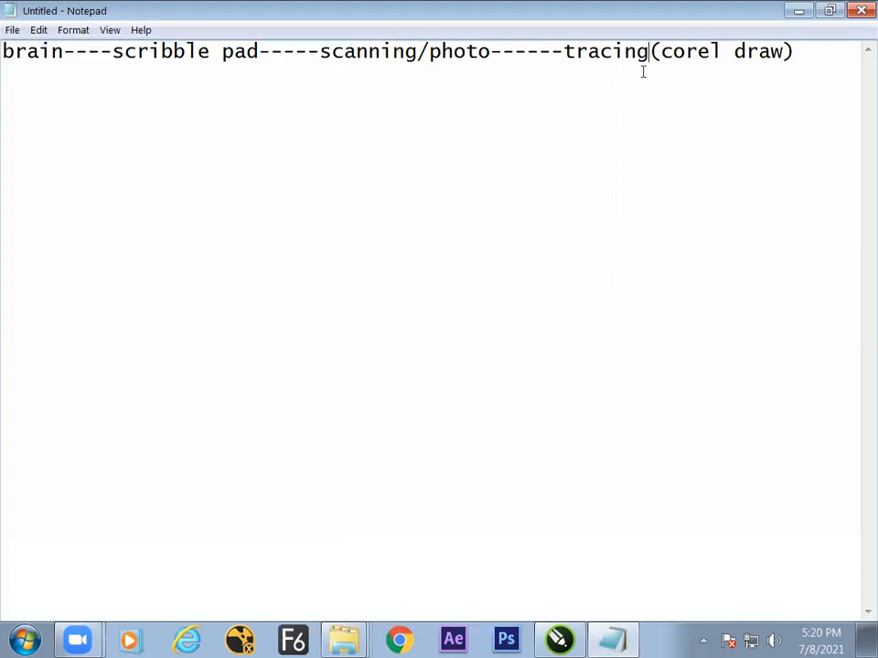
click(565, 52)
click(5, 51)
key(Return)
key(Return)
key(Return)
key(Return)
key(Return)
key(Return)
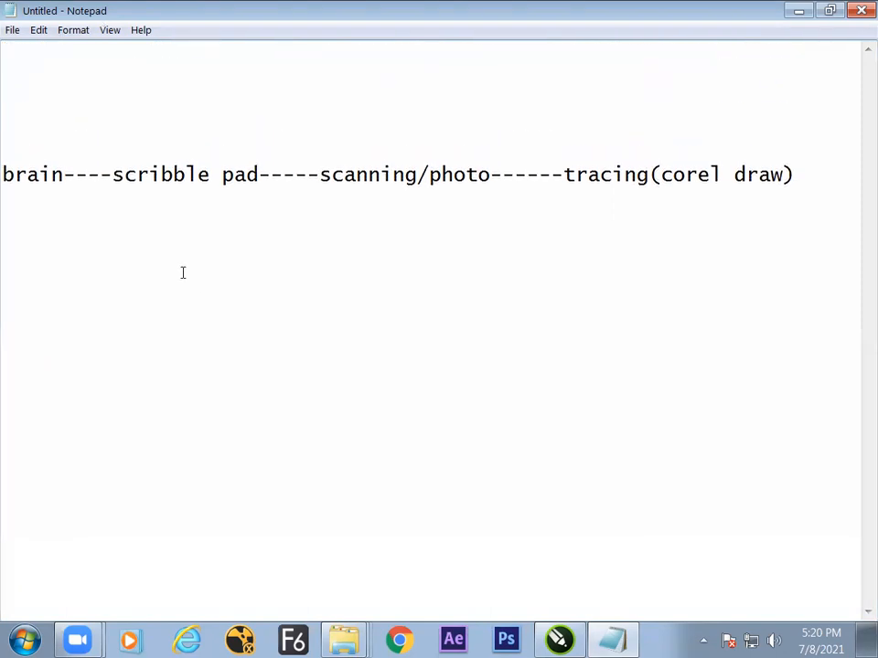
Below the workflow line, leave a gap and add the continuation "------grading----2d/3d....compsiting....edit"
click(62, 177)
click(788, 195)
key(Return)
key(Return)
key(Return)
text(------grading)
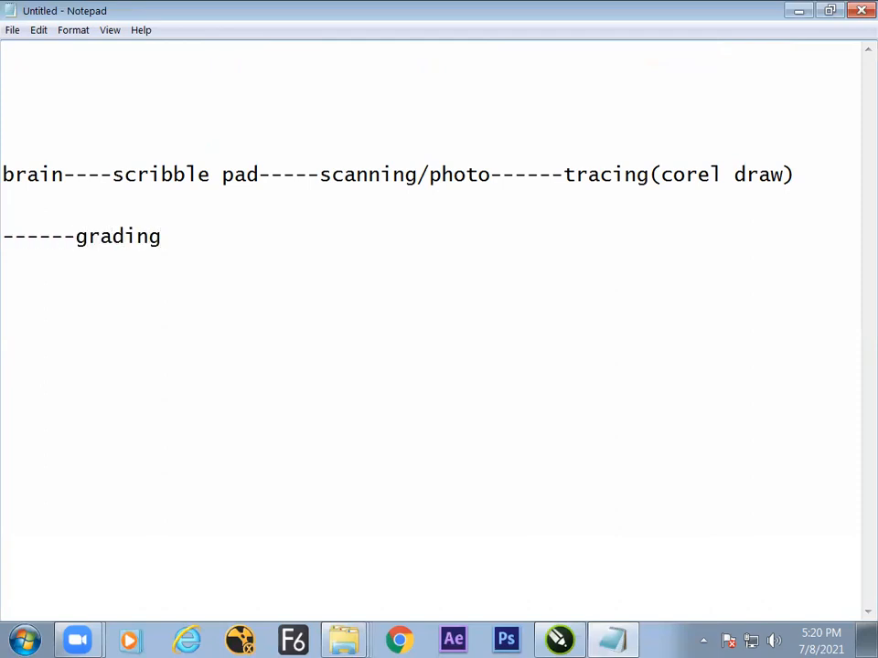
text(----2d/3d....compsiting....edit)
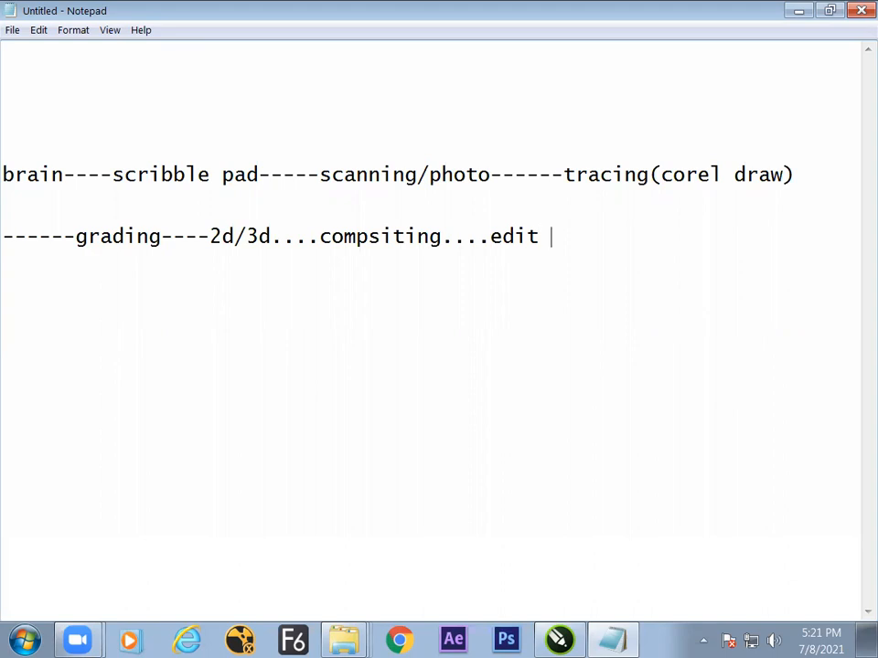
Add a long divider of dashes a few lines below the workflow text and start a new line under it
drag(794, 174, 495, 182)
click(492, 178)
click(317, 197)
click(552, 247)
key(Return)
key(Return)
key(Return)
key(Return)
text(--------------------------------------------------------------)
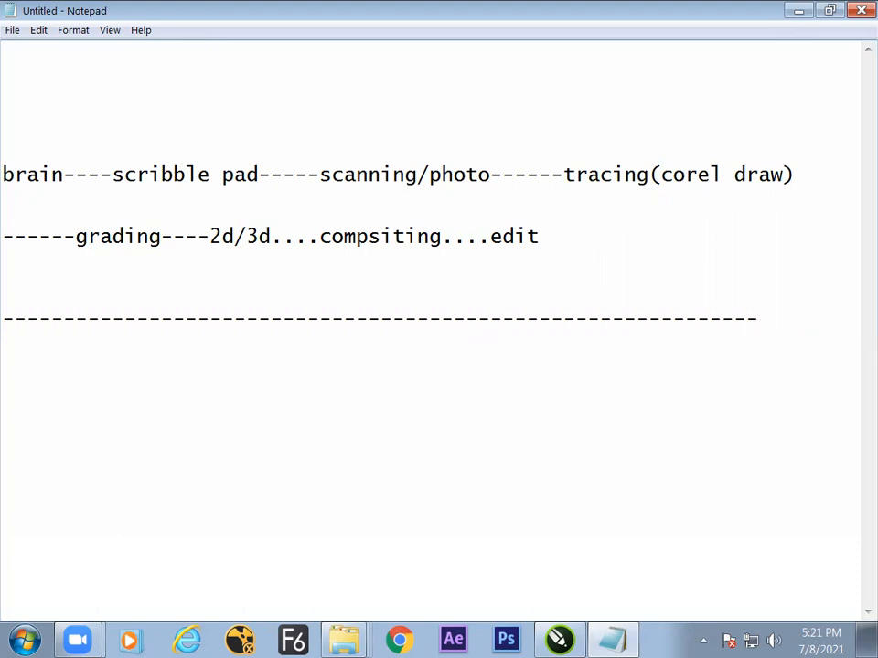
key(Return)
Check the Freehand tool's shortcut in CorelDRAW and note "free hand tool (F5)" in Notepad, one blank line below the divider
key(alt+Tab)
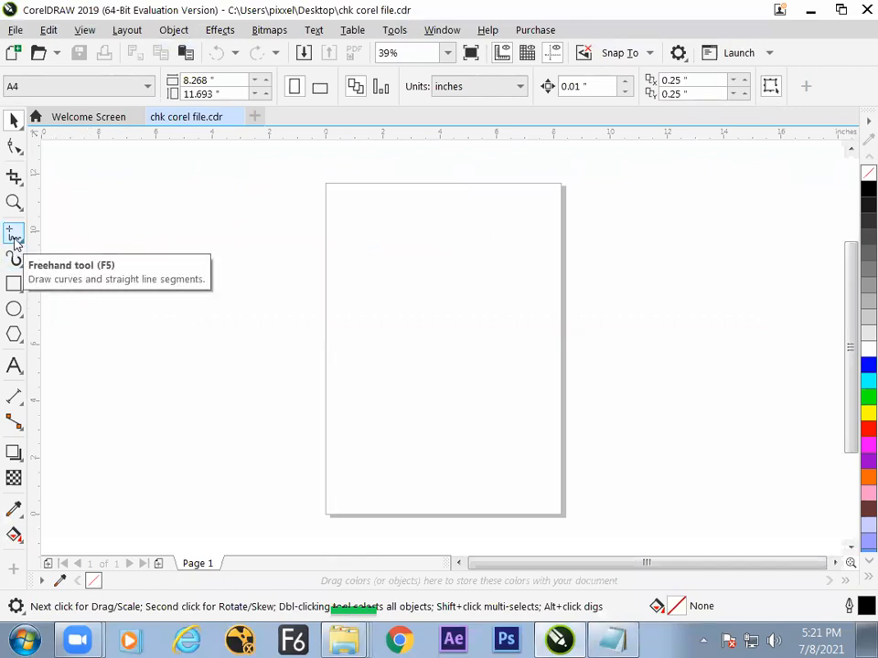
click(610, 640)
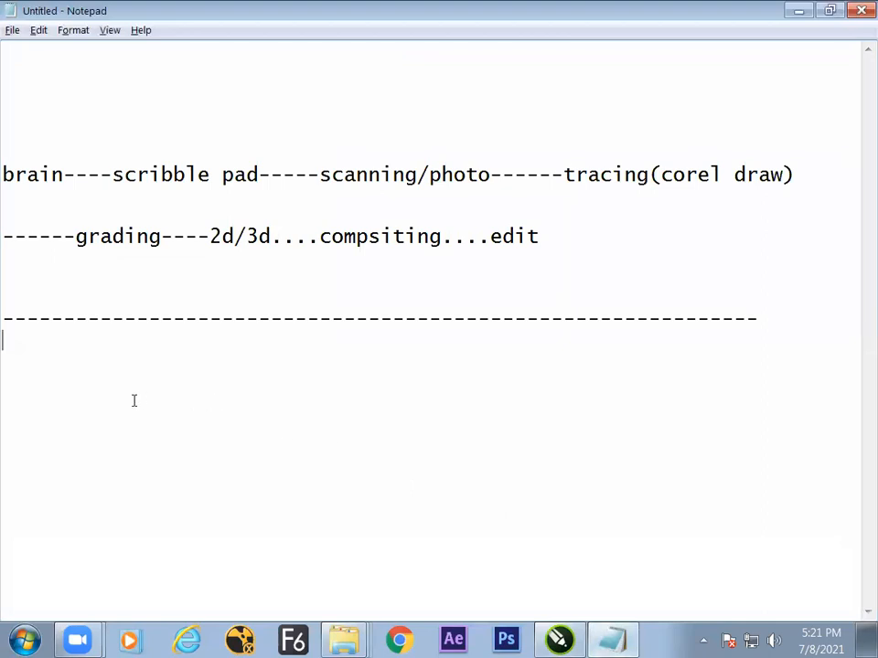
text(free hand )
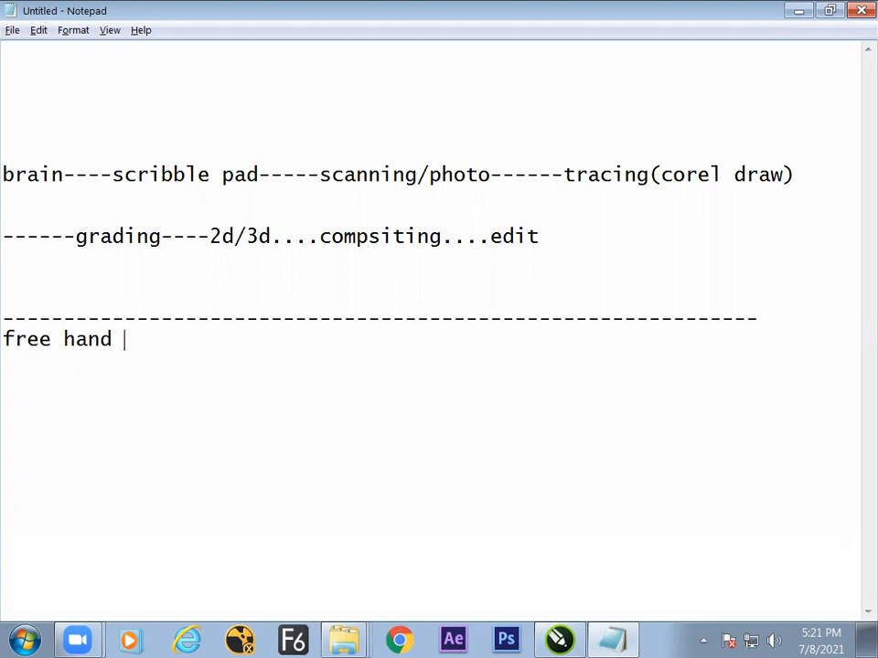
text(tool ()
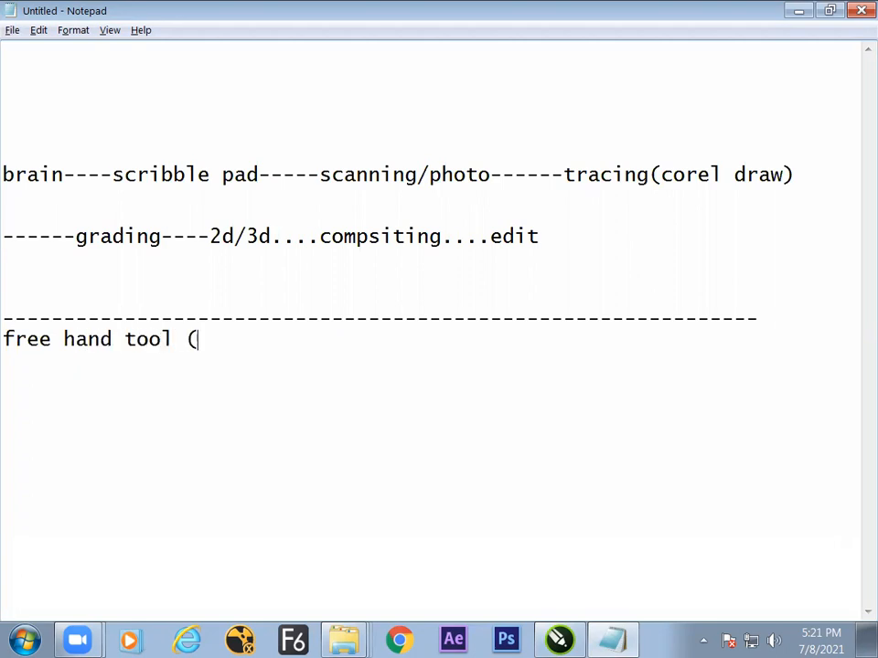
text(F5))
click(8, 337)
key(Return)
click(294, 360)
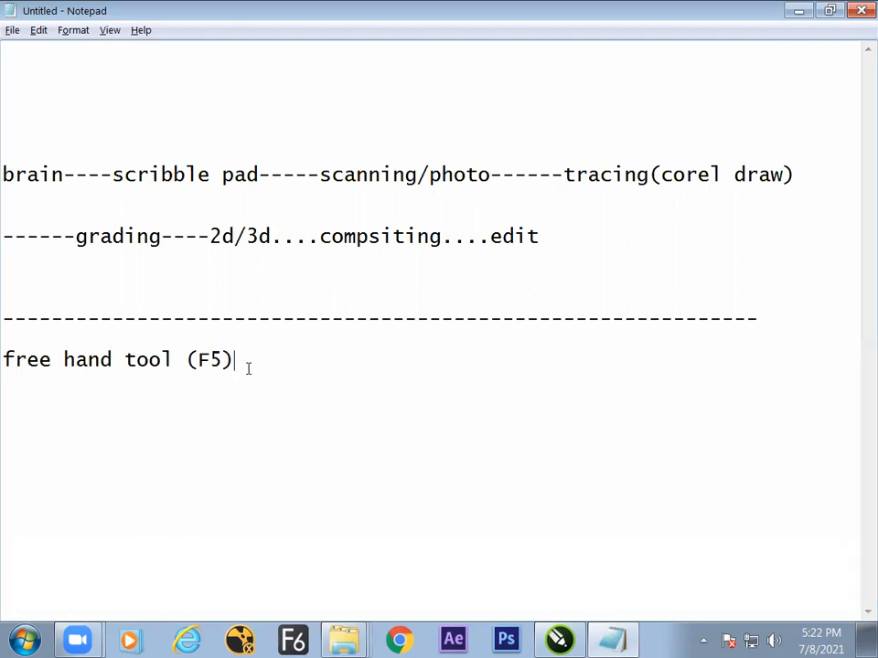
Activate the Freehand tool in CorelDRAW and return to the Notepad notes
key(alt+Tab)
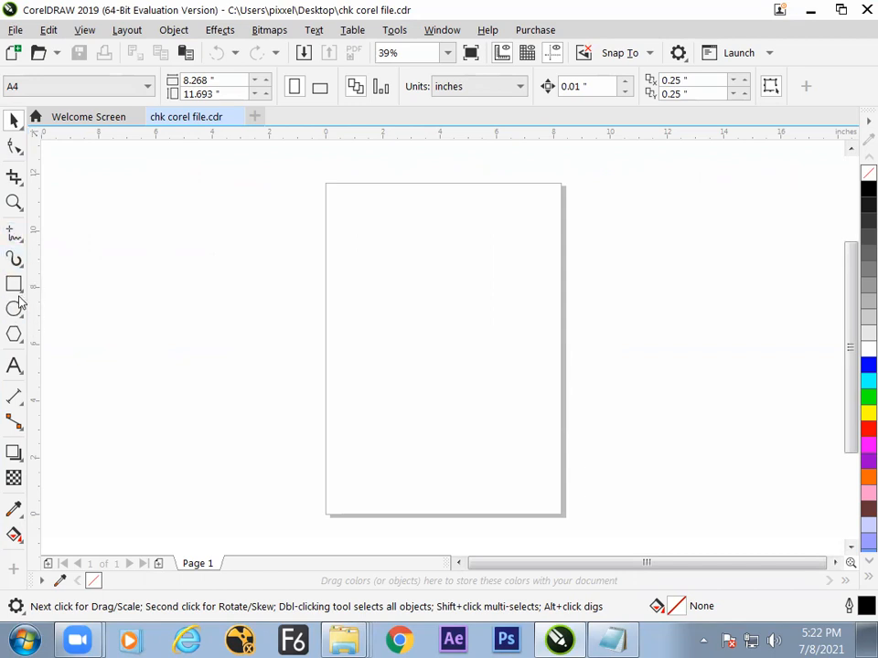
click(15, 233)
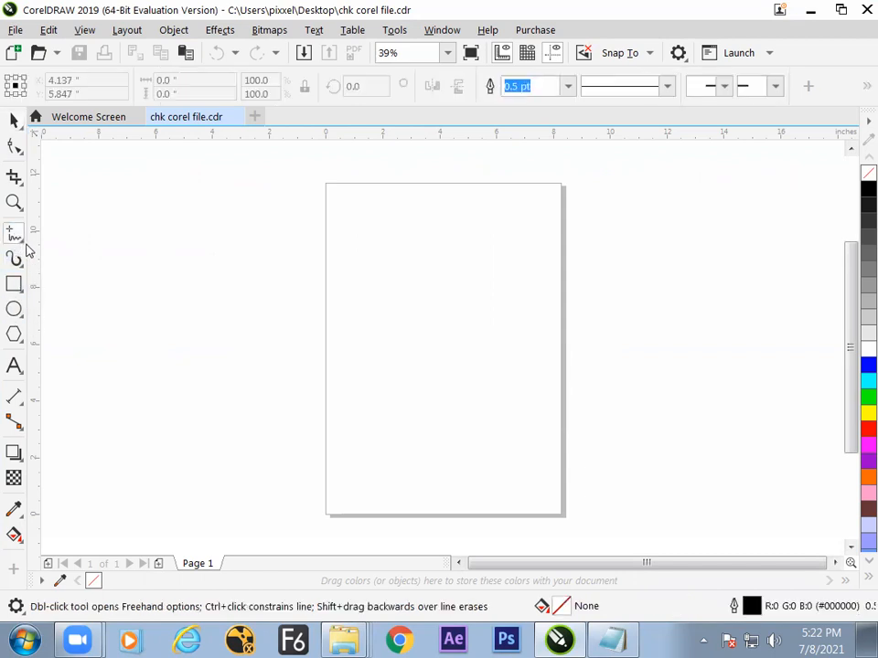
key(alt+Tab)
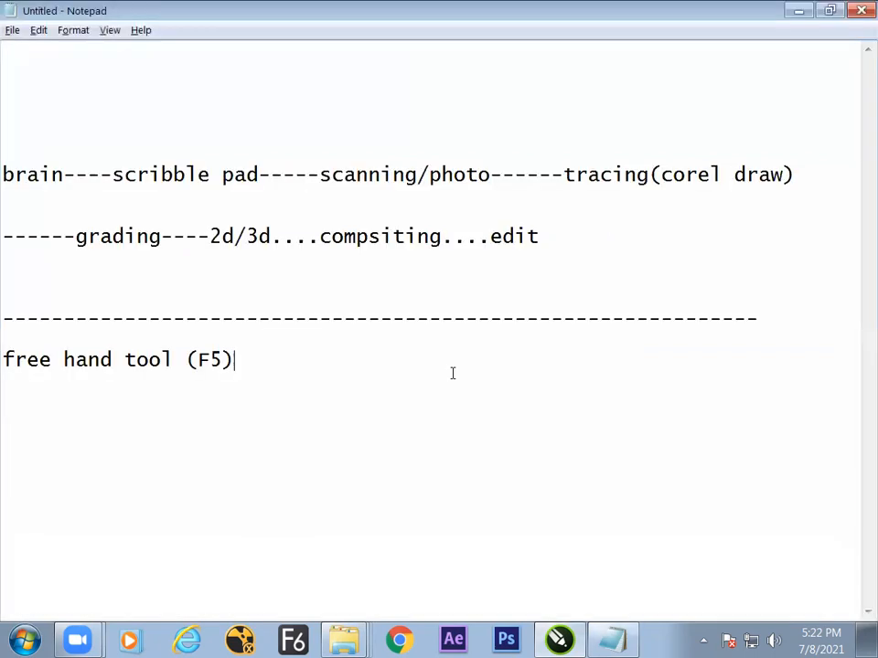
Below the free hand tool heading, leave a blank line and list "name" and "hotkey" on separate lines
key(Return)
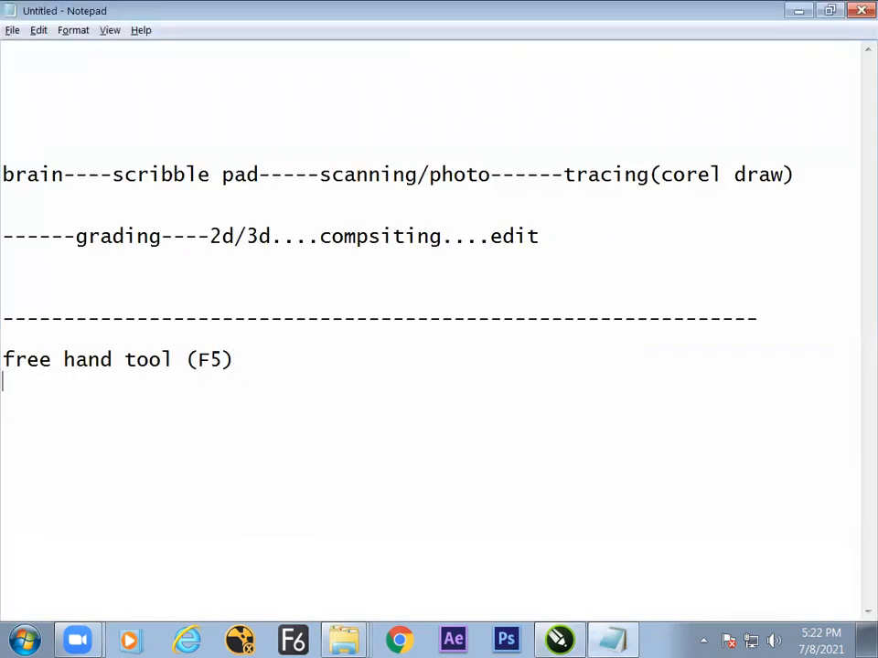
text(meth)
key(BackSpace)
key(BackSpace)
key(BackSpace)
key(BackSpace)
text(name )
text(hoto)
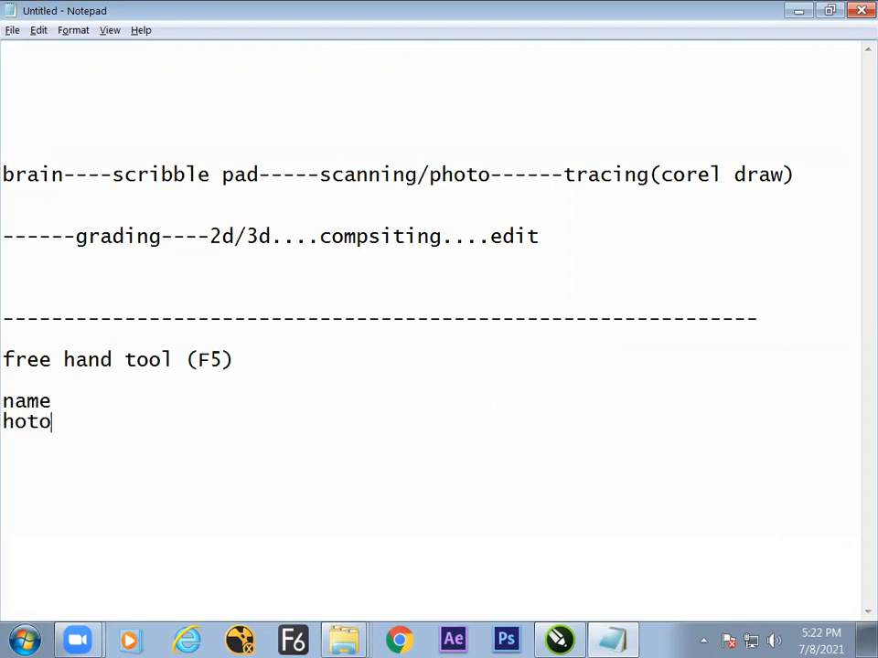
key(BackSpace)
text(key)
Continue the list below "hotkey" with the lines "method of working", "tips and trics" and "example"
key(Return)
text(meth)
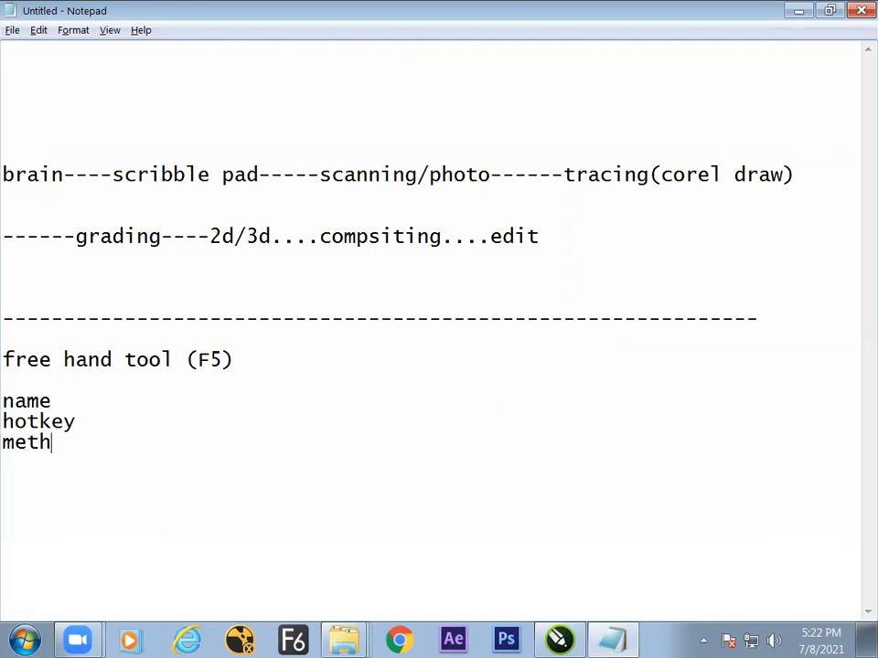
text(od of working)
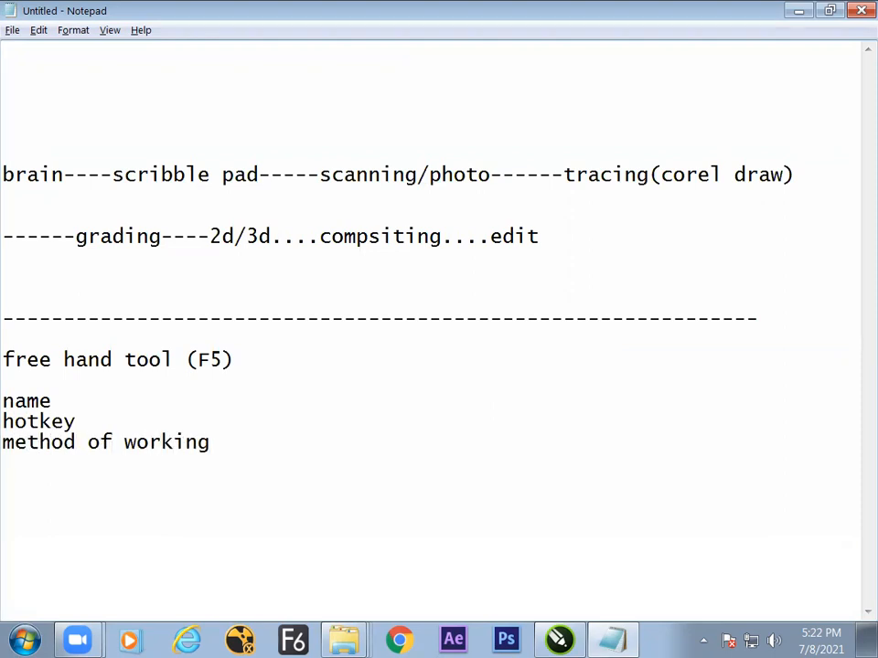
key(Return)
text(tips and tri)
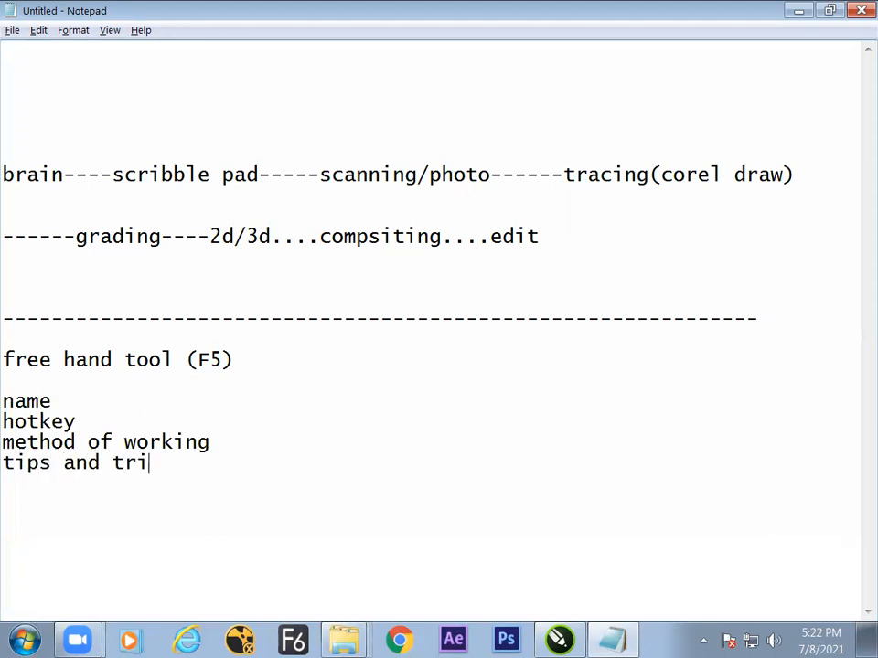
text(cs exp)
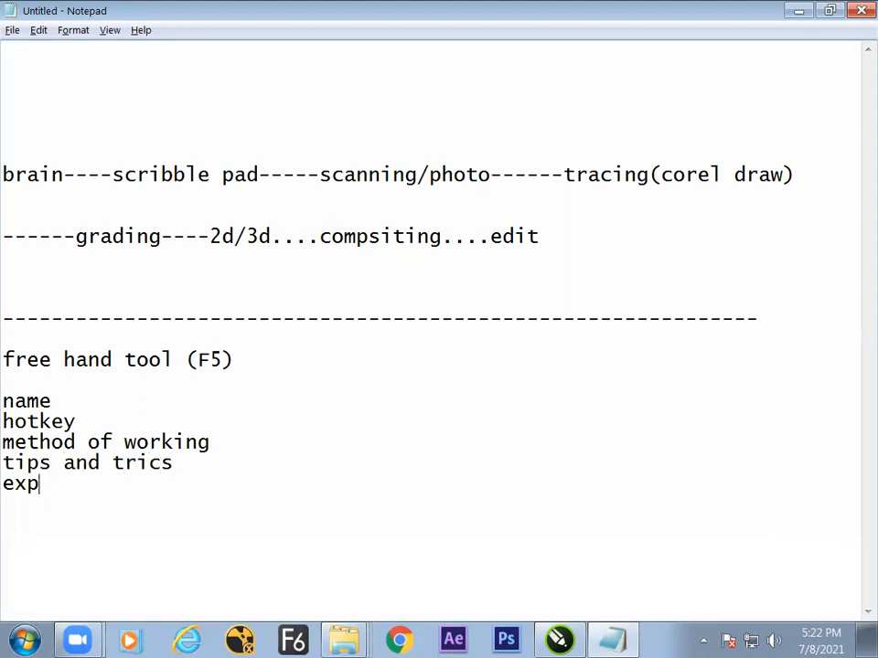
key(BackSpace)
text(ample)
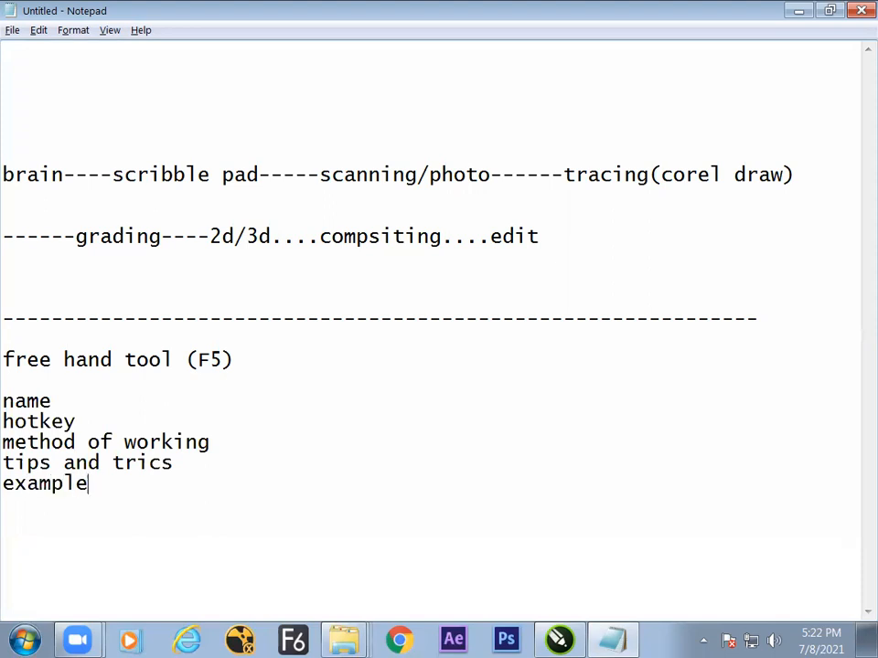
Indent each of the five list lines from "name" to "example" by one tab stop
key(Return)
key(Up)
key(Up)
key(Up)
key(Up)
key(Up)
key(Tab)
key(Down)
key(Home)
key(Tab)
key(Down)
key(Tab)
key(Down)
key(Home)
key(Tab)
key(Down)
key(Home)
key(Tab)
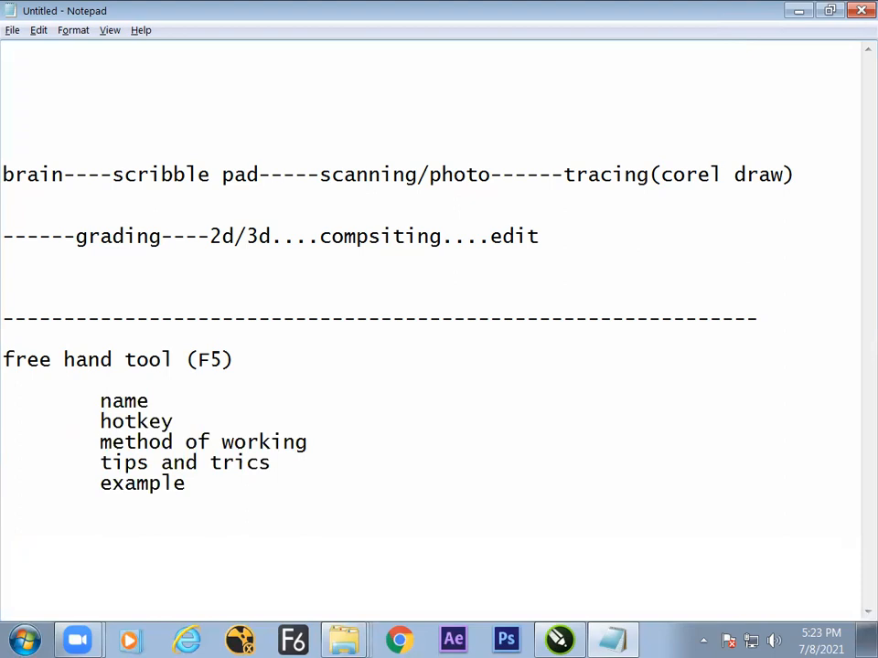
Add an equally indented line "what we can do with this" below "example"
key(End)
key(Return)
key(Tab)
text(what)
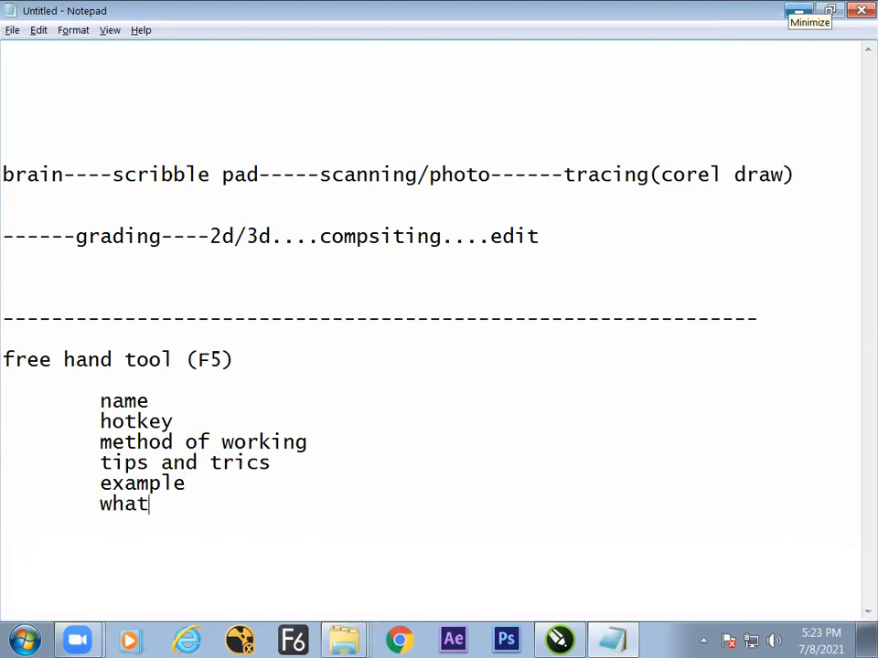
text( we can )
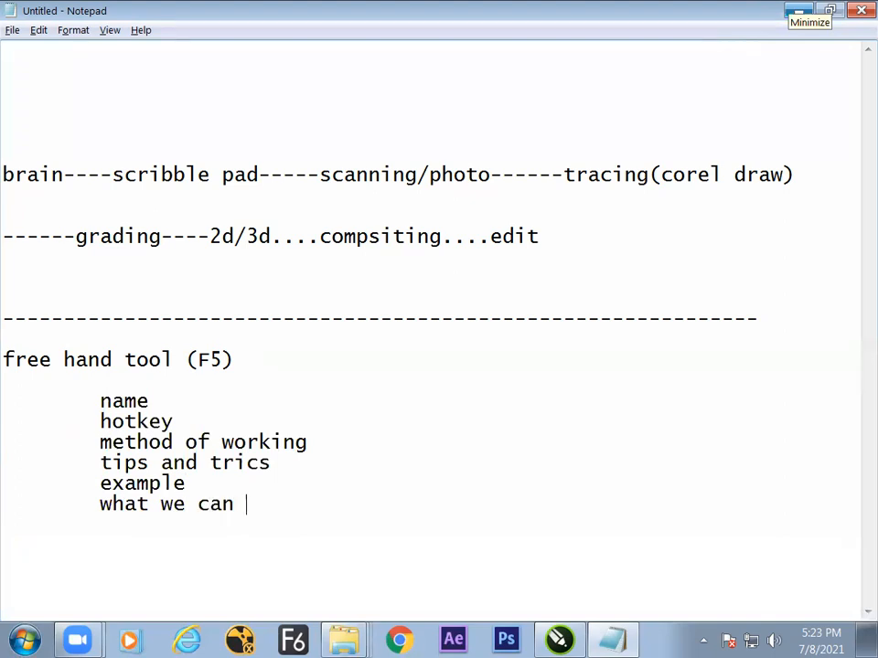
text(do with this)
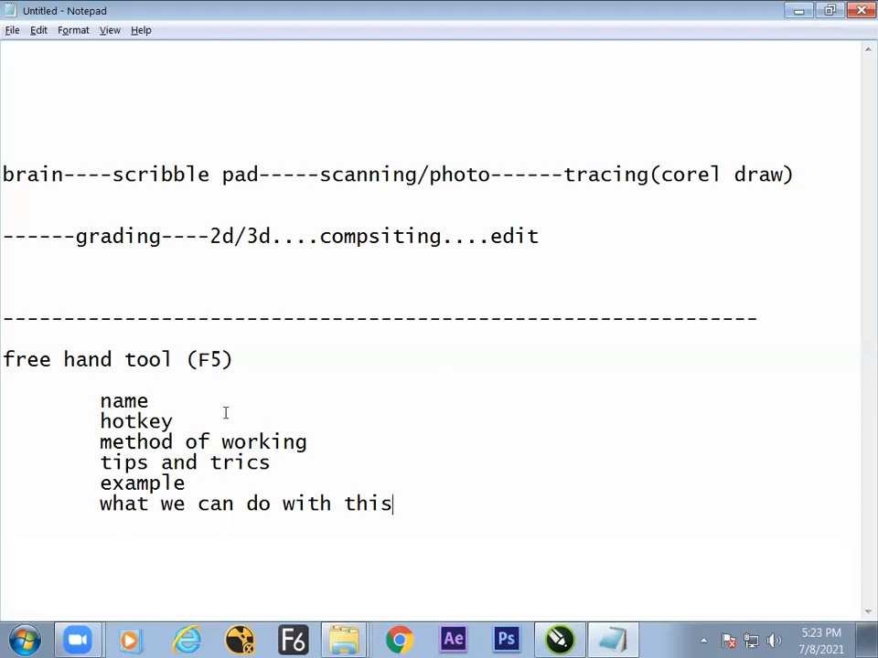
Review the free hand tool heading with its shortcut and the matching "name" and "hotkey" list entries
click(102, 400)
click(414, 506)
click(183, 421)
drag(99, 400, 123, 402)
click(6, 359)
drag(14, 359, 232, 359)
click(181, 401)
click(101, 422)
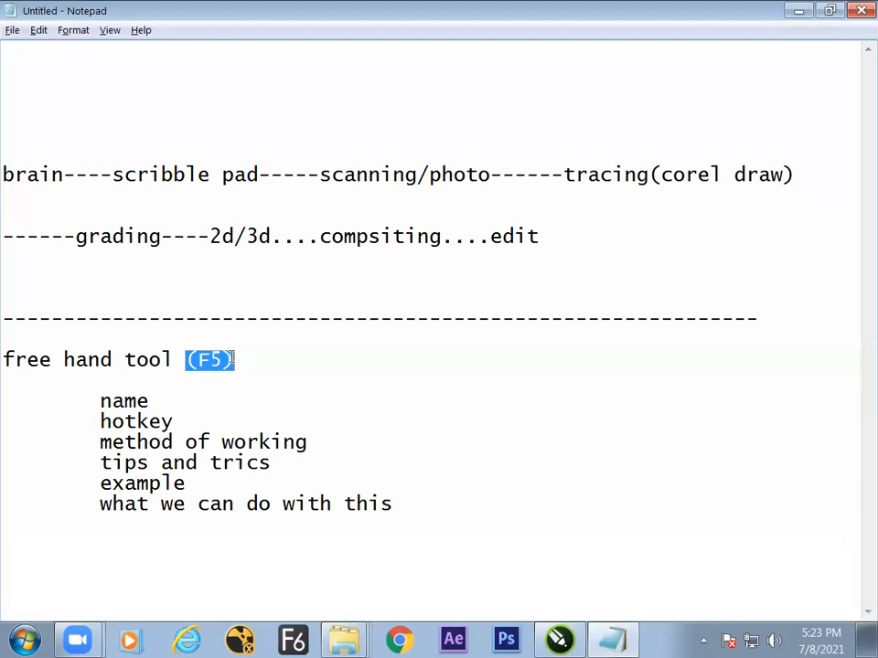
click(170, 401)
click(99, 442)
Insert an indented line "cursor related to the tool" between "hotkey" and "method of working"
click(184, 422)
key(Return)
key(Tab)
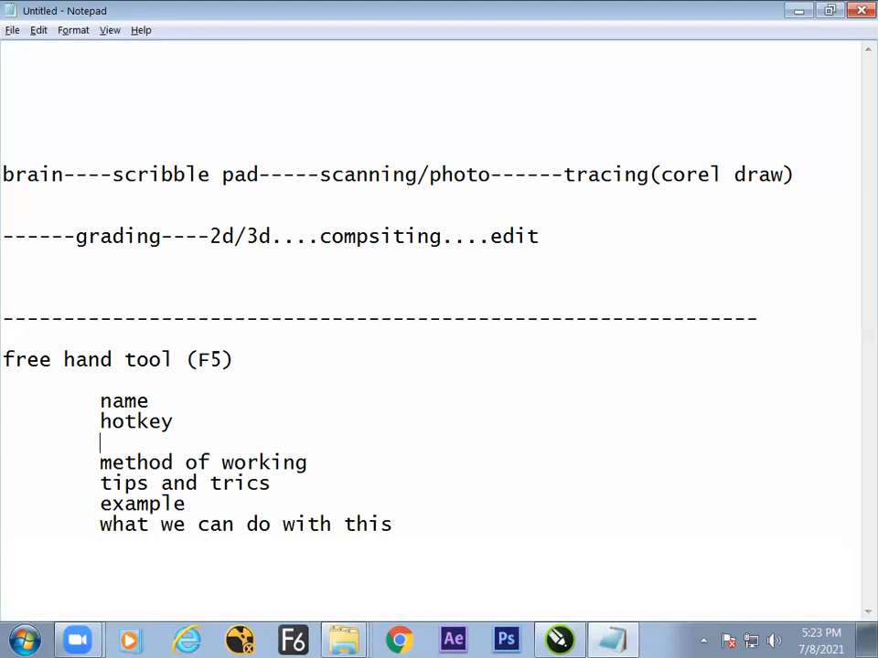
text(curos)
key(BackSpace)
text(r )
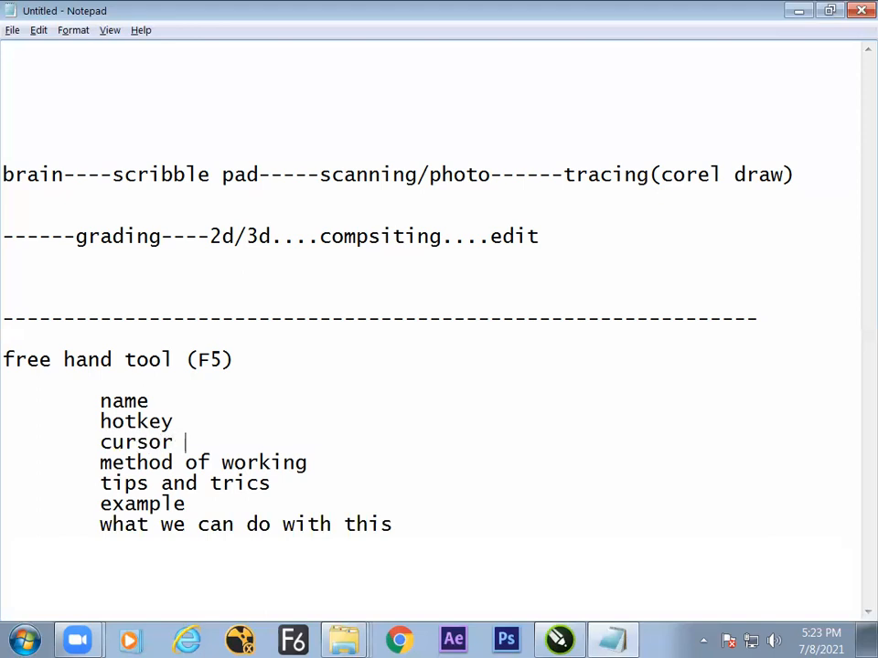
text(related to t)
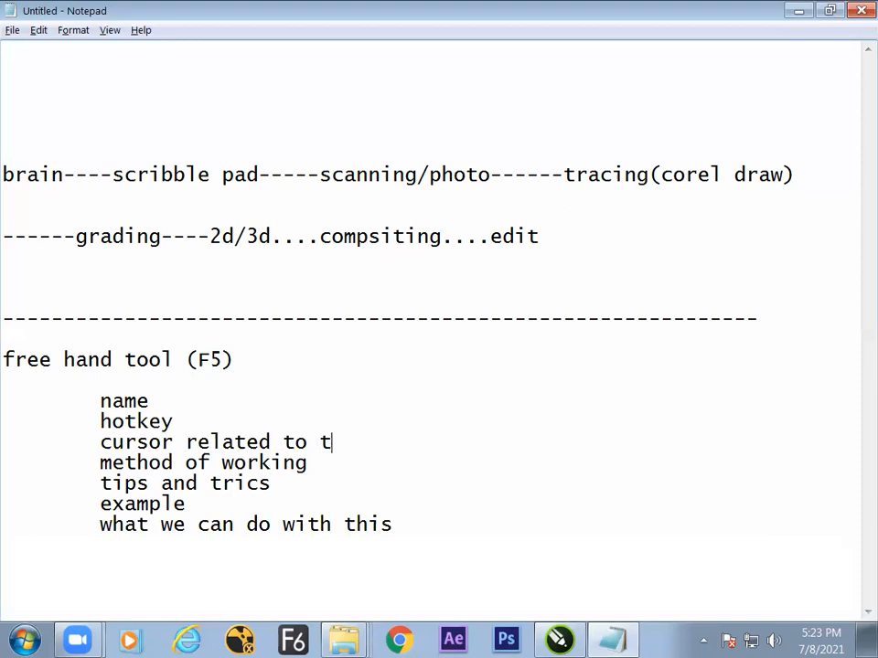
text(he tool)
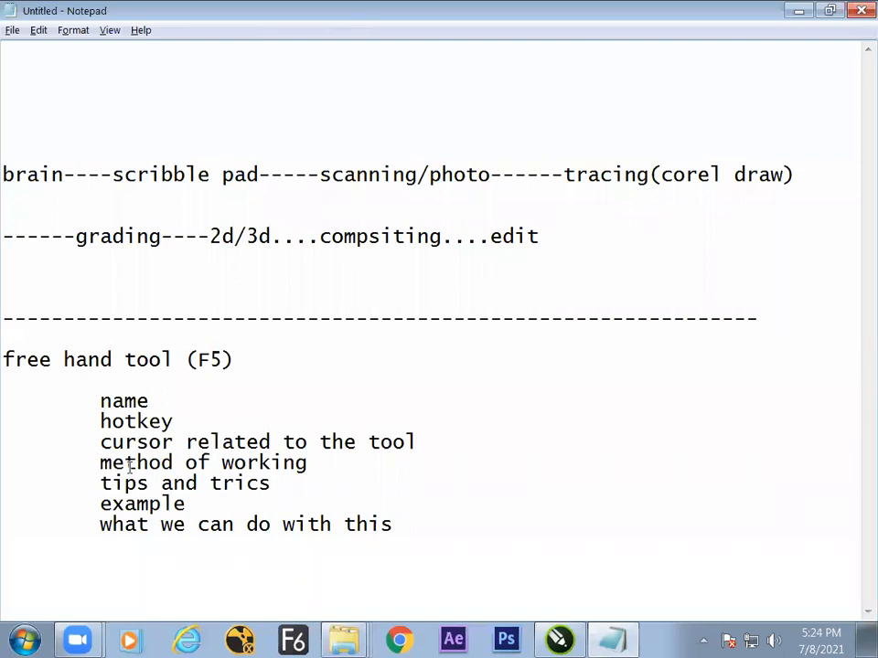
click(164, 442)
drag(100, 401, 173, 407)
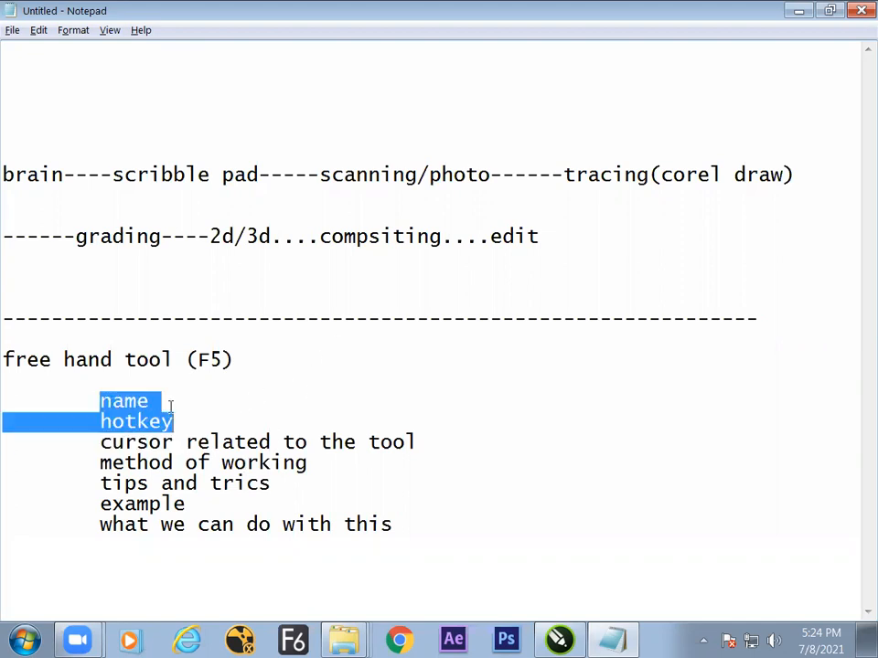
click(161, 401)
drag(101, 442, 417, 442)
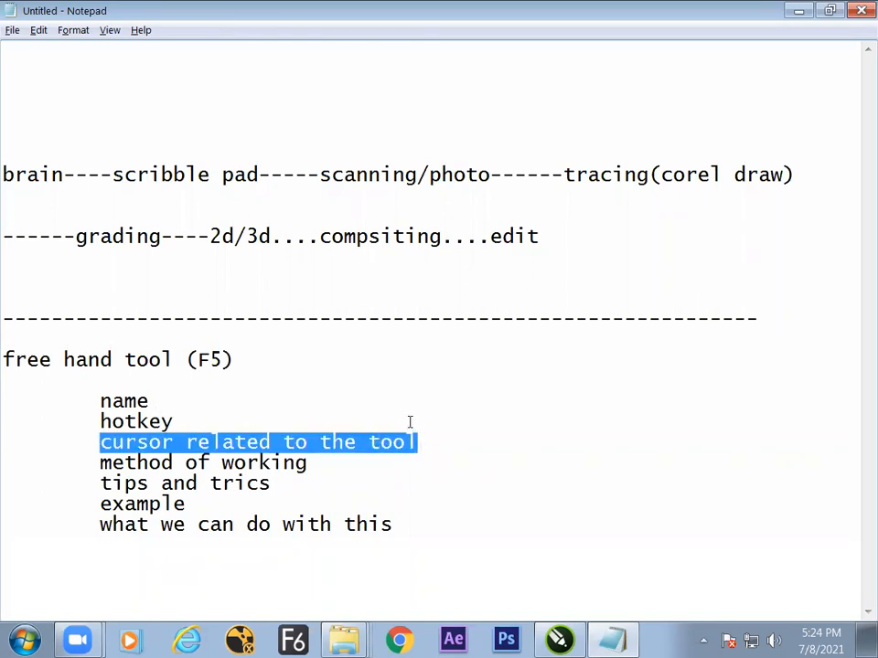
Add the heading "open shape" directly below the dashed divider, keeping a blank line above the free hand tool heading
click(27, 339)
key(Return)
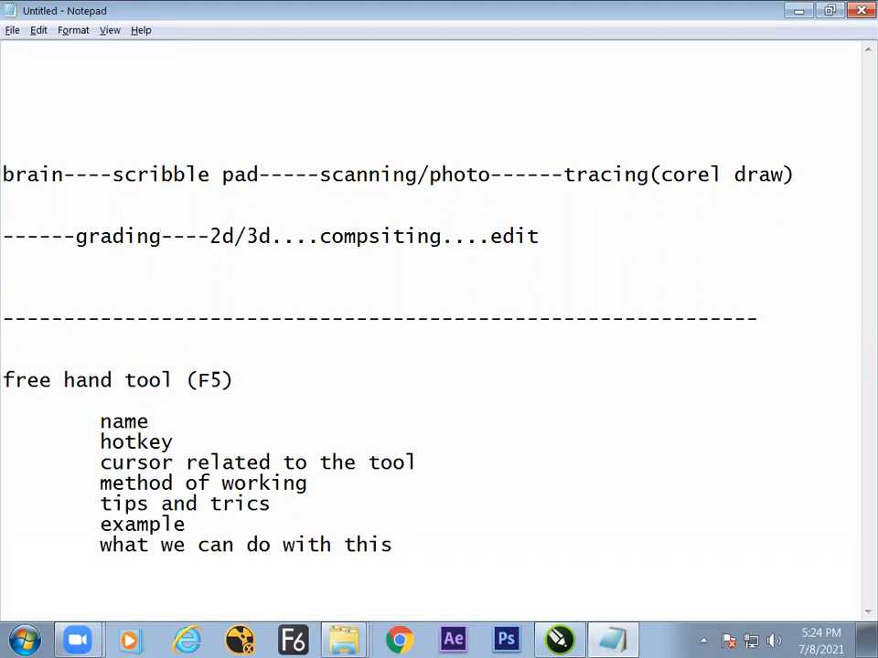
text(open shape)
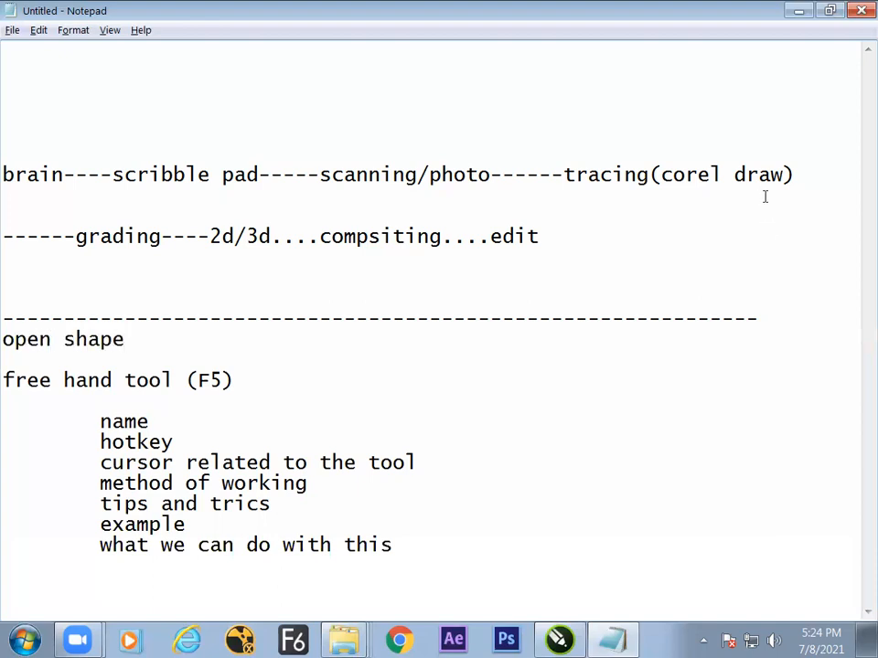
click(422, 529)
Switch to CorelDRAW and draw a slanted straight Freehand line about 2.4 in wide and 0.8 in high near the page's upper left
key(alt+Tab)
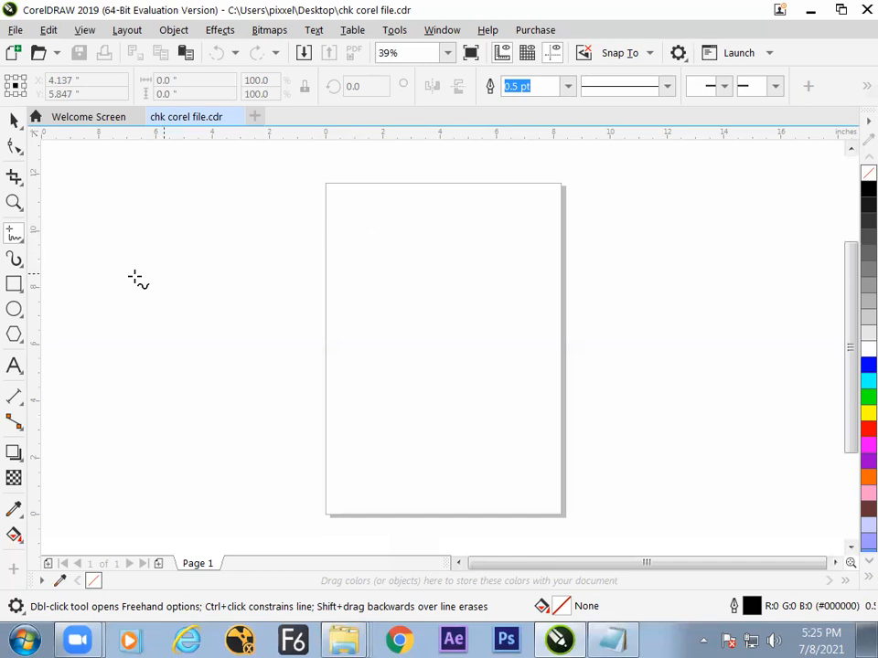
click(15, 235)
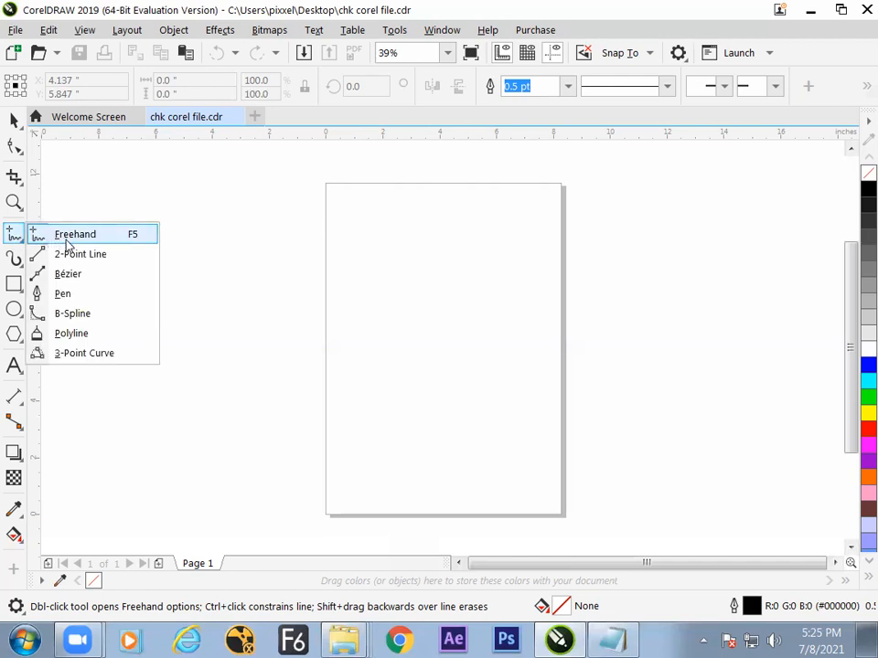
click(70, 241)
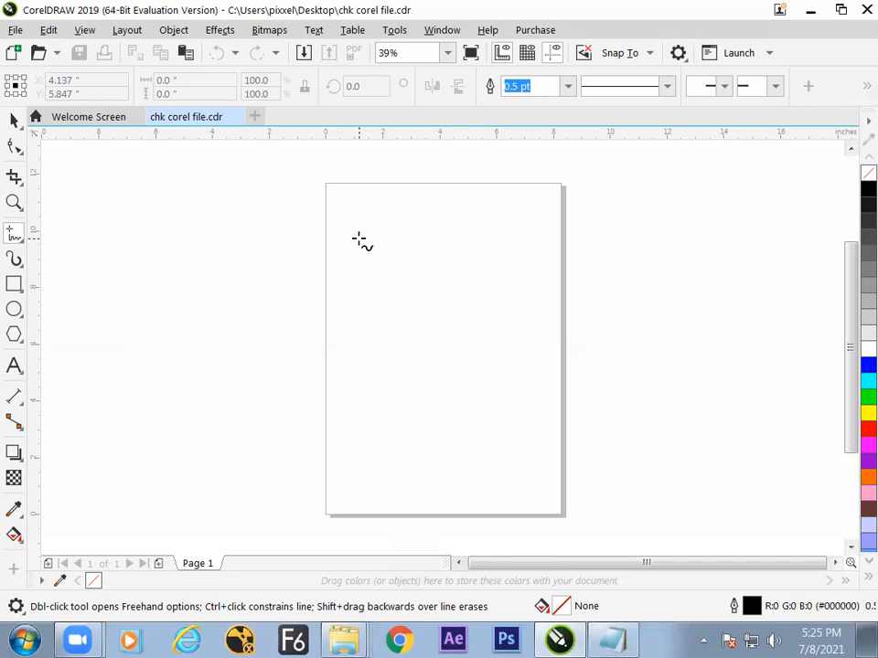
click(359, 240)
click(427, 262)
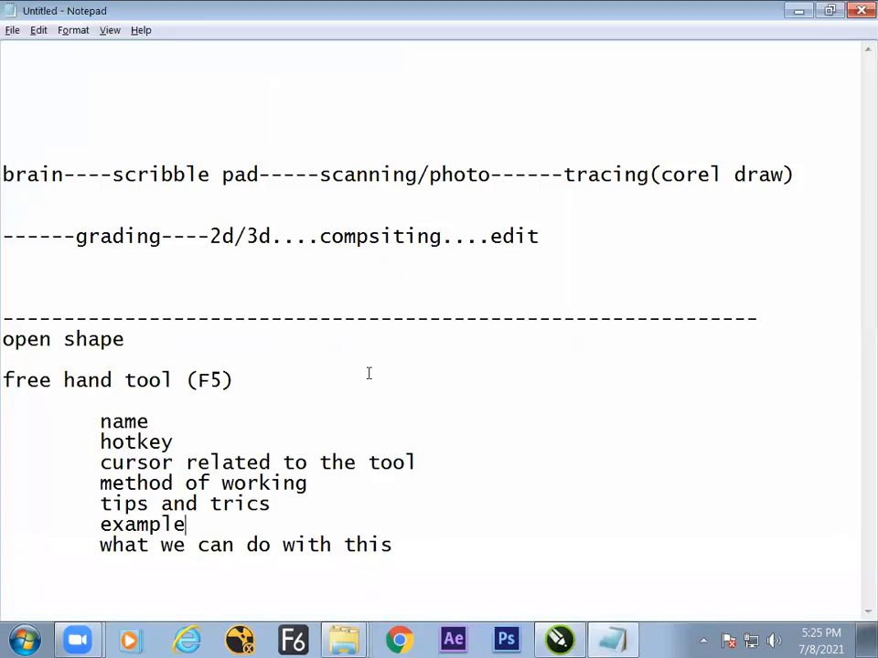
Return to the Notepad notes and extend the "method of working" line with ": click & click"
key(alt+Tab)
click(346, 483)
text(click)
key(BackSpace)
key(BackSpace)
key(BackSpace)
key(BackSpace)
key(BackSpace)
text(: click )
text(& )
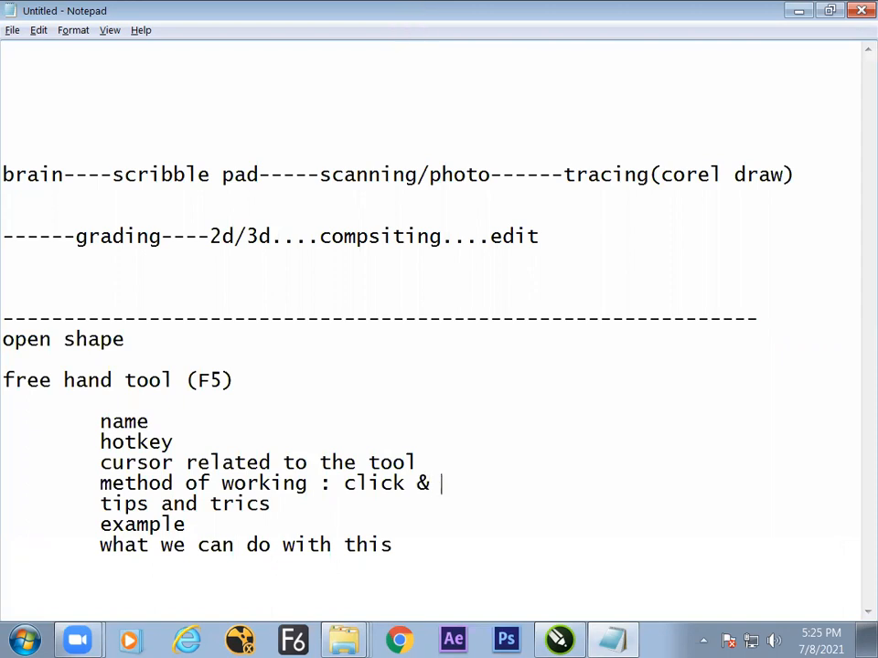
text( click)
In CorelDRAW, draw a second straight Freehand line with a constrained angle, rising to the right of the first line
key(alt+Tab)
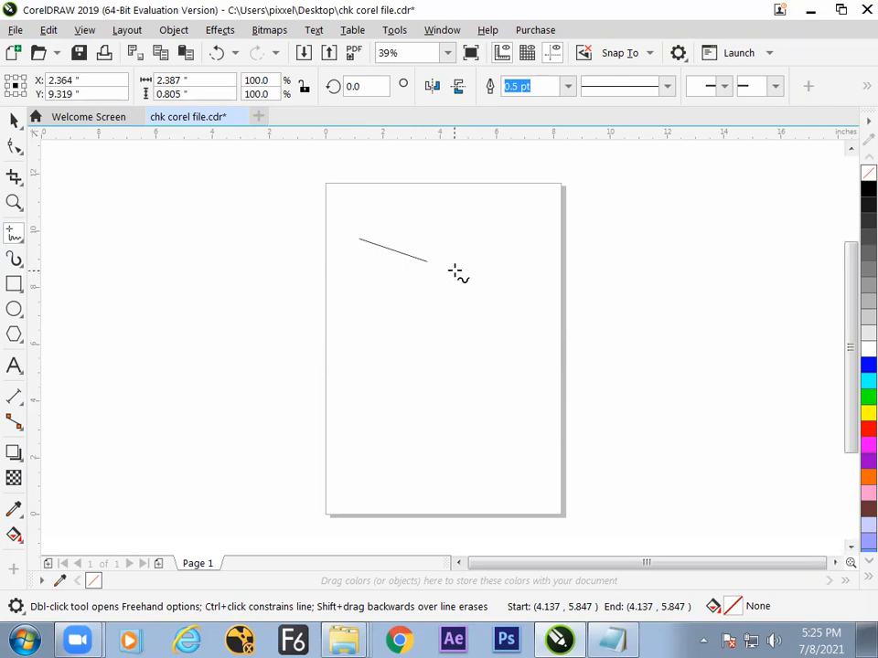
click(456, 271)
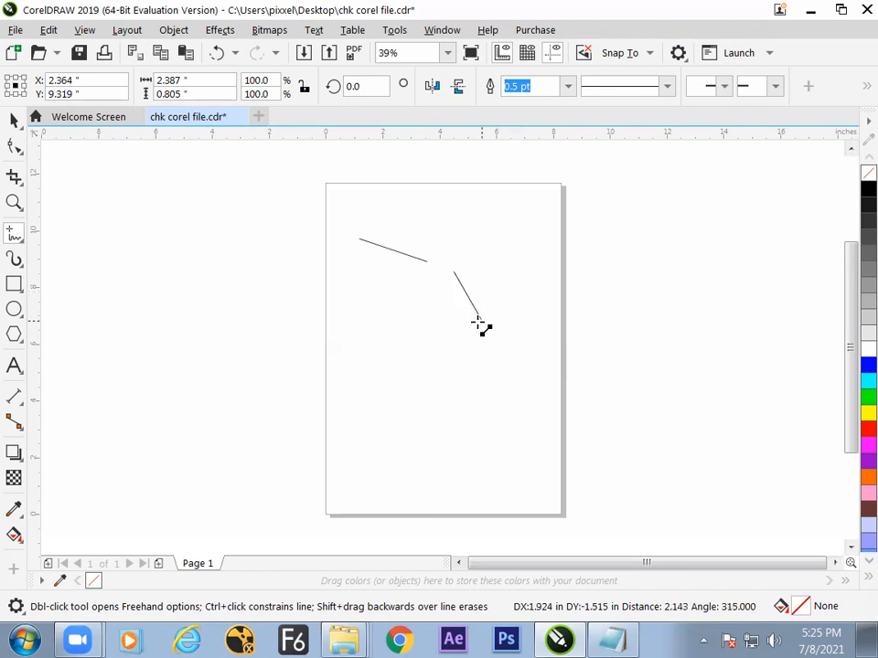
click(493, 247)
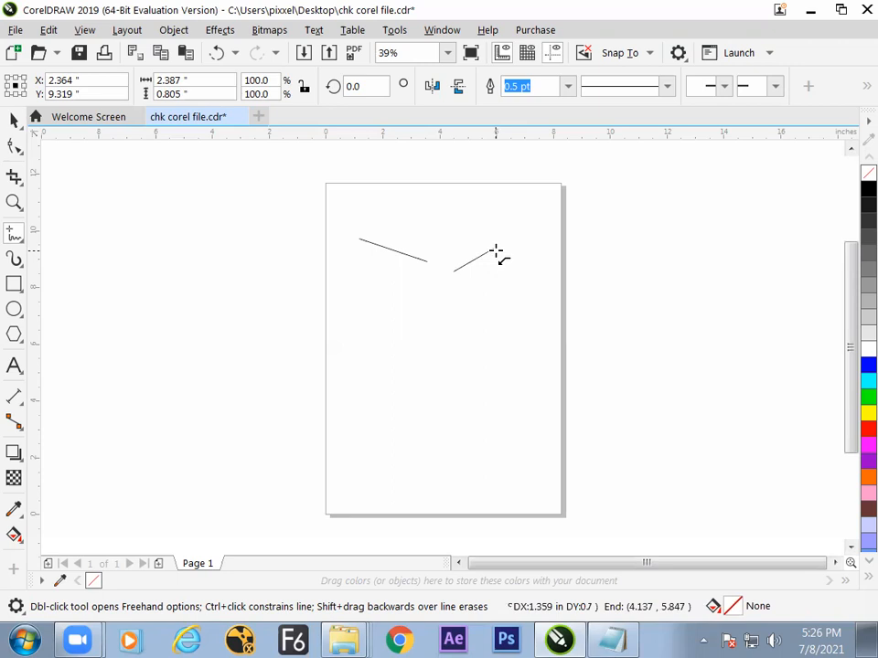
Back in Notepad, add a colon after "tips and trics" and, past a blank line, the deeply indented tip "shift makes 15 digree interval"
key(alt+Tab)
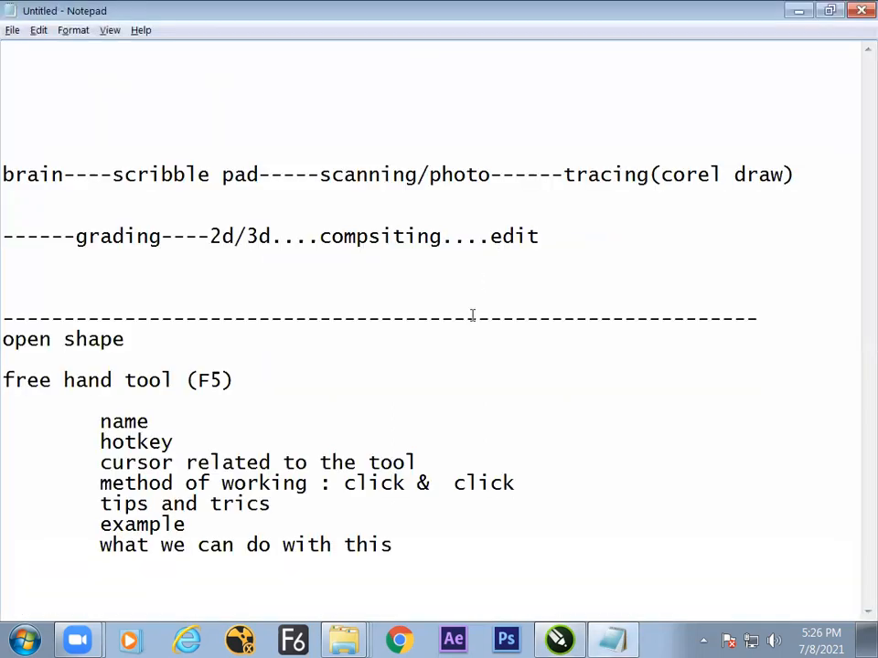
click(296, 507)
key(Return)
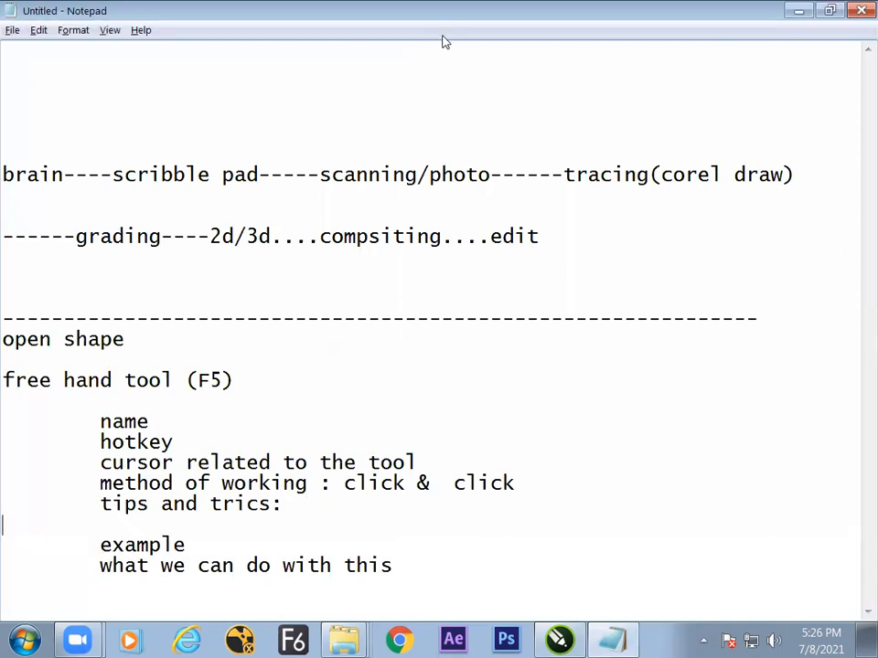
key(Return)
key(Tab)
key(Tab)
key(Tab)
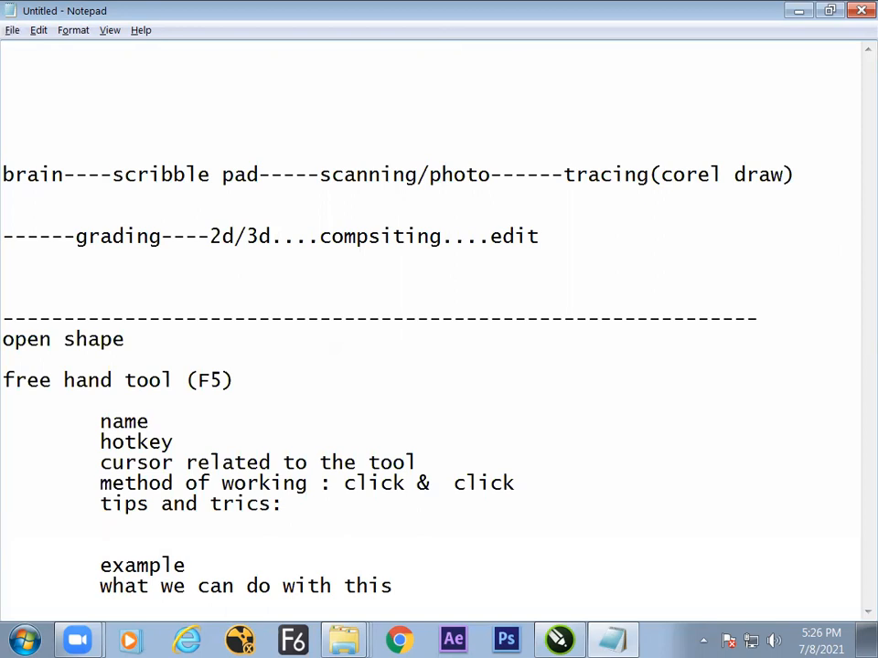
text(shift make s)
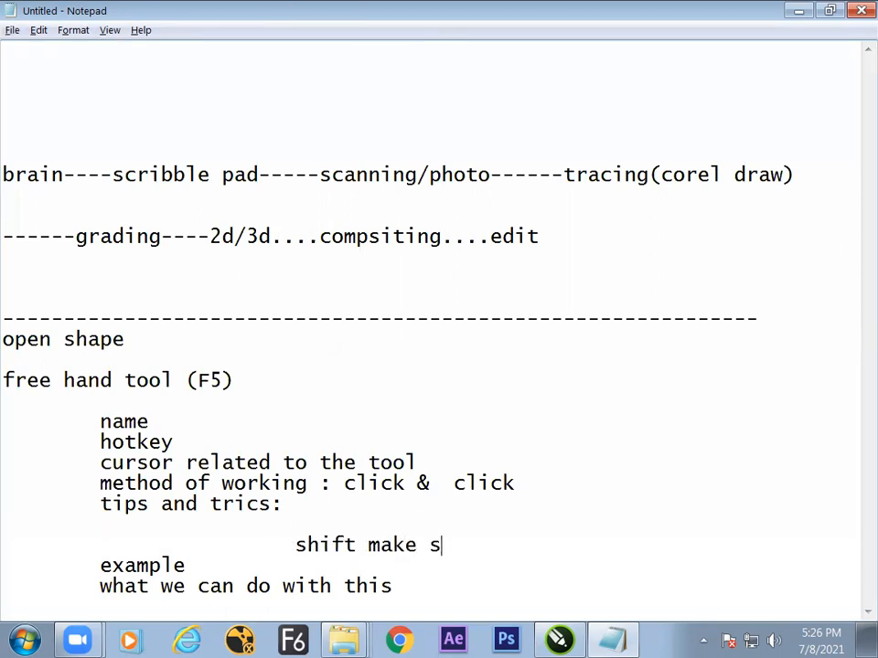
key(BackSpace)
text(s 15 dig)
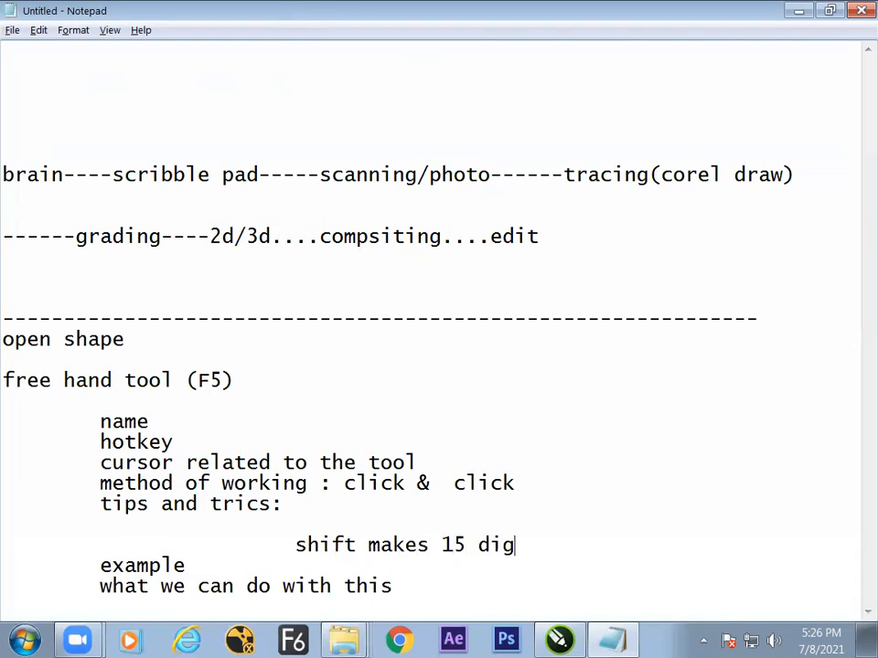
text(ree interf)
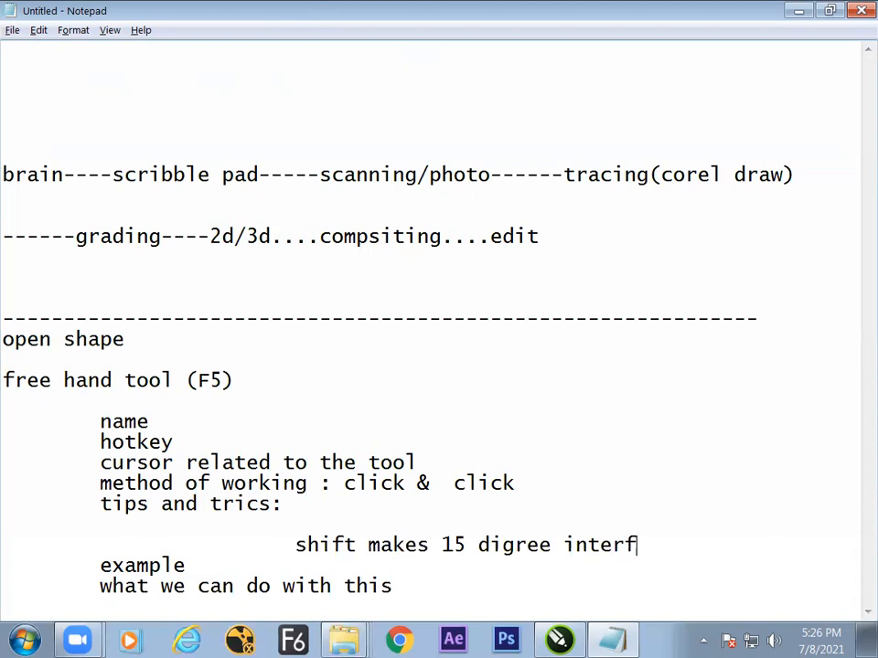
key(BackSpace)
text(val)
Insert a blank line both above and below the "method of working" line, and move on to the end of the notes
click(517, 483)
key(Return)
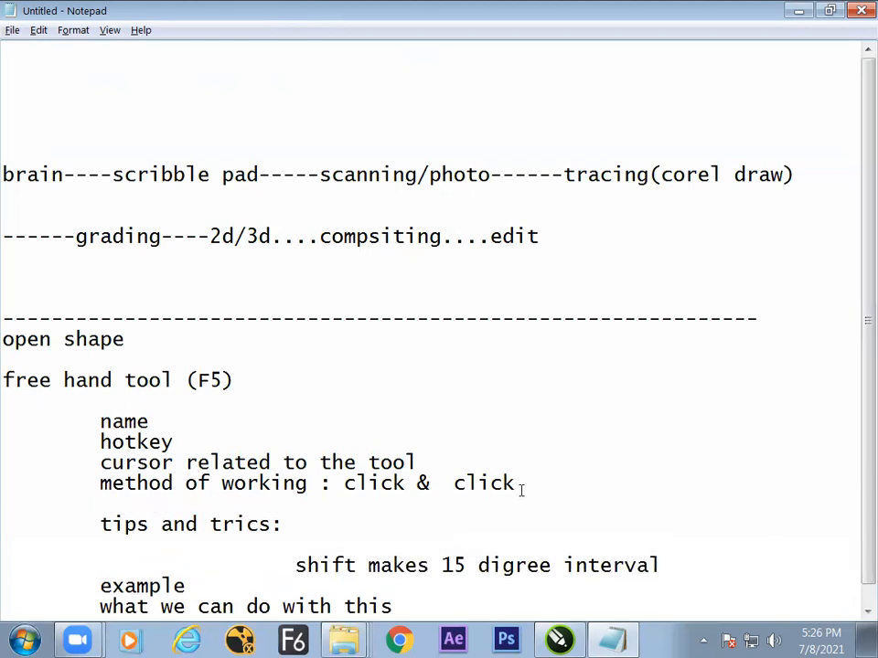
click(433, 461)
key(Return)
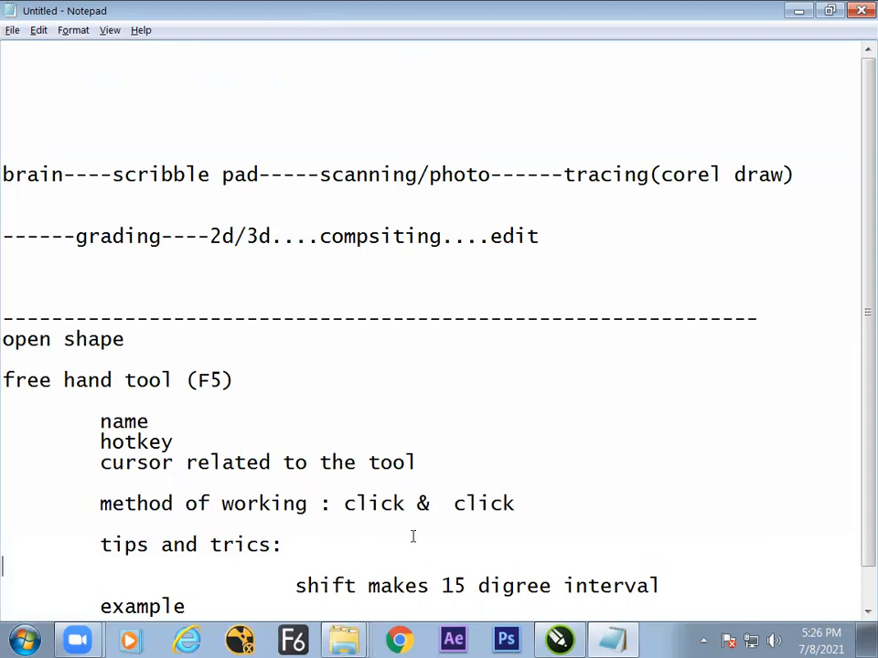
key(Down)
key(Down)
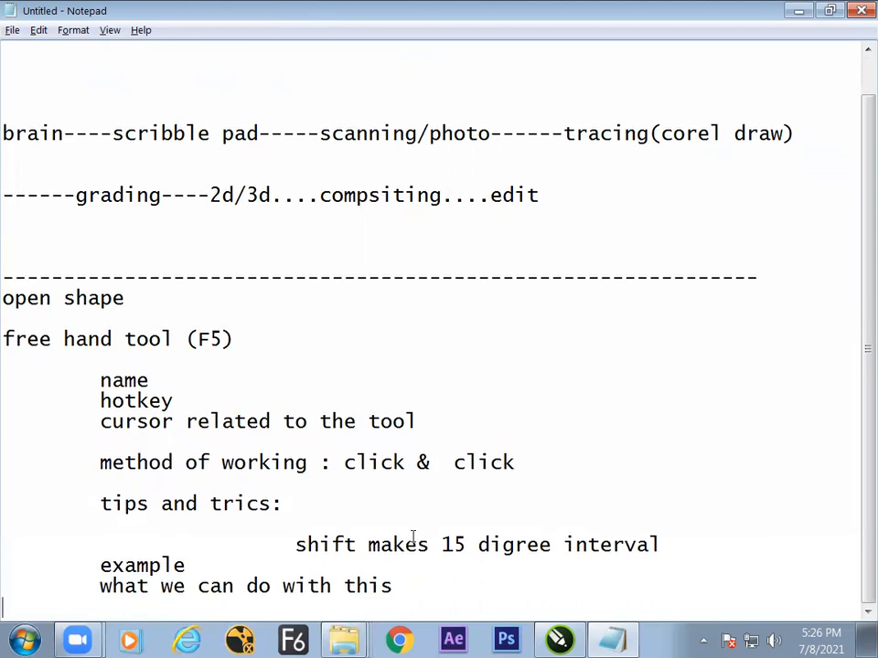
In CorelDRAW, draw a horizontal Freehand line about 3.2 inches long below the two existing lines
click(660, 546)
key(alt+Tab)
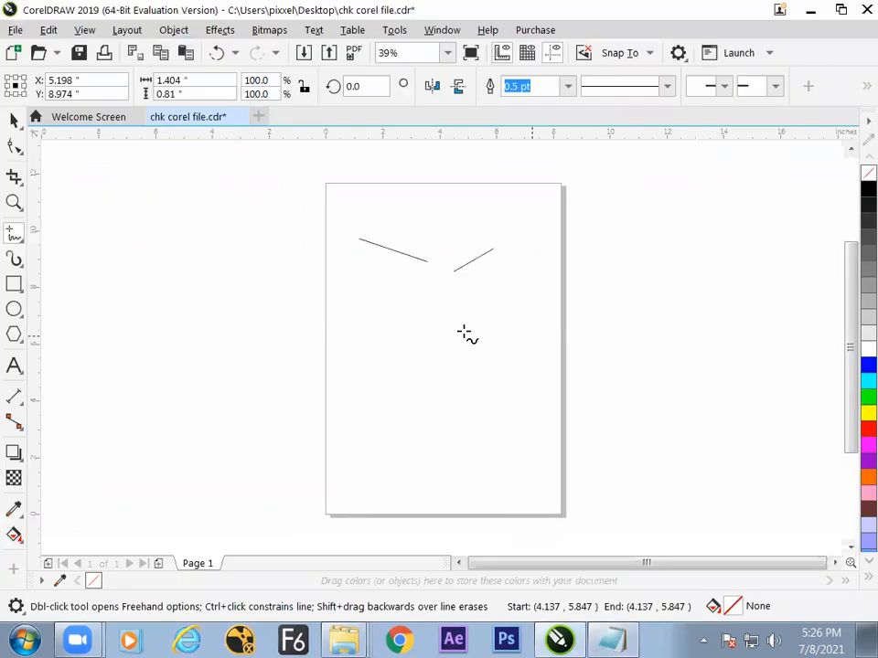
click(388, 330)
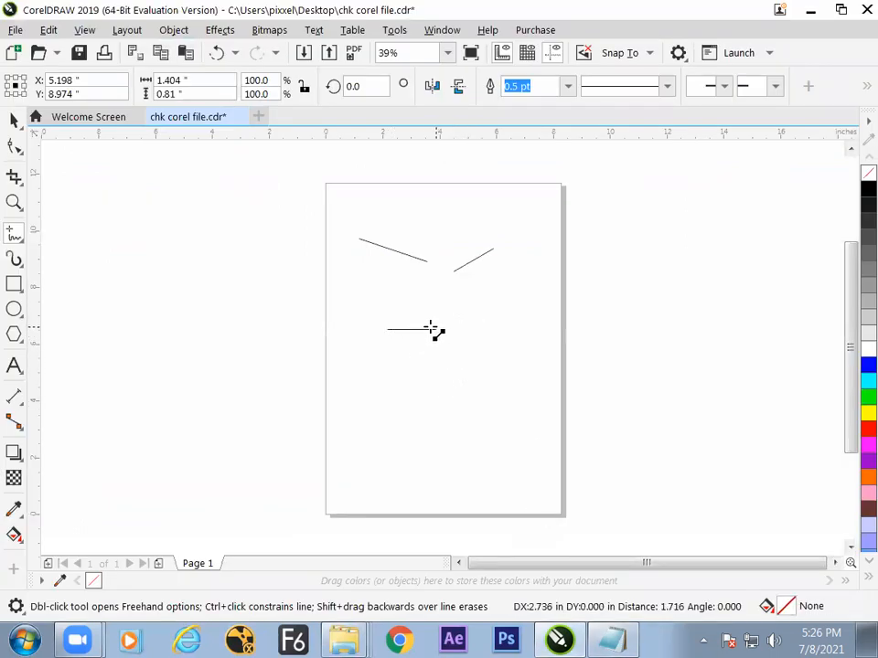
click(477, 329)
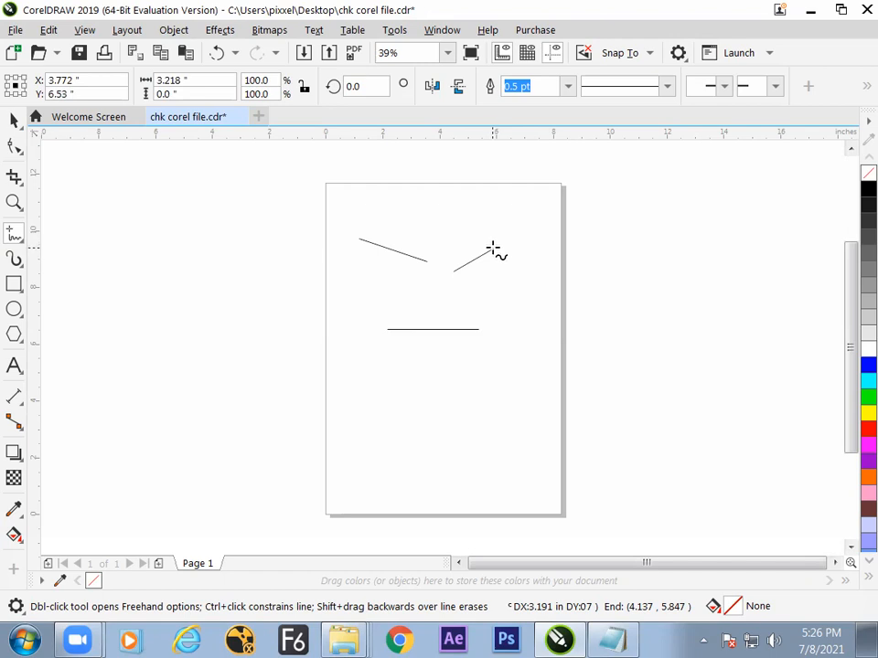
Continue the horizontal line from its right end with three connected straight Freehand segments, forming a zigzag down the page
click(477, 330)
click(448, 399)
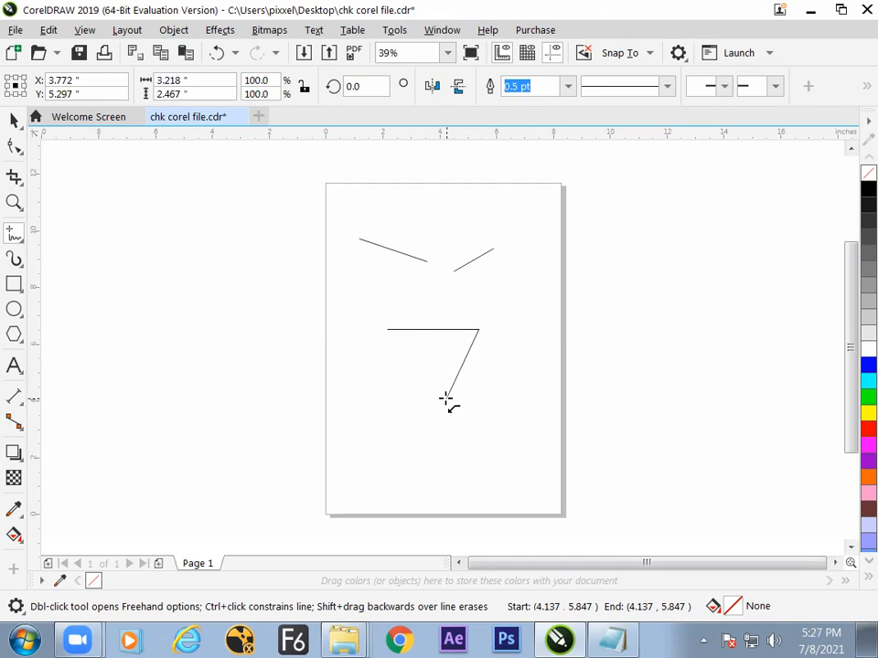
click(447, 398)
click(490, 400)
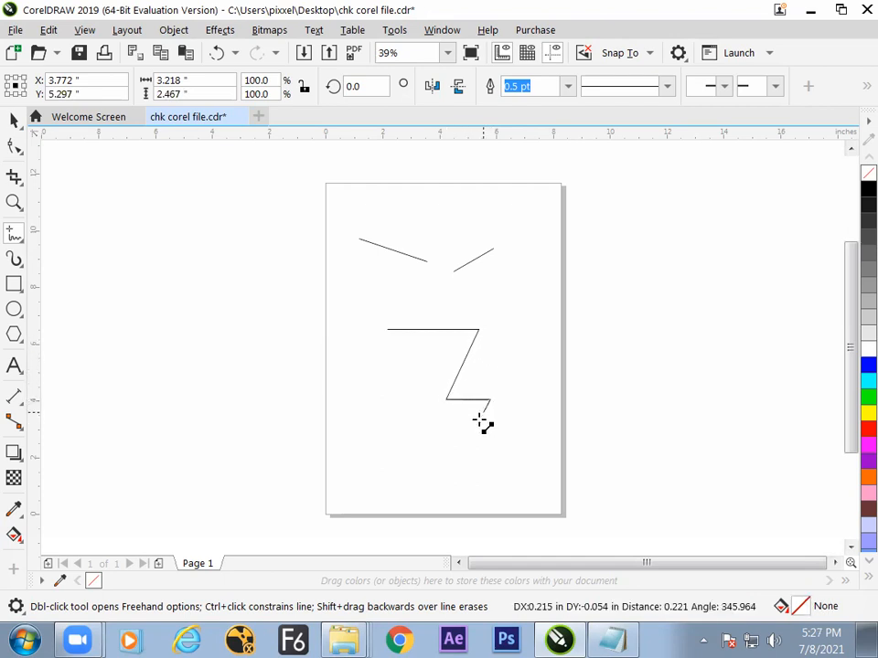
click(462, 436)
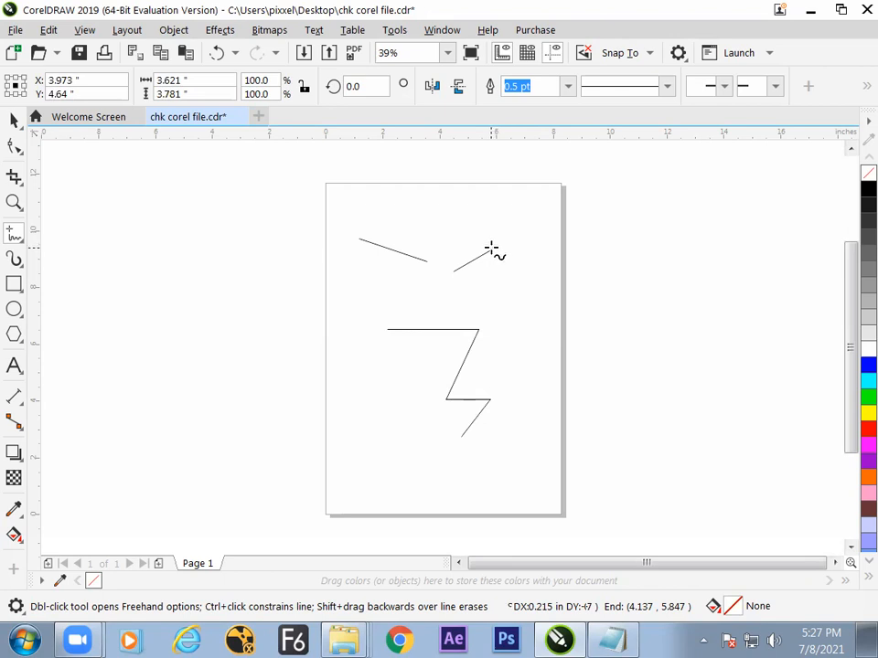
Close the zigzag into a shape with connected straight segments from its left end to its lower end, and switch to the Pick tool
click(387, 330)
click(379, 380)
click(379, 380)
mouse_move(452, 441)
mouse_down()
mouse_move(408, 445)
mouse_move(405, 431)
mouse_move(429, 465)
mouse_move(463, 460)
mouse_up()
click(464, 460)
click(462, 437)
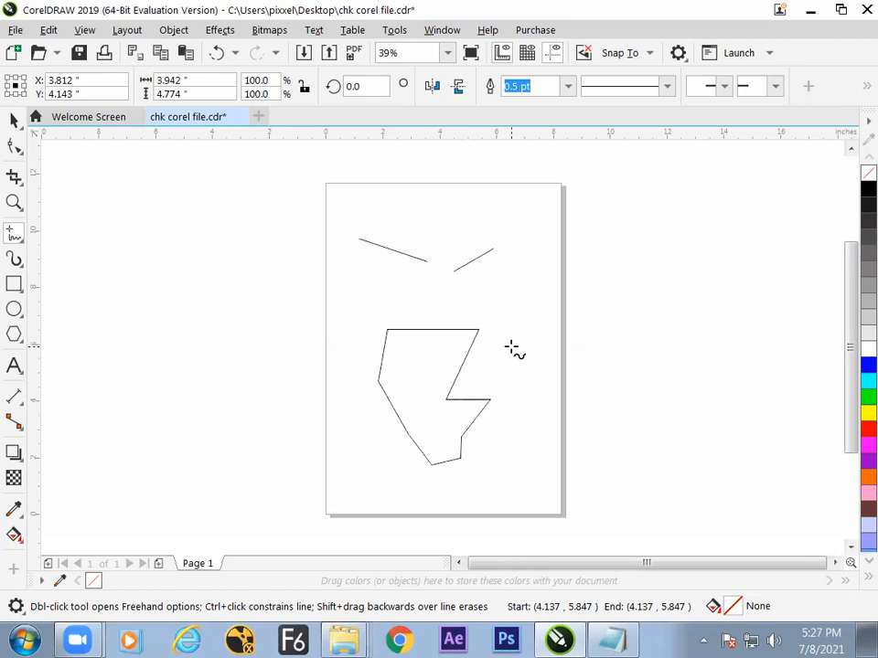
key(space)
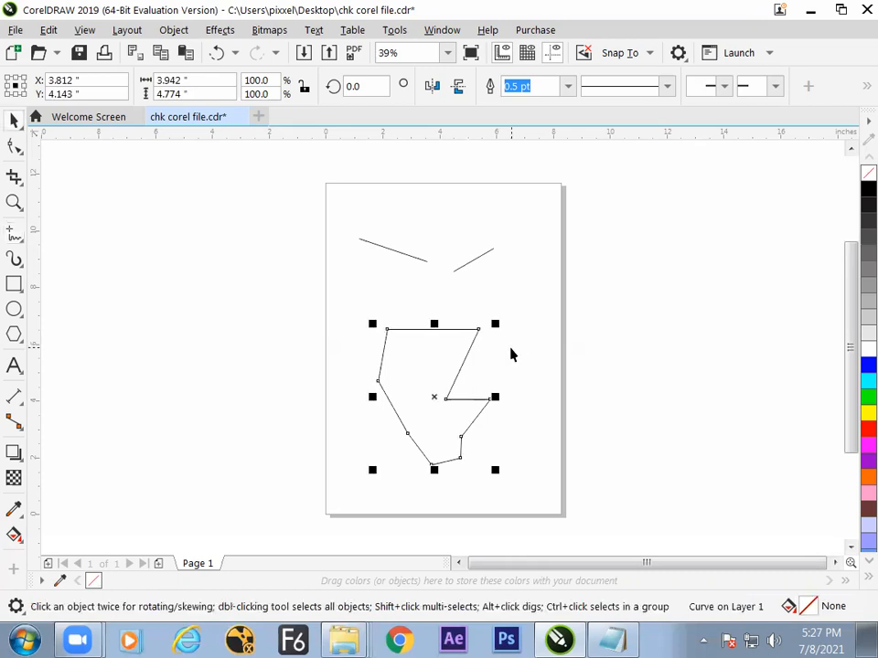
In Notepad, add the line "space bar" below "what we can do with this", separated by blank lines
key(alt+Tab)
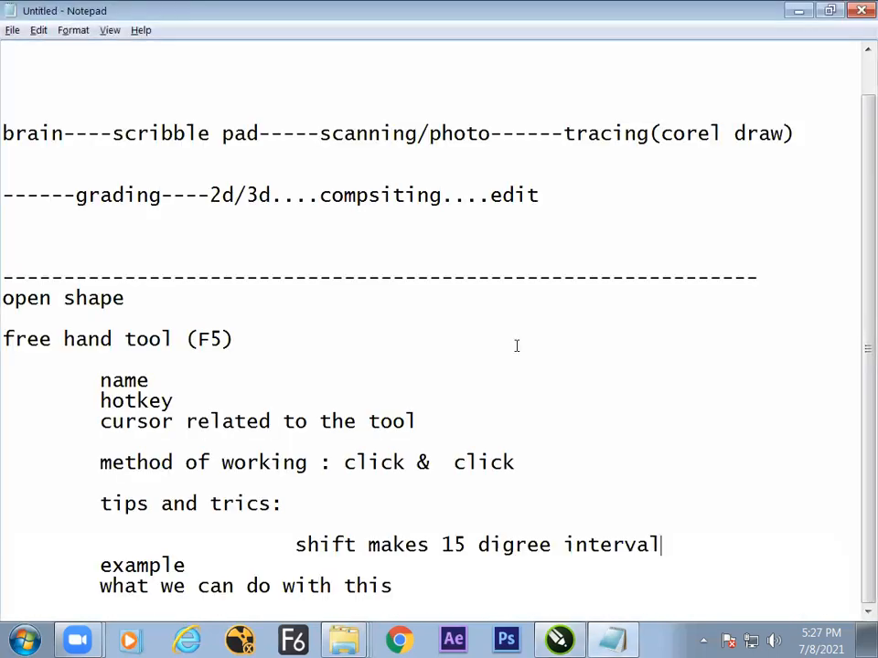
click(291, 338)
key(ctrl+End)
click(414, 584)
key(Return)
key(Return)
key(Return)
key(Return)
key(Return)
key(Return)
key(Return)
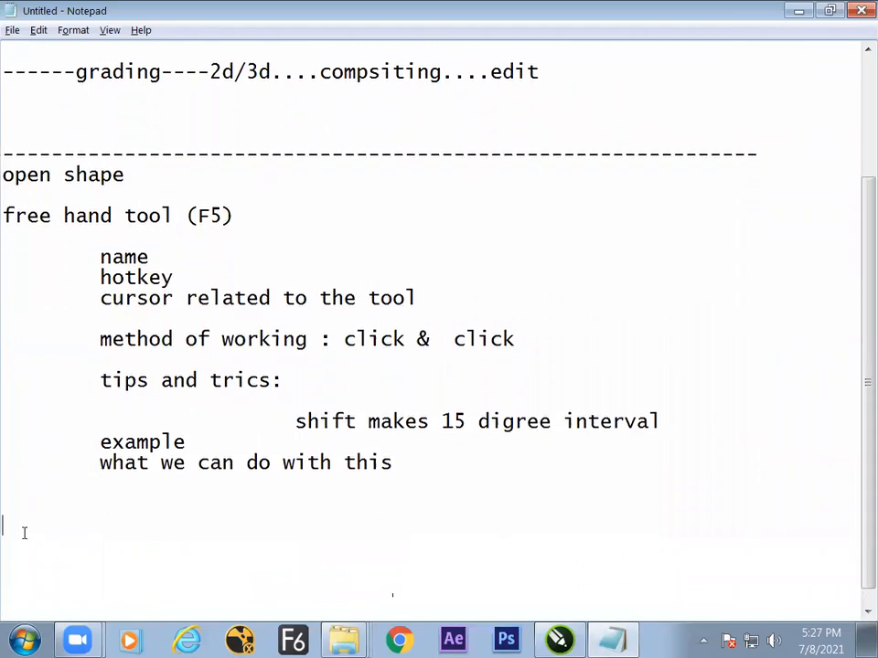
text(spae)
text(ce bar)
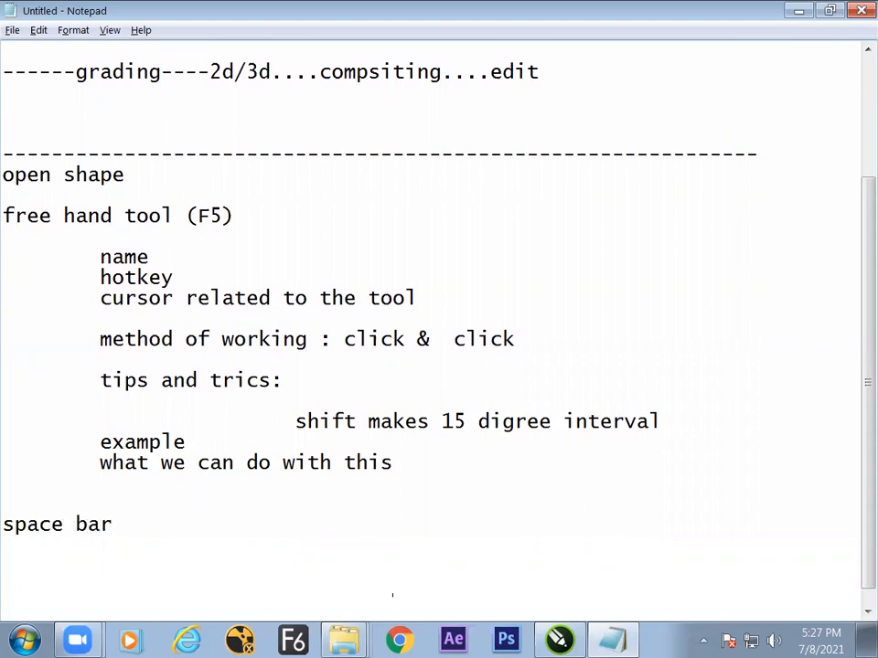
Open the On-Screen Keyboard (osk) to view the space bar, and minimize it
key(super)
text(osk)
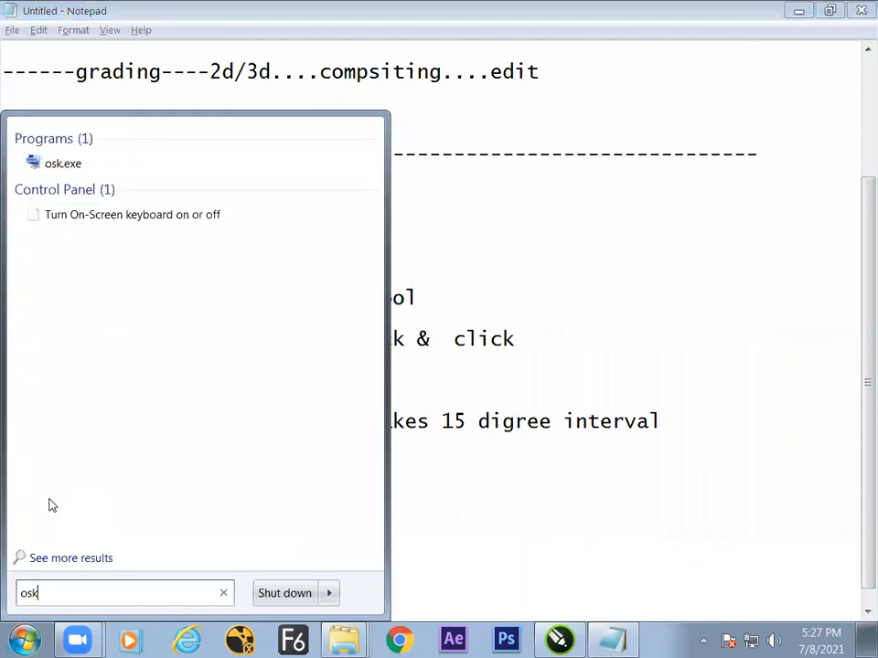
key(Return)
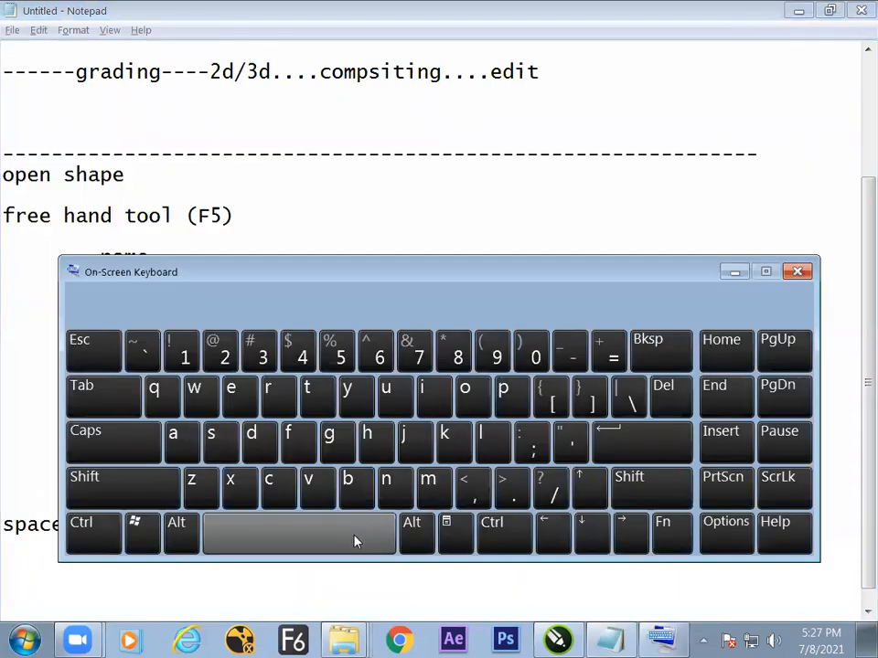
click(733, 273)
After a look at CorelDRAW's Pick tool, add the indented note "pick tool" under "space bar" in Notepad
key(alt+Tab)
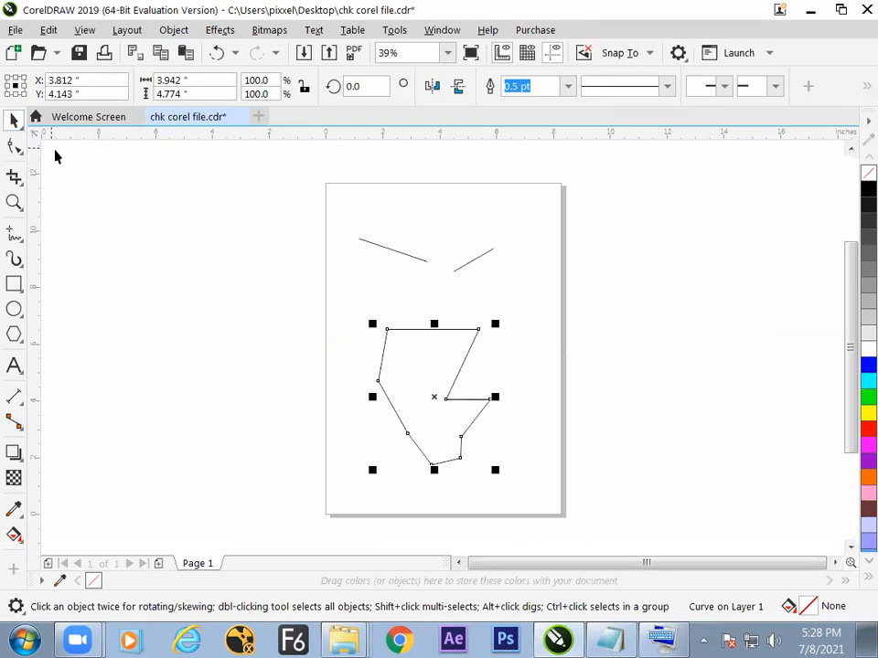
key(alt+Tab)
key(Return)
text(pic)
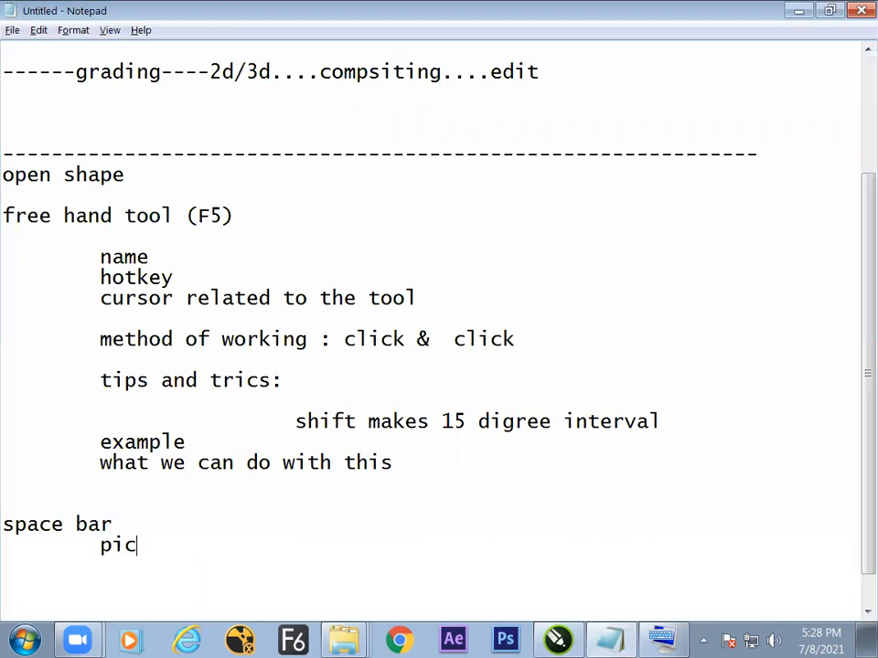
text(k tool)
In CorelDRAW, toggle repeatedly between the Pick tool and the Freehand tool
key(alt+Tab)
key(space)
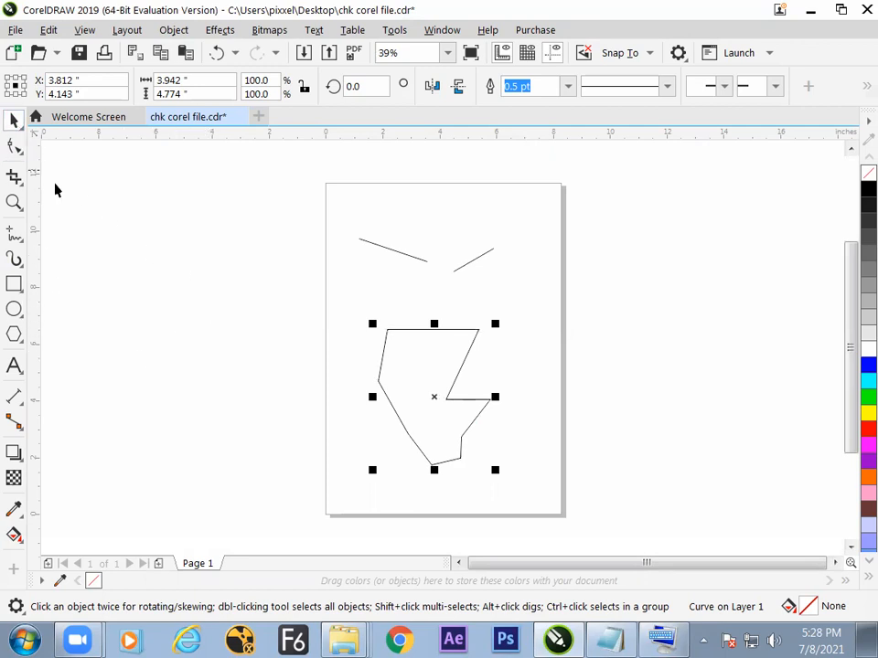
key(space)
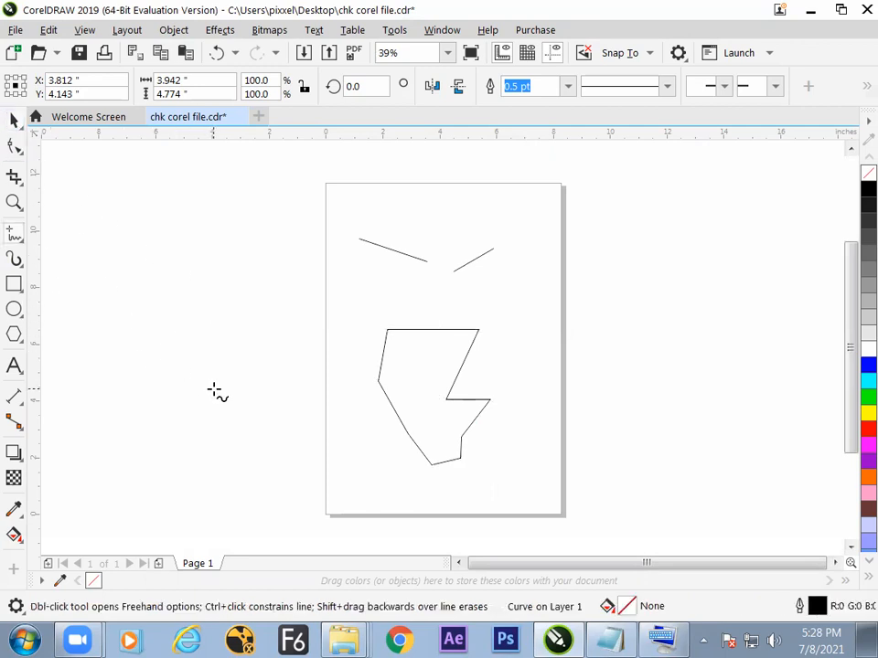
key(space)
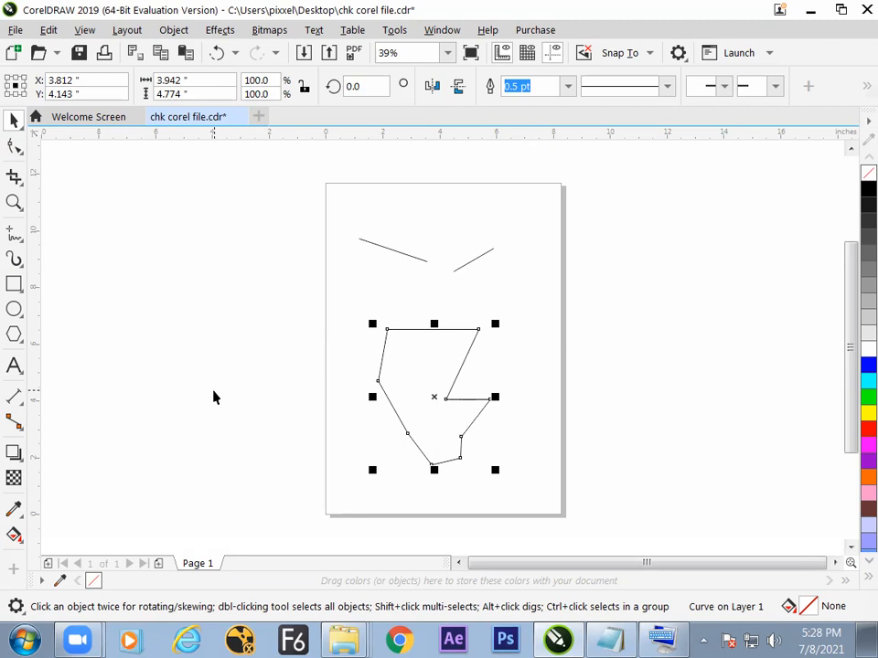
key(space)
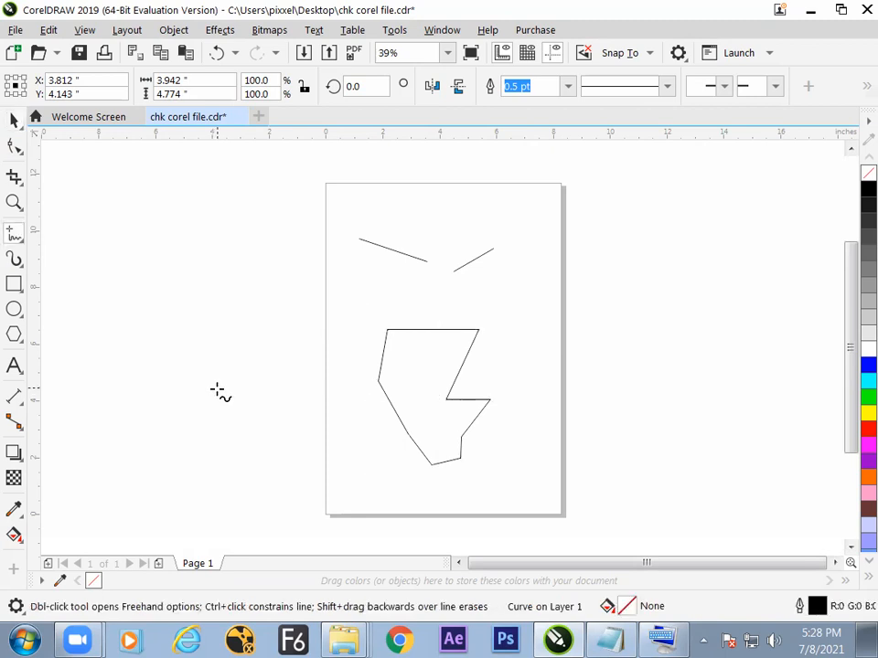
key(space)
key(space)
Draw two separate diagonal straight Freehand lines in the empty area left of the page
click(229, 378)
click(271, 307)
click(323, 365)
click(269, 428)
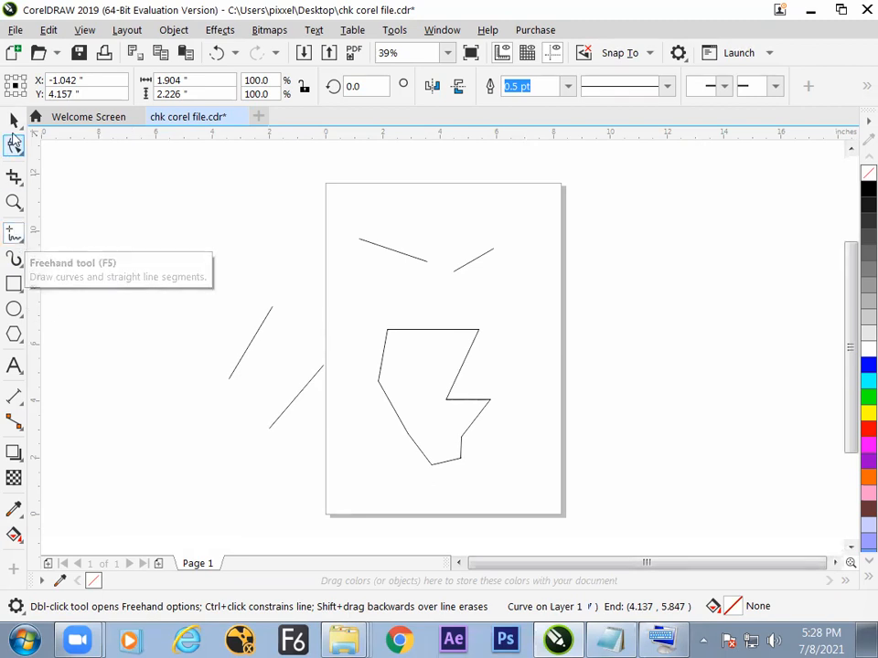
Move the lower of the two diagonal lines with the Pick tool to the empty area right of the page
key(space)
click(303, 392)
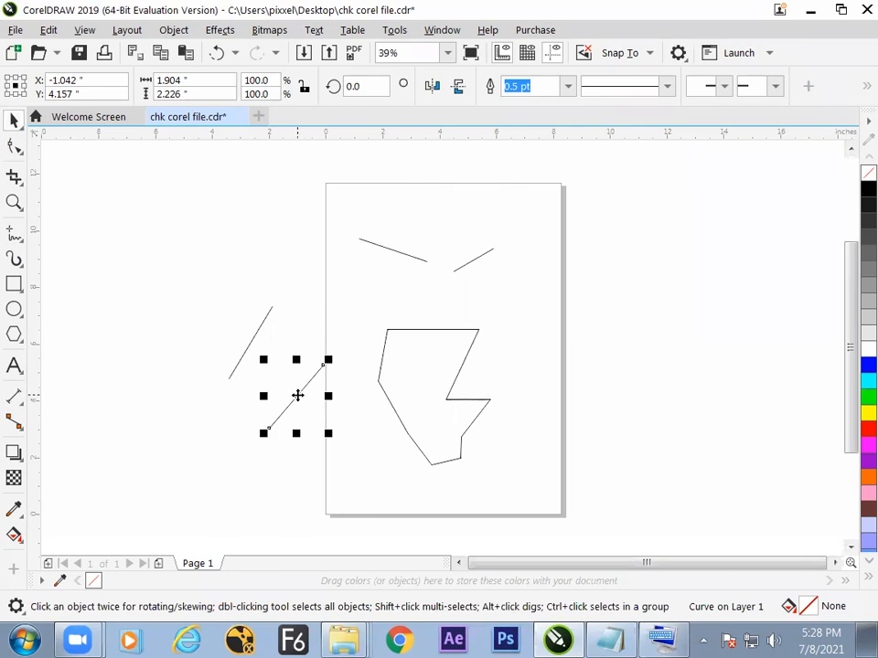
drag(296, 395, 627, 290)
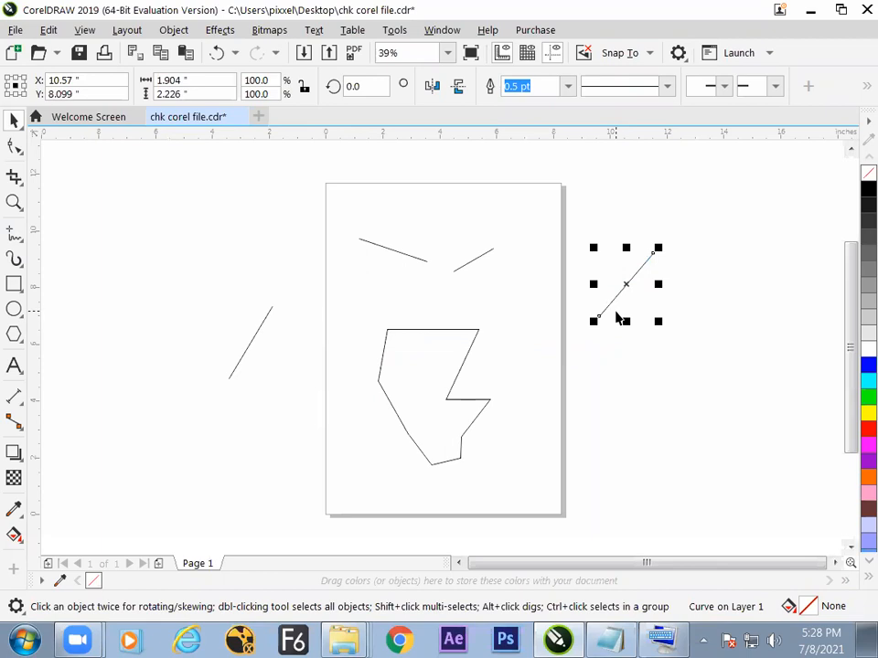
Extend the moved line from its lower end with a Freehand segment slanting down to the right, and shift the joined shape slightly
key(F5)
click(600, 316)
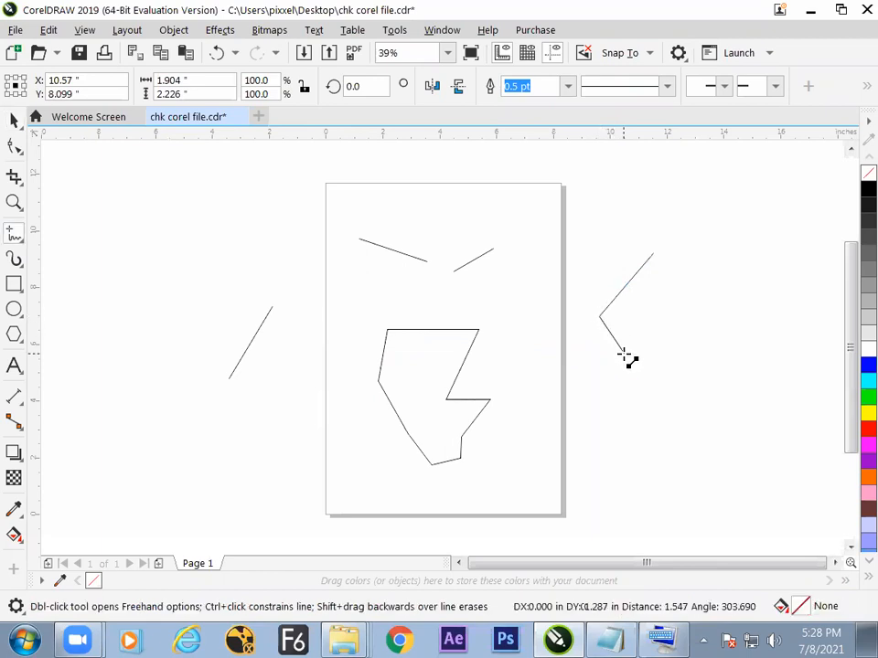
click(628, 362)
key(space)
key(Escape)
drag(626, 312, 645, 325)
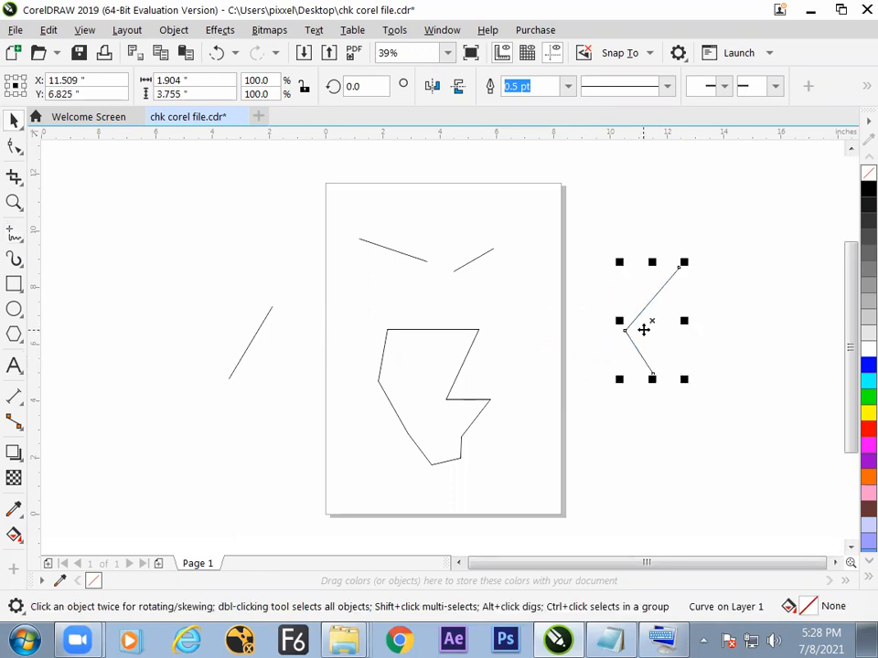
key(space)
Review the "space bar" note in Notepad, and return to CorelDRAW to clear the selection with the Pick tool
key(alt+Tab)
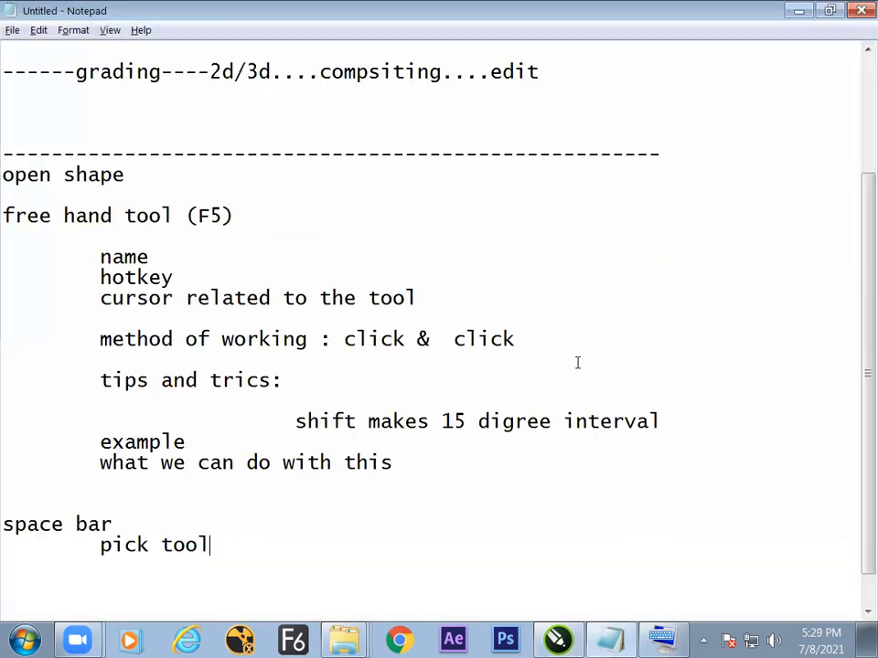
click(120, 527)
key(alt+Tab)
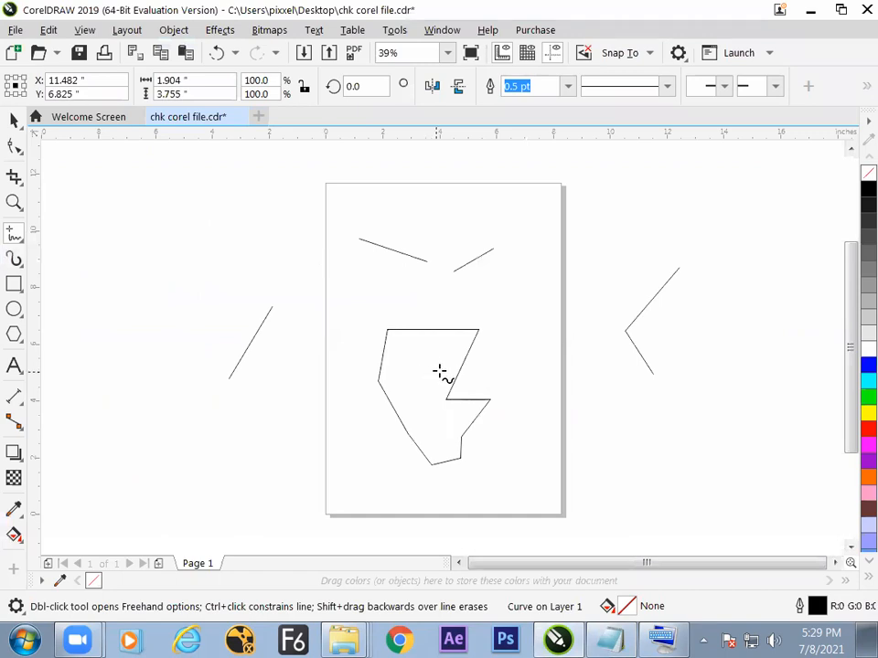
key(space)
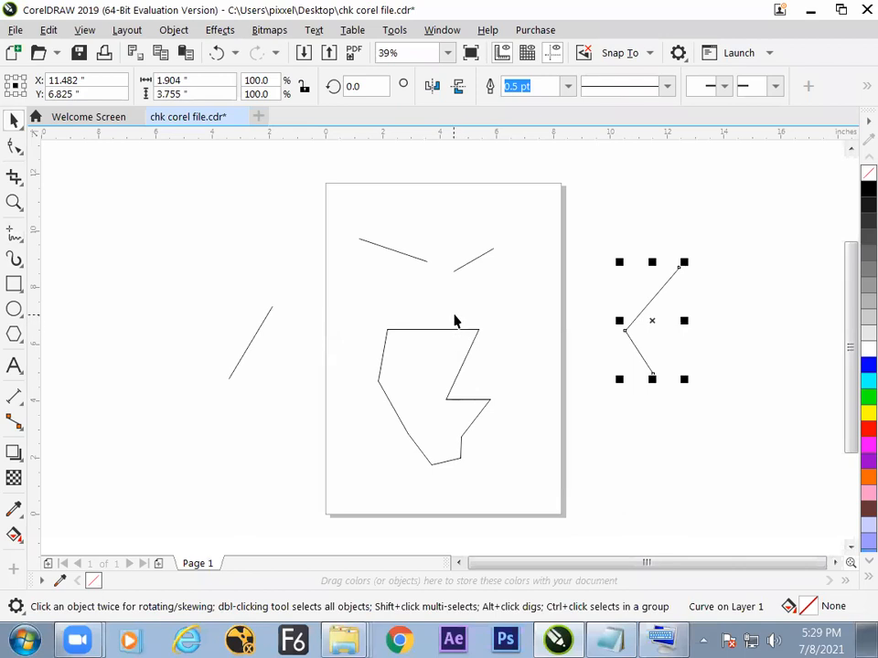
click(451, 313)
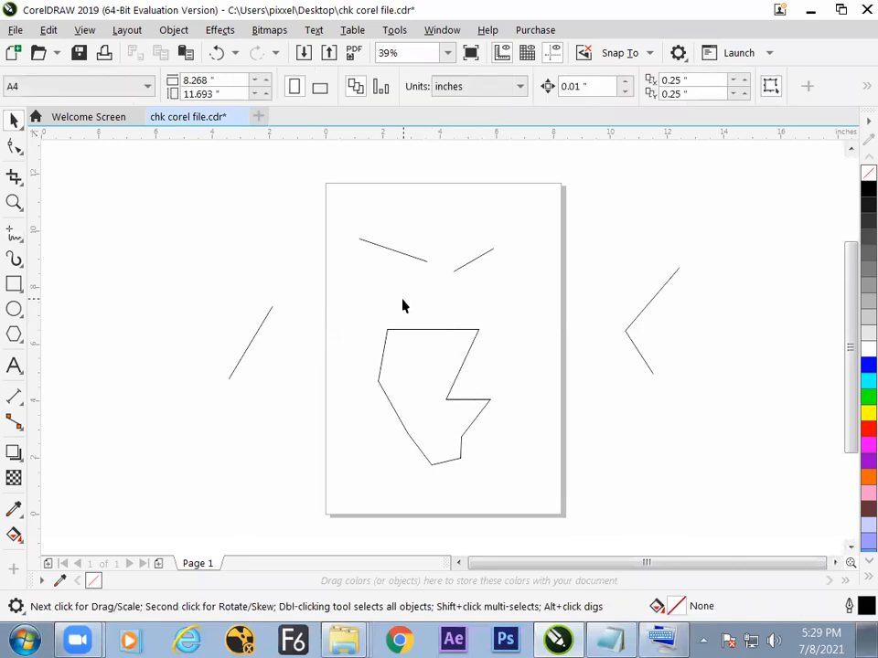
key(space)
key(space)
Select all the drawn objects on and around the page and delete them
drag(171, 193, 717, 494)
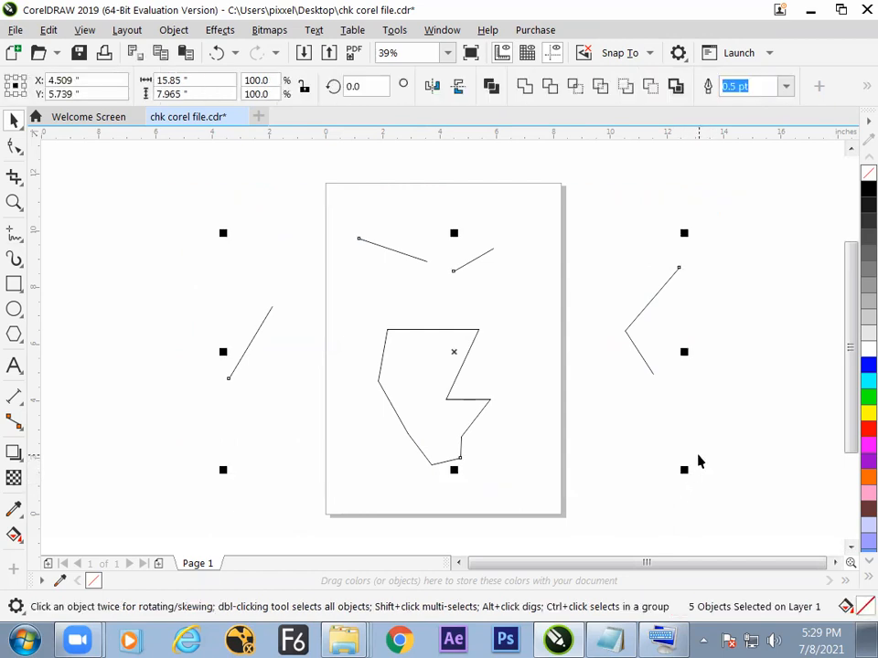
click(657, 465)
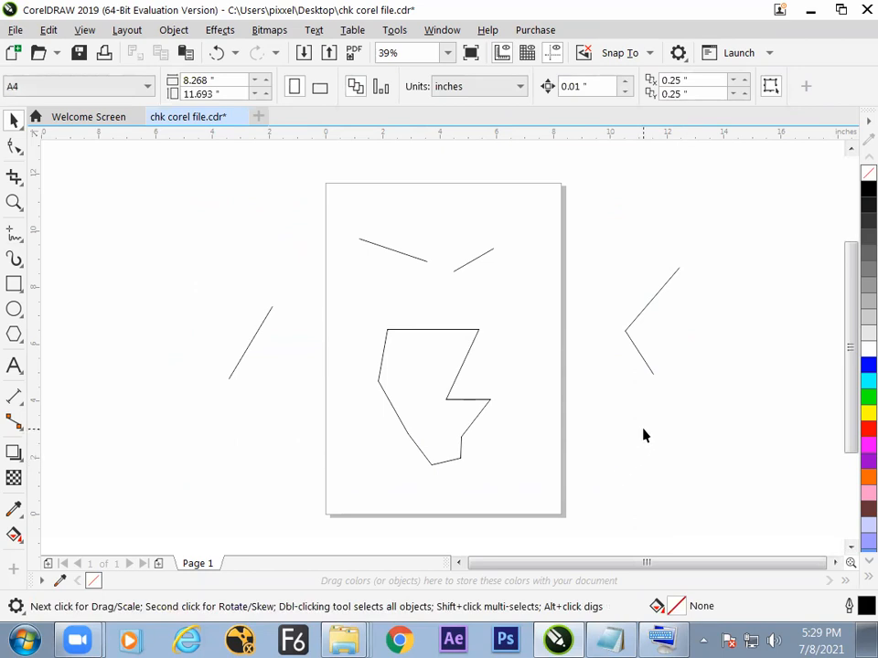
key(ctrl+a)
key(Delete)
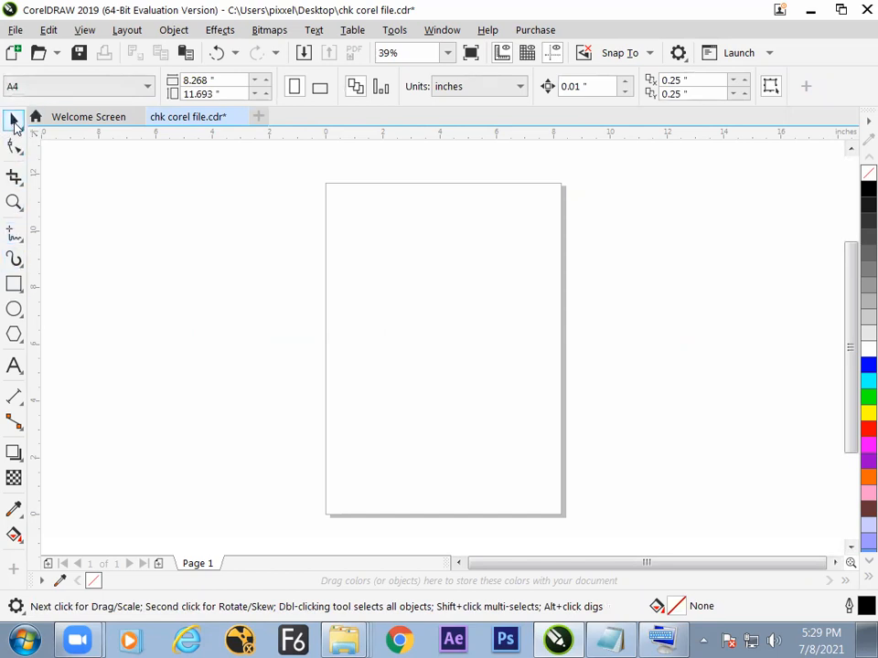
With the Freehand tool, draw a horizontal line about 5.8 inches long near the page top and a wavy curve about 7 inches tall below it
click(15, 236)
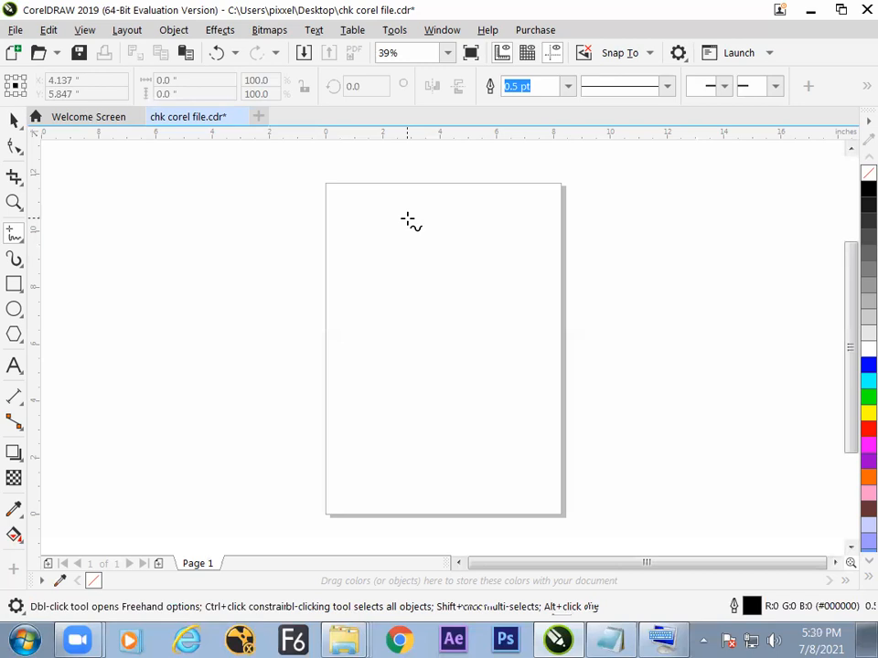
click(343, 222)
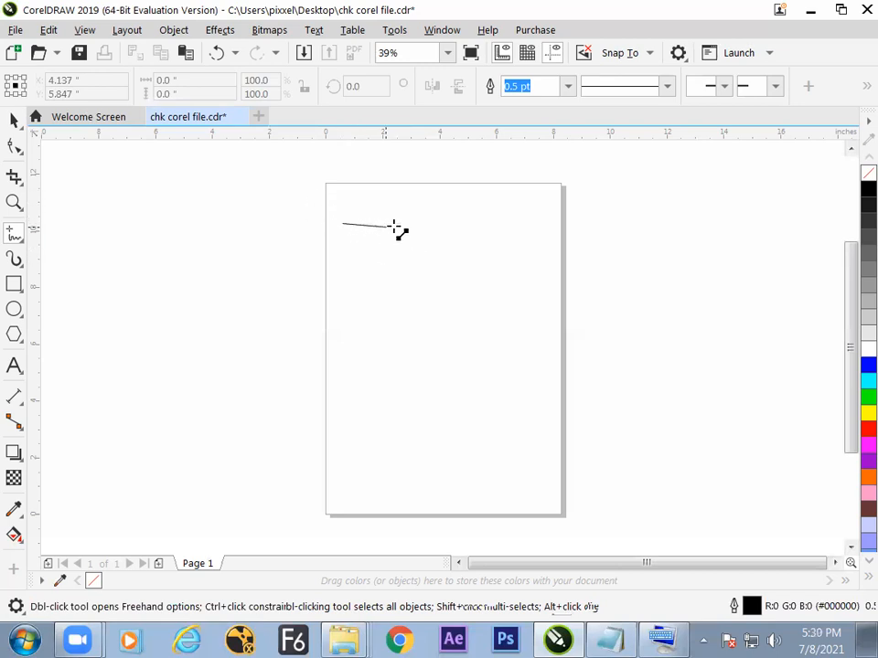
click(507, 222)
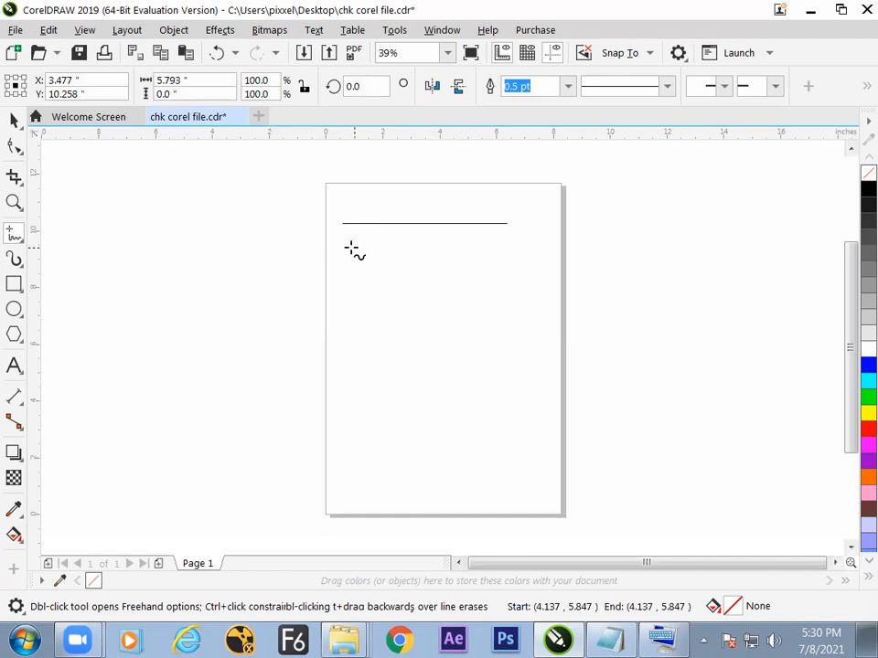
mouse_move(344, 241)
mouse_down()
mouse_move(358, 272)
mouse_move(337, 293)
mouse_move(364, 321)
mouse_move(338, 342)
mouse_move(359, 360)
mouse_move(343, 384)
mouse_move(355, 398)
mouse_move(353, 437)
mouse_up()
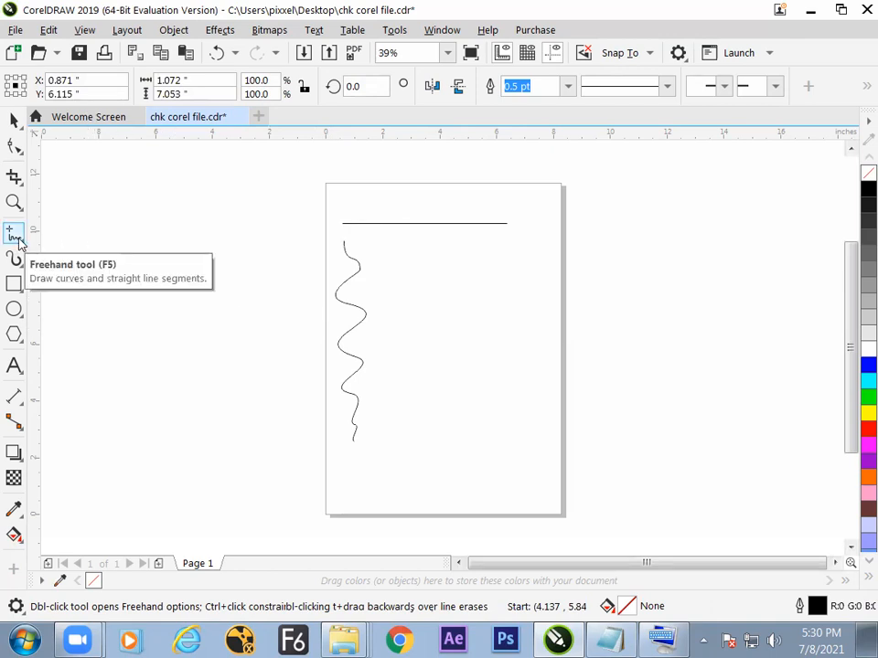
In the Notepad notes, add an indented "click and drag" line below the "method of working" line
key(alt+Tab)
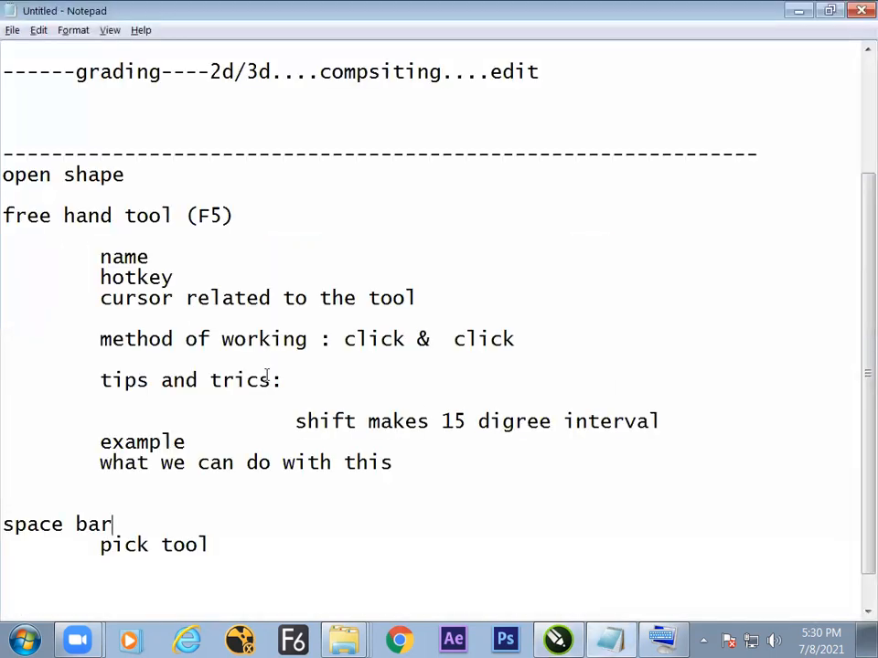
click(525, 340)
key(Return)
key(Return)
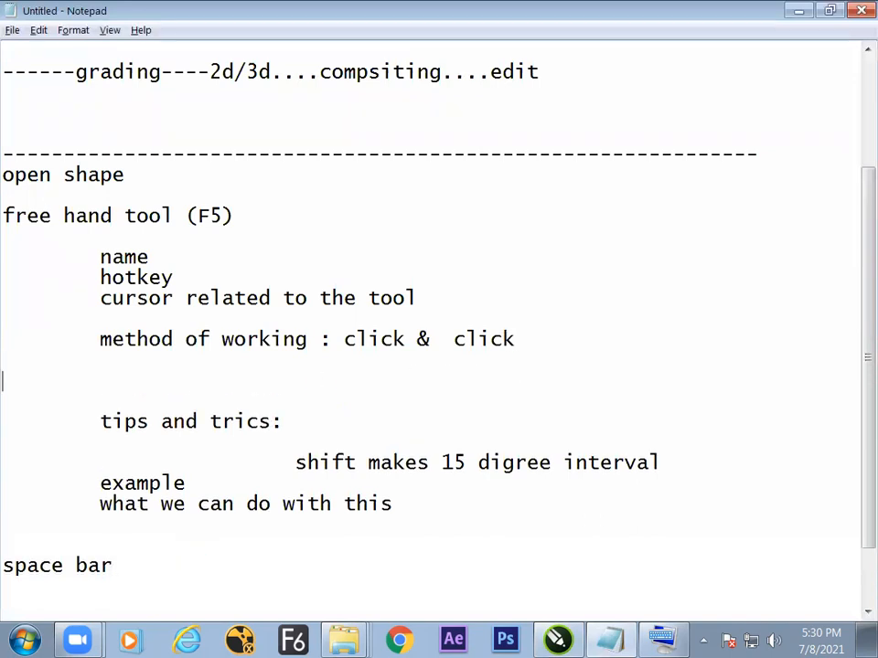
key(Tab)
key(Tab)
key(Tab)
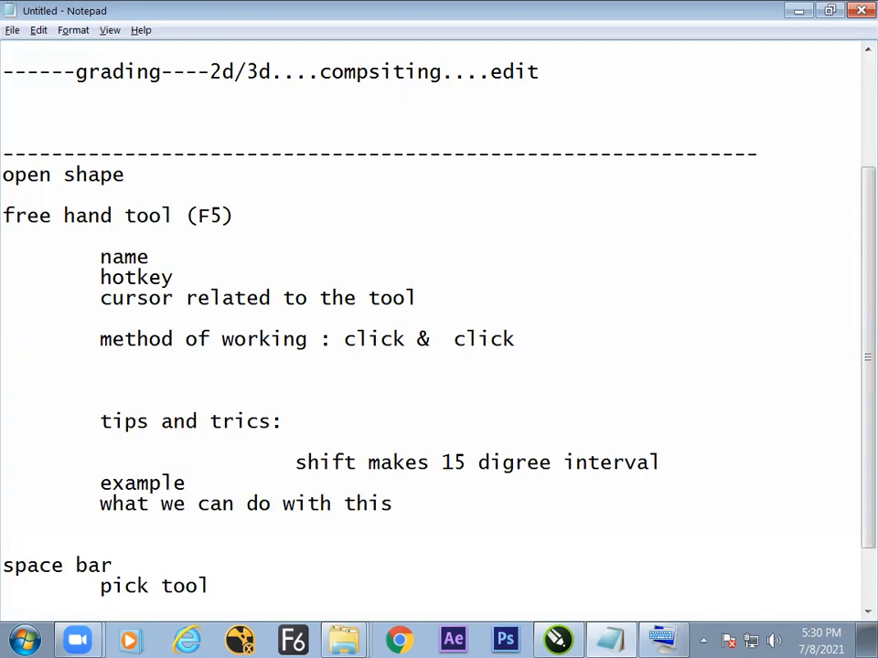
key(Tab)
text(click and drag)
Append ": stright" to the "click & click" method line
click(517, 337)
text(: stri)
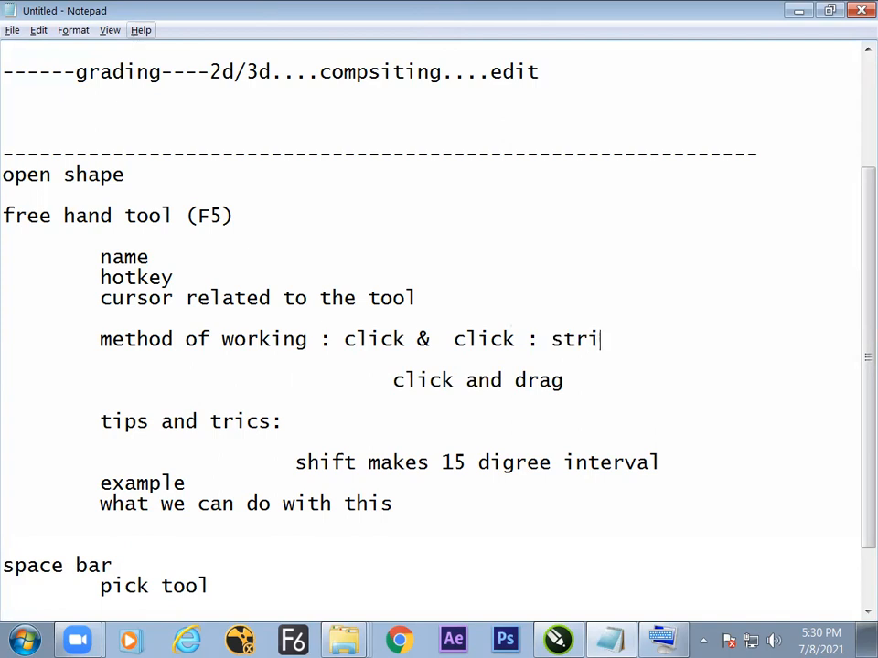
text(ght)
Append ": free hand drawing" to the "click and drag" line and reduce that line's indent by one tab
click(574, 383)
text(;)
key(BackSpace)
text(")
key(BackSpace)
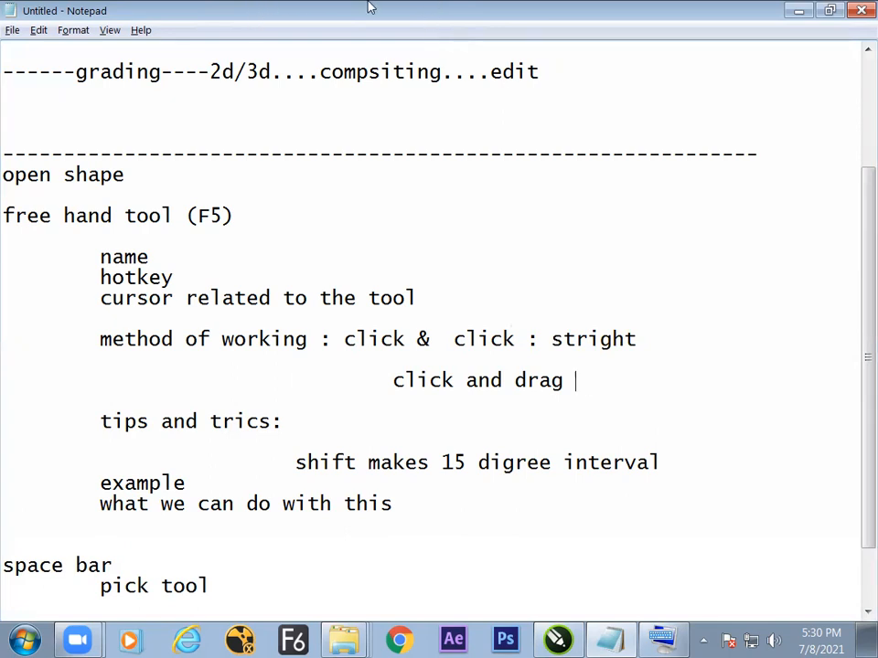
text(;)
key(BackSpace)
text(: free hand dr)
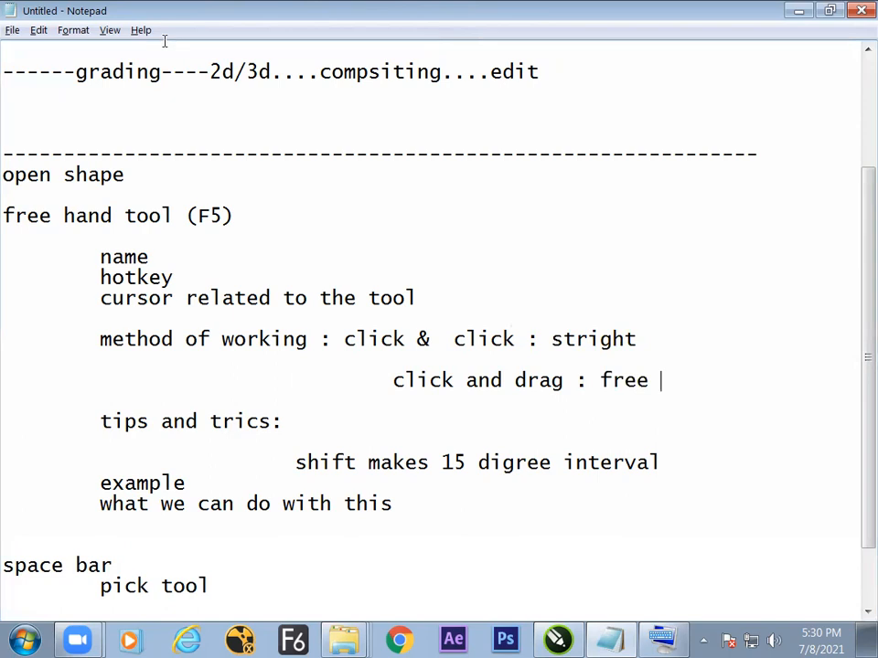
text(awing)
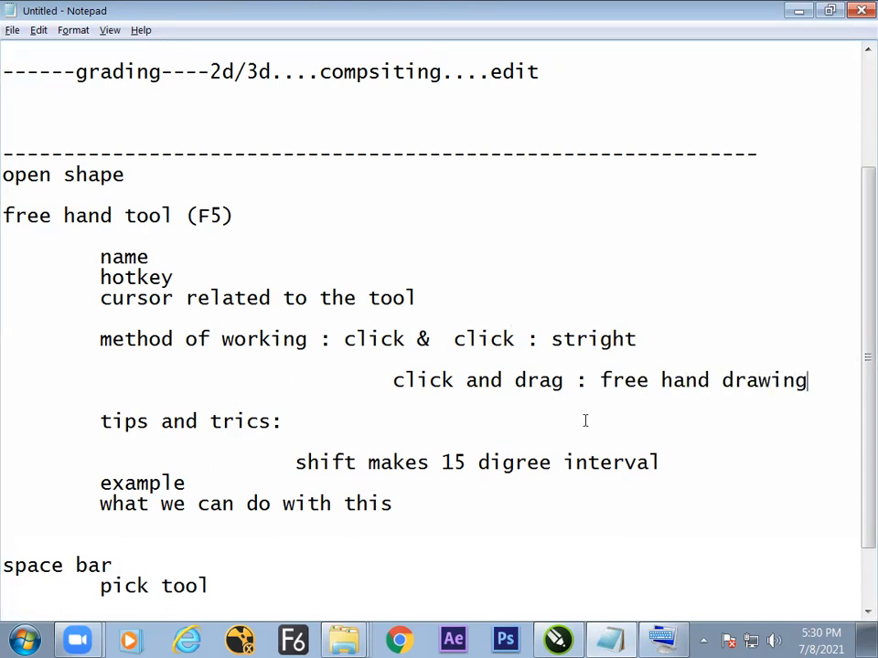
click(388, 379)
key(BackSpace)
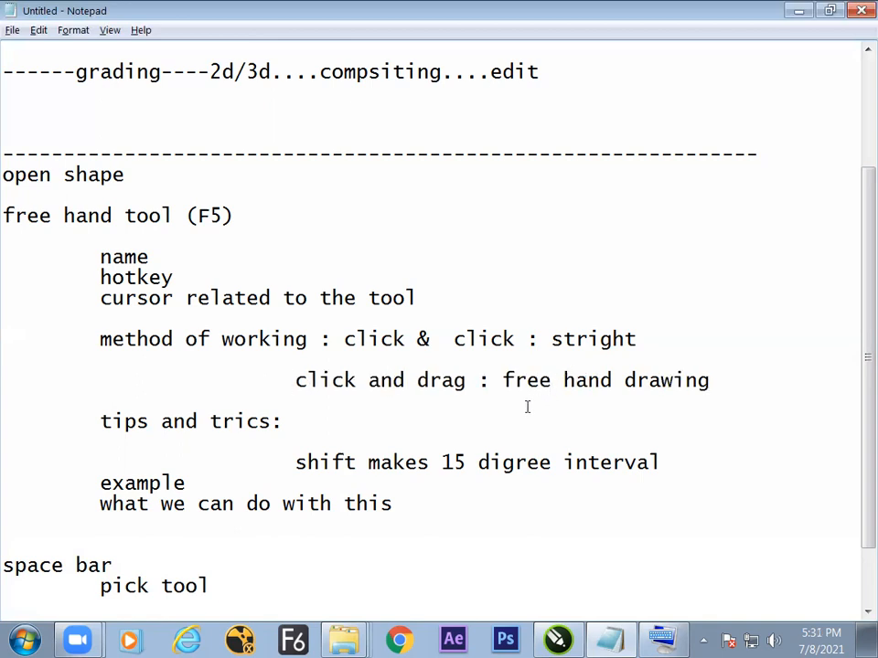
Return to CorelDRAW and move the wavy curve slightly up and right with the Pick tool, to about X 1.38, Y 6.25 inches
drag(242, 231, 3, 215)
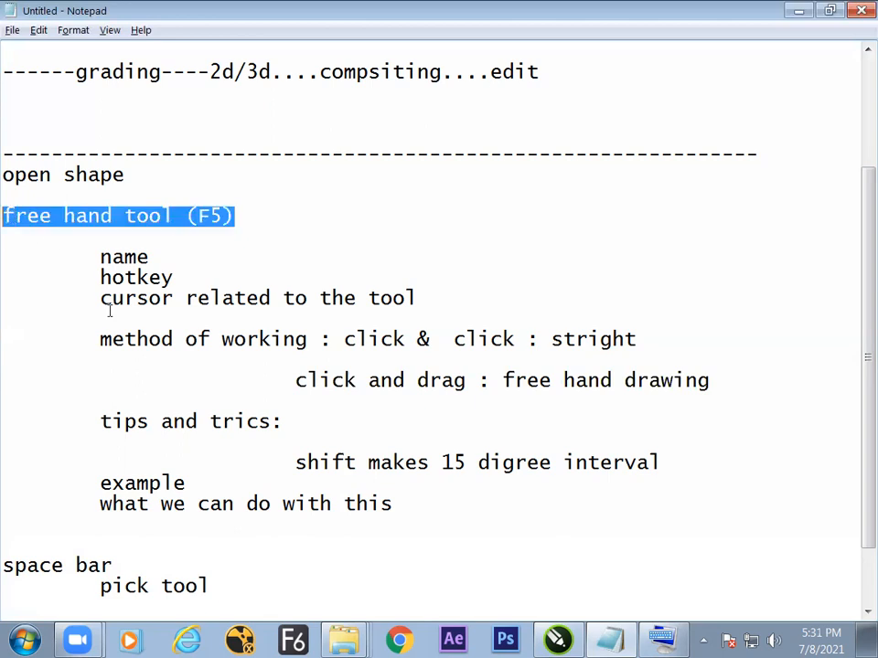
click(439, 428)
key(alt+Tab)
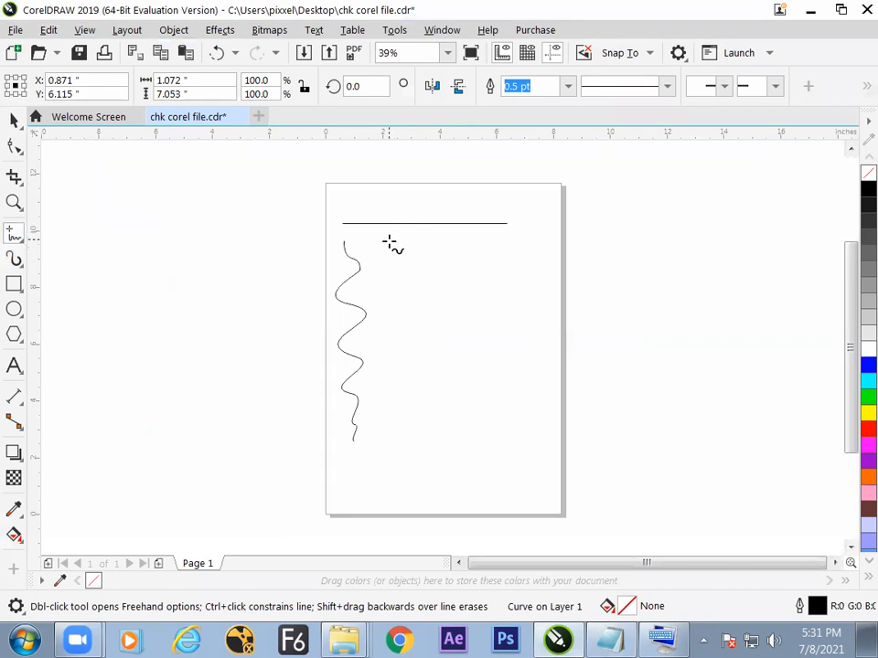
key(space)
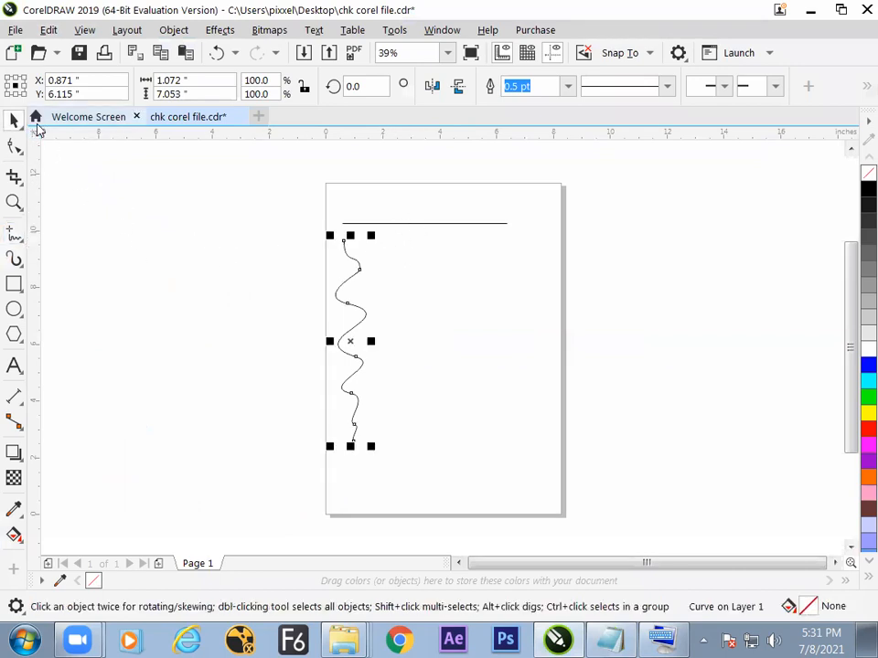
mouse_move(352, 345)
mouse_down()
mouse_move(439, 345)
mouse_move(359, 349)
mouse_move(413, 344)
mouse_move(382, 362)
mouse_move(367, 343)
mouse_move(374, 365)
mouse_move(365, 341)
mouse_move(428, 338)
mouse_move(382, 353)
mouse_move(458, 341)
mouse_move(375, 352)
mouse_move(360, 338)
mouse_move(427, 345)
mouse_move(367, 341)
mouse_up()
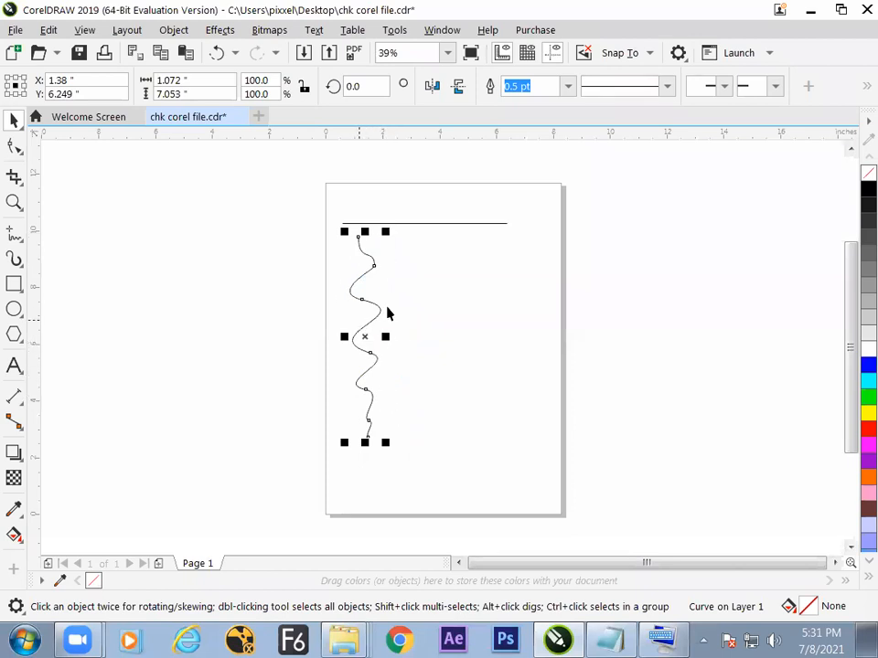
Try stretching the wavy curve wider, undo the stretch, and move the curve right to about X 1.76, Y 6.28 inches
drag(385, 336, 441, 336)
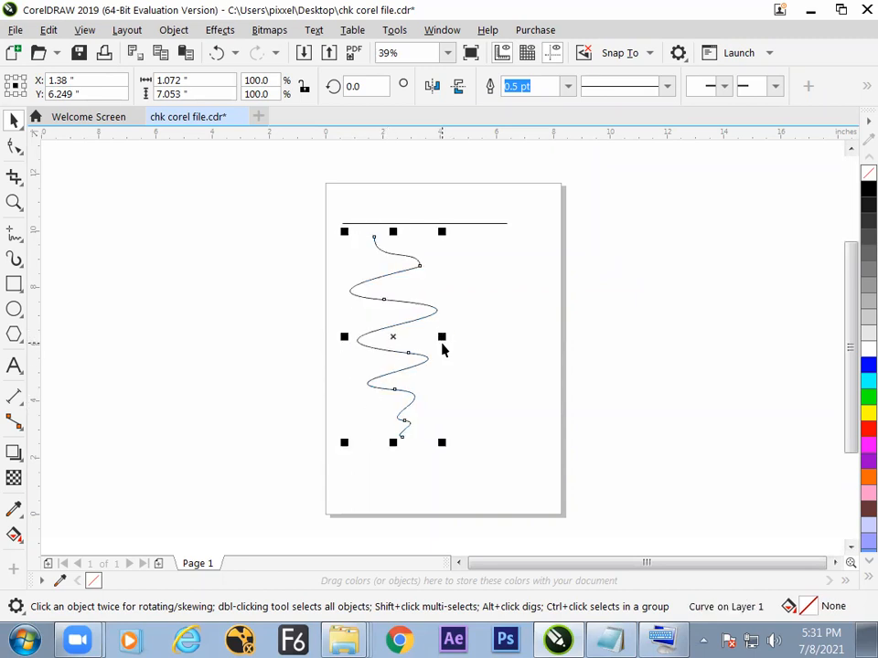
key(Escape)
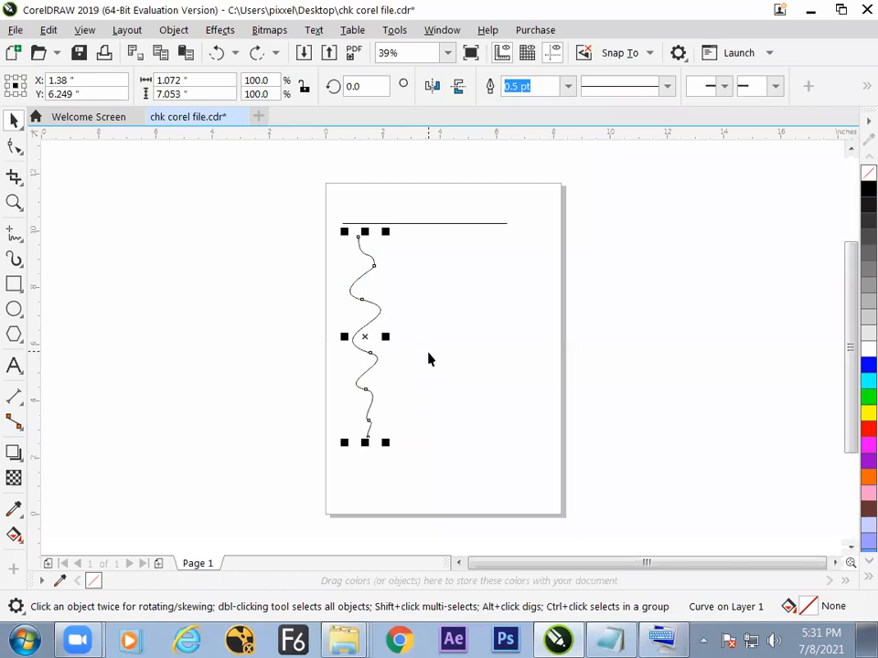
mouse_move(367, 337)
mouse_down()
mouse_move(437, 345)
mouse_move(380, 347)
mouse_up()
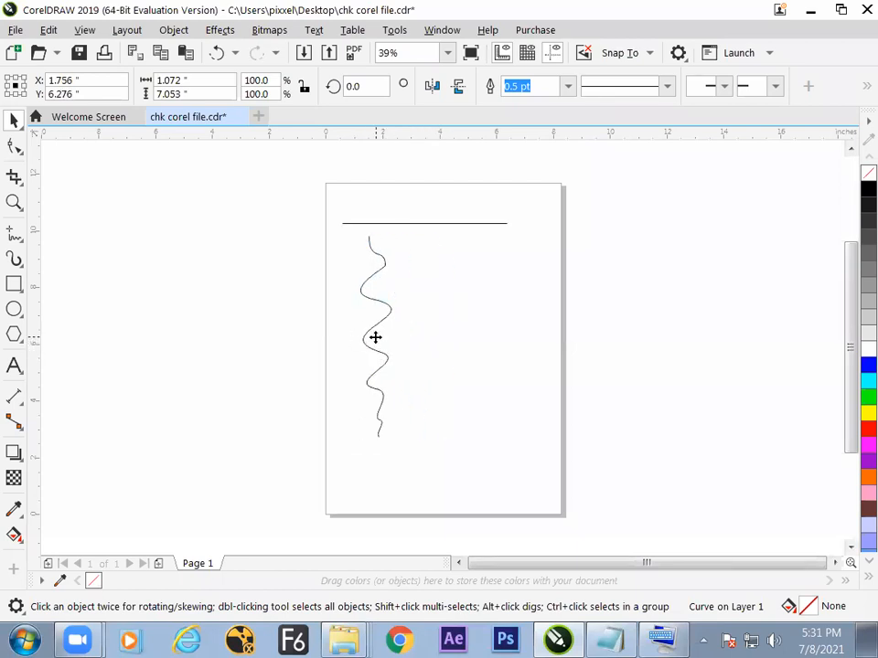
Try rotating the wavy curve clockwise to about 339 degrees, and undo the rotation
click(375, 337)
drag(397, 227, 410, 284)
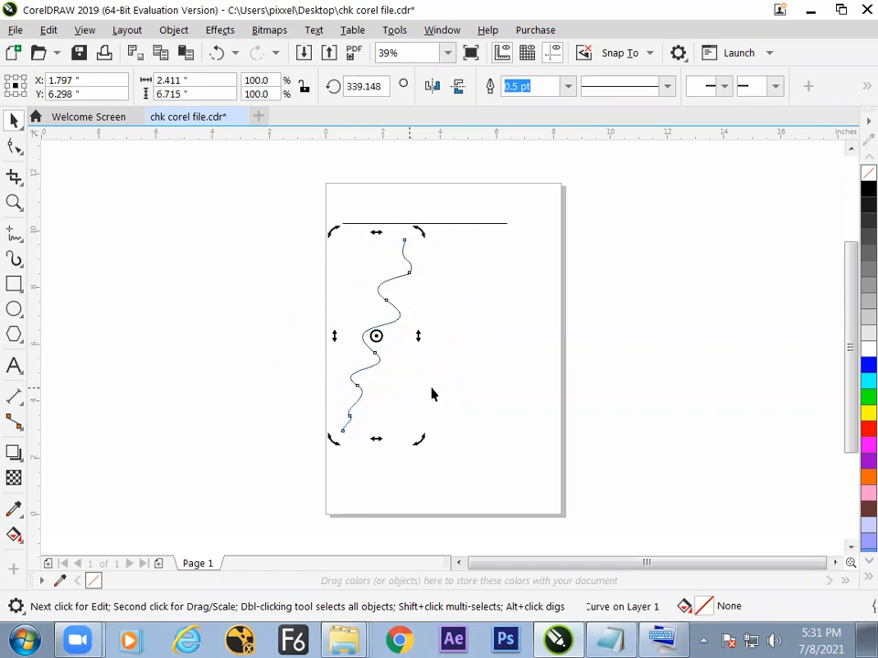
key(ctrl+z)
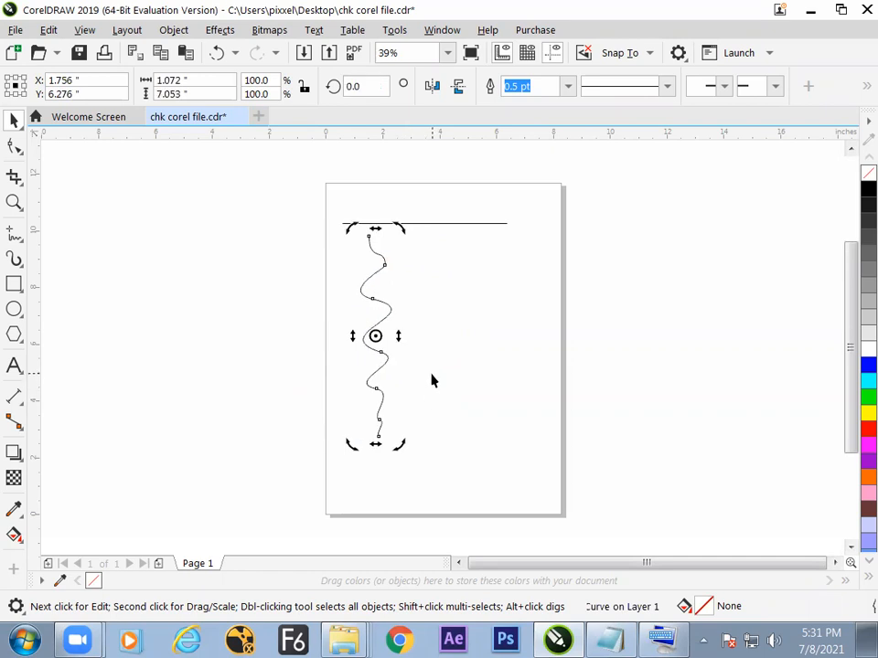
Reselect the wavy curve, move it slightly up and right, and widen it to about 108% horizontally
click(409, 353)
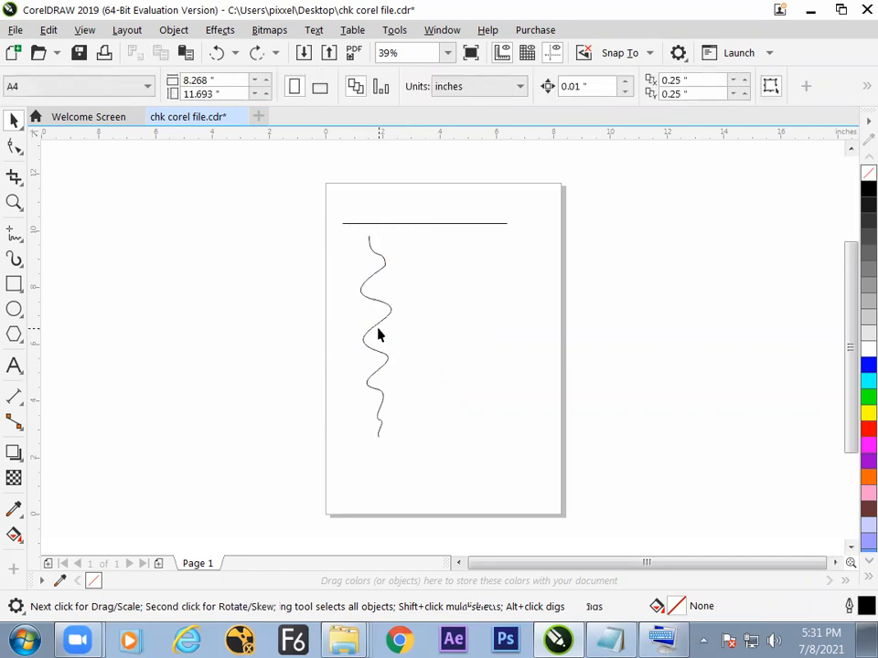
click(378, 331)
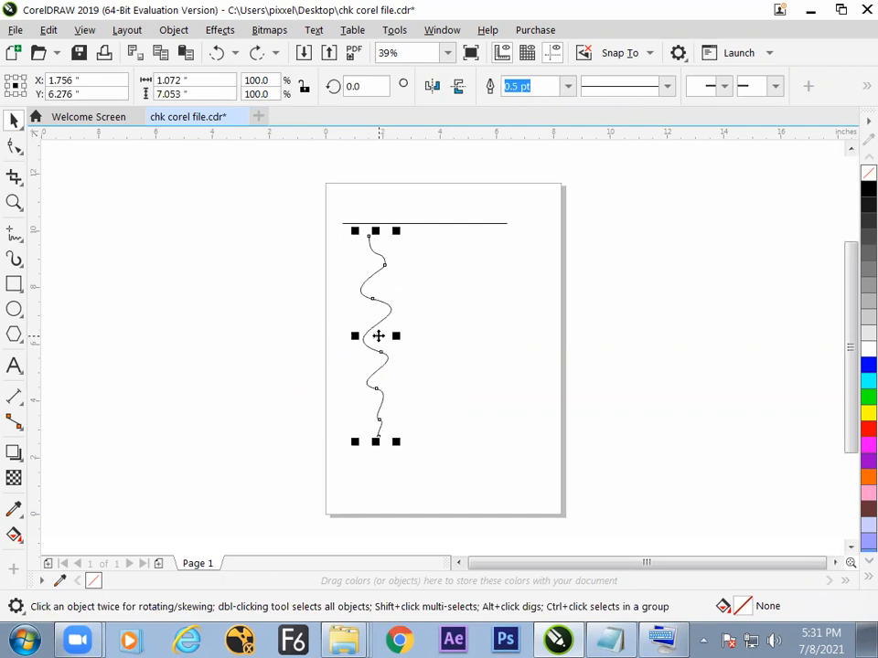
mouse_move(377, 335)
mouse_down()
mouse_move(460, 333)
mouse_move(386, 343)
mouse_move(385, 334)
mouse_move(437, 327)
mouse_move(407, 348)
mouse_move(411, 355)
mouse_up()
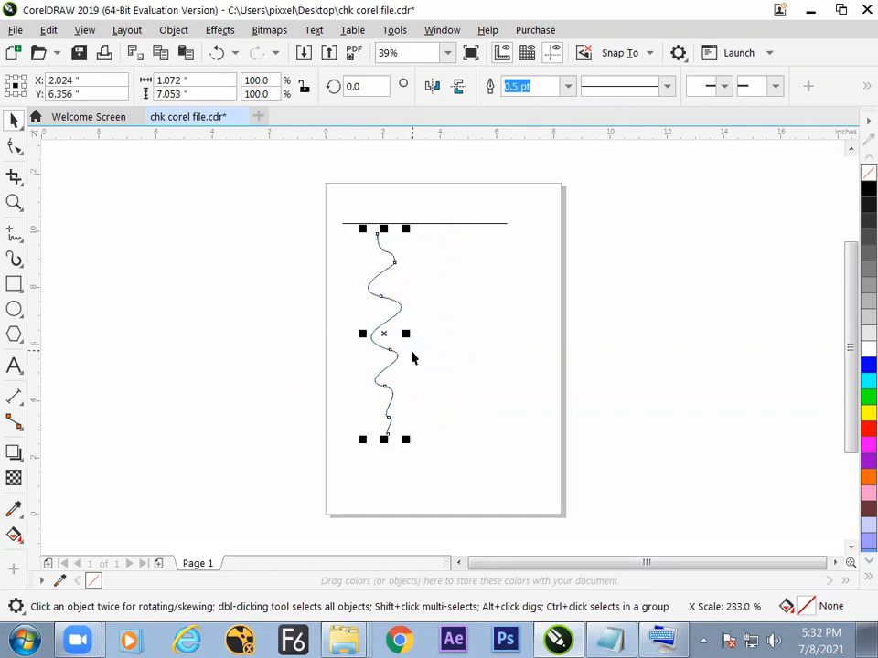
Try rotating the wavy curve counterclockwise and skewing it vertically with its rotate/skew handles, undoing both changes
click(386, 335)
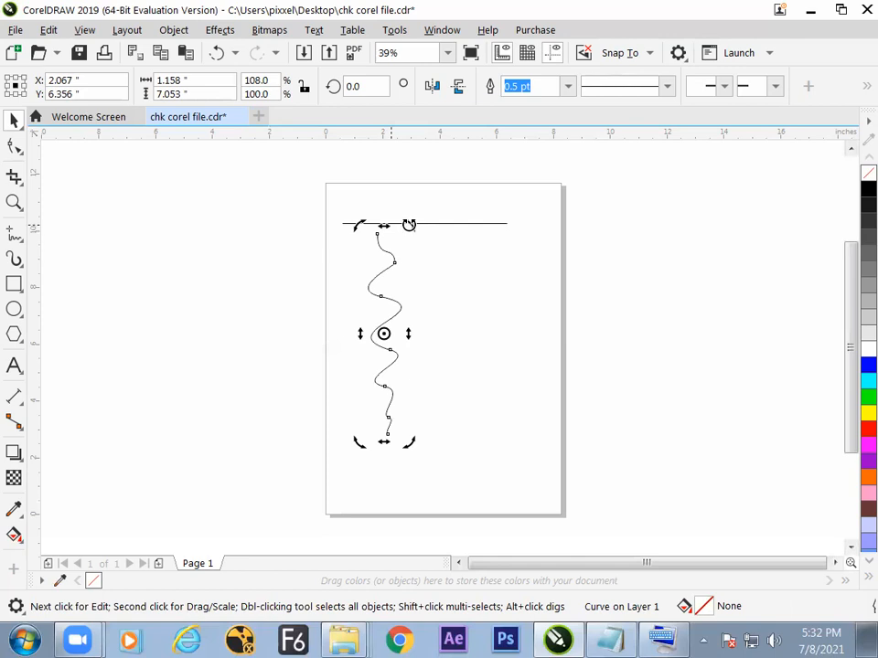
drag(408, 224, 361, 254)
key(ctrl+z)
mouse_move(409, 332)
mouse_down()
mouse_move(406, 280)
mouse_move(401, 406)
mouse_move(407, 260)
mouse_move(403, 319)
mouse_up()
In Notepad, add a further indented "move" line below the "pick tool" note, separated by a blank line
key(alt+Tab)
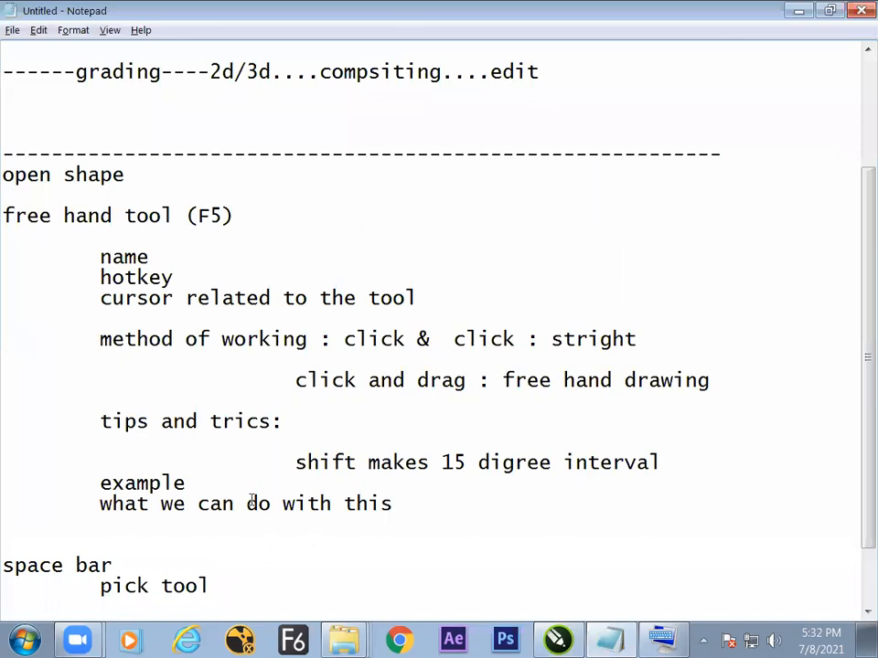
click(225, 576)
key(Return)
key(Return)
key(Return)
key(Return)
key(Return)
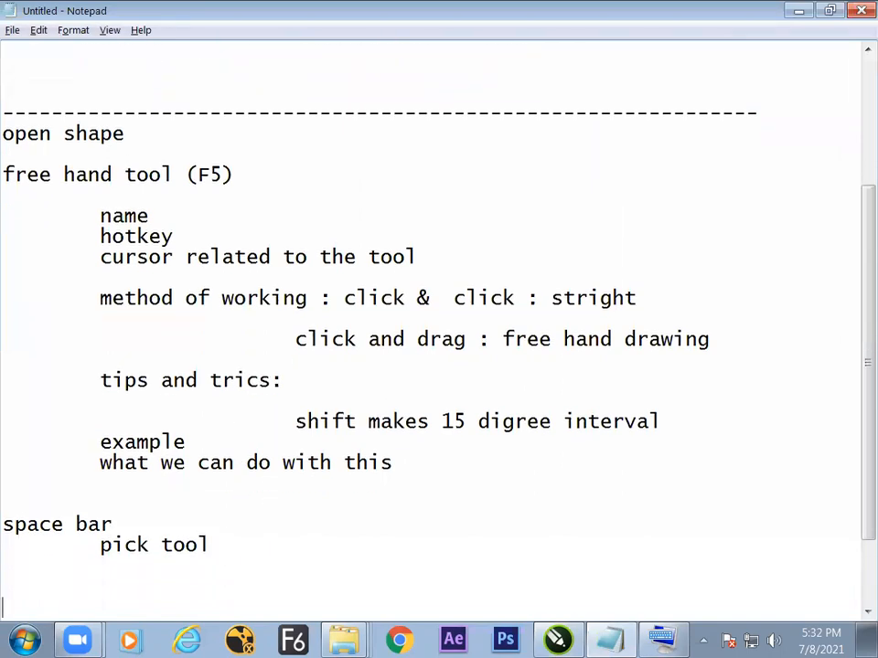
key(Return)
key(Return)
key(BackSpace)
key(BackSpace)
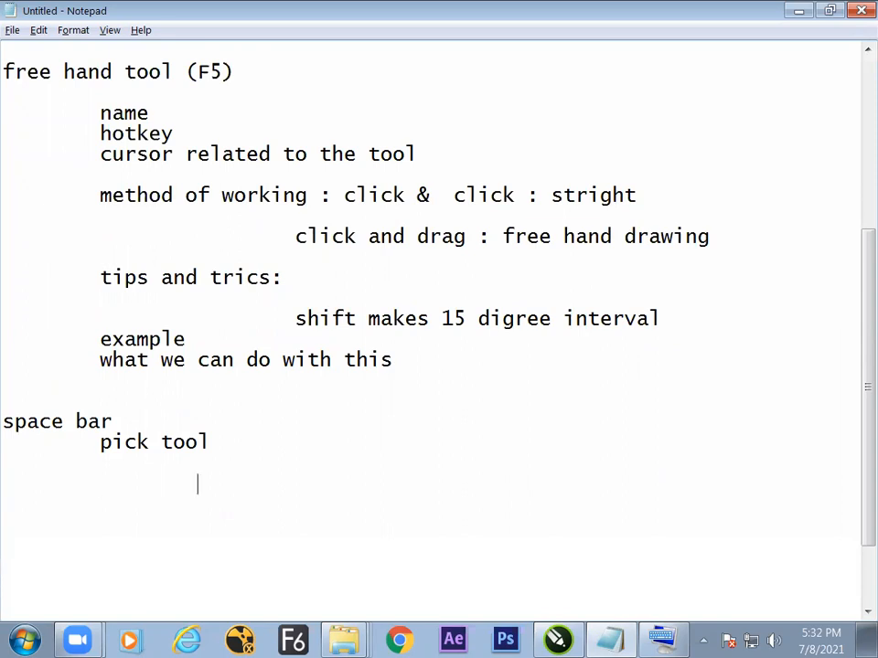
text(move)
key(Return)
List "scale", "rotate" and "skew" on separate lines below "move" with the same indent
key(Tab)
text(sac)
key(BackSpace)
key(BackSpace)
text(cale)
key(Return)
text(rotate)
key(Return)
key(Tab)
text(skeq)
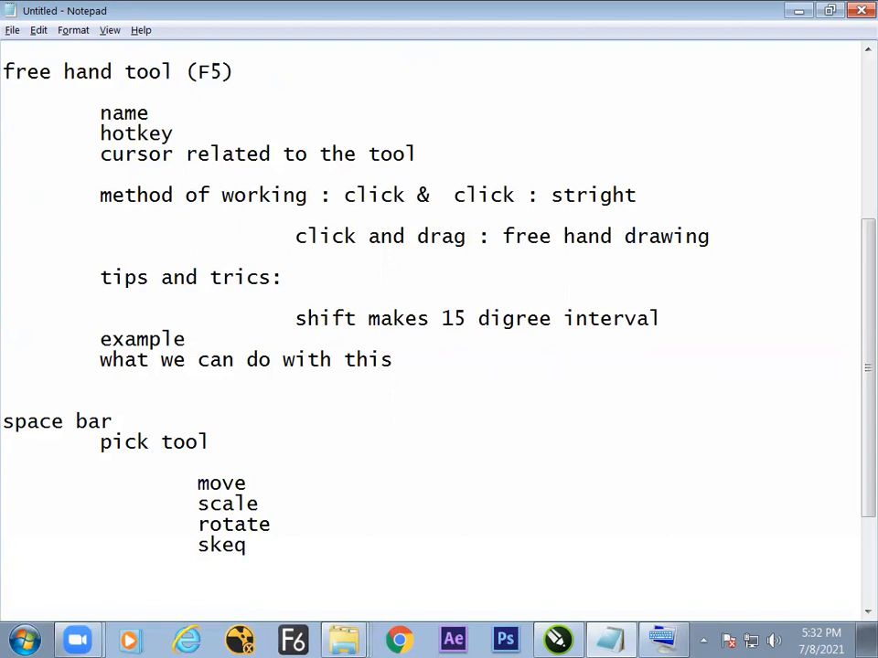
key(BackSpace)
text(w)
key(Up)
Return to CorelDRAW, clear the selection, and select the wavy curve again with the Pick tool
key(alt+Tab)
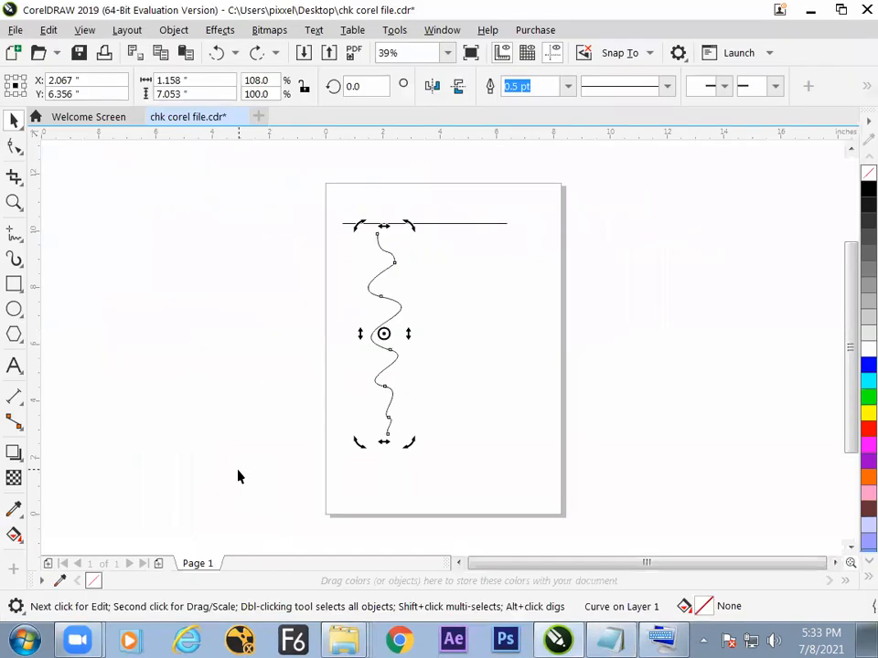
click(435, 306)
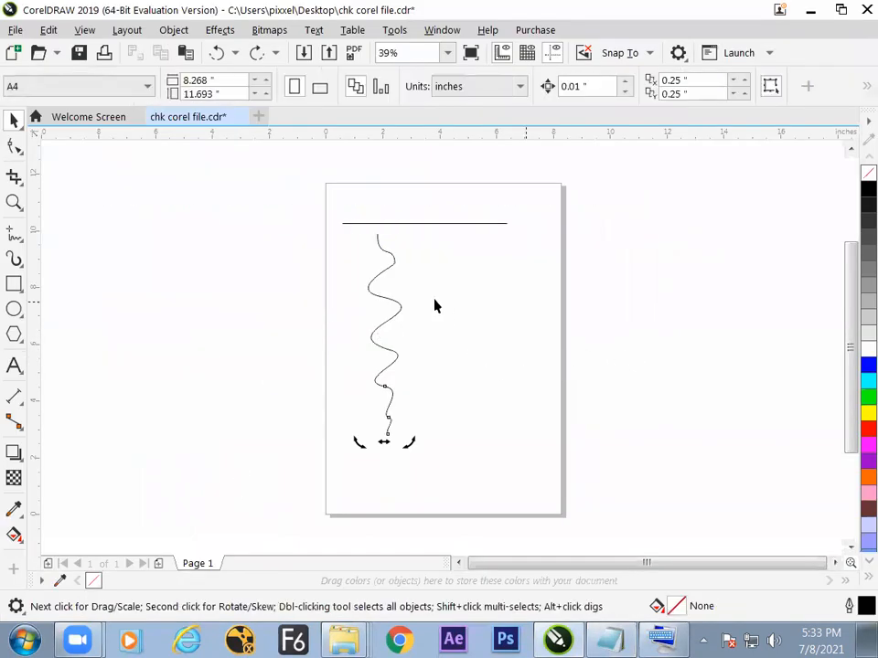
click(396, 329)
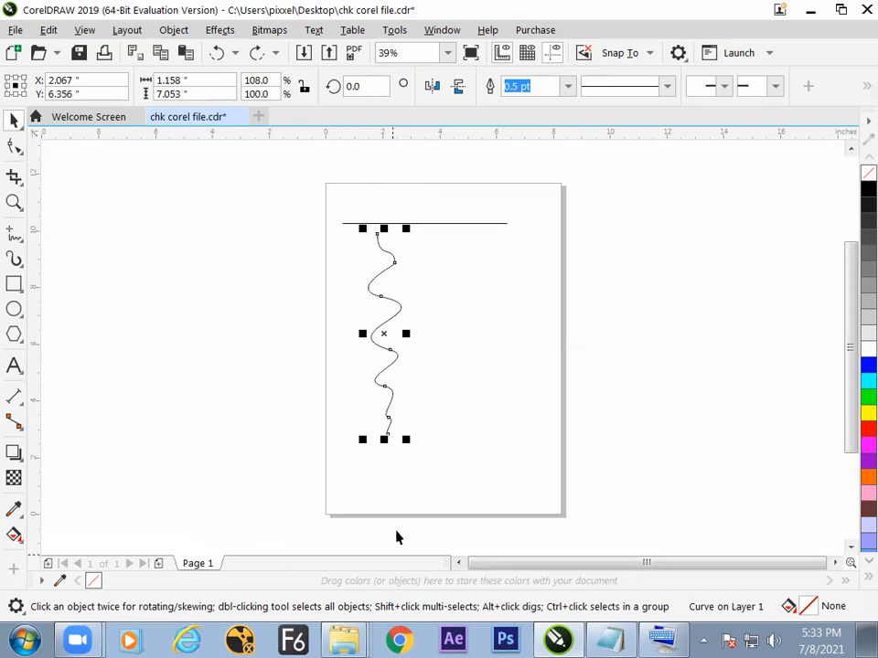
click(421, 382)
click(387, 360)
Draw a second wavy Freehand curve about 8.6 inches tall beside the first, delete it with the Pick tool, and reselect the first curve
click(15, 235)
mouse_move(487, 261)
mouse_down()
mouse_move(439, 466)
mouse_move(455, 501)
mouse_up()
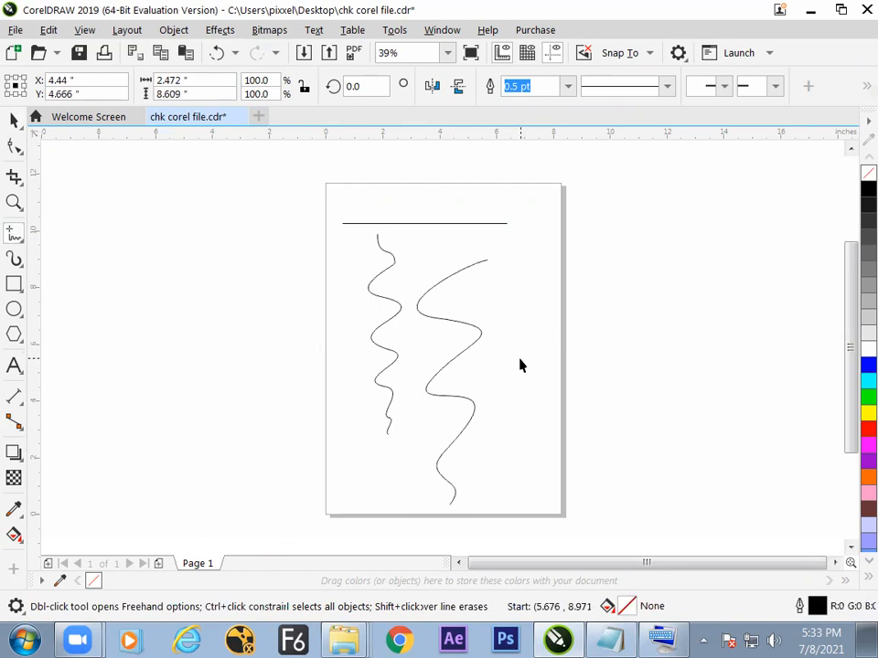
key(space)
key(Delete)
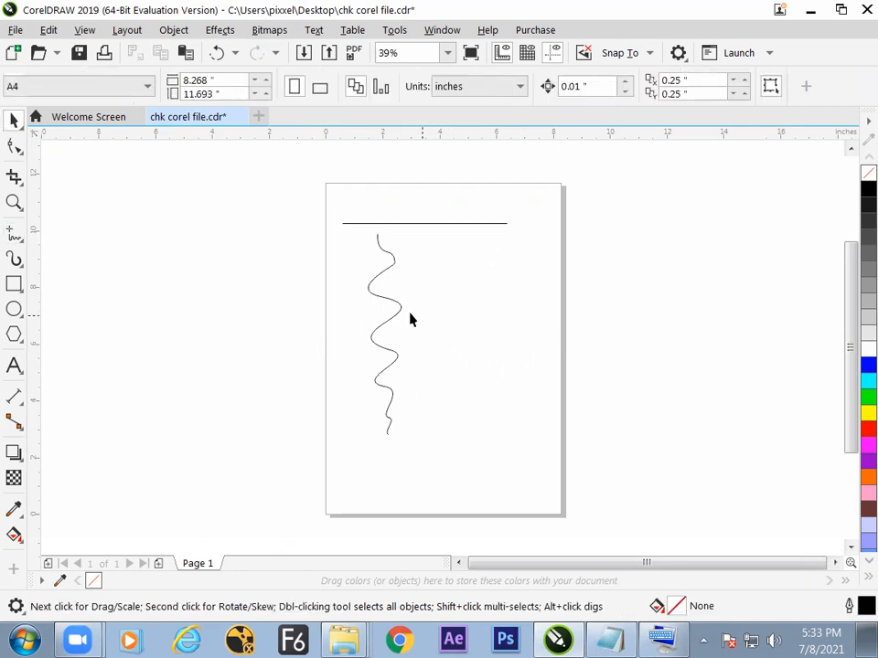
click(398, 308)
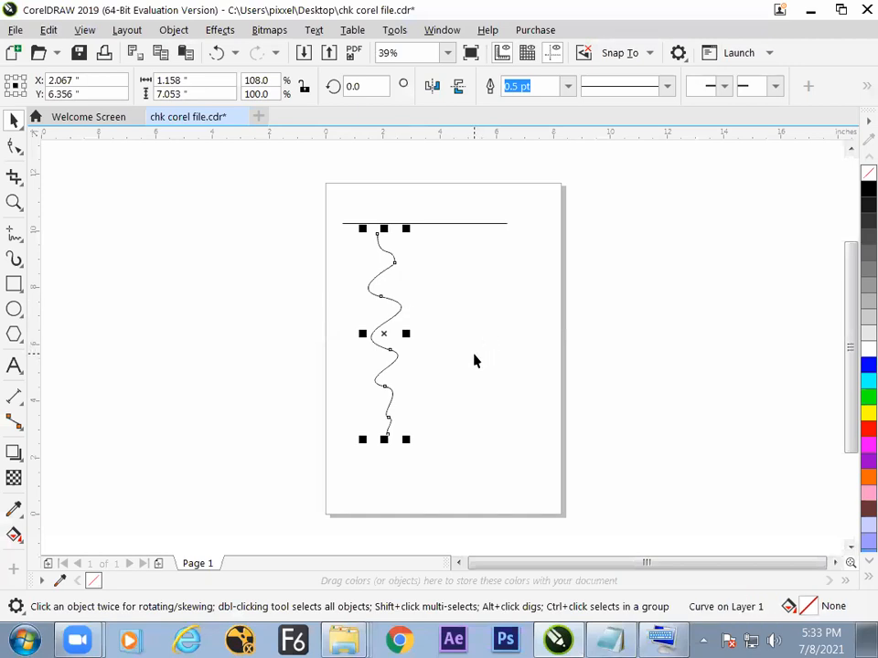
In Notepad, add the heading "Duplicate making" below the "skew" line with an indented line under it, and return to CorelDRAW
key(alt+Tab)
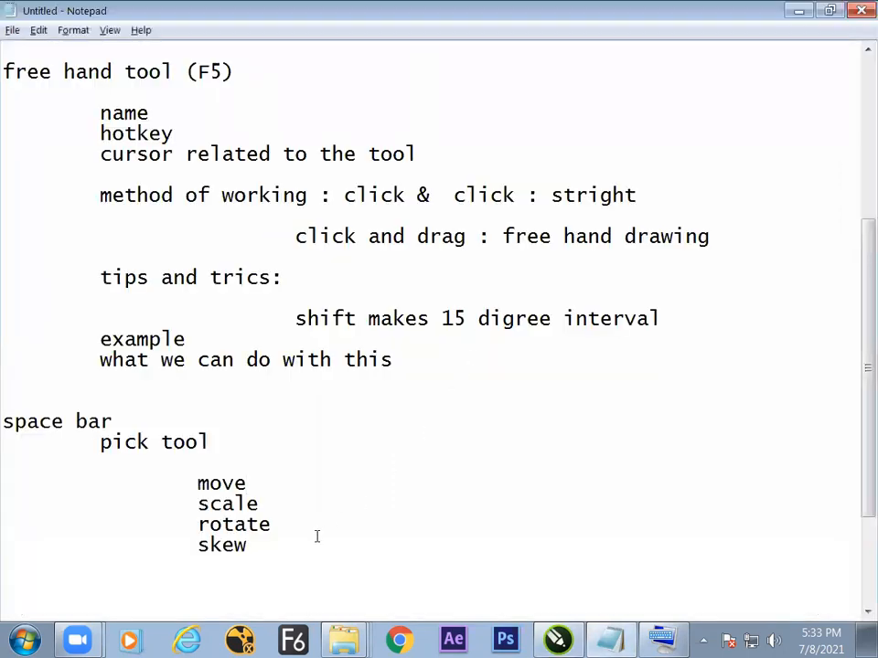
key(ctrl+End)
key(Return)
key(Return)
key(Return)
key(Return)
key(Return)
key(Return)
key(Return)
key(Return)
key(Return)
key(Return)
key(Up)
key(Up)
key(Up)
key(Up)
key(Up)
key(Up)
key(Up)
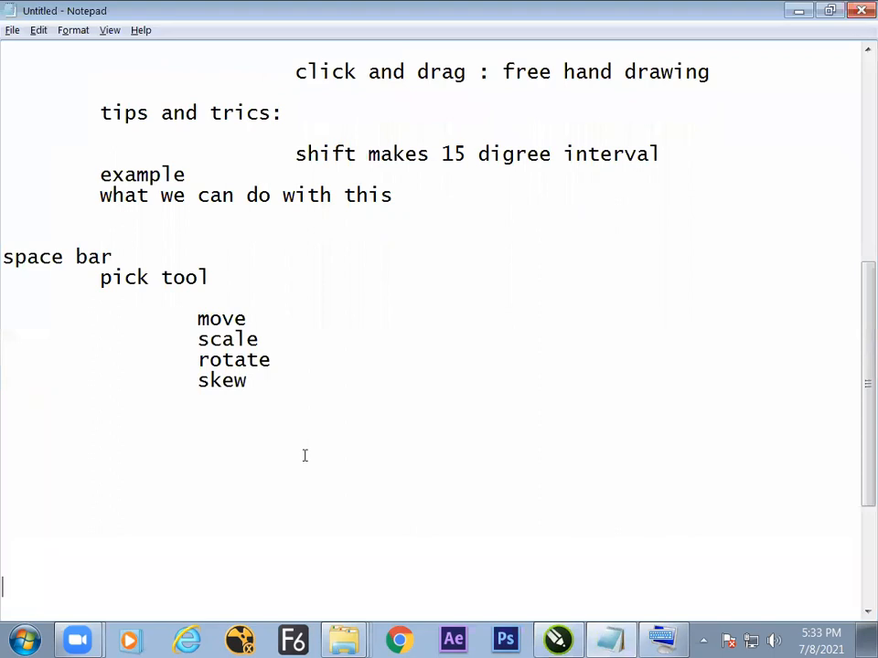
text(Duplicate making)
key(Return)
key(Tab)
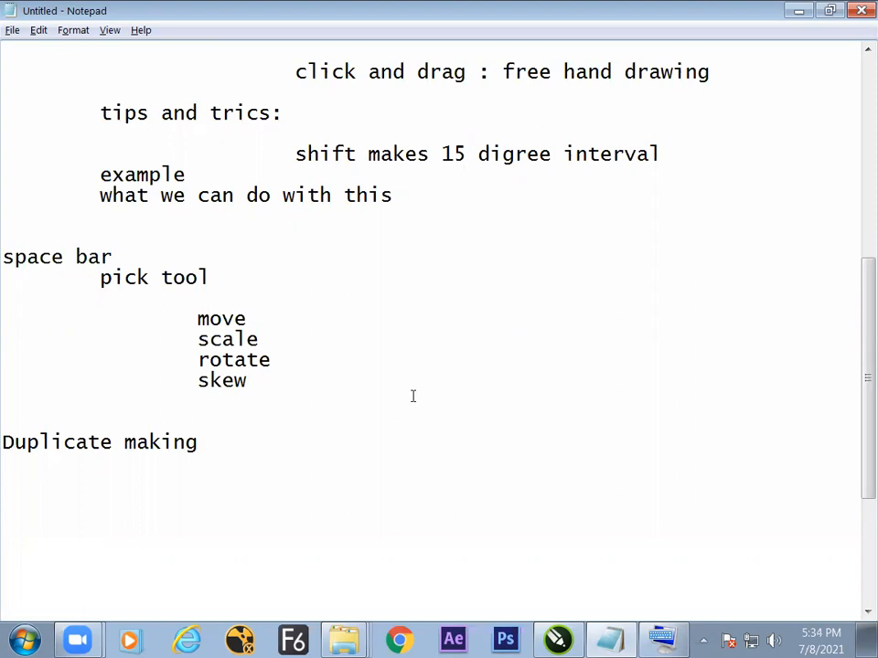
key(alt+Tab)
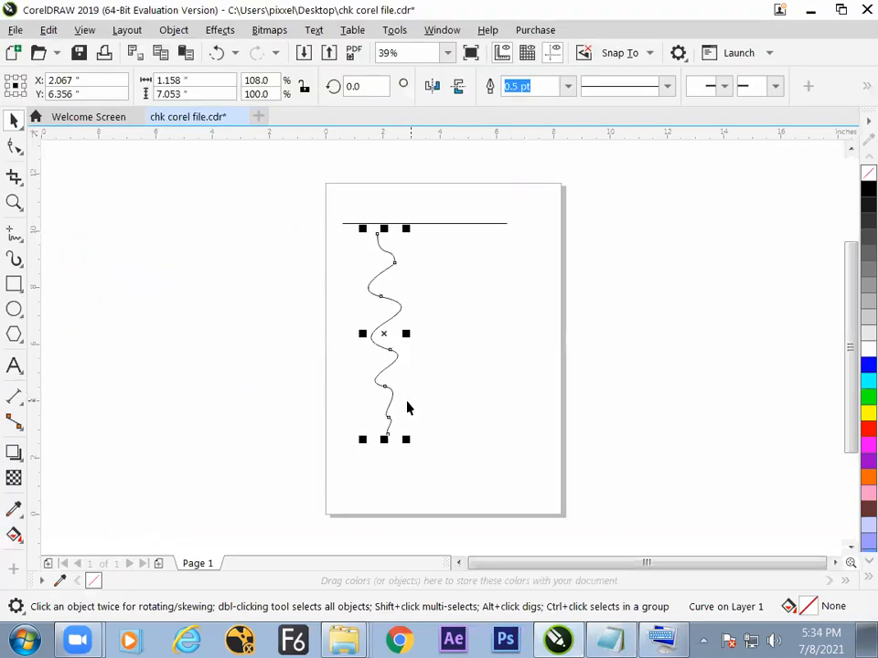
Reselect the wavy curve and, in Notepad, add the indented line "hit the + botton on numkey pad" under "Duplicate making"
click(423, 350)
click(380, 335)
key(alt+Tab)
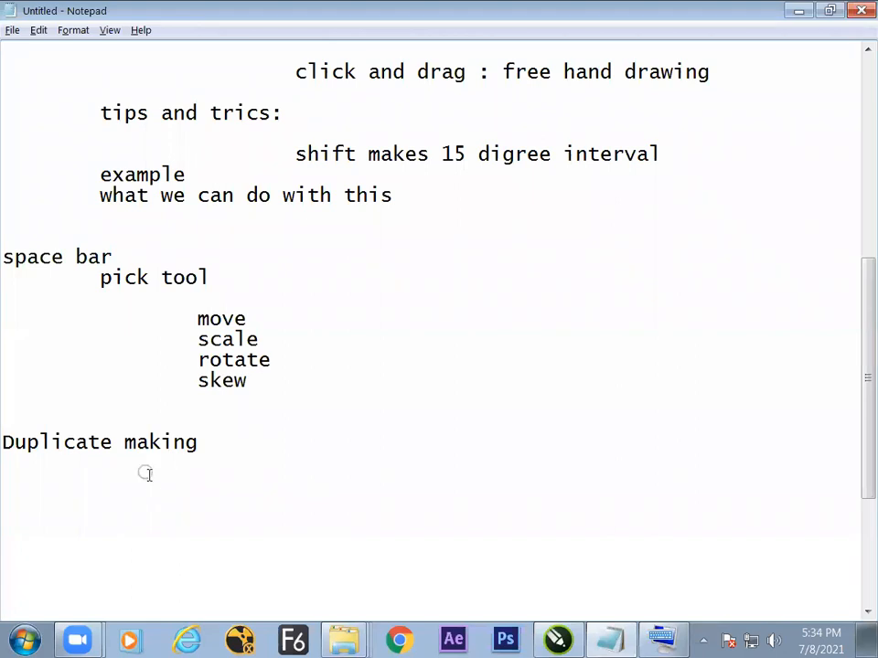
key(BackSpace)
text(hit the + bp)
key(BackSpace)
text(ottono)
key(BackSpace)
text(on numkey pad)
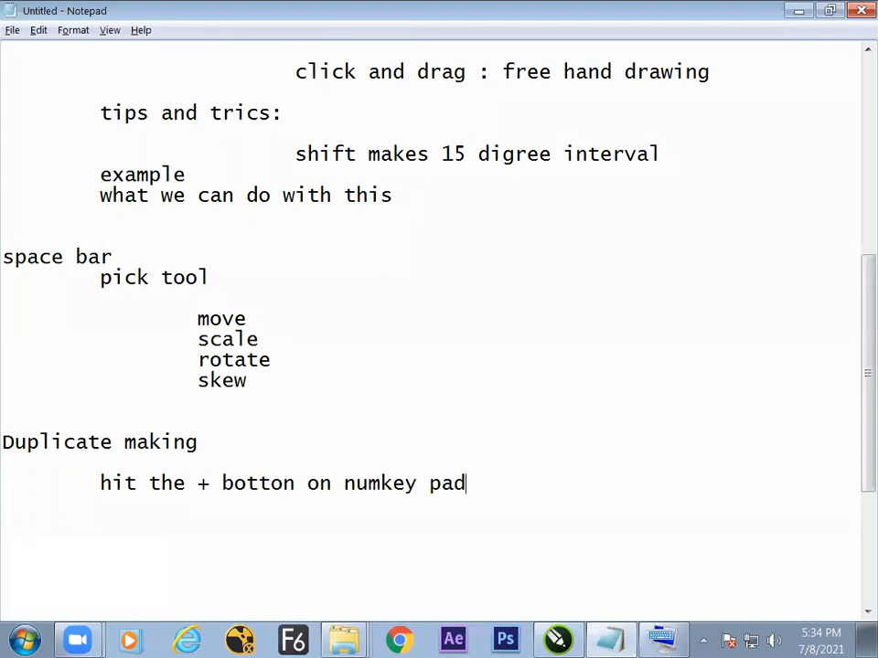
Return to CorelDRAW, duplicate the wavy curve in place, move the copy beside the original, undo this, and reselect the original
key(alt+Tab)
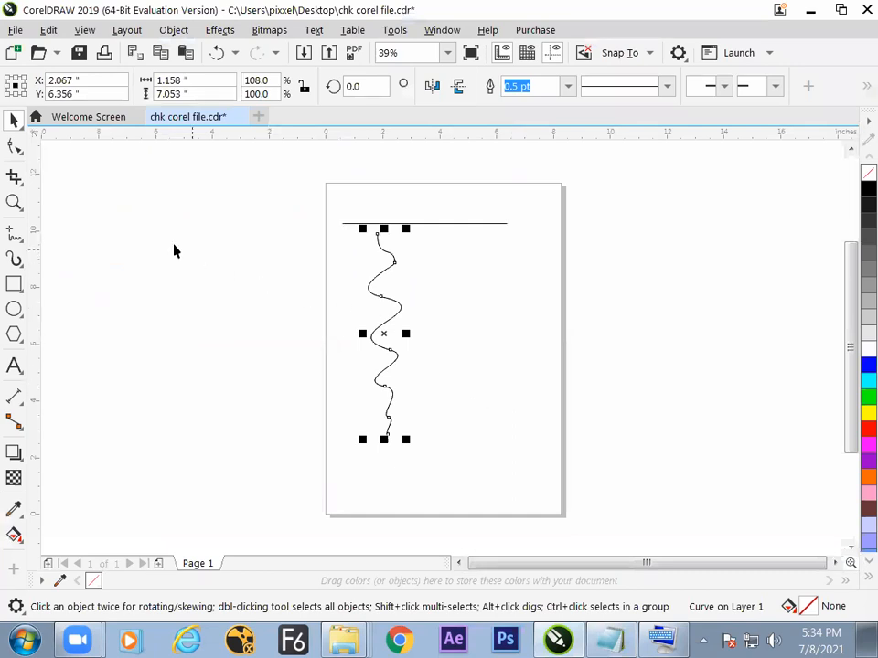
key(KP_Add)
drag(388, 334, 431, 330)
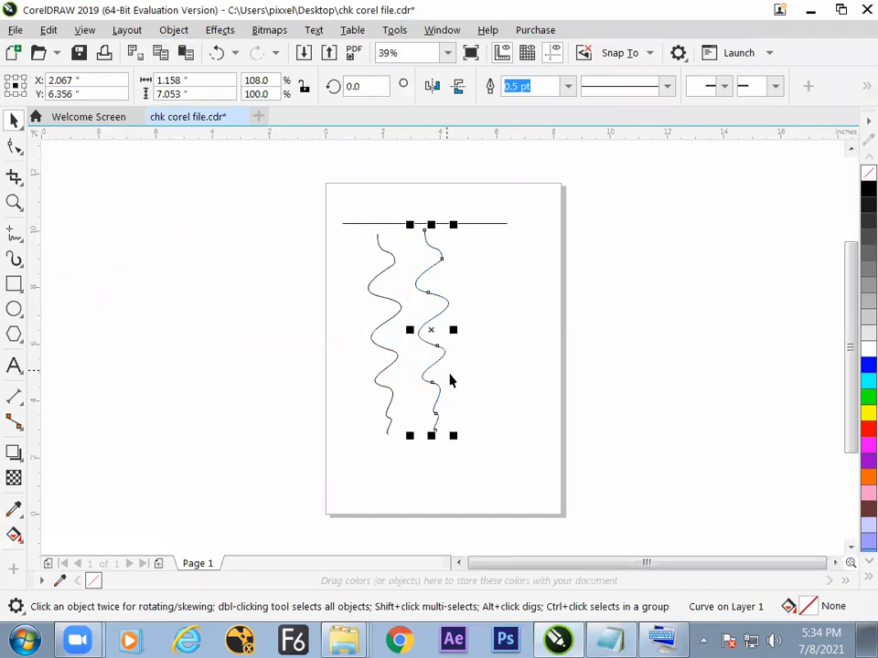
key(ctrl+z)
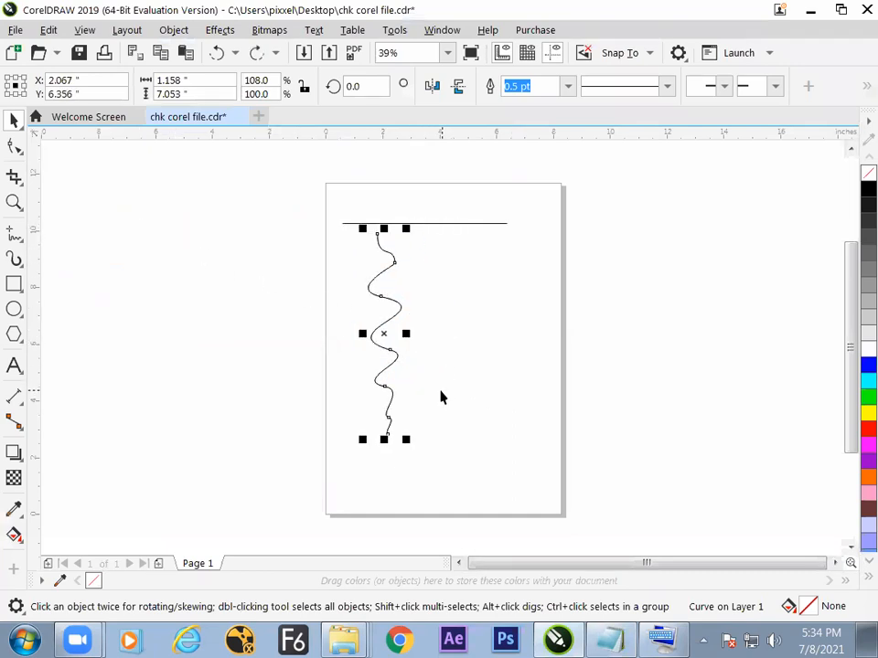
click(413, 373)
click(390, 358)
Launch the On-Screen Keyboard (osk), shorten and reposition its window for viewing the keys, and minimize it
key(s)
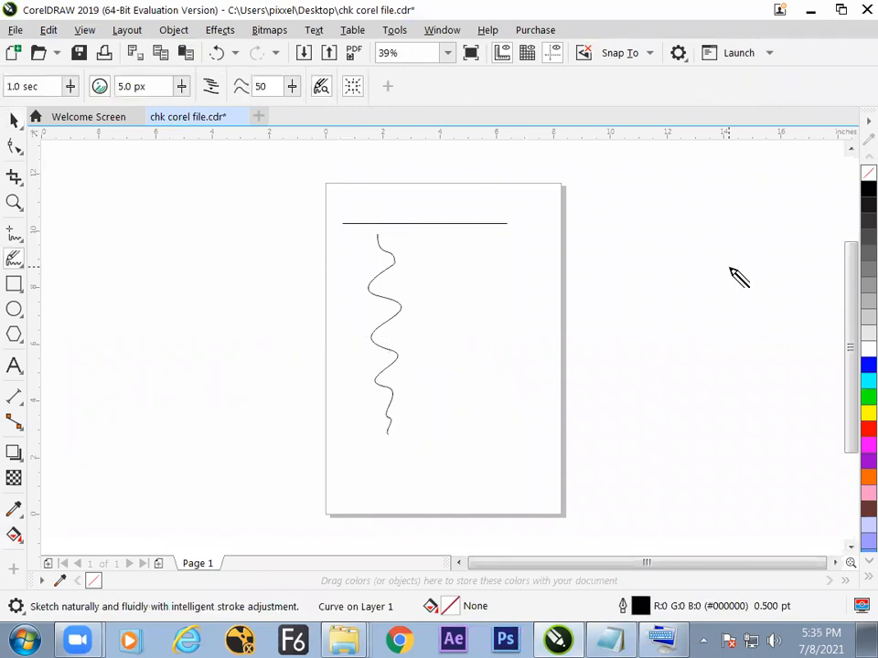
key(super)
text(osk)
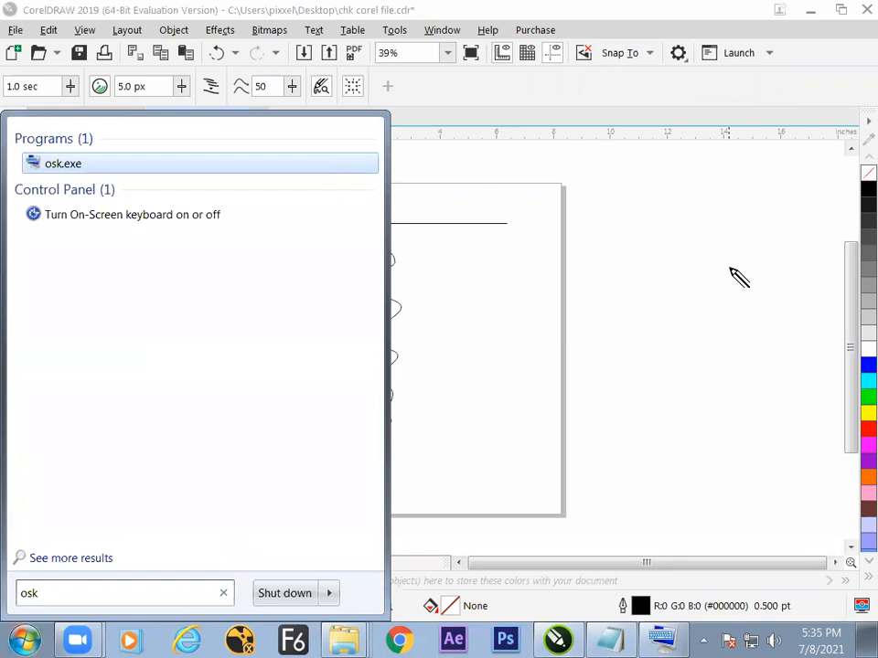
key(Return)
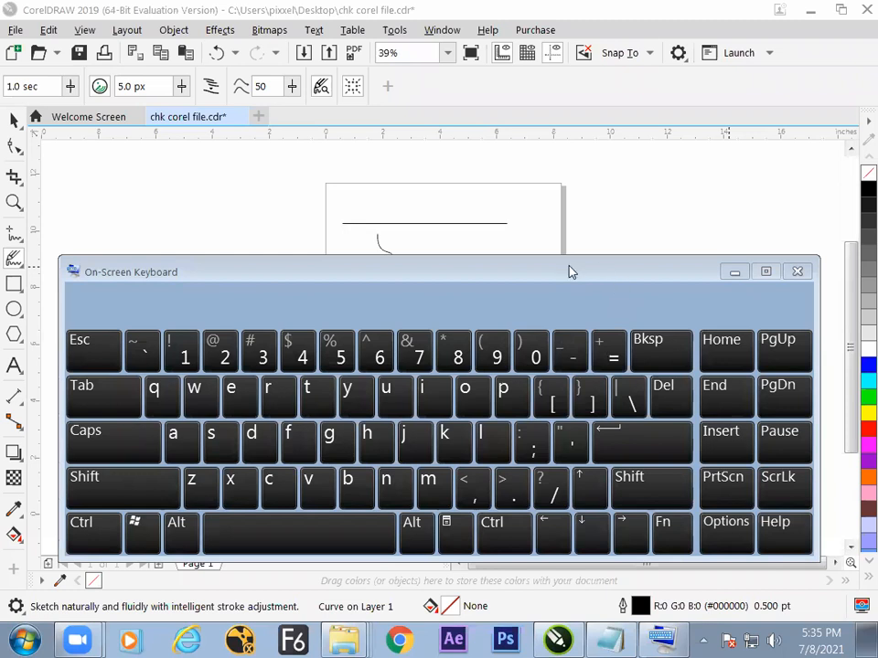
drag(569, 270, 540, 255)
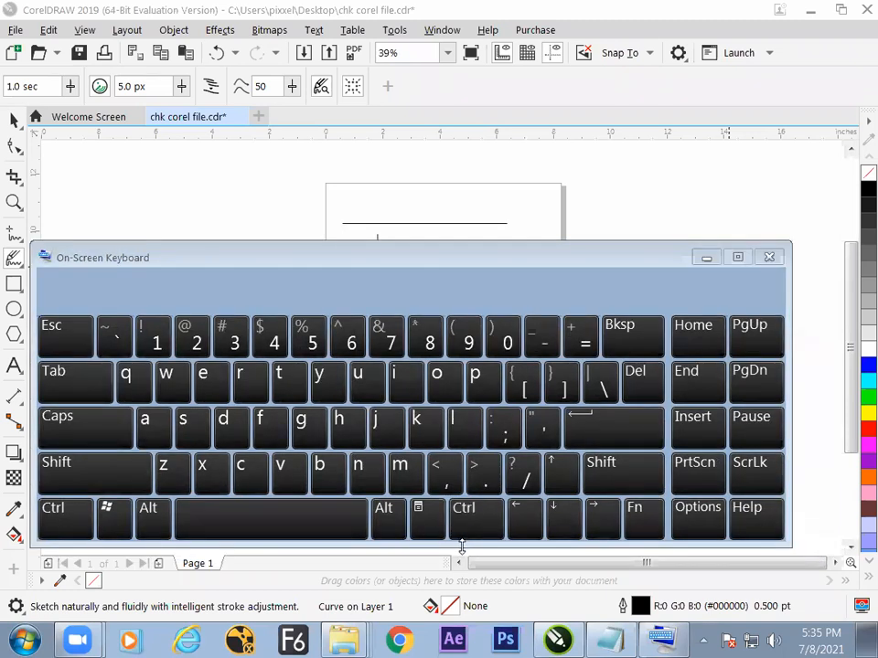
drag(462, 547, 461, 507)
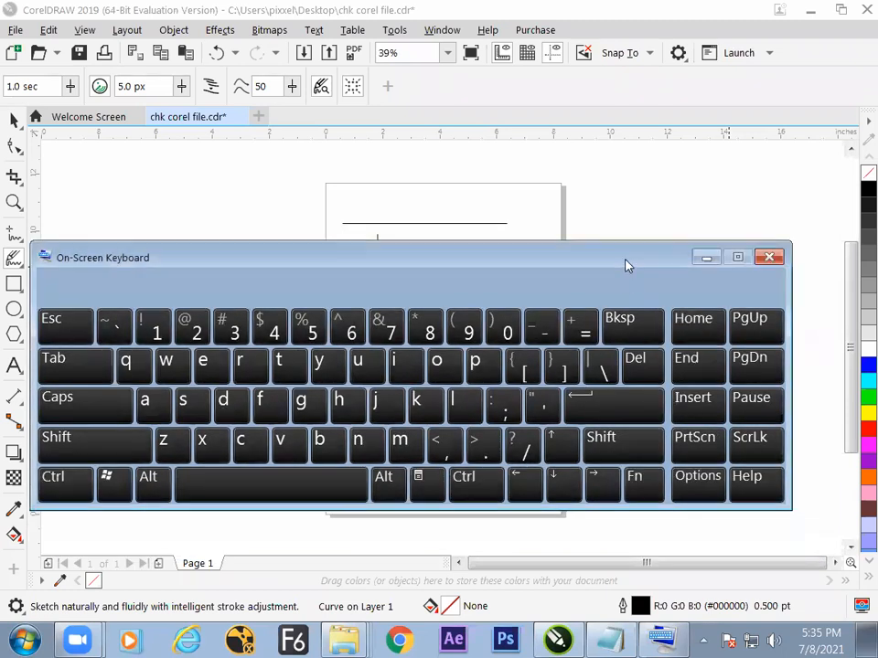
drag(626, 262, 564, 254)
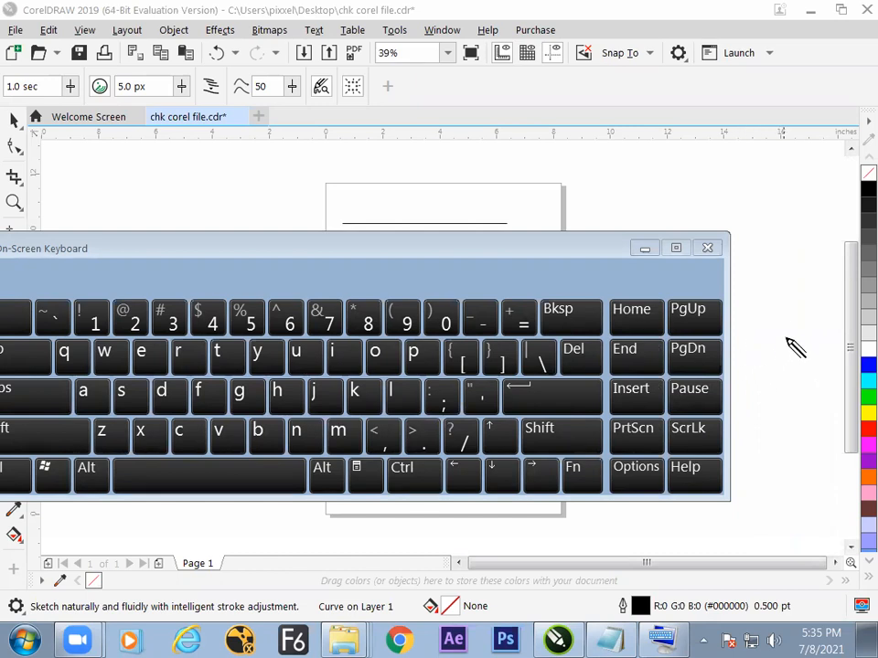
click(651, 252)
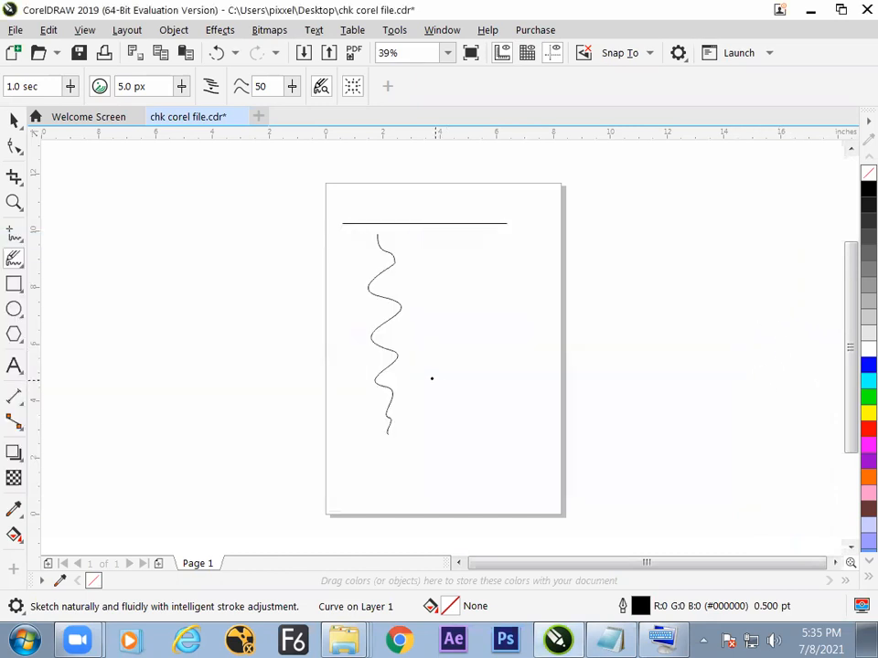
Select the wavy curve again with the Pick tool and locate the Copy and Paste commands
key(space)
click(231, 275)
click(373, 341)
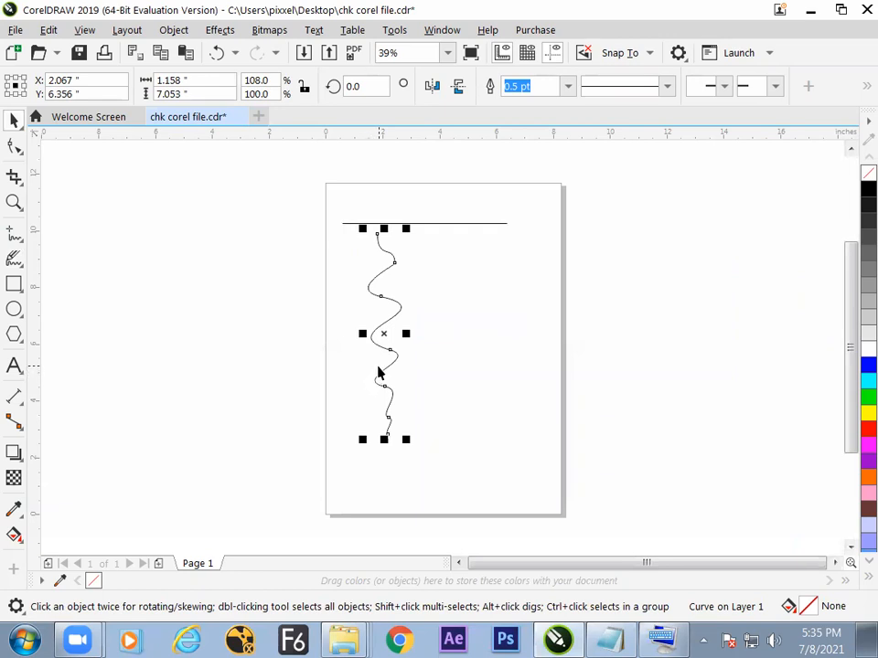
click(162, 57)
click(184, 57)
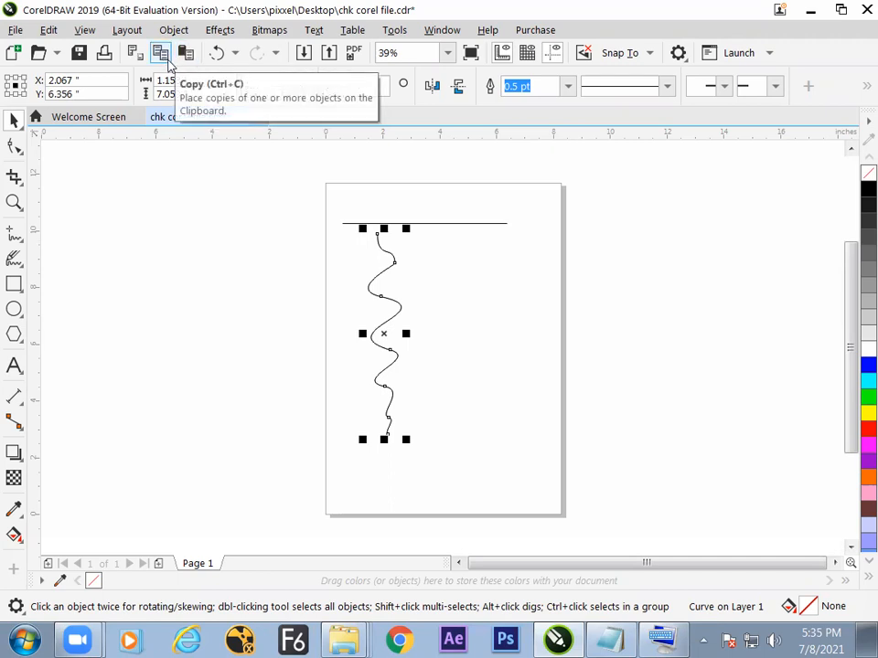
In Notepad, add the indented line "ctrl + c/v" below the numkey pad line, leaving a blank line between them
key(alt+Tab)
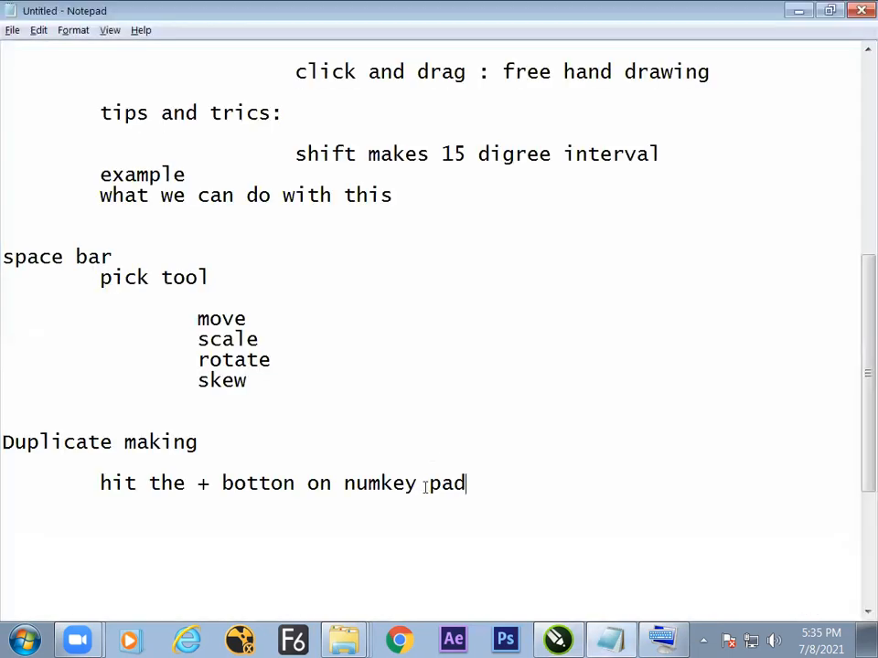
key(Return)
text(ctr)
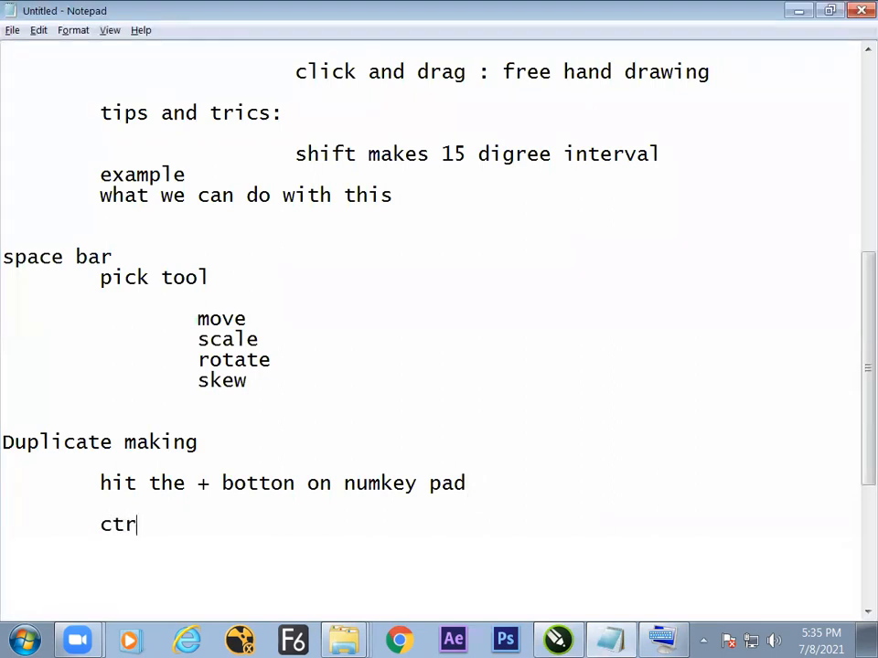
text(l + c/v)
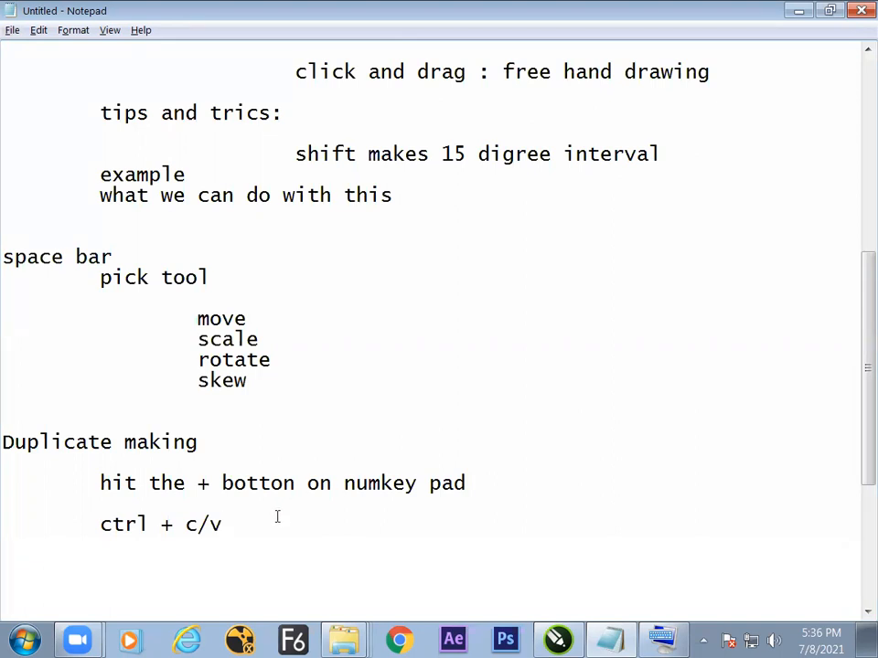
In CorelDRAW, copy and paste the wavy curve to about X 3.62 inches and place two more copies to its right, the last off the page
key(alt+Tab)
key(ctrl+c)
key(ctrl+v)
drag(386, 337, 431, 338)
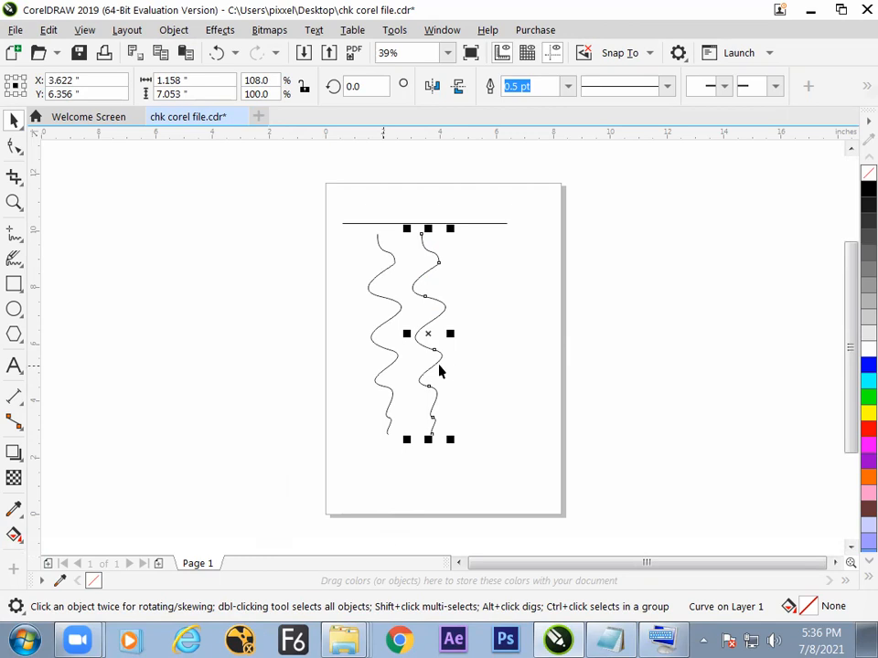
drag(432, 334, 483, 333)
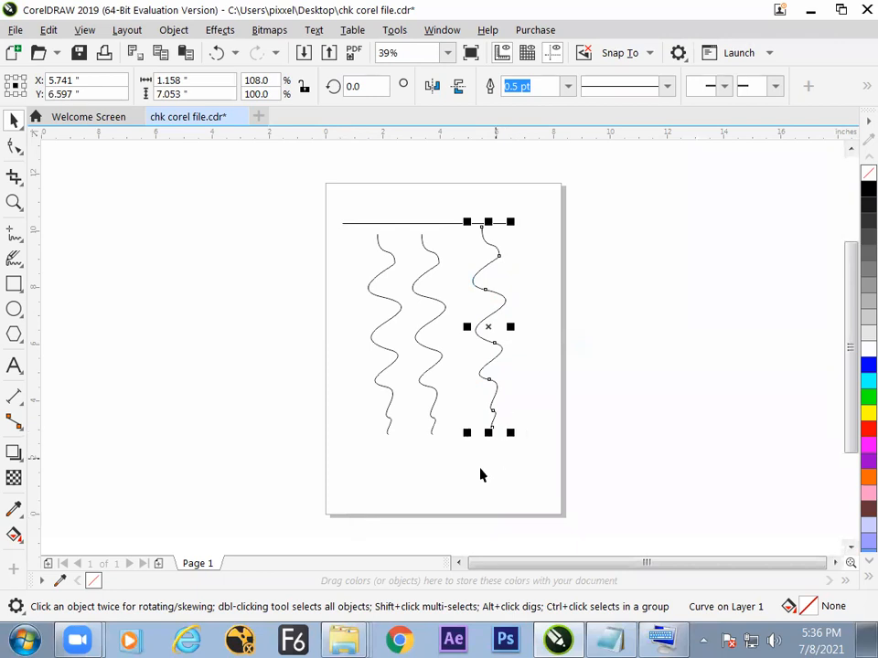
drag(490, 330, 597, 325)
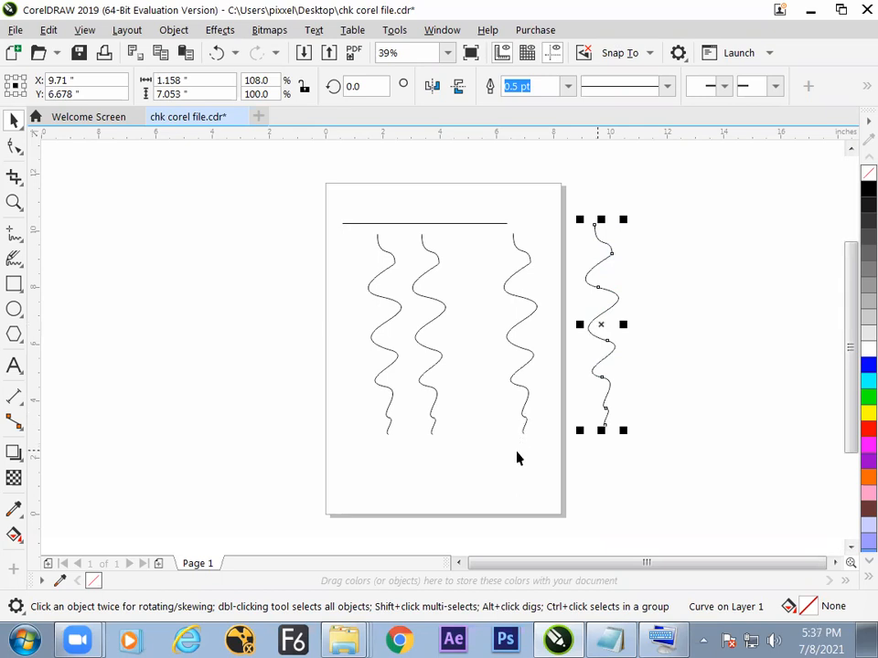
In Notepad, add the indented line "move and right click" below "ctrl + c/v", separated by a blank line
key(alt+Tab)
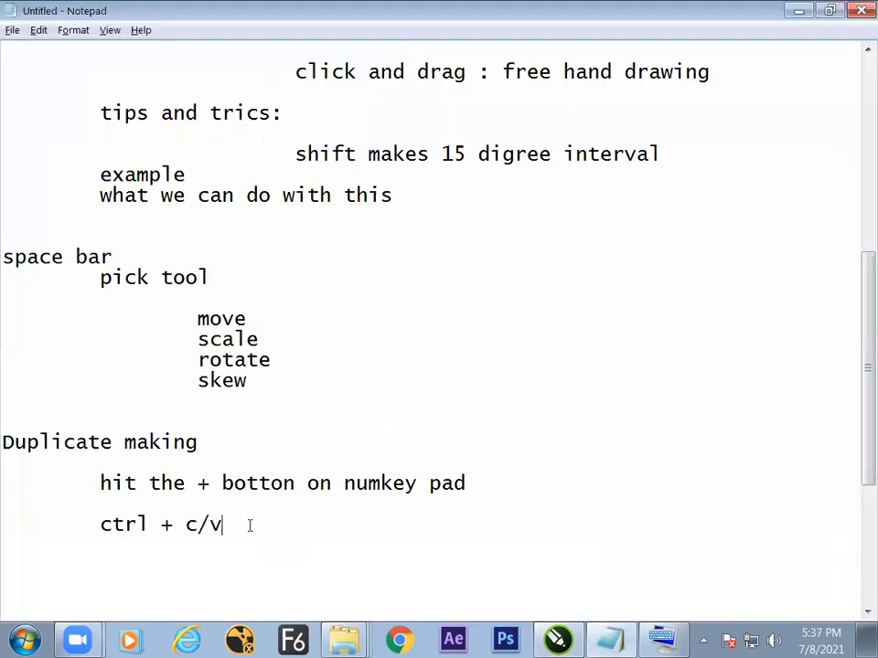
key(Return)
key(Tab)
key(Return)
key(Tab)
text(ve)
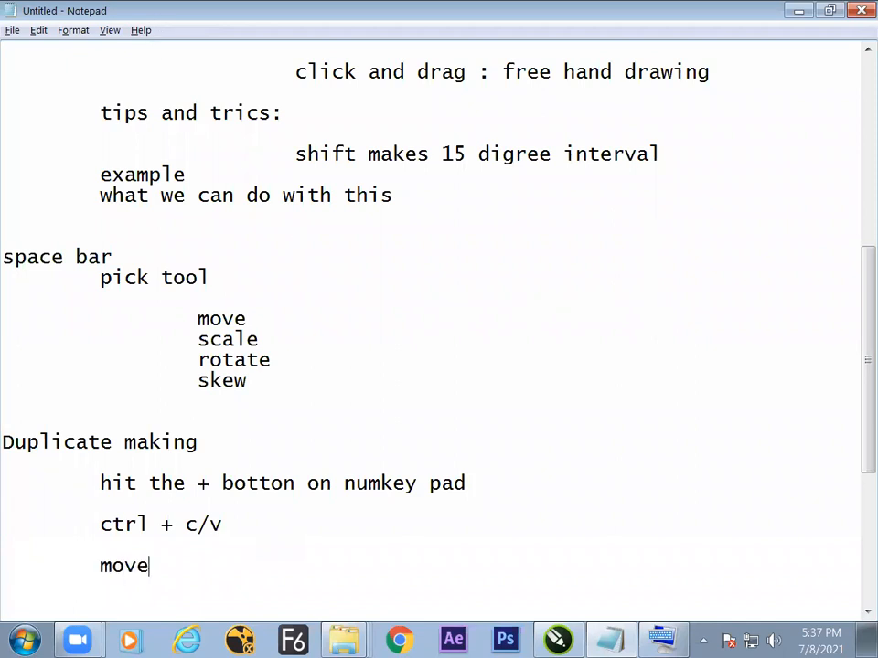
text( and rig)
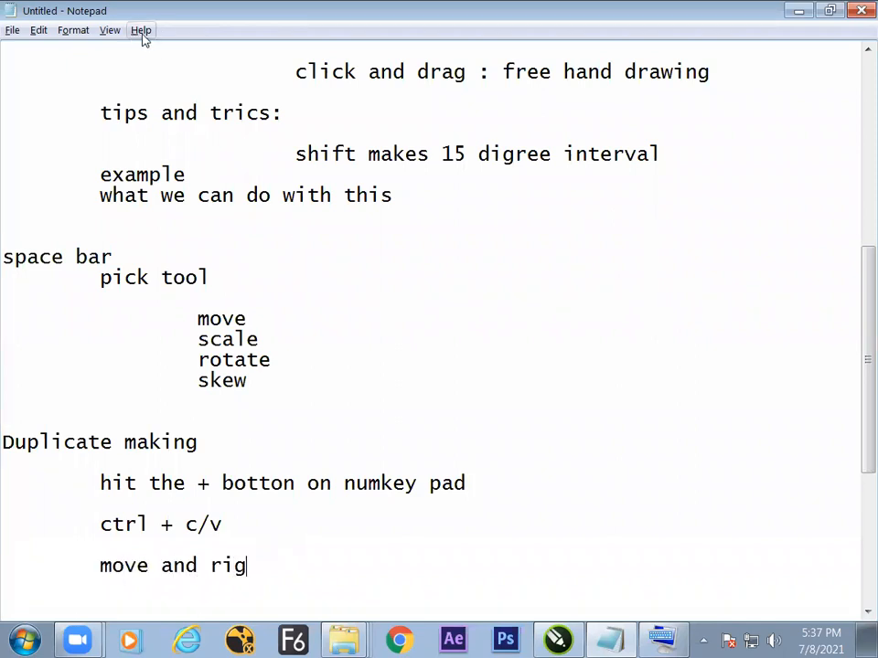
text(ht click)
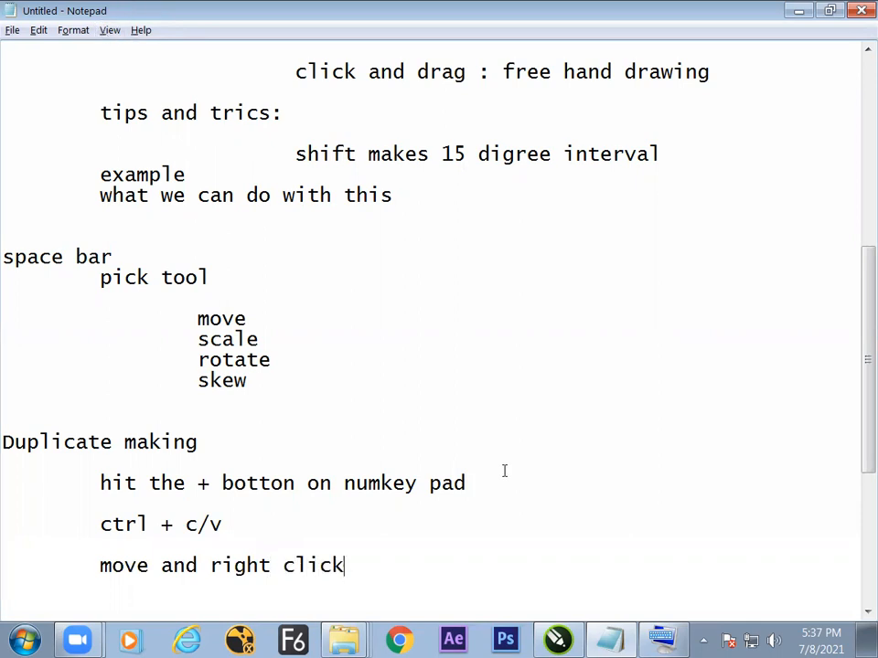
Add nine blank lines below the duplicating notes and put the text cursor back at the end of "move and right click"
key(Return)
key(Return)
key(Return)
key(Return)
key(Return)
key(Return)
key(Return)
key(Return)
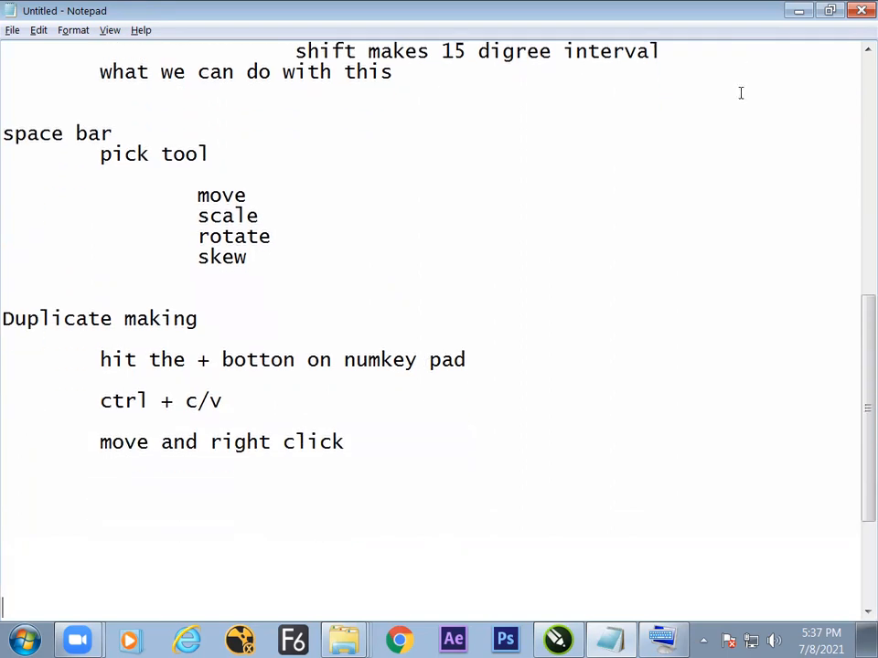
key(Return)
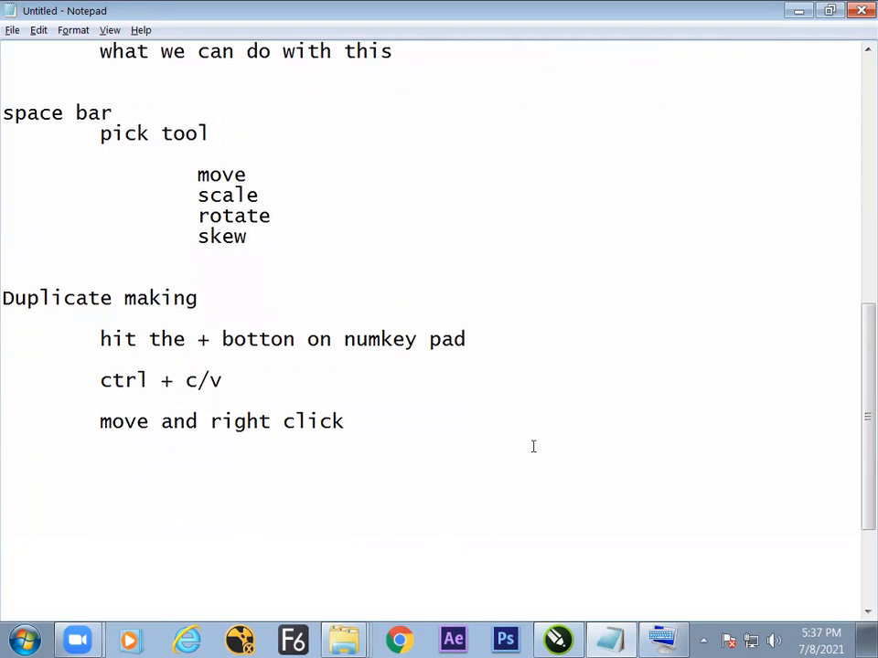
click(468, 341)
click(239, 381)
click(356, 424)
Return to CorelDRAW, delete the two rightmost curve copies, and select the remaining second wavy curve
key(alt+Tab)
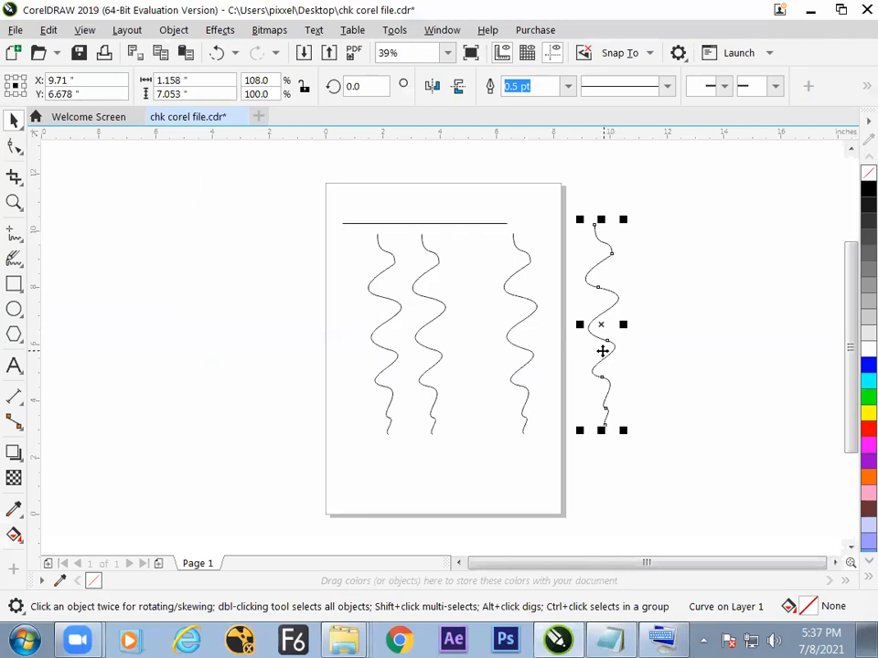
key(Delete)
click(512, 356)
key(Delete)
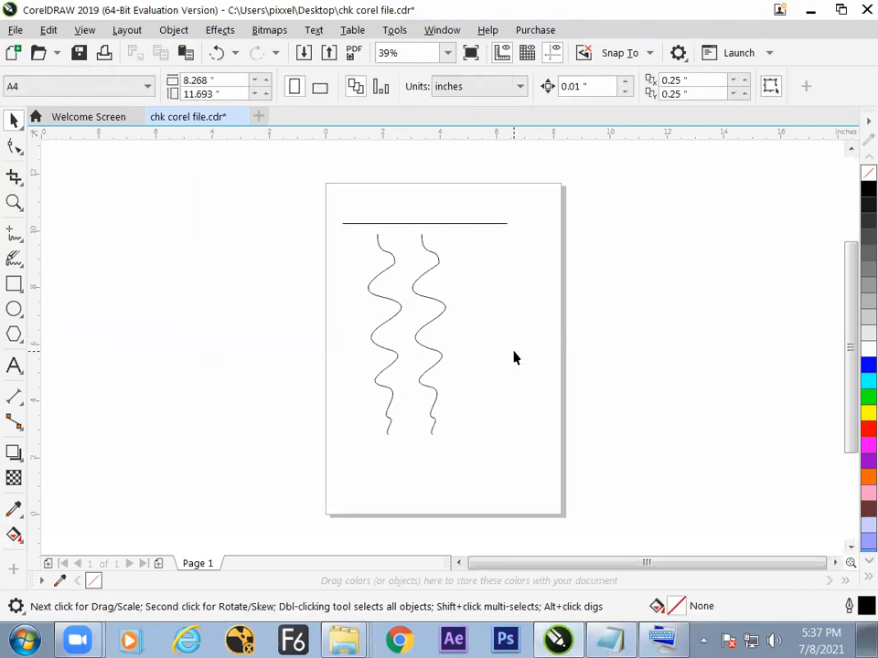
click(430, 357)
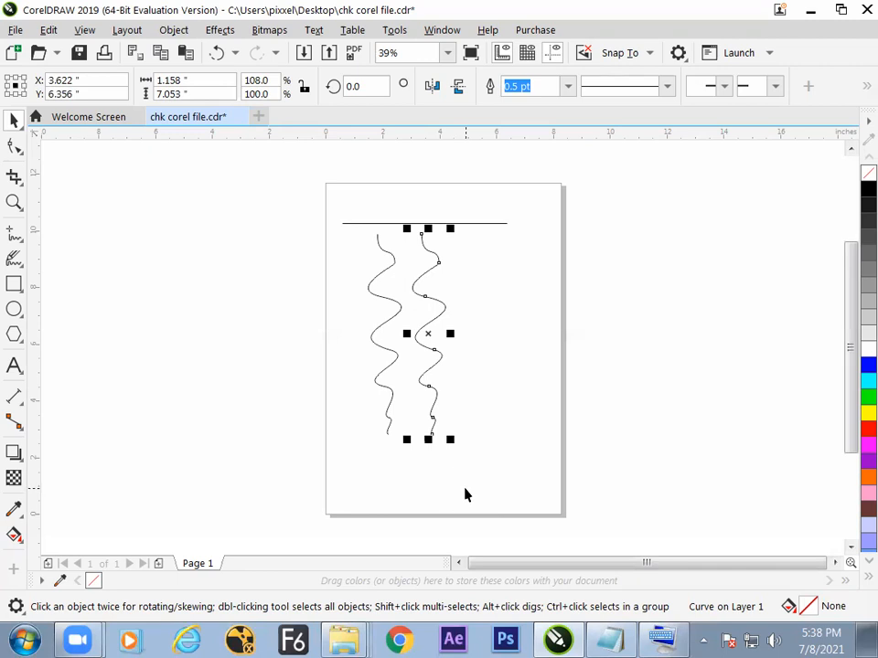
click(384, 382)
click(430, 358)
In Notepad, add the line "Symetic:any object having two side and both the sides are equel" below the duplicating notes, separated by a blank line
key(alt+Tab)
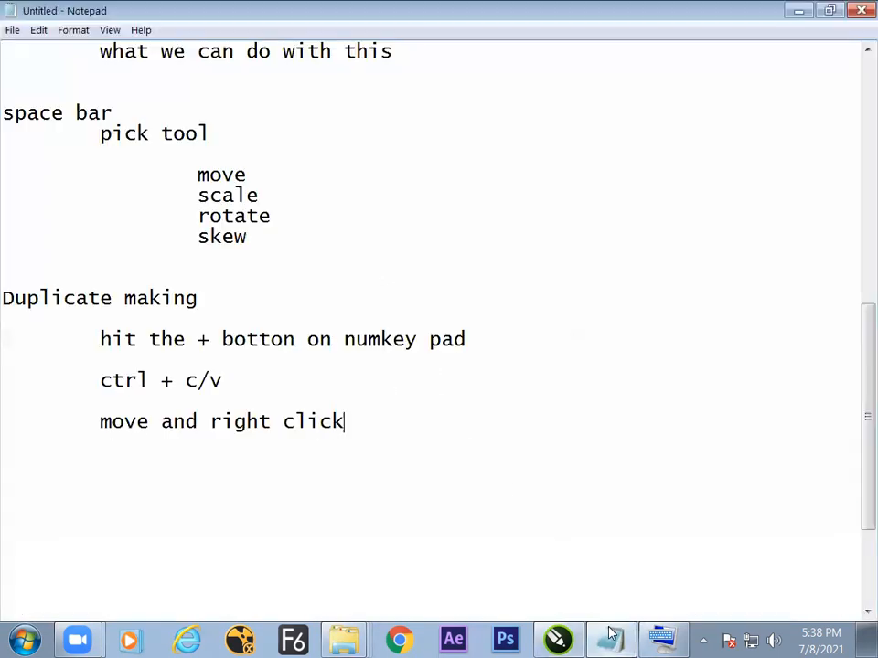
key(Return)
key(Return)
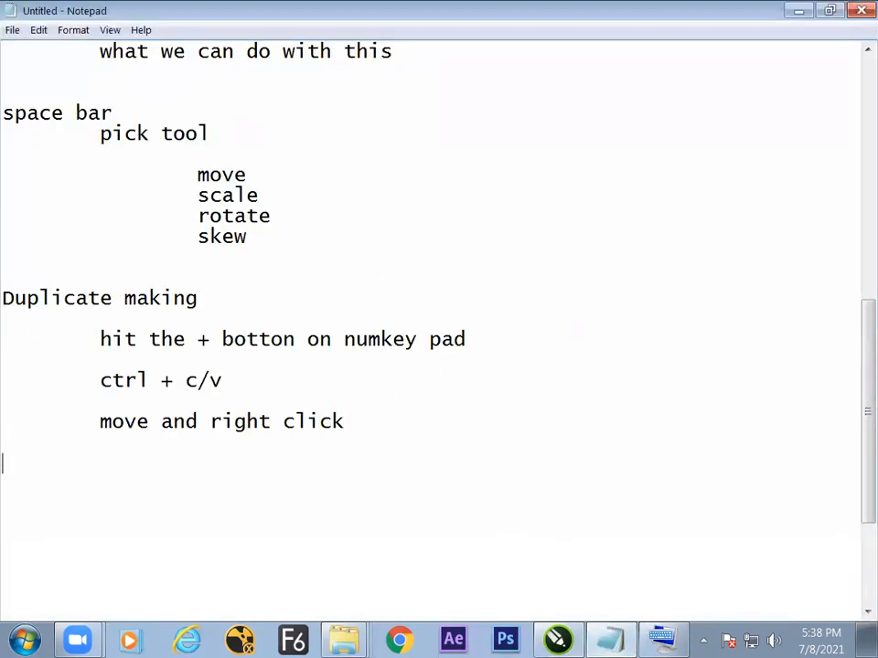
text(Sy)
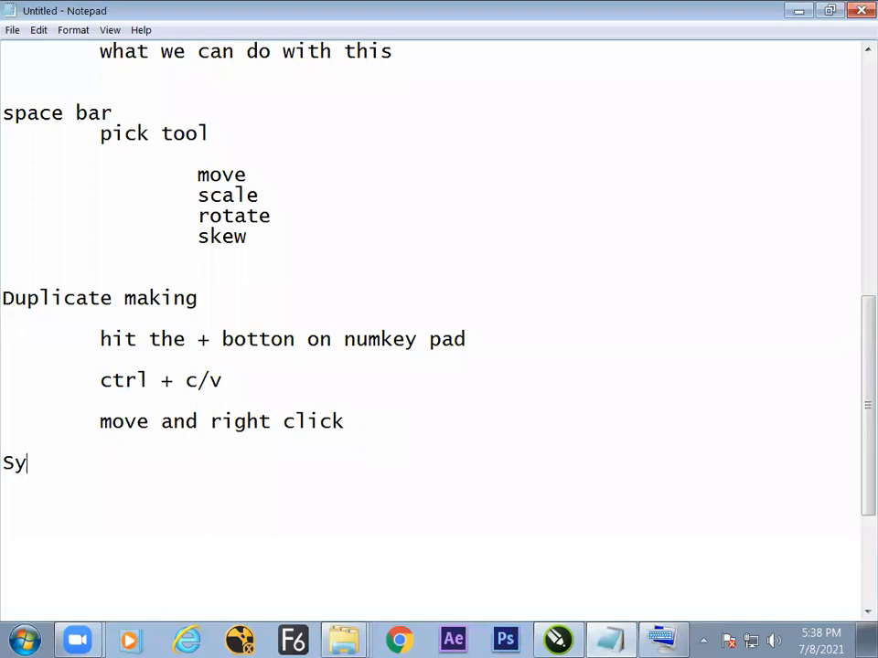
text(metic:any o)
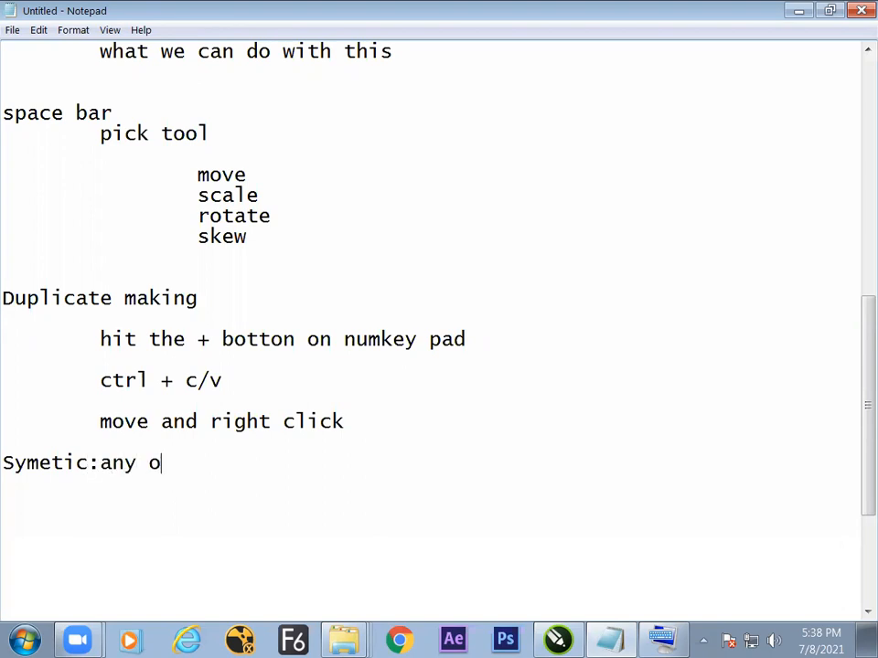
text(bject )
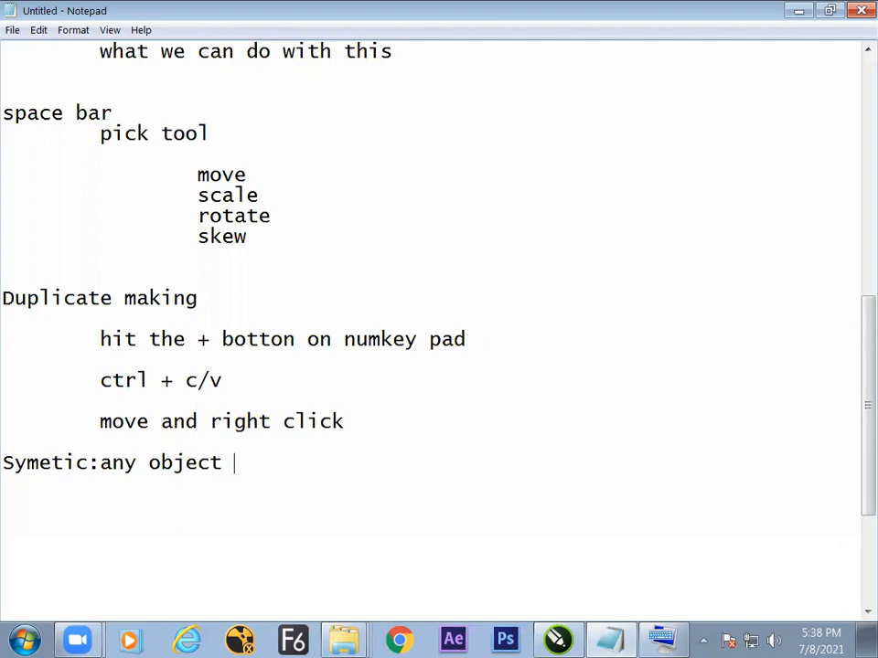
text(having )
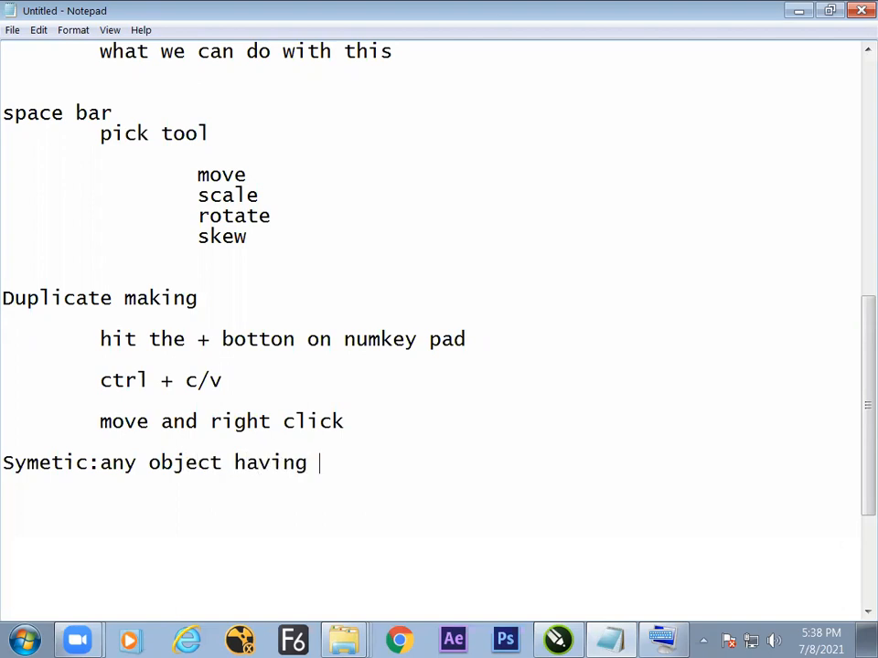
text(two side and bo)
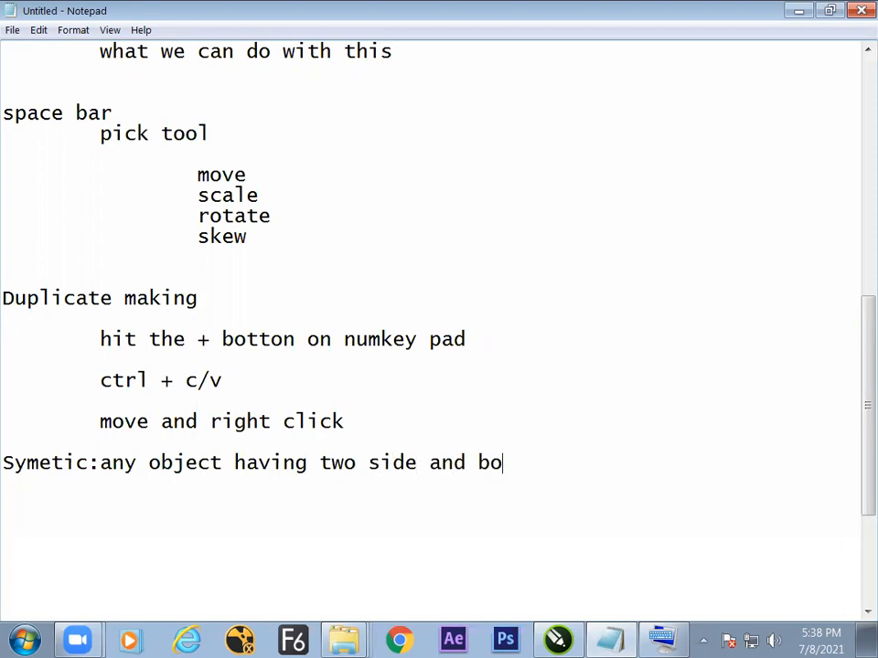
text(th the si)
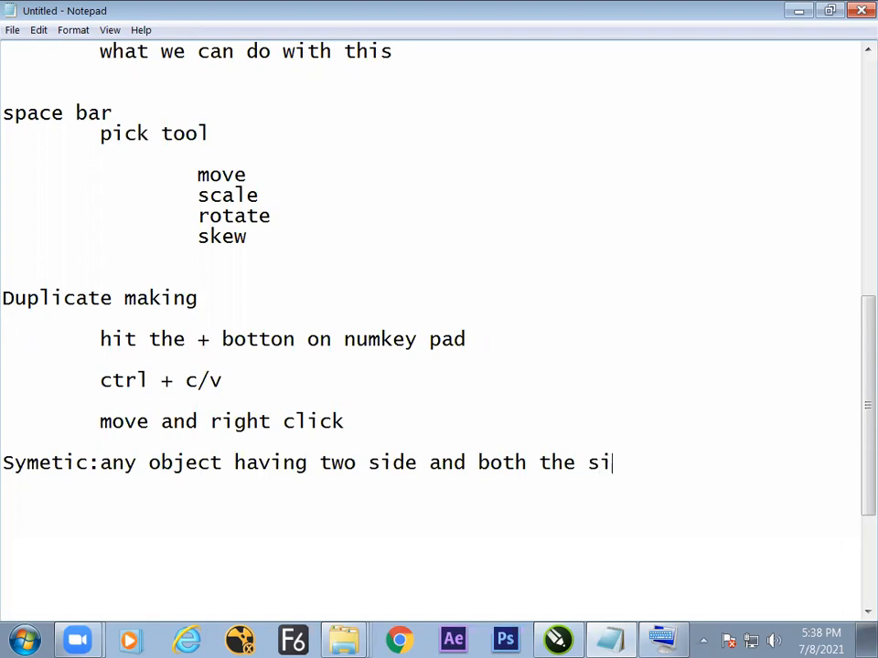
text(des are )
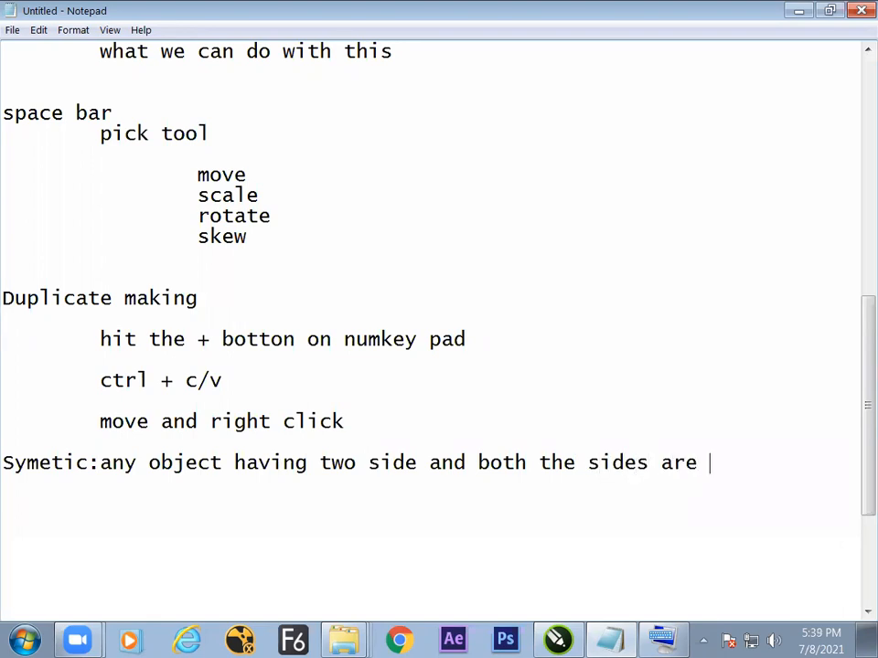
text(equel)
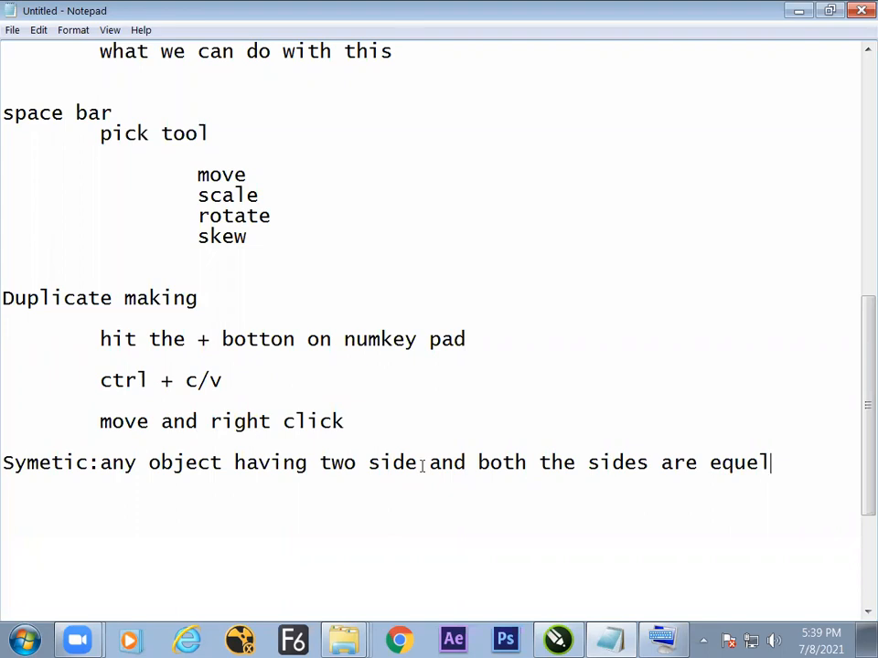
key(alt+Tab)
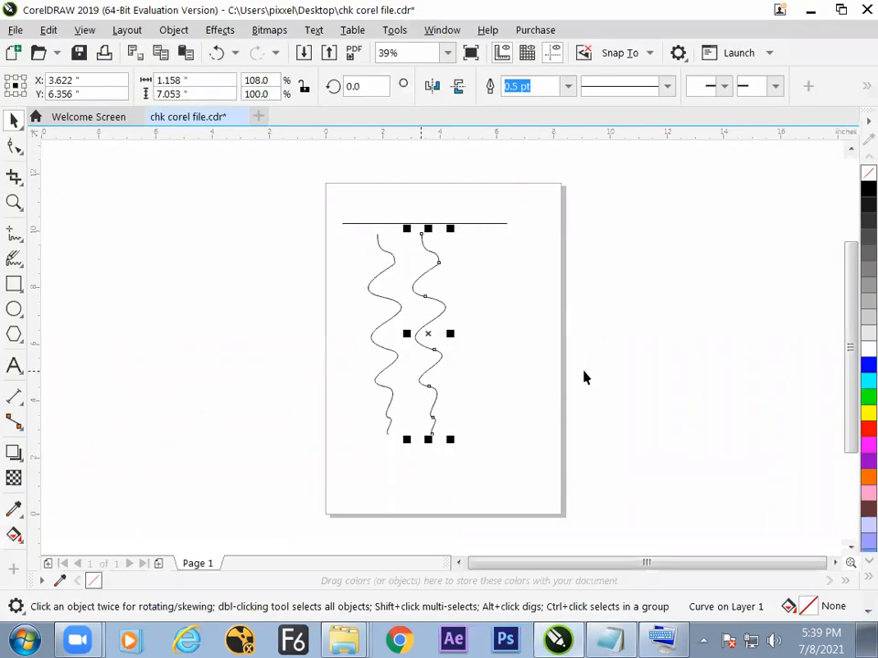
key(alt+Tab)
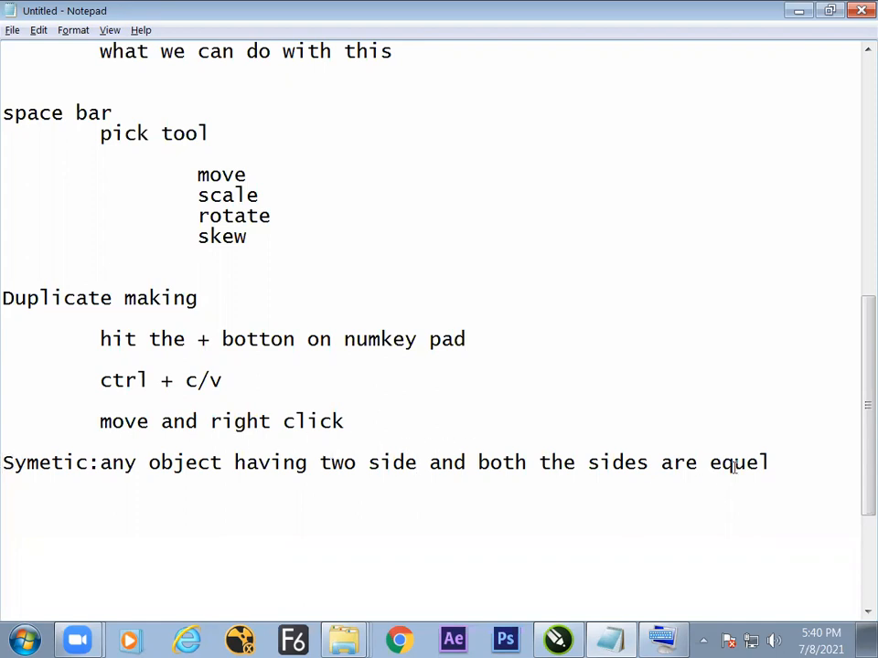
Put the text cursor at the start of the "Symetic" line and open Paint by searching for "paint"
click(5, 464)
key(super)
text(o)
key(BackSpace)
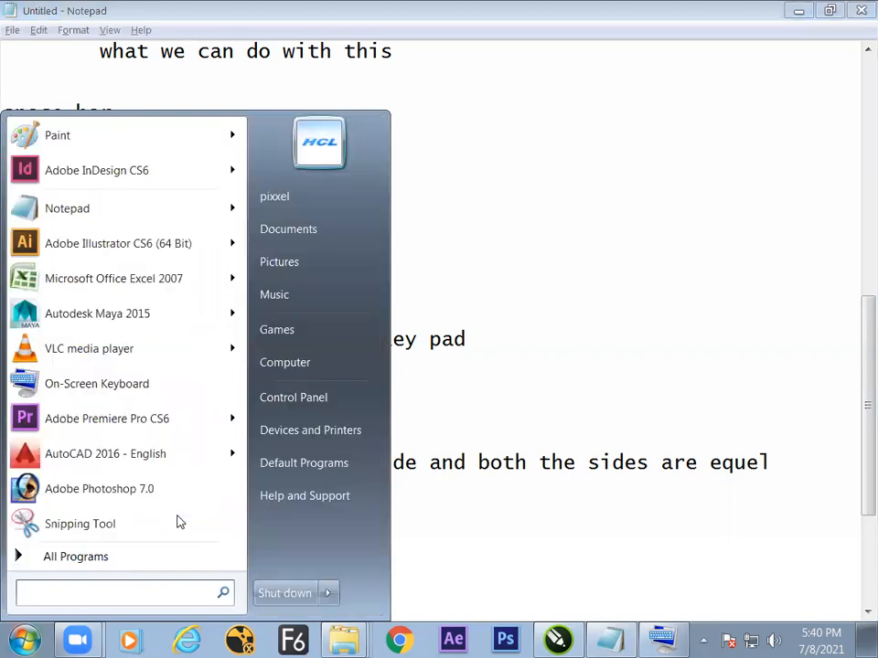
text(int)
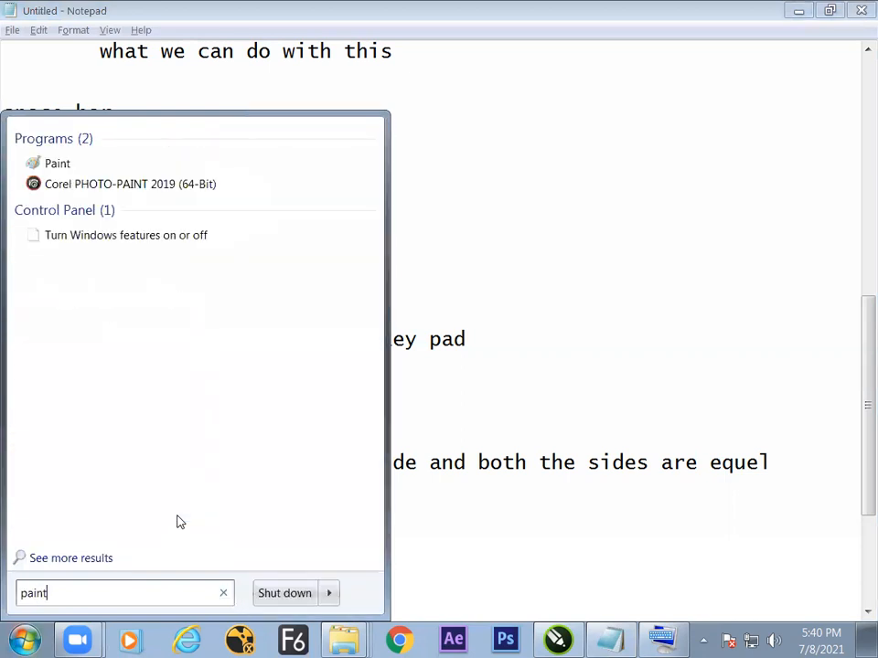
key(Return)
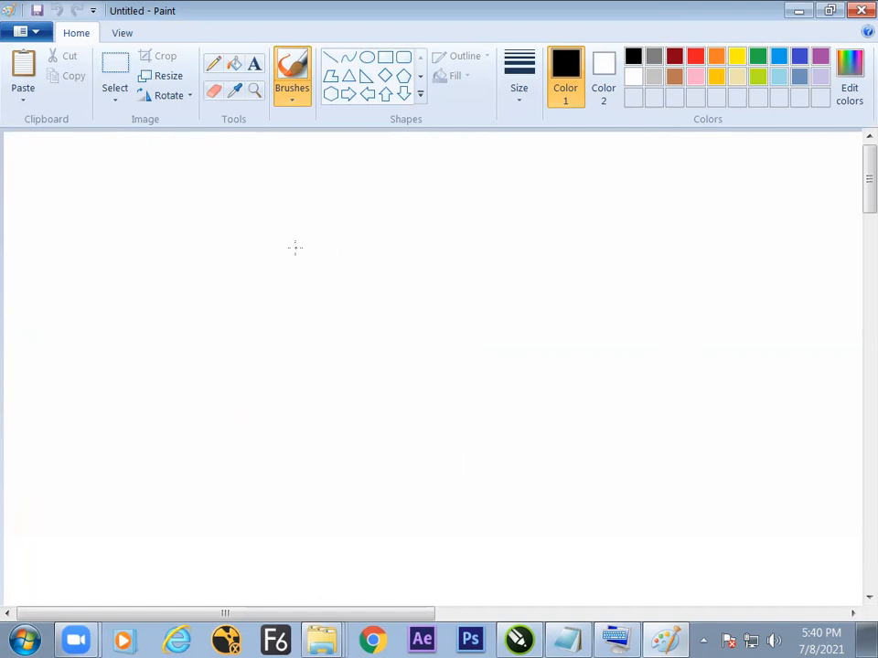
Draw a black stick figure with a head, body, short arms and two legs on the Paint canvas
mouse_move(313, 215)
mouse_down()
mouse_move(298, 250)
mouse_move(319, 238)
mouse_move(315, 218)
mouse_move(308, 313)
mouse_up()
drag(295, 272, 317, 271)
mouse_move(309, 311)
mouse_down()
mouse_move(303, 339)
mouse_move(325, 336)
mouse_up()
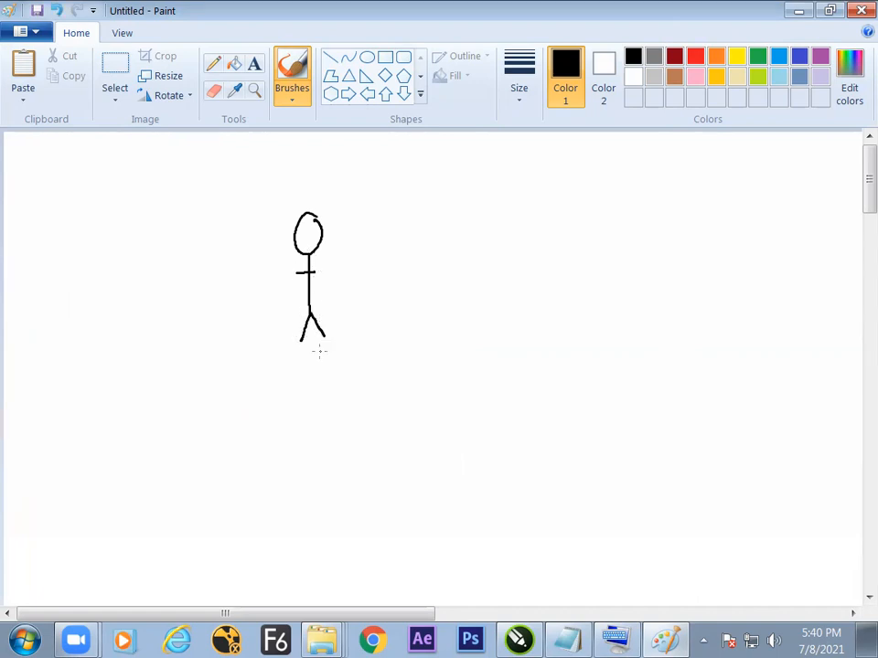
In red, draw a vertical centre line through the stick figure and mark its two halves L and R with check marks
click(372, 170)
click(694, 57)
drag(307, 189, 318, 377)
mouse_move(269, 296)
mouse_down()
mouse_move(339, 290)
mouse_move(349, 280)
mouse_up()
mouse_move(270, 266)
mouse_down()
mouse_move(279, 274)
mouse_move(326, 272)
mouse_up()
drag(326, 256, 340, 272)
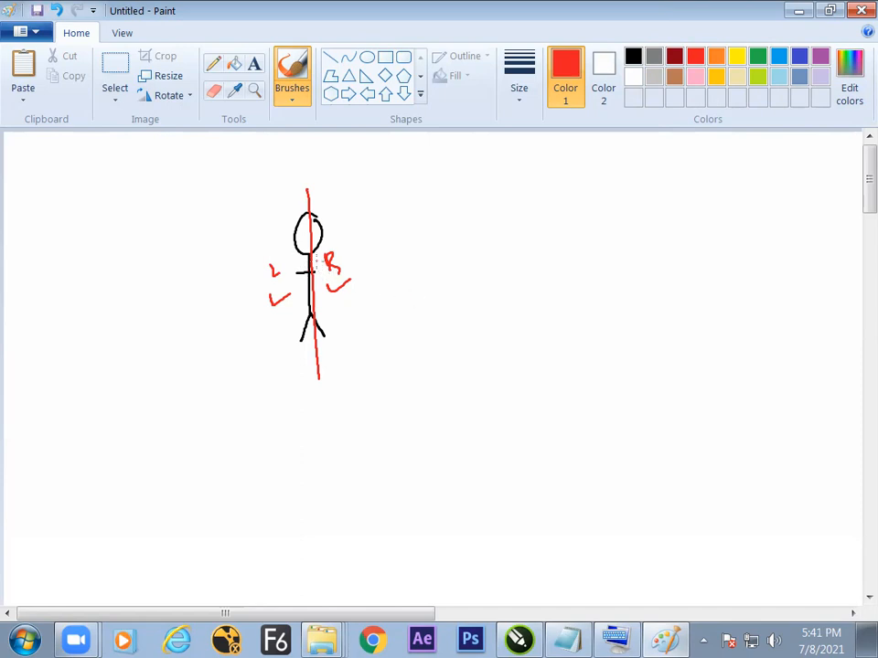
Switch to Notepad, highlight the definition after "Symetic:", and return to Paint
key(alt+Tab)
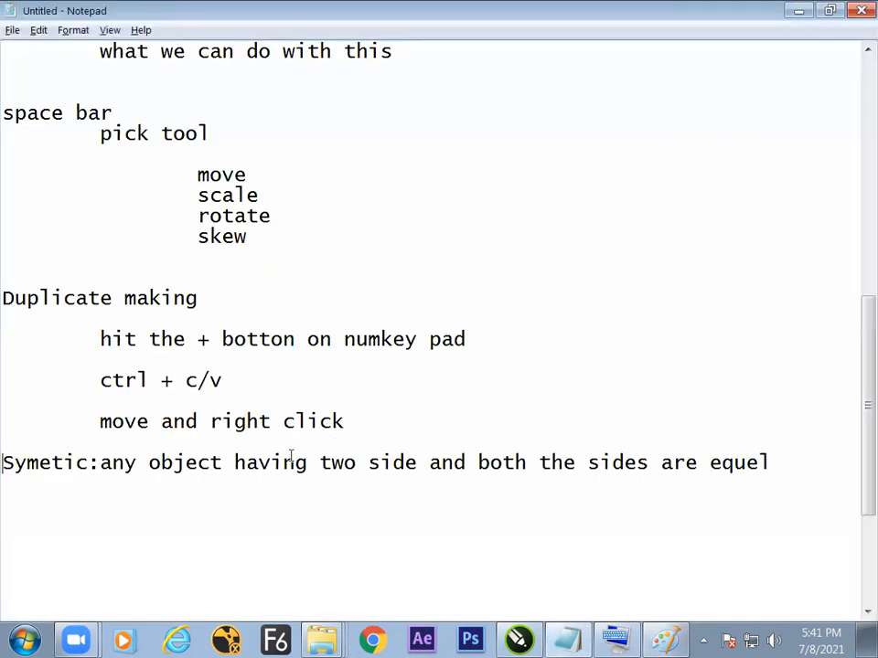
drag(101, 464, 681, 496)
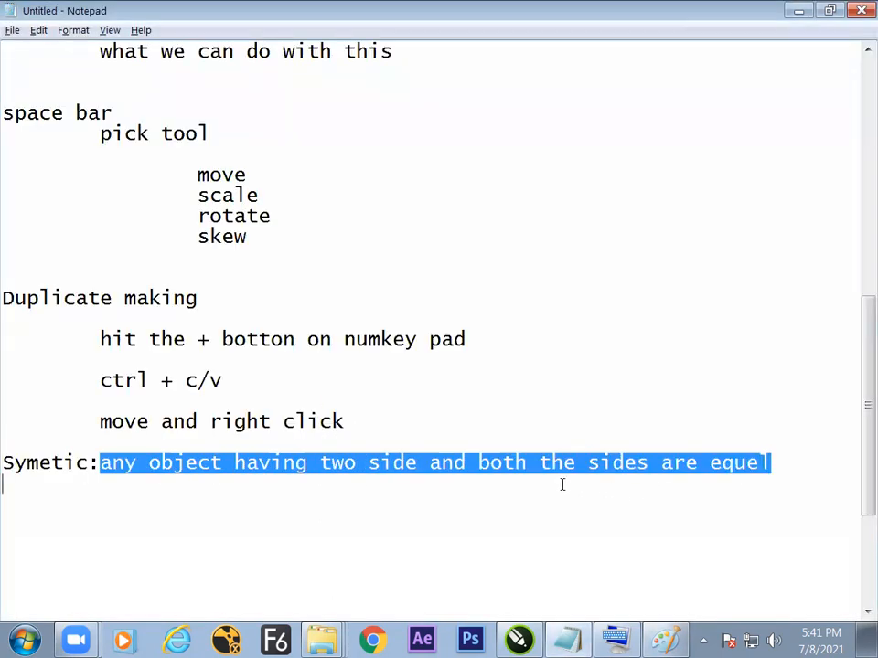
key(alt+Tab)
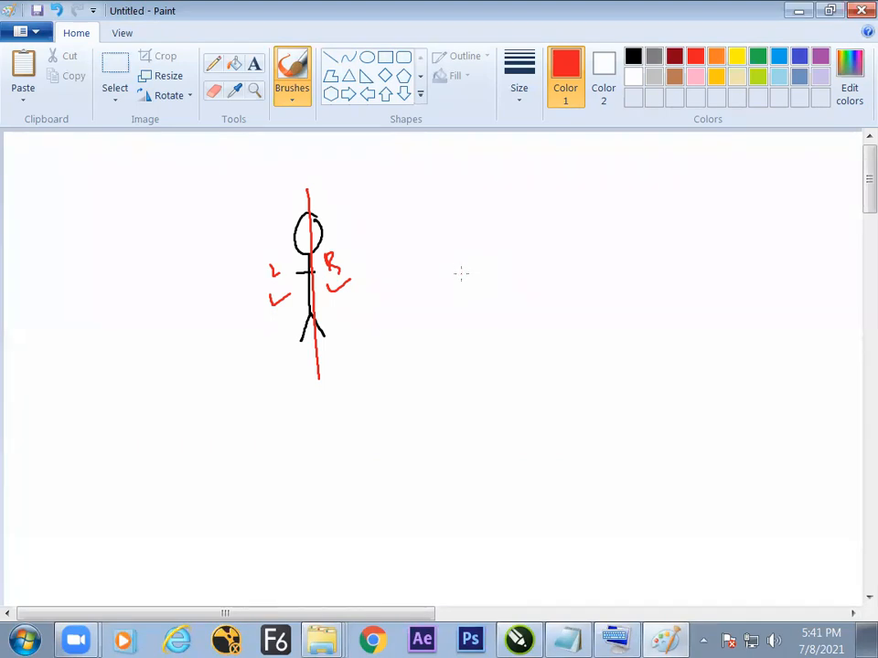
Sketch a red monitor and a red mobile phone beside the stick figure, each split by a vertical centre line
mouse_move(461, 315)
mouse_down()
mouse_move(461, 257)
mouse_move(520, 241)
mouse_move(525, 301)
mouse_move(464, 319)
mouse_move(496, 330)
mouse_up()
drag(489, 331, 502, 330)
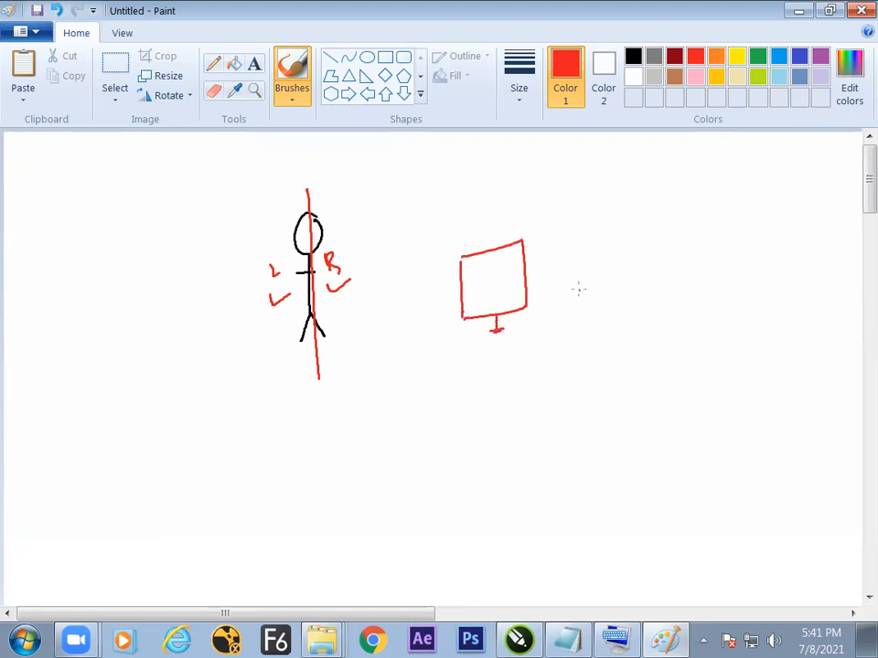
mouse_move(574, 262)
mouse_down()
mouse_move(576, 314)
mouse_move(578, 261)
mouse_move(619, 297)
mouse_move(602, 327)
mouse_move(586, 275)
mouse_move(608, 267)
mouse_move(615, 319)
mouse_up()
drag(494, 222, 504, 369)
drag(596, 227, 601, 359)
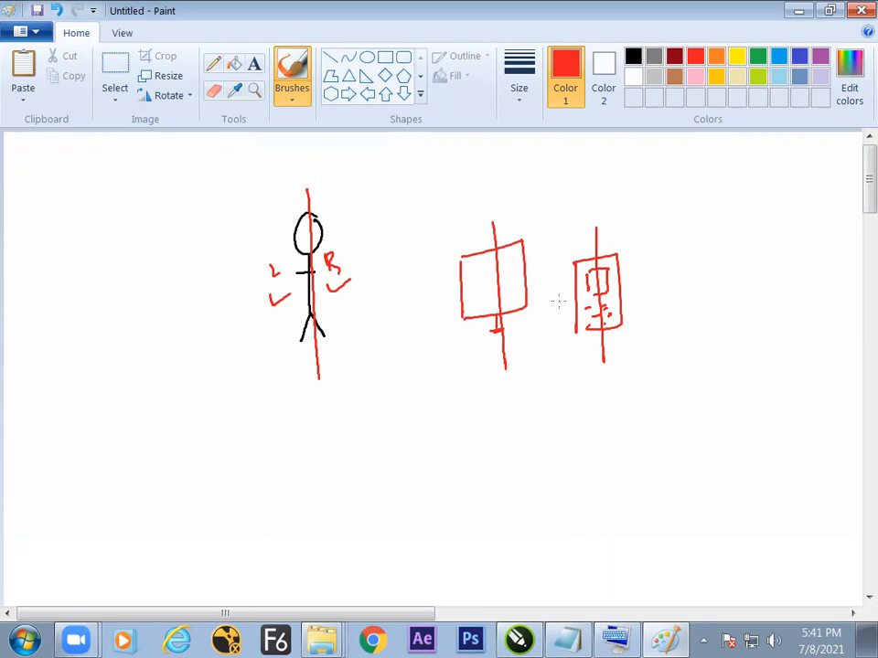
Handwrite red labels: "N" under the stick figure, "A" under the devices, and "Logo" beyond them to the right
click(559, 300)
drag(314, 431, 324, 420)
drag(513, 426, 524, 418)
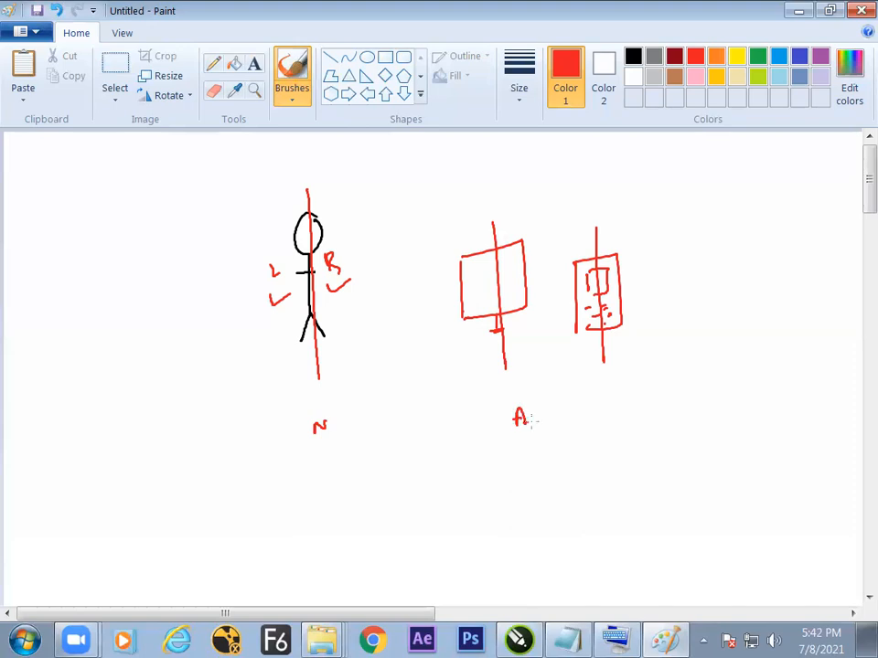
drag(721, 396, 737, 419)
drag(748, 400, 749, 403)
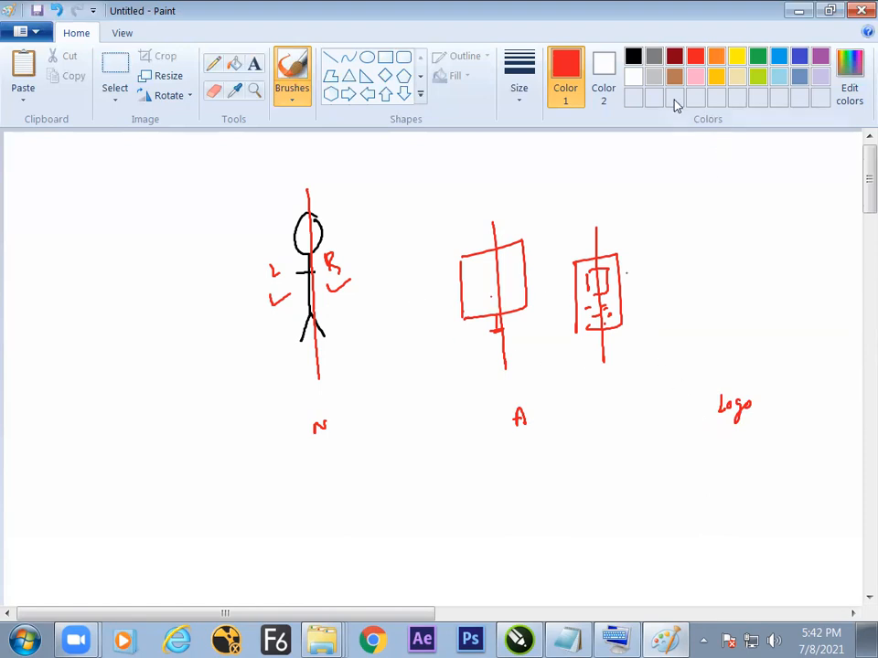
Draw two tall black divider lines separating the N, A and Logo sections
click(633, 57)
drag(652, 163, 631, 485)
mouse_move(423, 188)
mouse_down()
mouse_move(430, 312)
mouse_move(448, 484)
mouse_up()
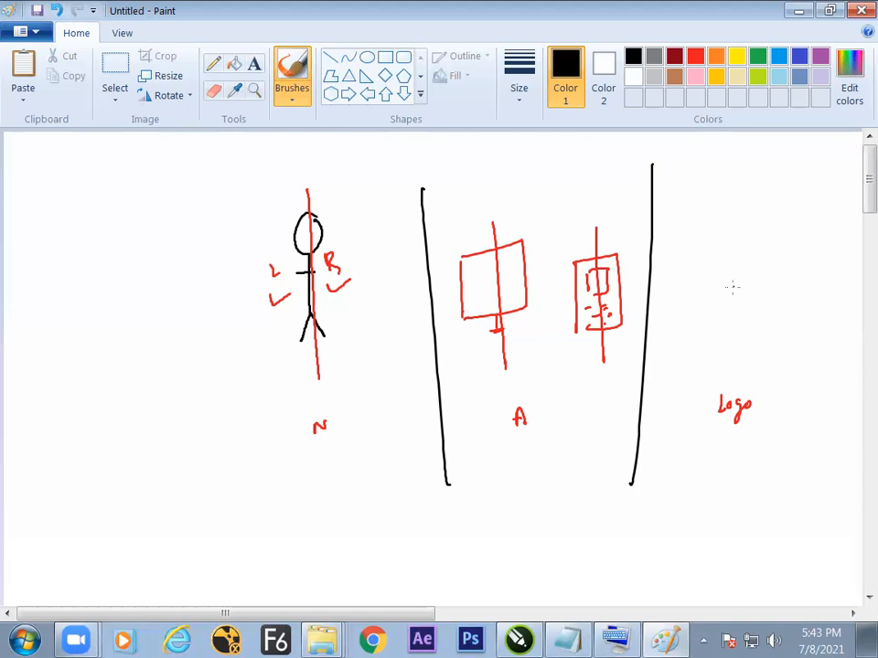
Above "Logo", draw a black oval containing a small circle with a vertical line down to the oval's lower edge
mouse_move(749, 245)
mouse_down()
mouse_move(713, 256)
mouse_move(704, 299)
mouse_move(731, 323)
mouse_move(769, 294)
mouse_up()
key(ctrl+z)
mouse_move(744, 239)
mouse_down()
mouse_move(727, 320)
mouse_move(759, 271)
mouse_move(748, 240)
mouse_move(727, 284)
mouse_move(731, 320)
mouse_up()
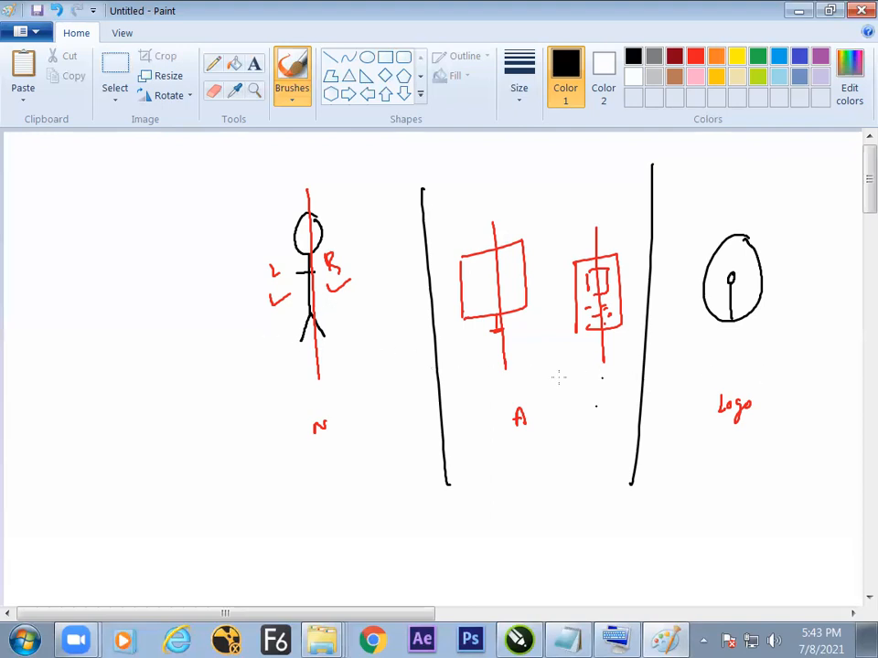
Handwrite an underlined "Rule" in the upper-left area of the canvas and "Conclusion:-" in the lower-left area
mouse_move(94, 181)
mouse_down()
mouse_move(96, 194)
mouse_move(145, 198)
mouse_up()
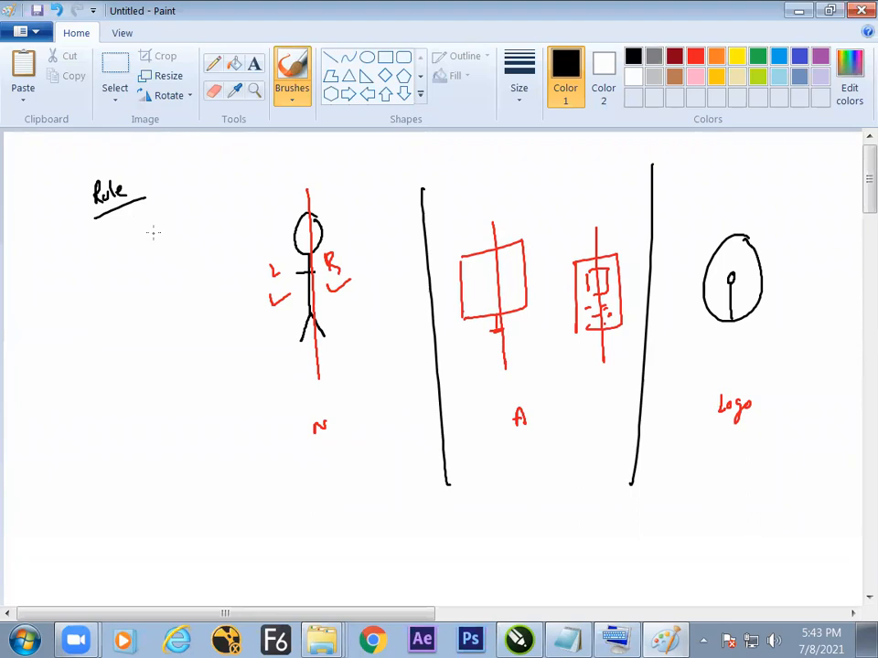
mouse_move(100, 520)
mouse_down()
mouse_move(103, 536)
mouse_move(128, 528)
mouse_move(126, 516)
mouse_move(154, 518)
mouse_move(170, 501)
mouse_move(190, 502)
mouse_up()
click(182, 499)
click(182, 507)
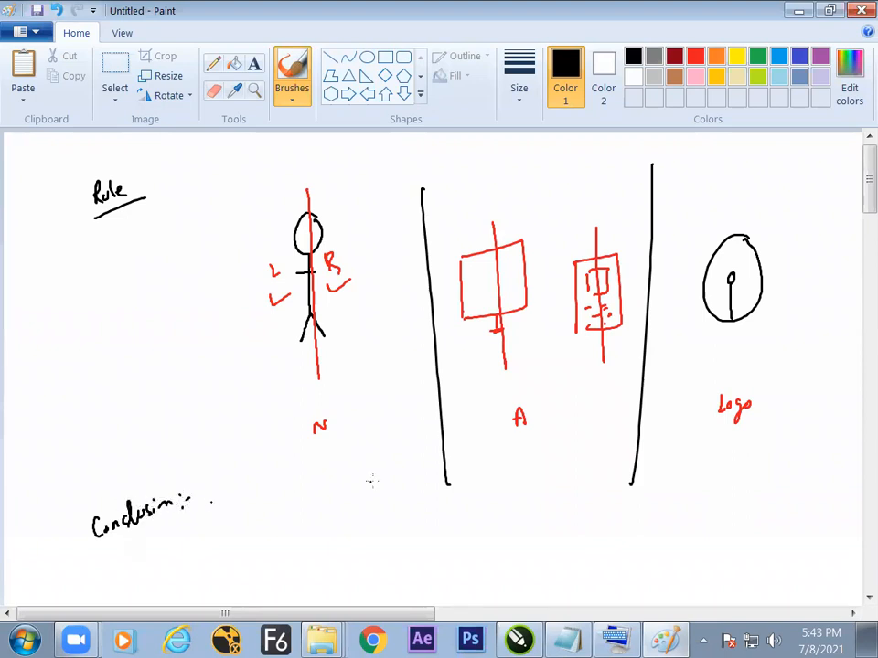
Beside "Conclusion", draw two mirrored wavy curves inside an arched frame, and add a diagonal arrow from "Rule" toward the frame
mouse_move(278, 482)
mouse_down()
mouse_move(271, 501)
mouse_move(281, 552)
mouse_up()
drag(283, 489, 291, 548)
drag(295, 468, 273, 565)
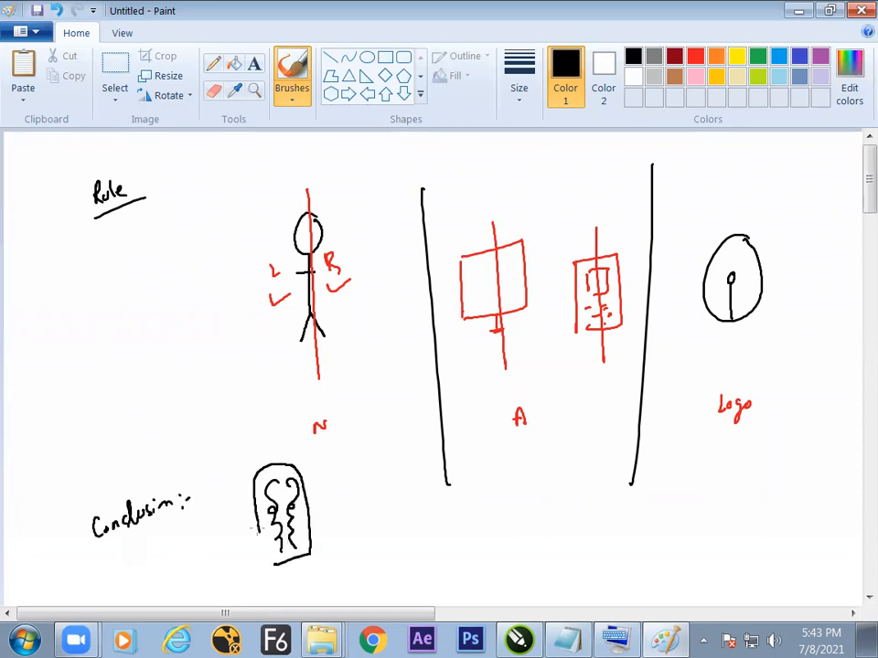
mouse_move(137, 262)
mouse_down()
mouse_move(207, 409)
mouse_move(213, 398)
mouse_up()
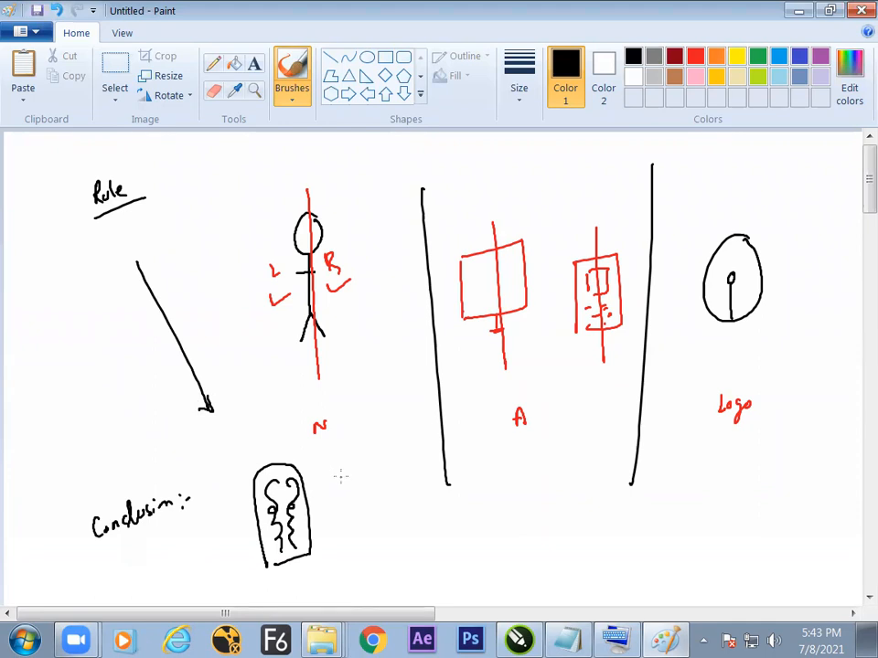
Switch to CorelDRAW and delete the second wavy curve
key(alt+Tab)
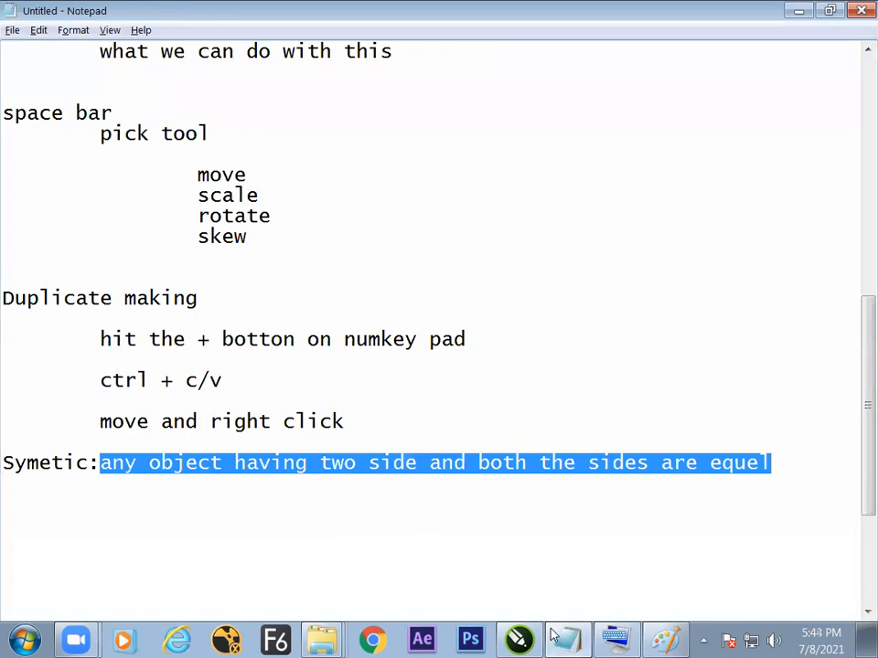
key(alt+Tab)
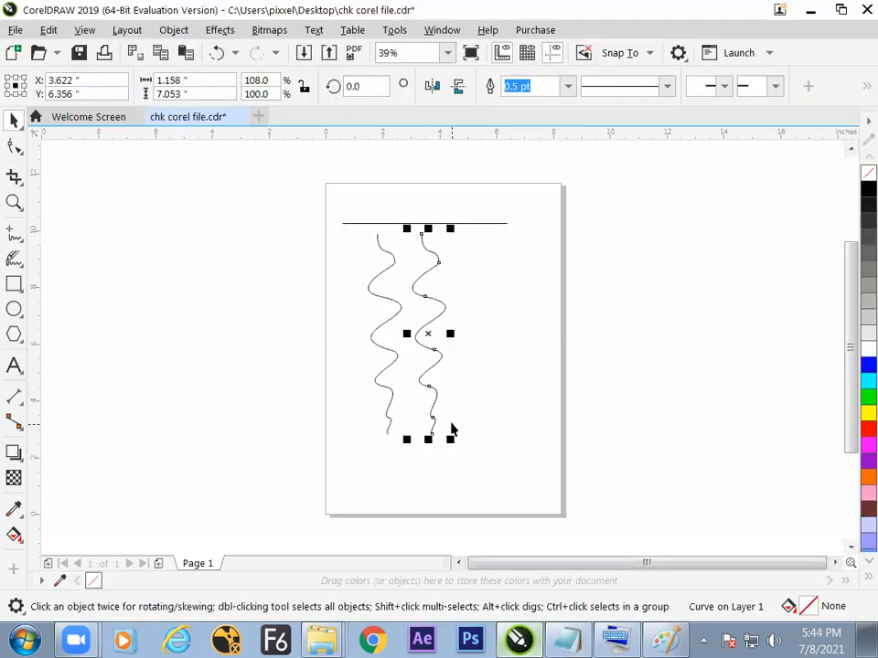
key(Delete)
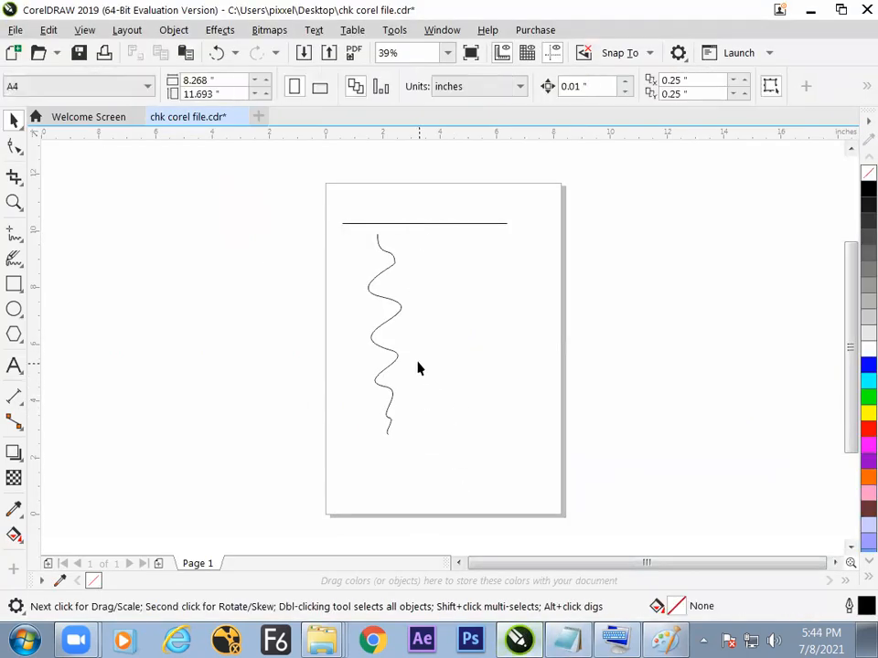
Duplicate the remaining wavy curve in place, mirror the copy horizontally, and clear the selection
click(394, 363)
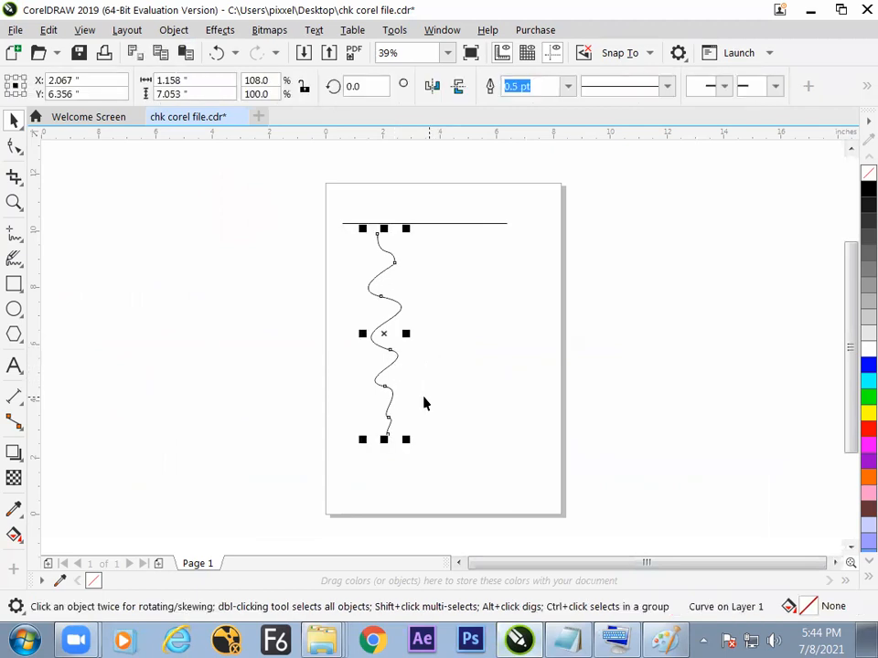
click(161, 57)
click(431, 88)
click(434, 484)
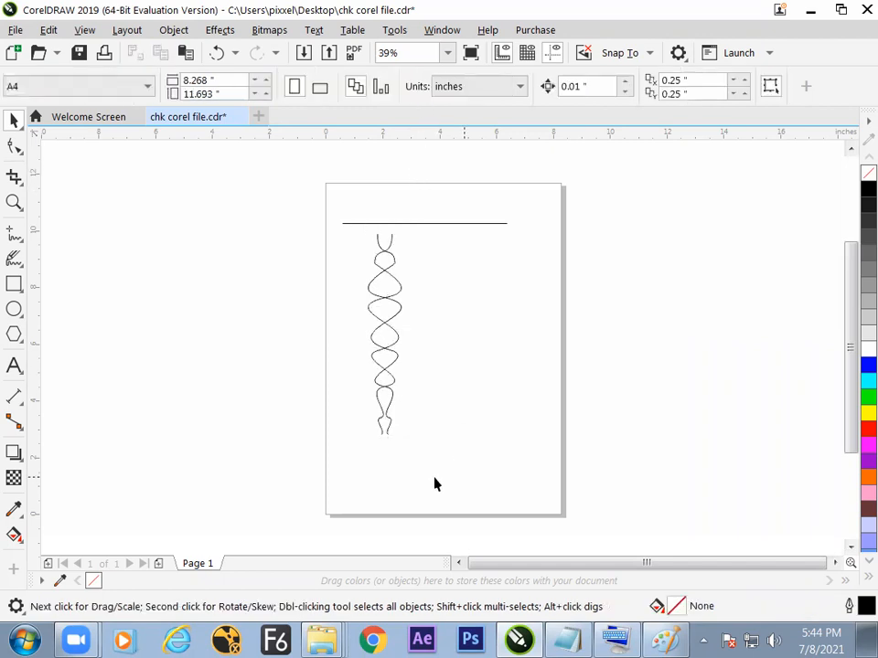
Review the mirrored wavy curves and the symmetry definition in Notepad, and return to CorelDRAW
click(393, 345)
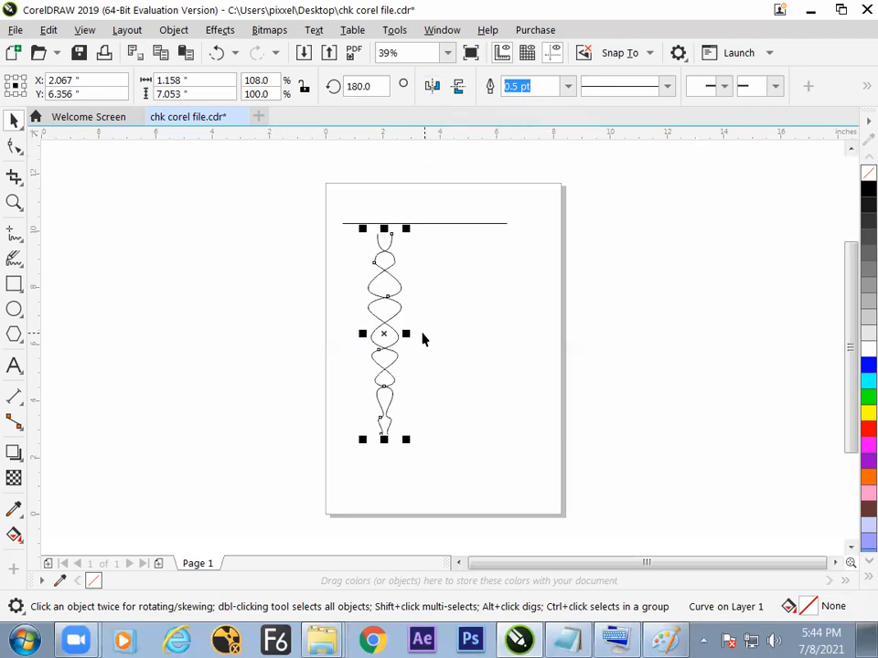
click(411, 374)
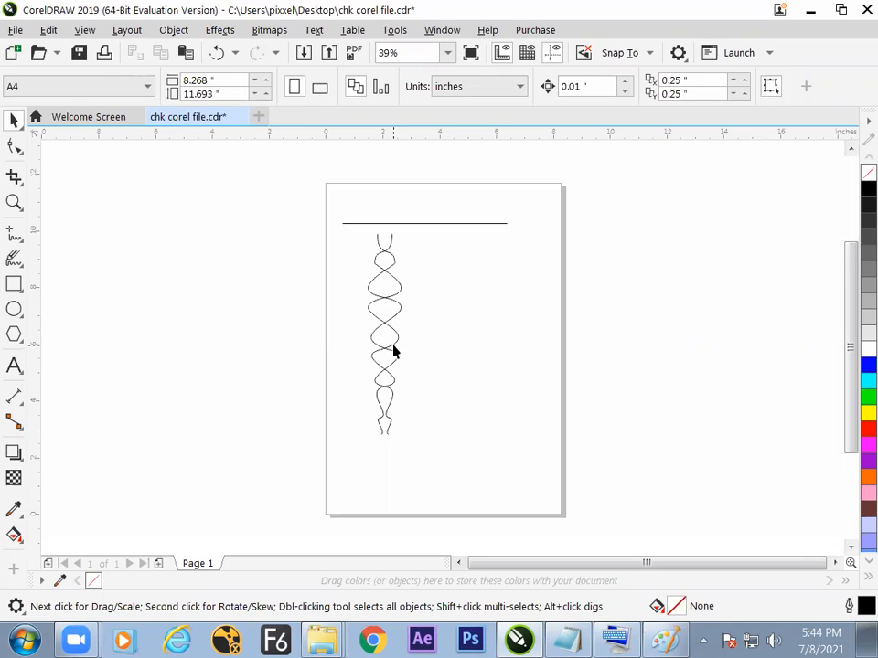
key(alt+Tab)
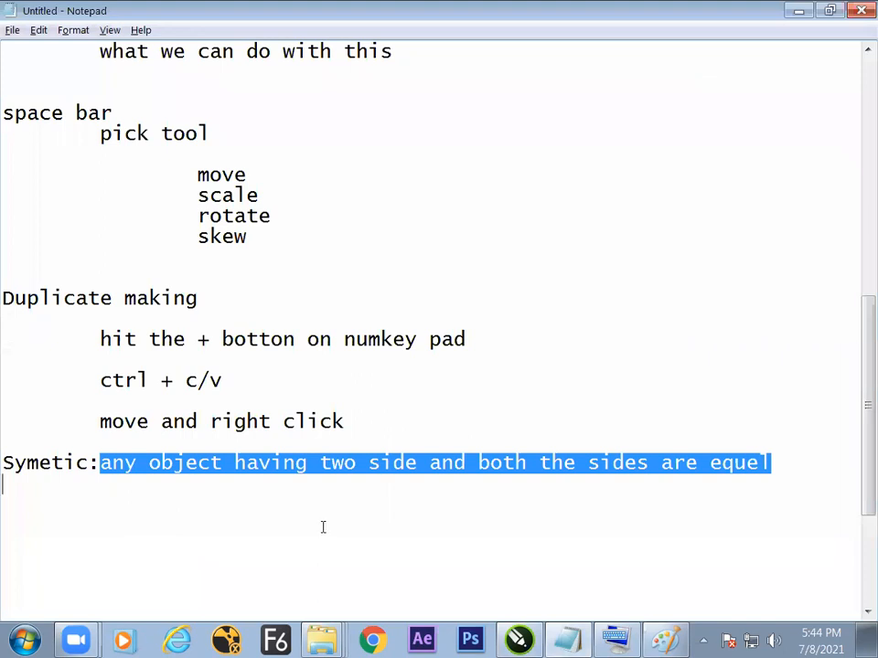
key(alt+Tab)
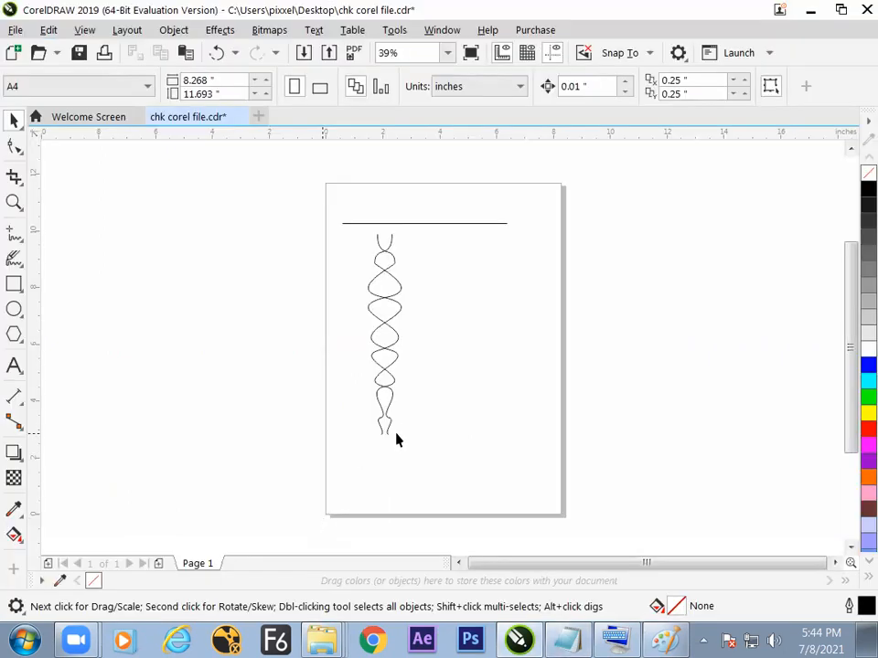
Delete both overlapping wavy curves beneath the horizontal line
drag(408, 467, 315, 239)
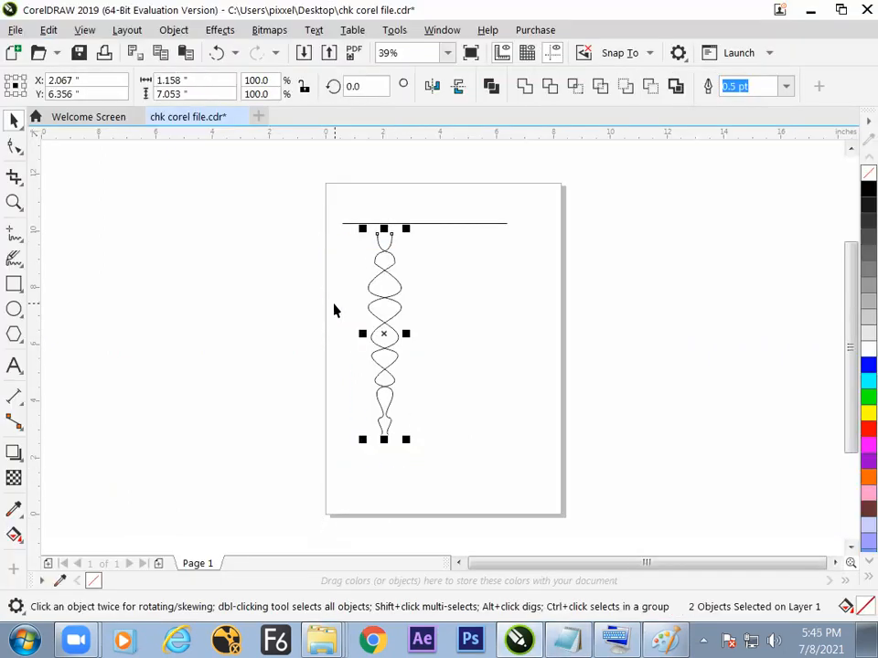
click(334, 317)
click(400, 315)
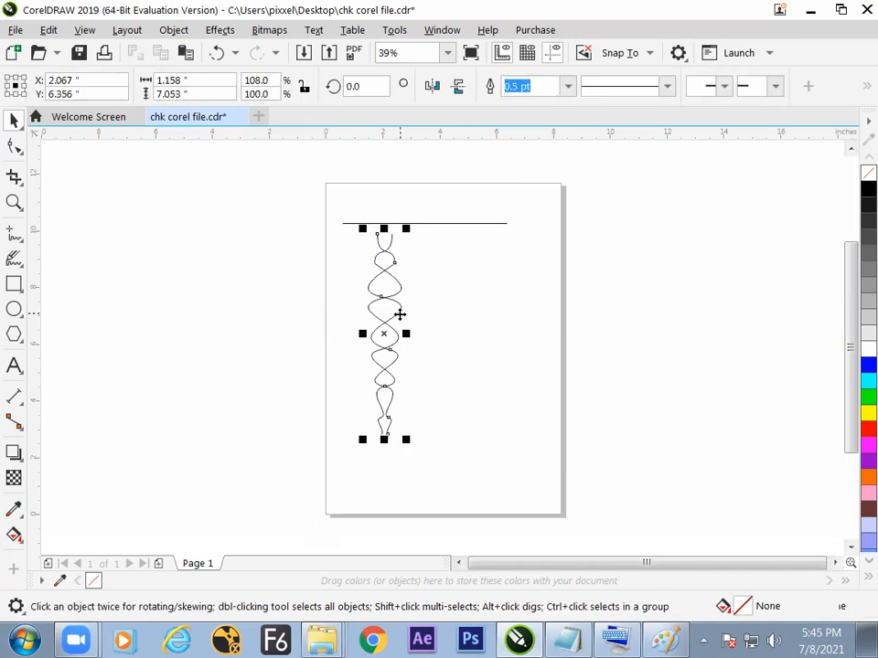
key(Delete)
click(397, 336)
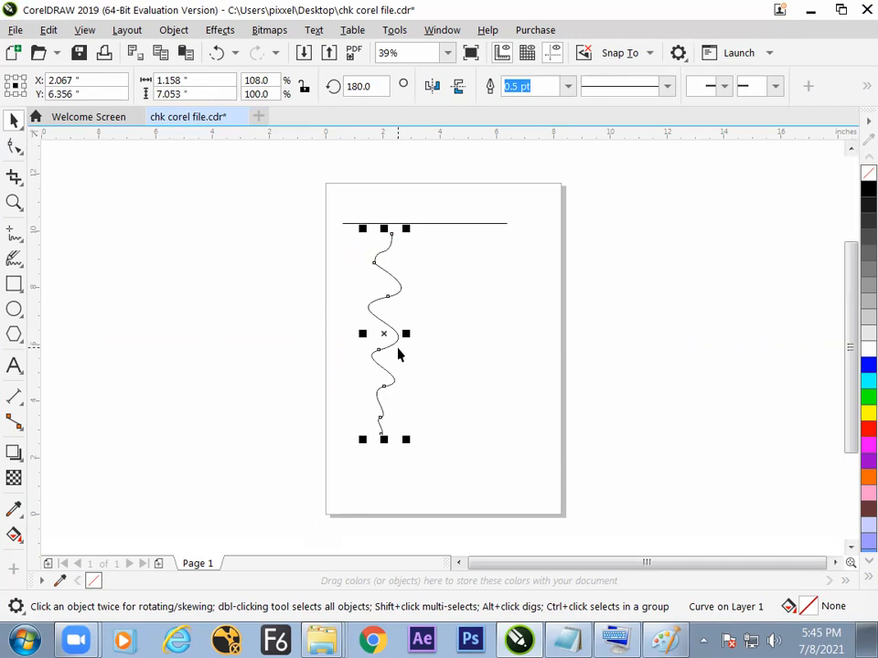
key(Delete)
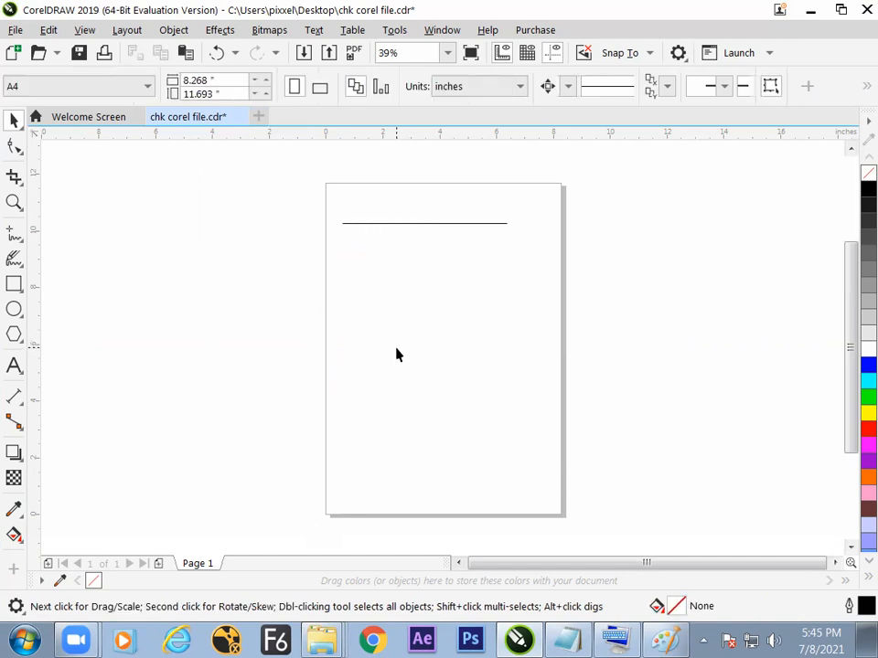
Draw a freehand wavy curve about 1.24 by 7.71 inches below the line, and mirror a duplicate of it horizontally in place
key(F5)
mouse_move(414, 259)
mouse_down()
mouse_move(386, 353)
mouse_move(387, 474)
mouse_up()
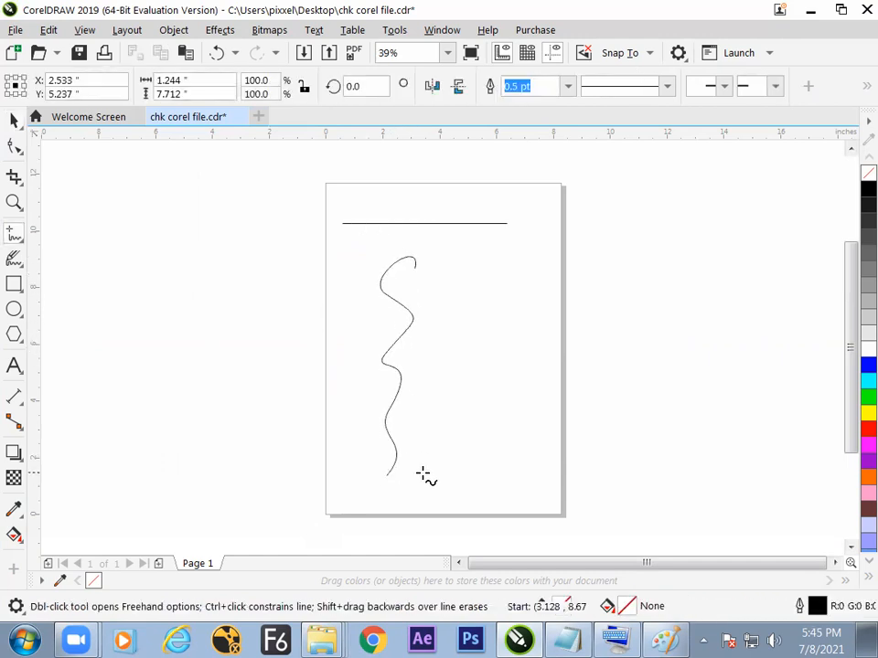
key(space)
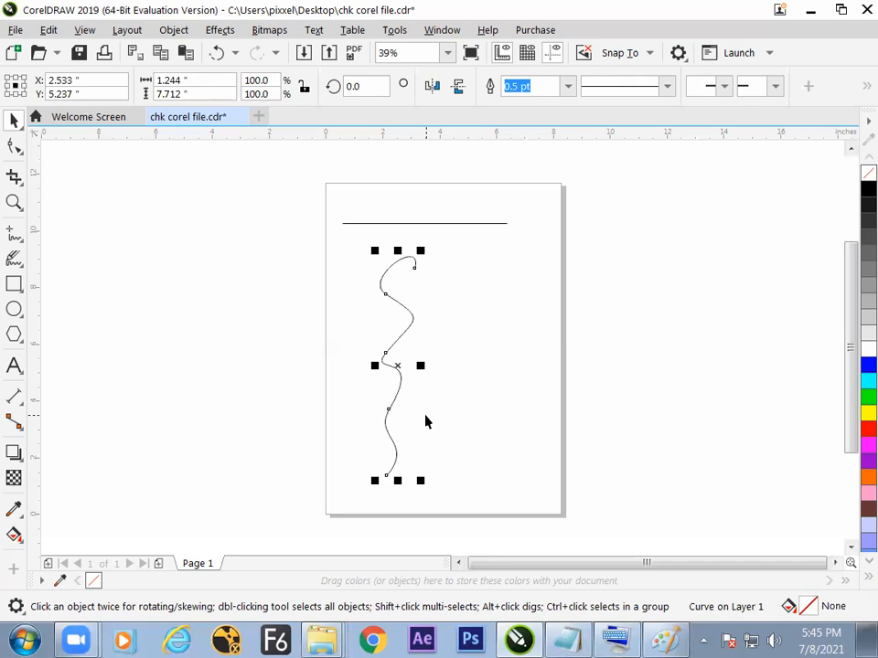
click(432, 86)
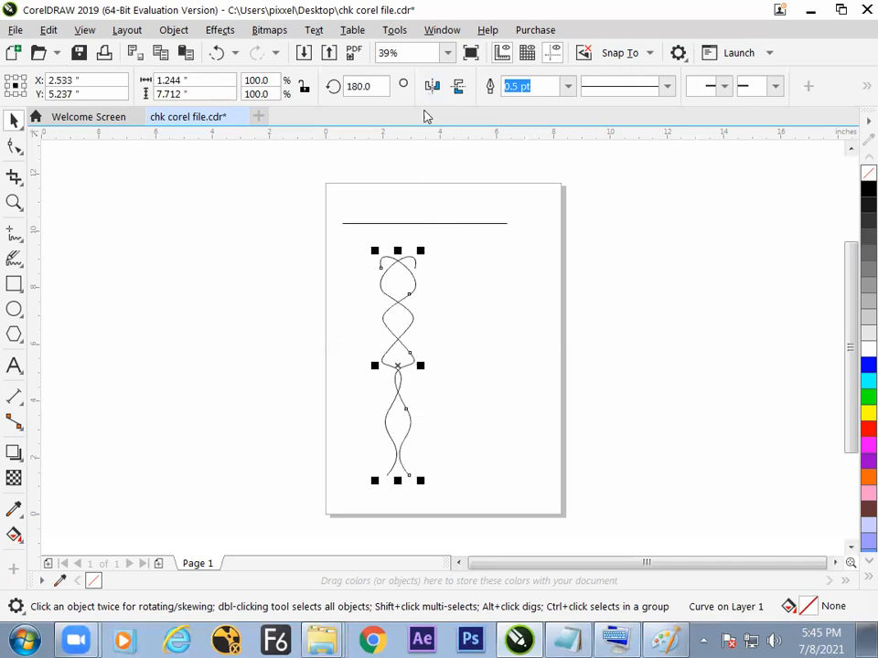
click(491, 450)
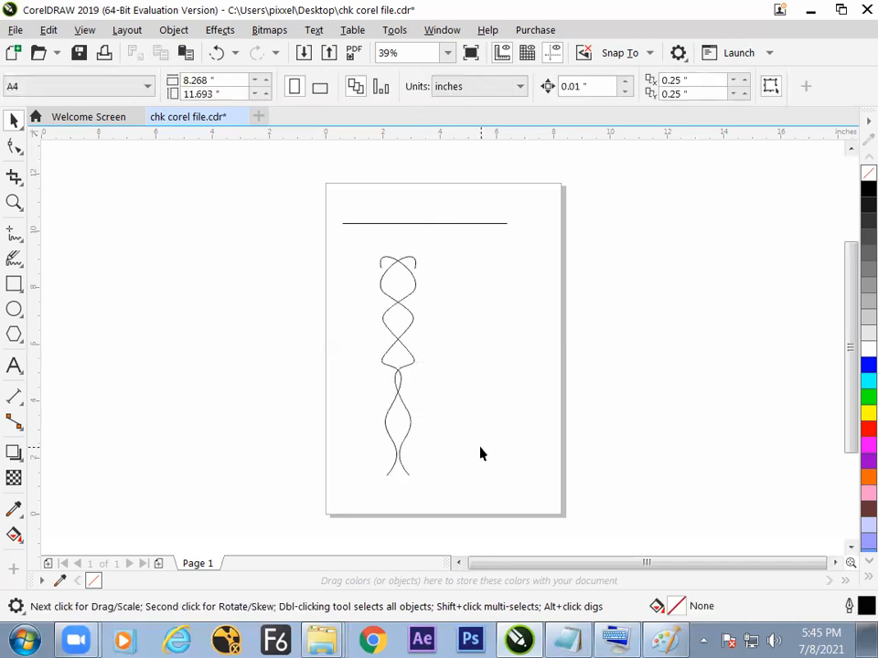
Delete the mirrored copy of the wavy curve and select the original
click(408, 426)
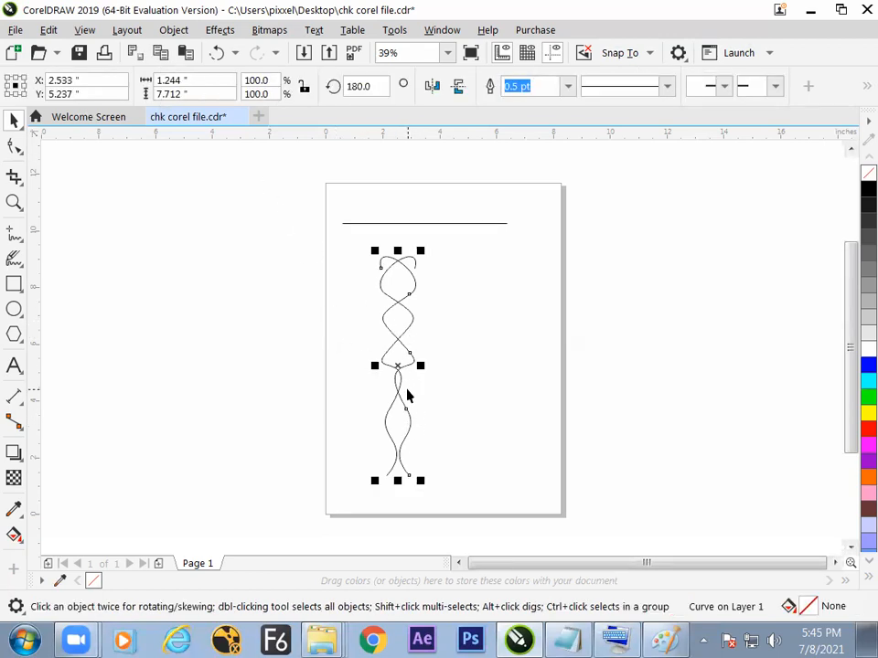
click(432, 400)
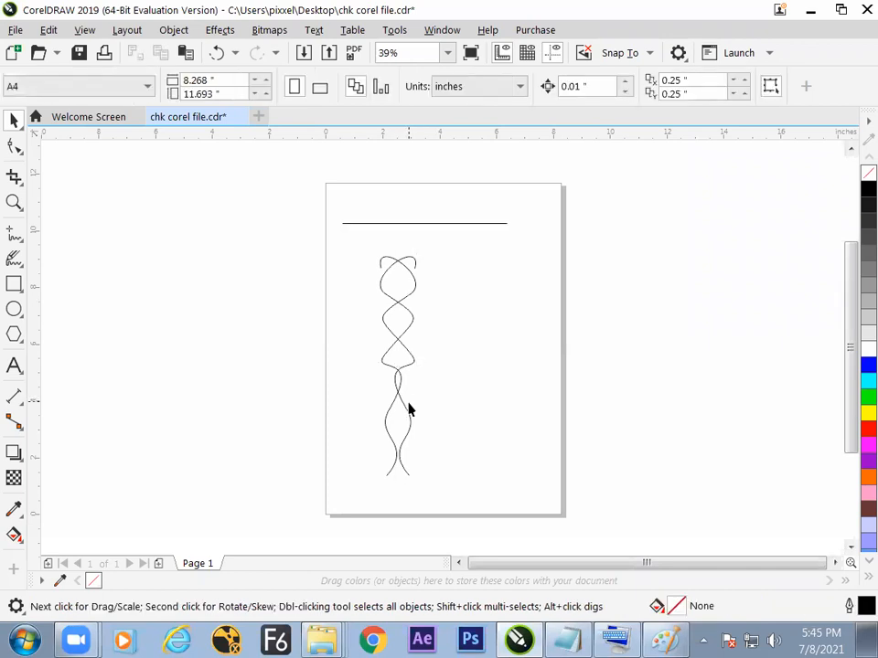
click(409, 417)
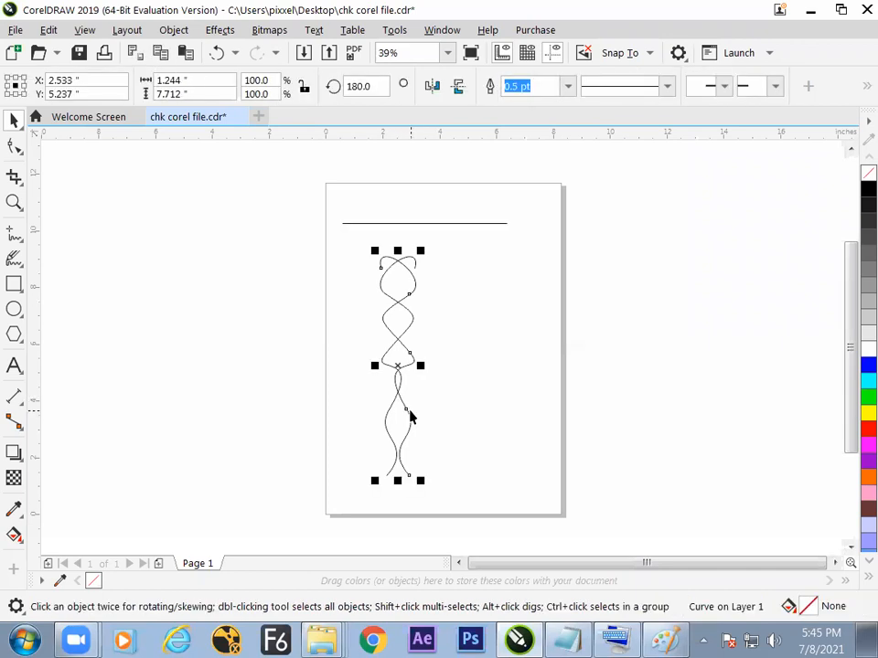
click(413, 415)
click(399, 398)
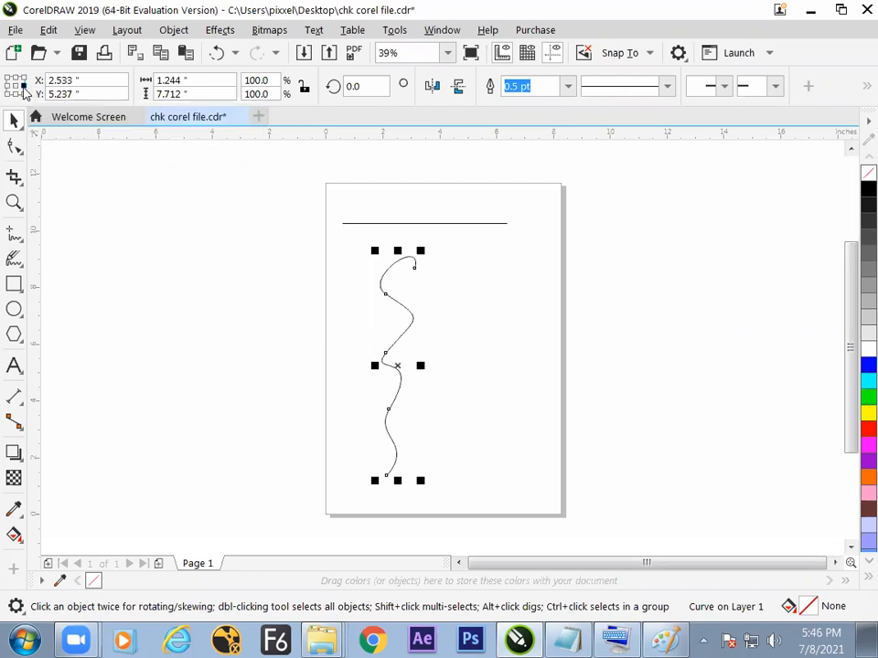
Set the curve's object origin to its right-middle point, and mirror a duplicate horizontally about that edge
click(23, 87)
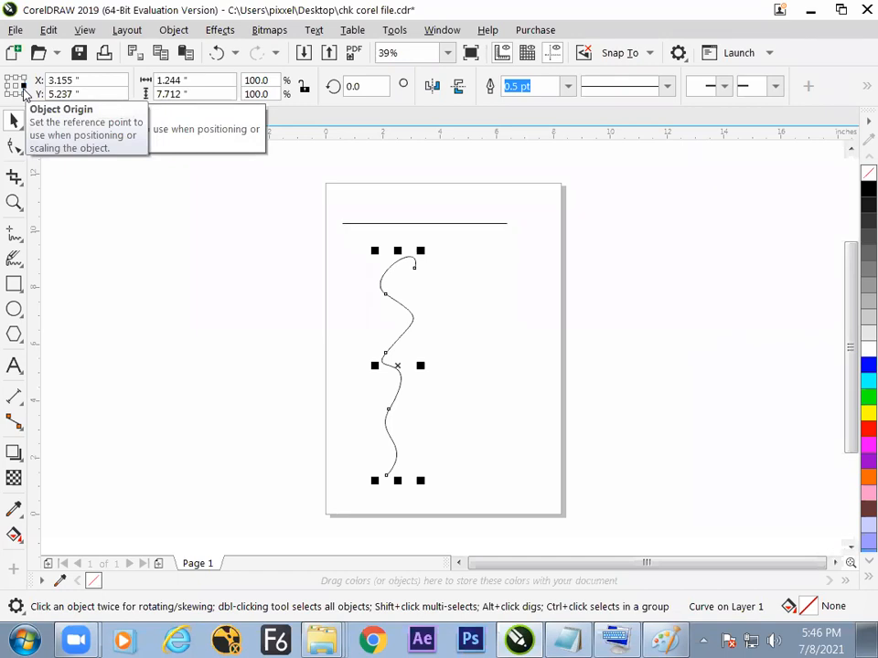
click(310, 360)
click(386, 364)
click(386, 364)
click(375, 373)
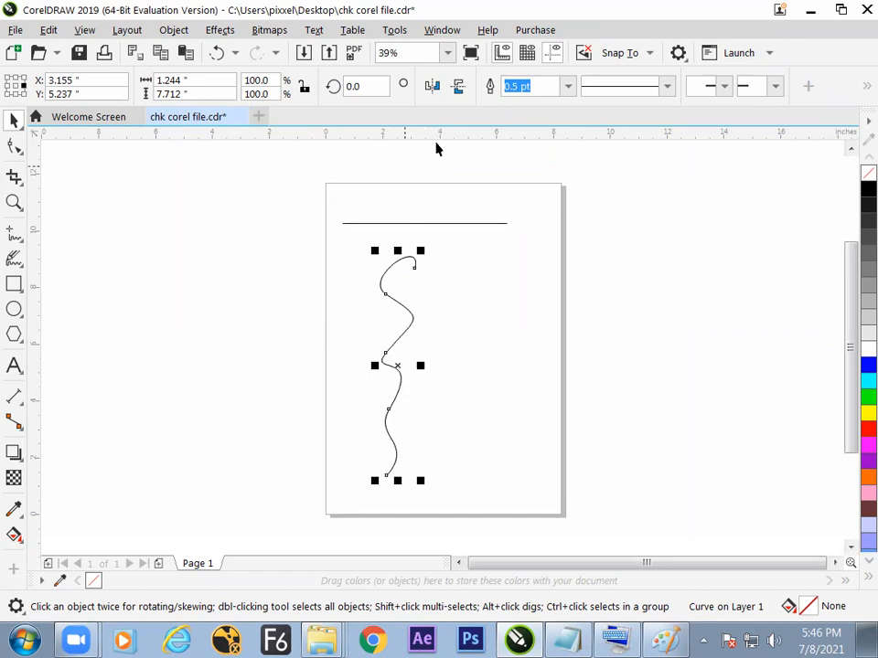
click(432, 85)
click(506, 425)
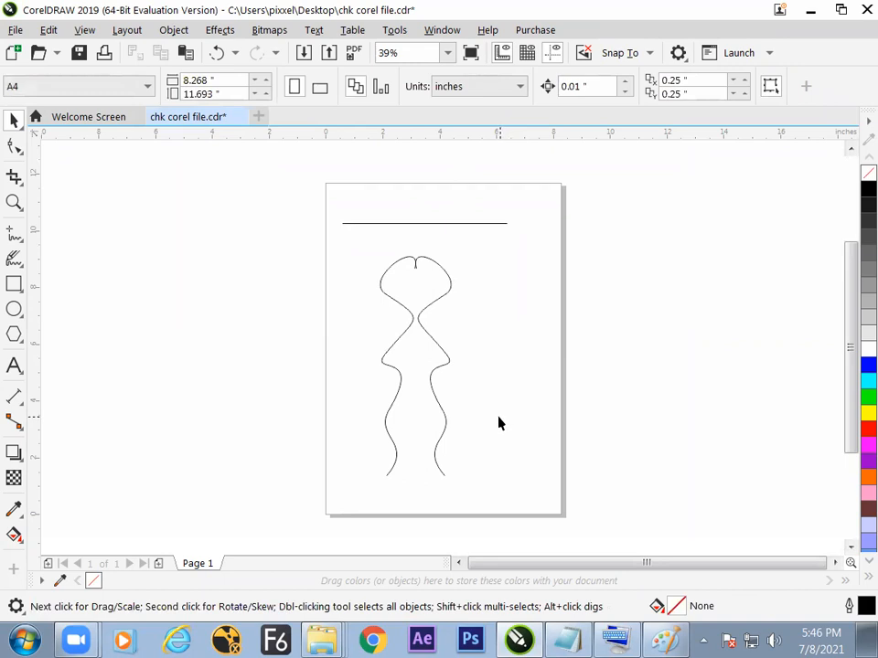
Delete the mirrored copy beside the original curve and select the original again
click(445, 364)
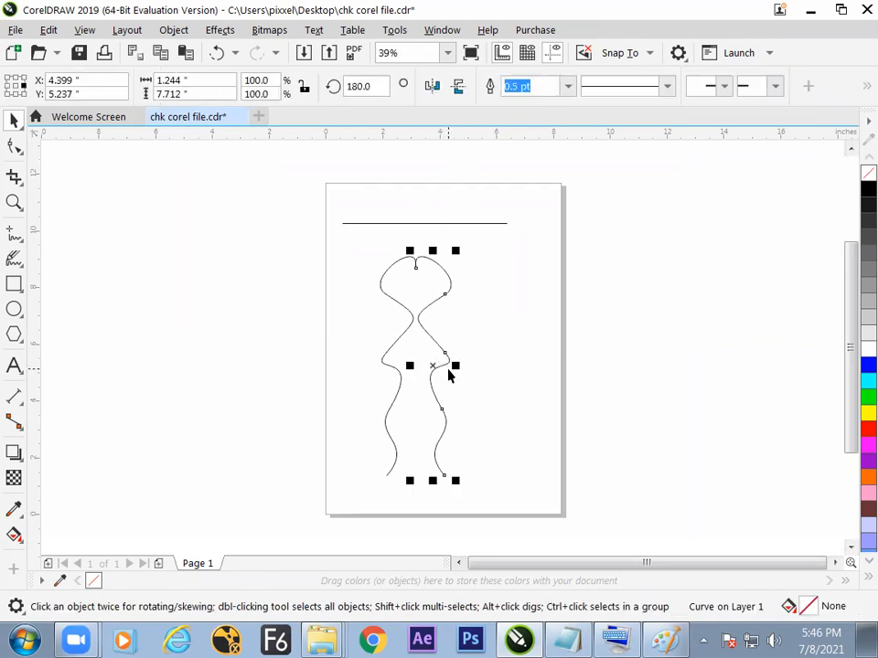
key(Delete)
click(396, 347)
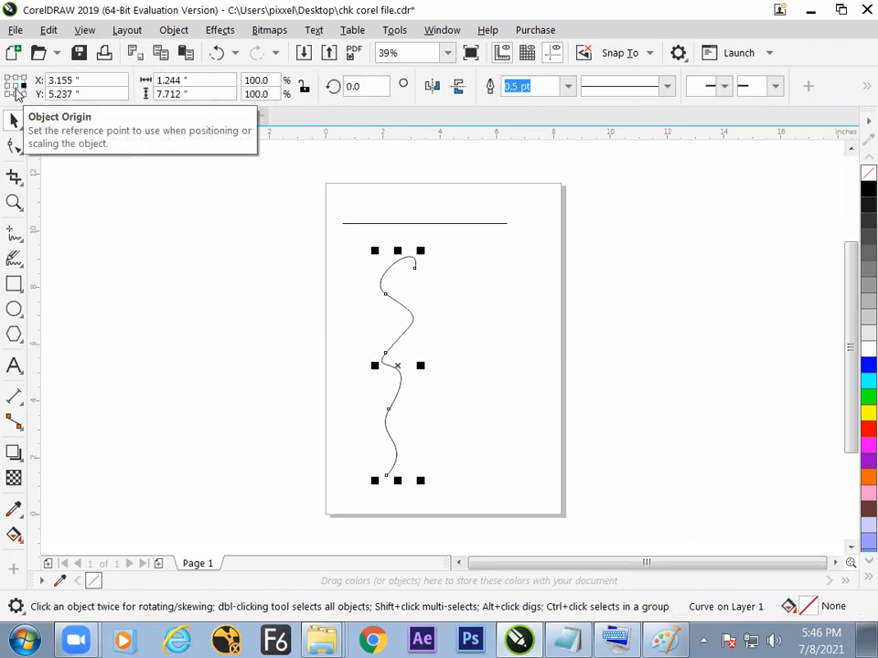
Switch to Notepad and add blank lines below the "Symetic" definition for a new note
key(alt+Tab)
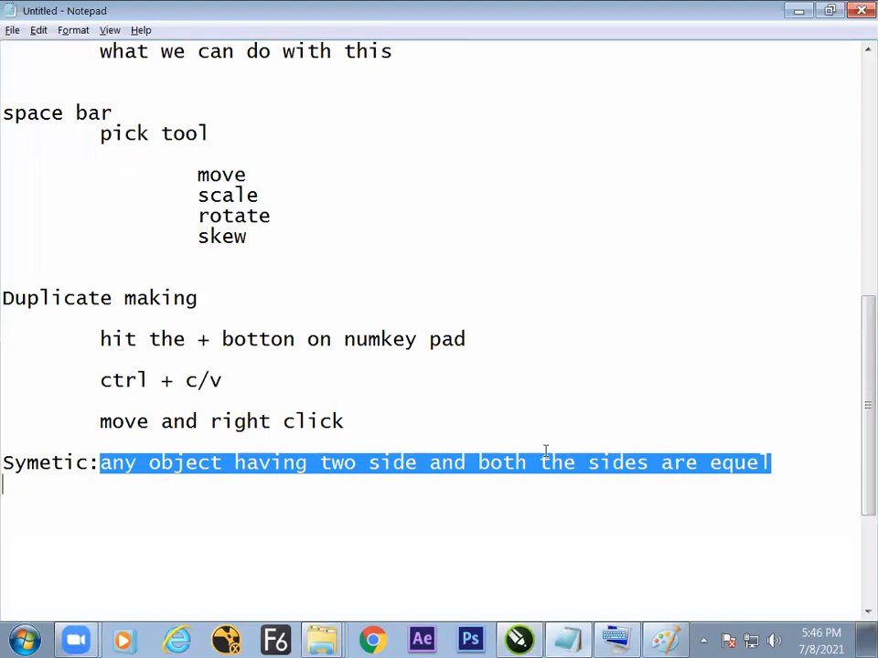
click(770, 464)
key(Return)
key(Return)
key(Return)
key(Return)
key(Return)
key(Return)
key(Return)
key(Return)
key(Return)
key(Return)
key(Return)
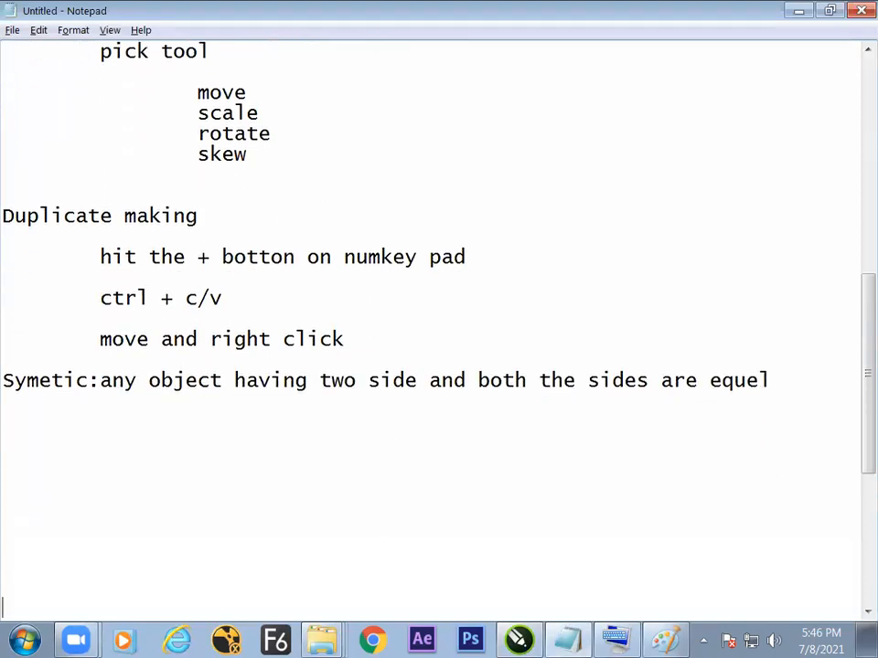
key(Return)
key(Up)
key(Up)
key(Up)
key(Up)
key(Up)
key(Up)
key(Up)
key(Up)
key(Up)
Add the note "origin is the center point" below the "Symetic" definition
text(origin is athe)
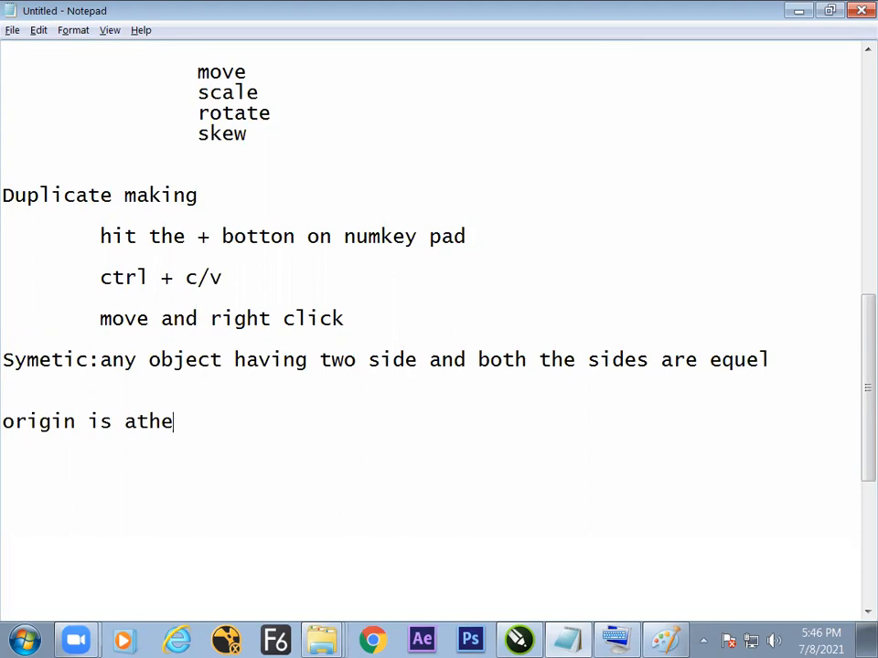
key(BackSpace)
key(BackSpace)
key(BackSpace)
key(BackSpace)
text(the center poing)
key(BackSpace)
text(t)
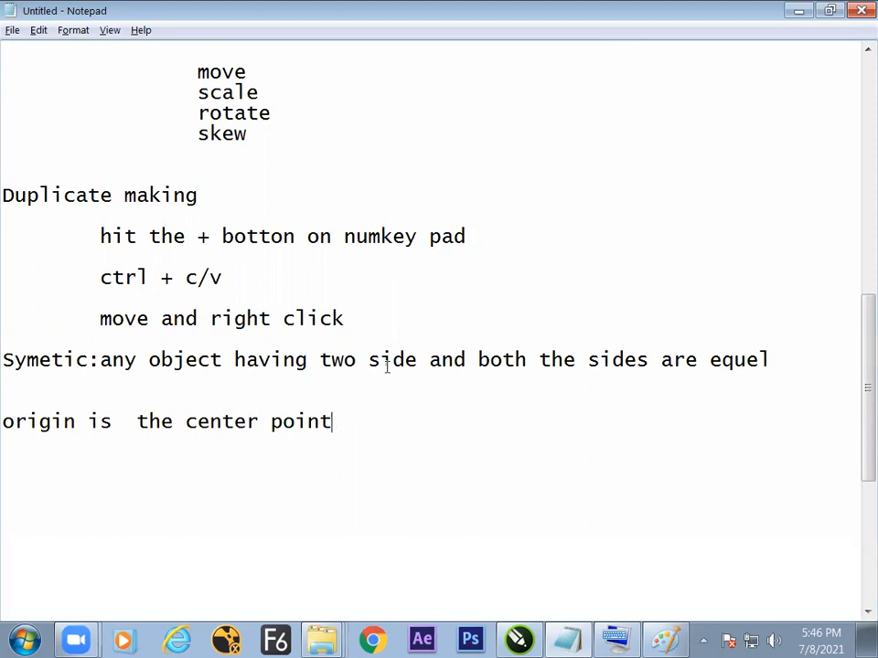
Review the "Symetic" definition and the origin note by highlighting their text
click(3, 348)
shift+click(728, 377)
drag(338, 420, 88, 405)
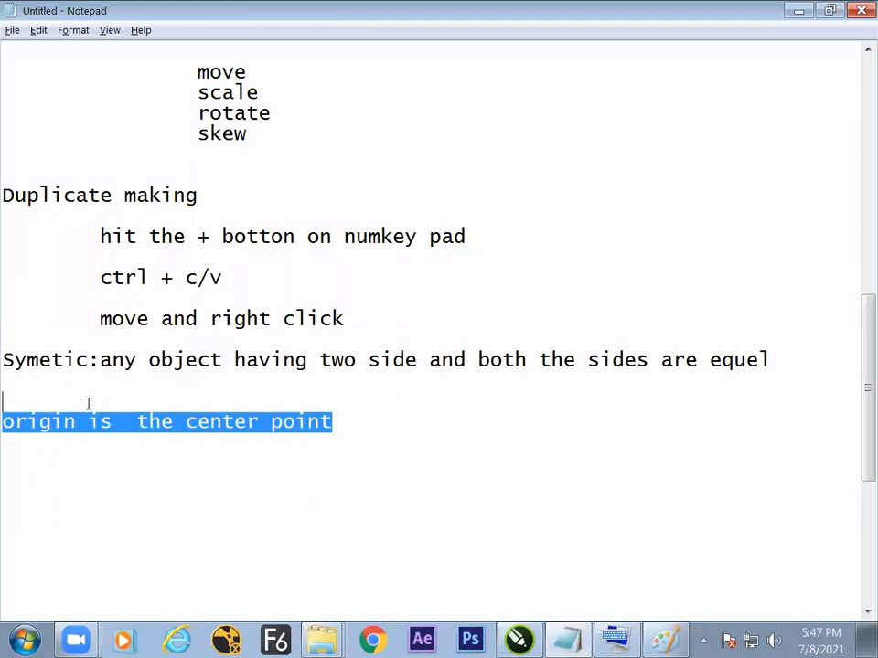
click(315, 437)
click(337, 422)
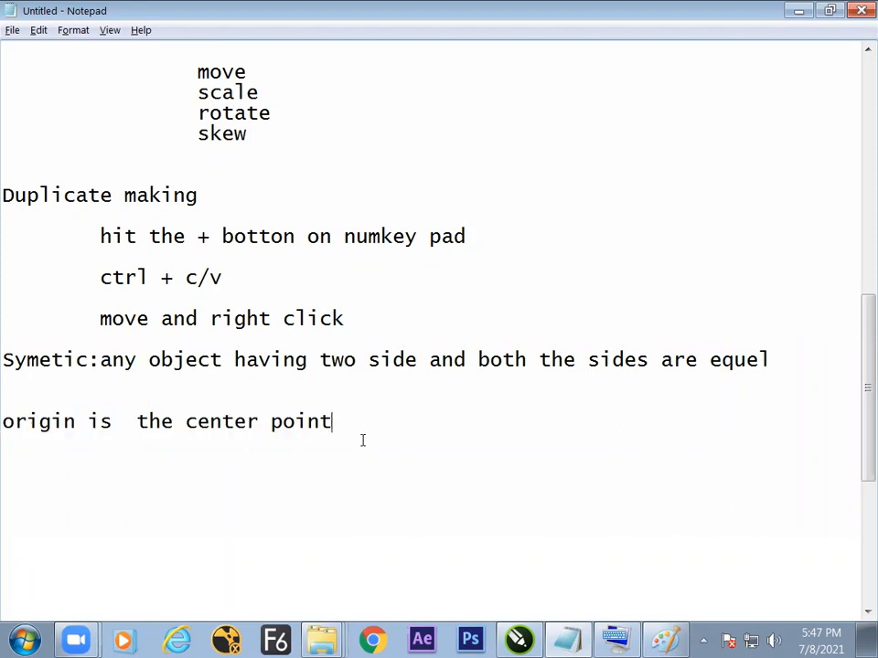
Switch to CorelDRAW and delete the wavy curve below the horizontal line
key(alt+Tab)
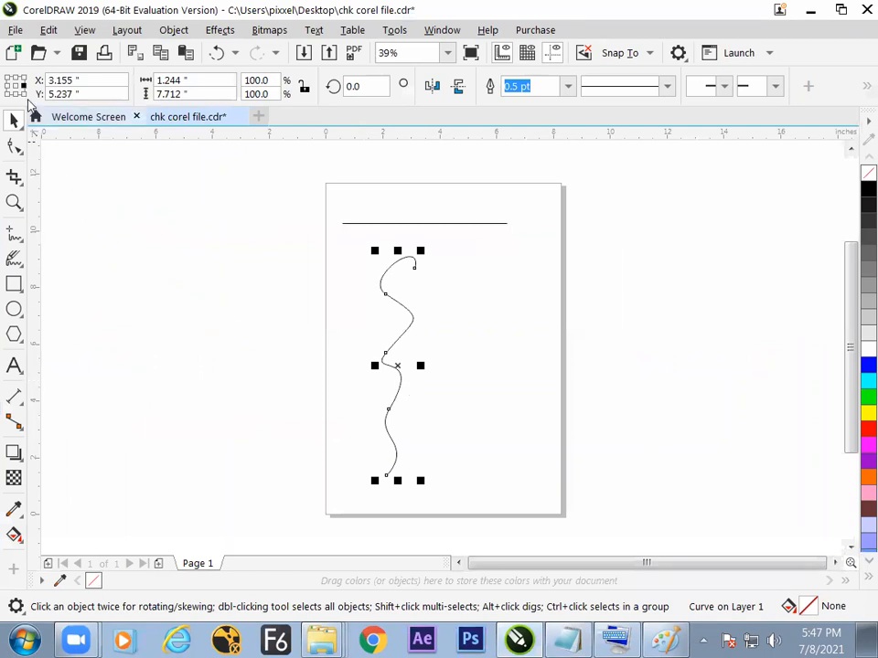
click(435, 406)
click(400, 384)
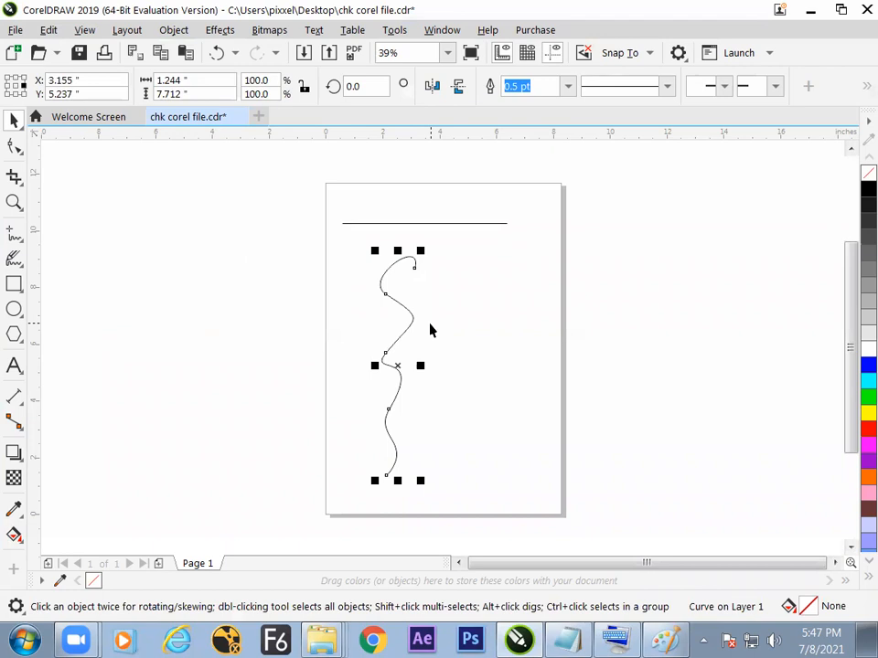
key(Delete)
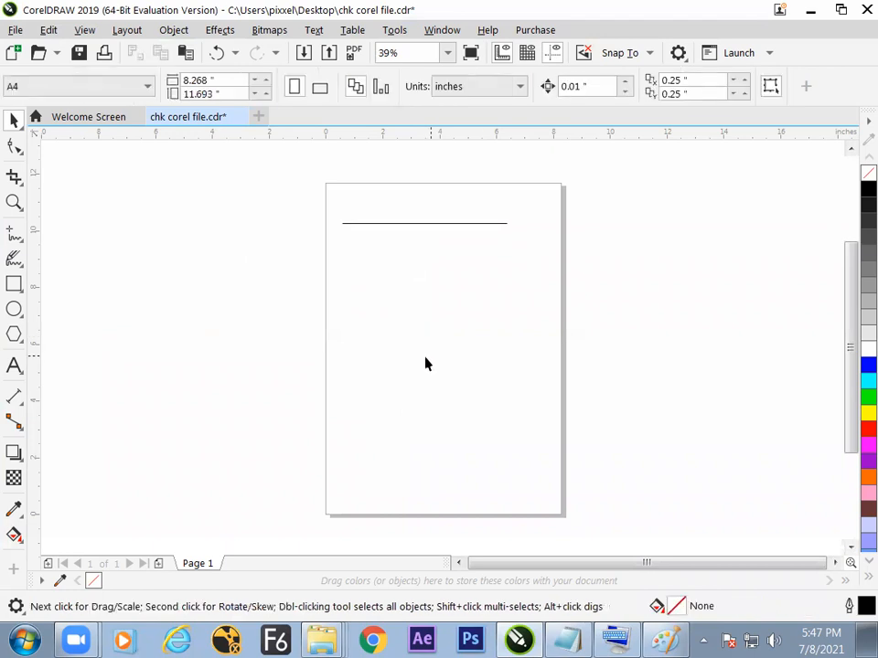
Draw a freehand profile curve about 1.8 by 7.46 inches below the line, and mirror a duplicate horizontally about its right edge
click(15, 235)
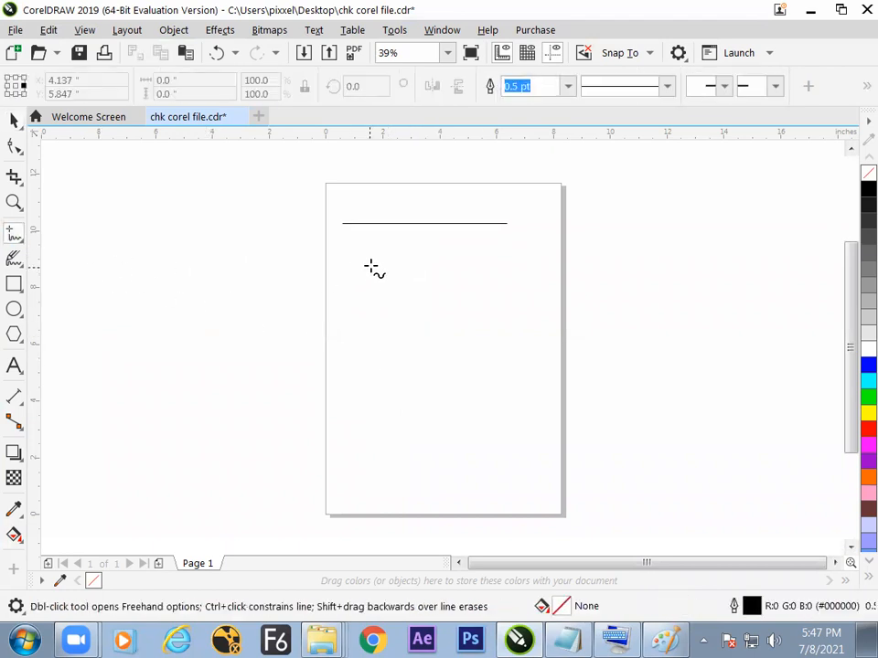
mouse_move(346, 242)
mouse_down()
mouse_move(391, 309)
mouse_move(378, 331)
mouse_move(390, 353)
mouse_move(390, 454)
mouse_up()
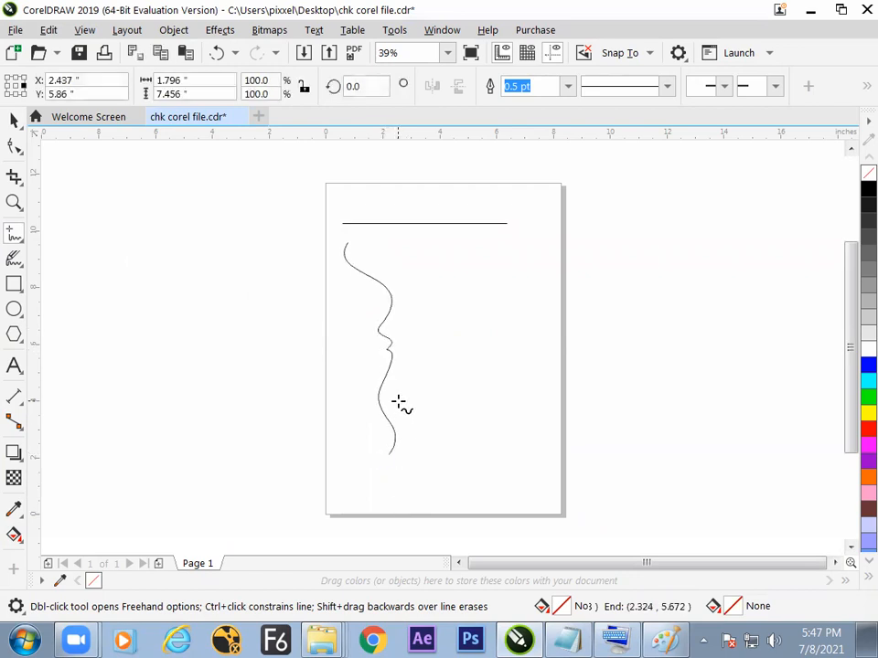
key(space)
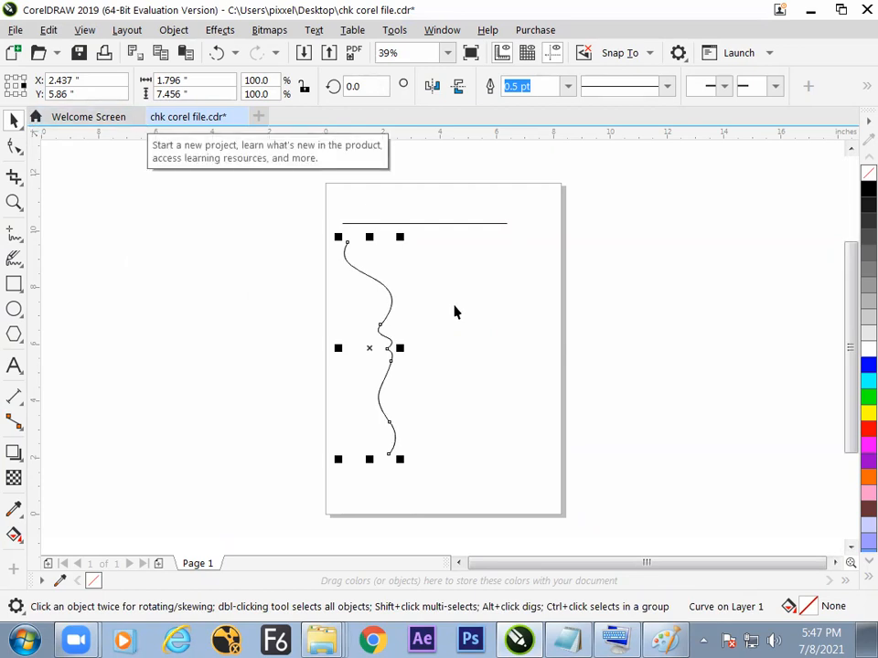
key(plus)
click(429, 88)
click(484, 327)
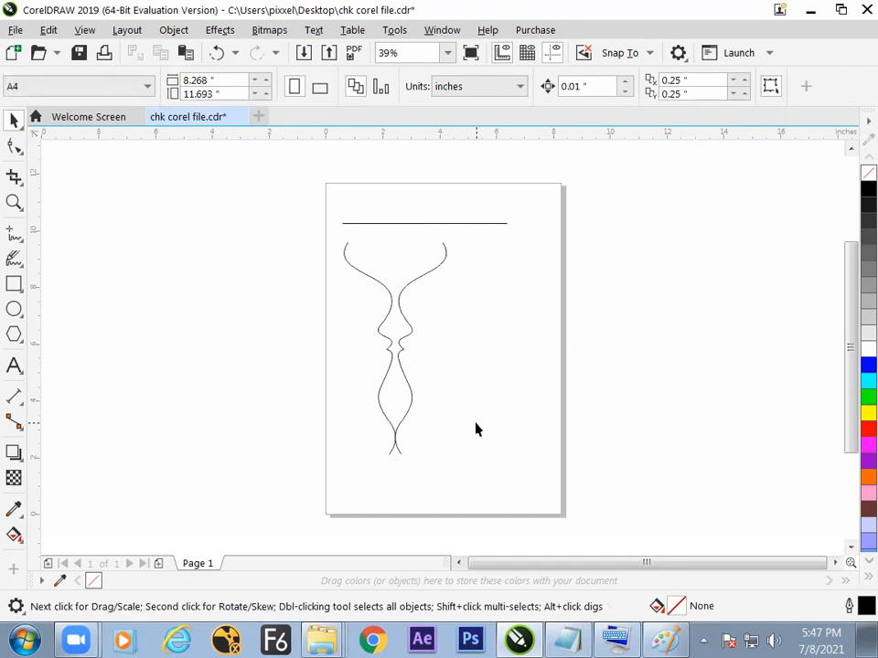
Delete the horizontal line above the mirrored profile curves
drag(375, 424, 277, 251)
click(423, 223)
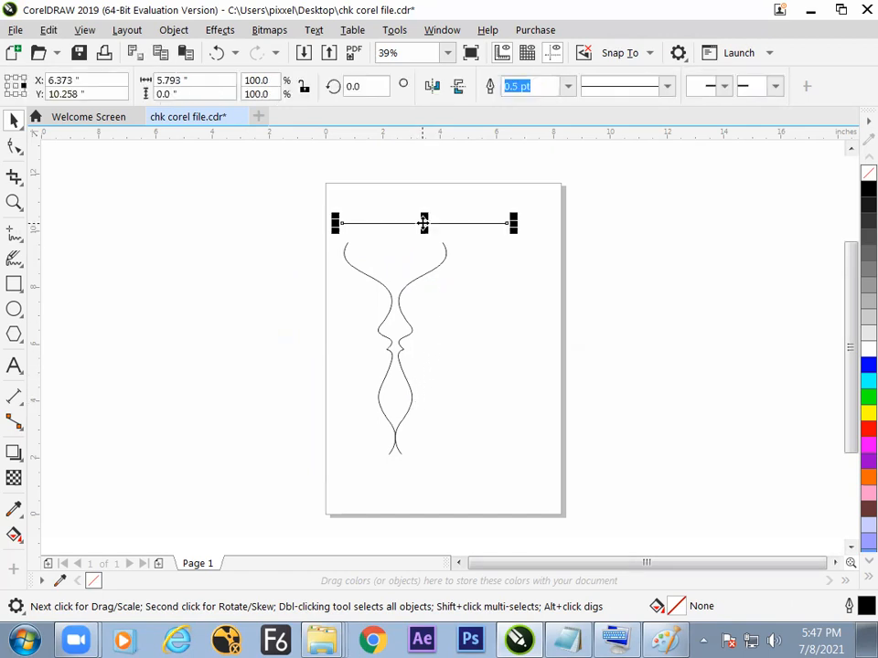
key(Delete)
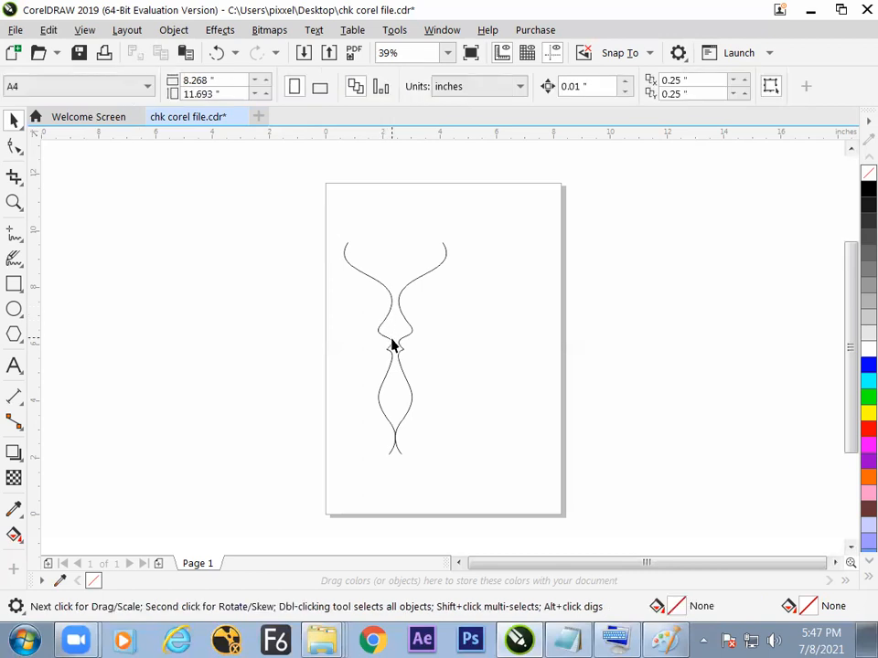
Scale the mirrored curve pair down to about 1.05 by 2.17 inches and move it near the middle of the page
drag(475, 489, 475, 490)
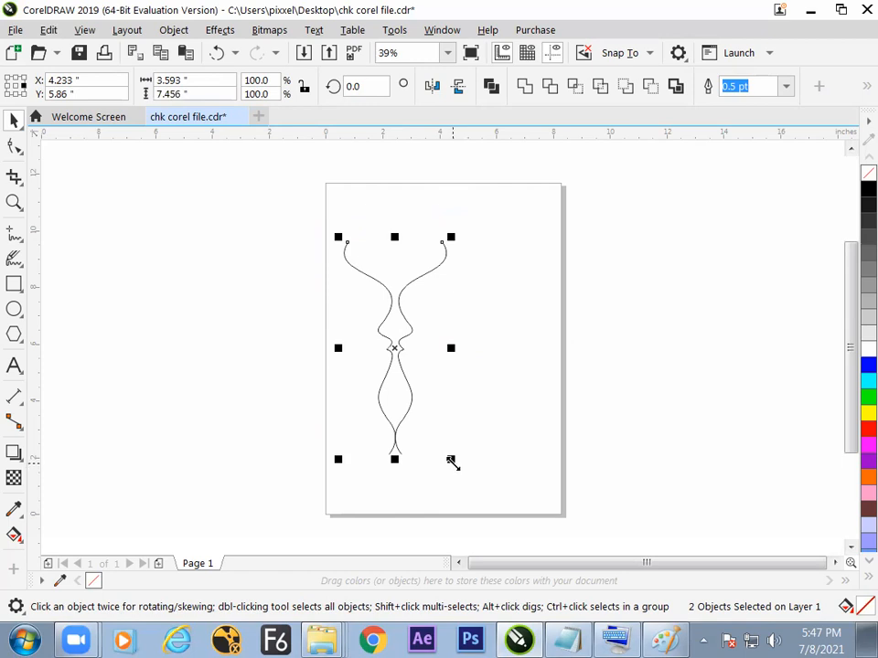
drag(450, 460, 382, 311)
drag(331, 211, 398, 344)
drag(358, 286, 417, 384)
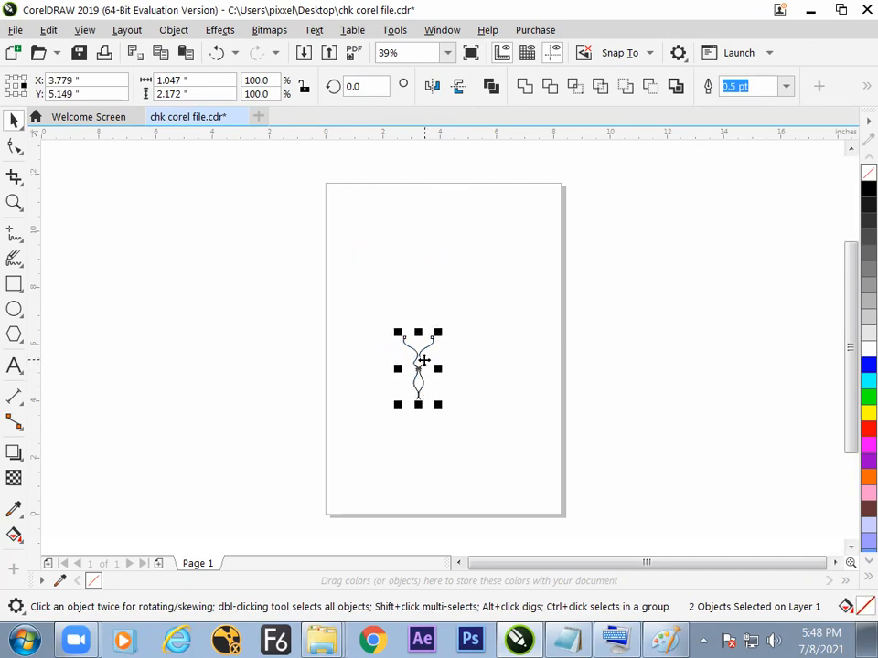
Set the pair's object origin to top center and mirror a duplicate vertically above it
click(11, 81)
click(457, 89)
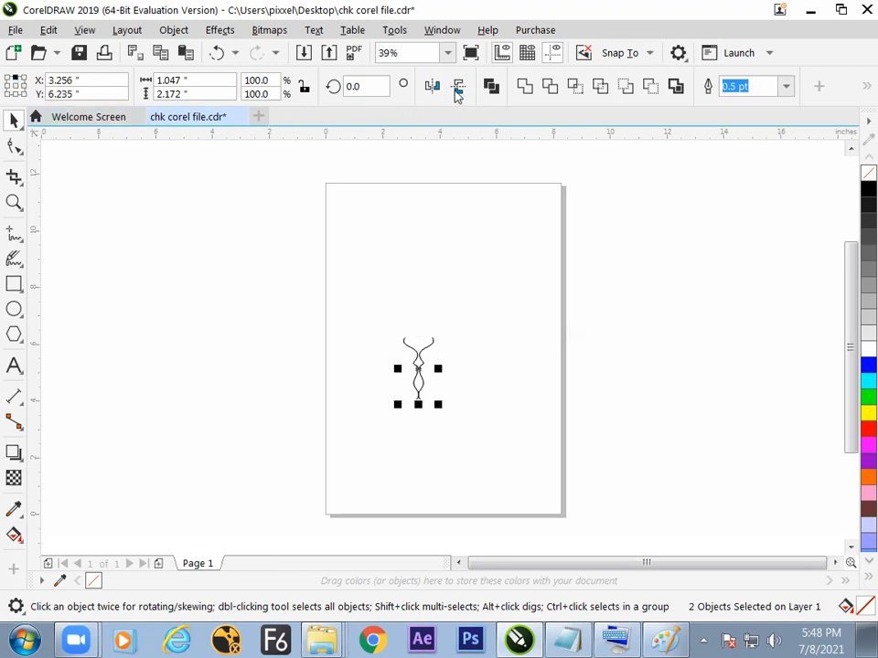
click(490, 323)
key(z)
drag(379, 274, 478, 456)
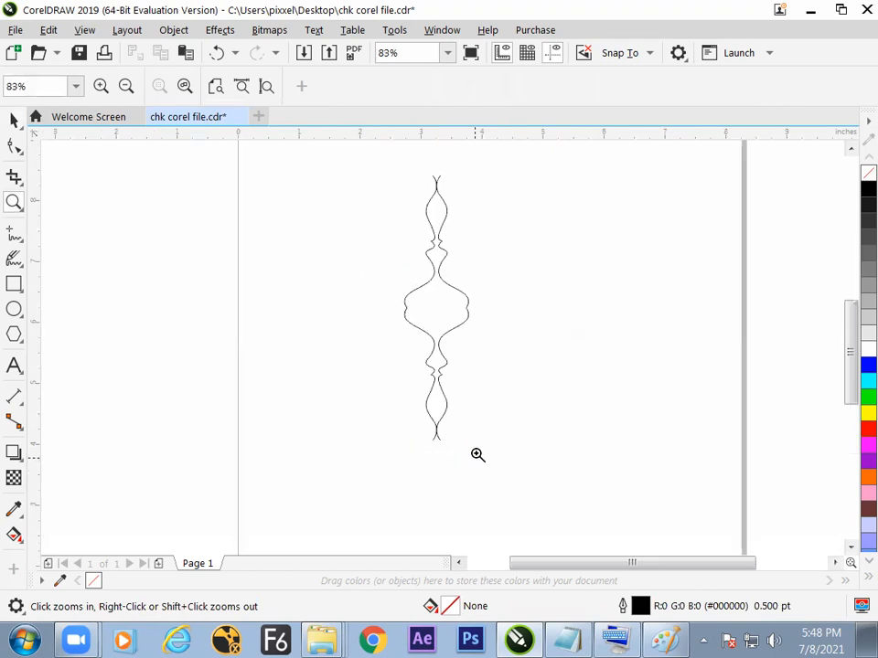
Place a duplicate of the figure's upper-left curve in the empty area to the left of the figure
click(14, 120)
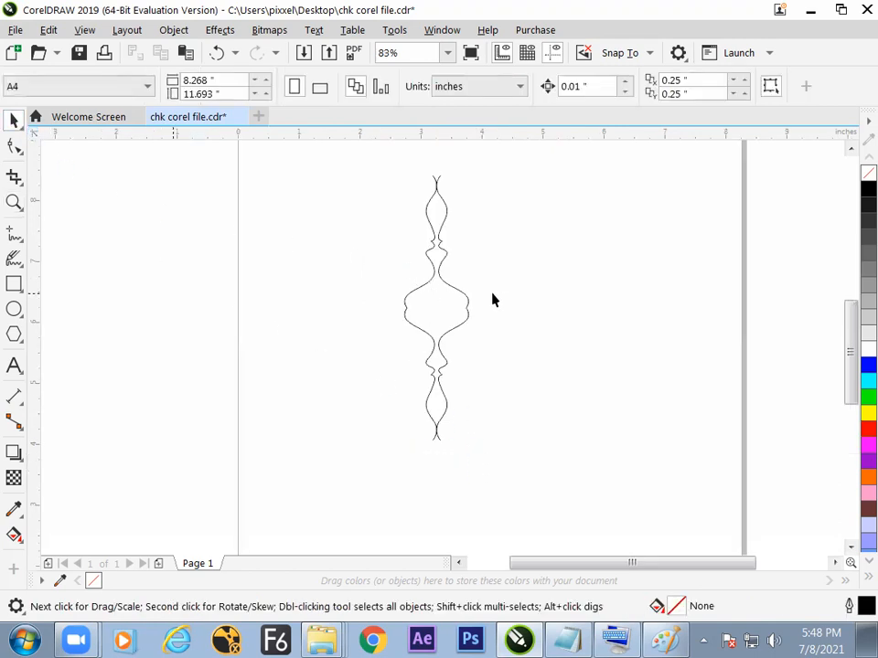
click(429, 231)
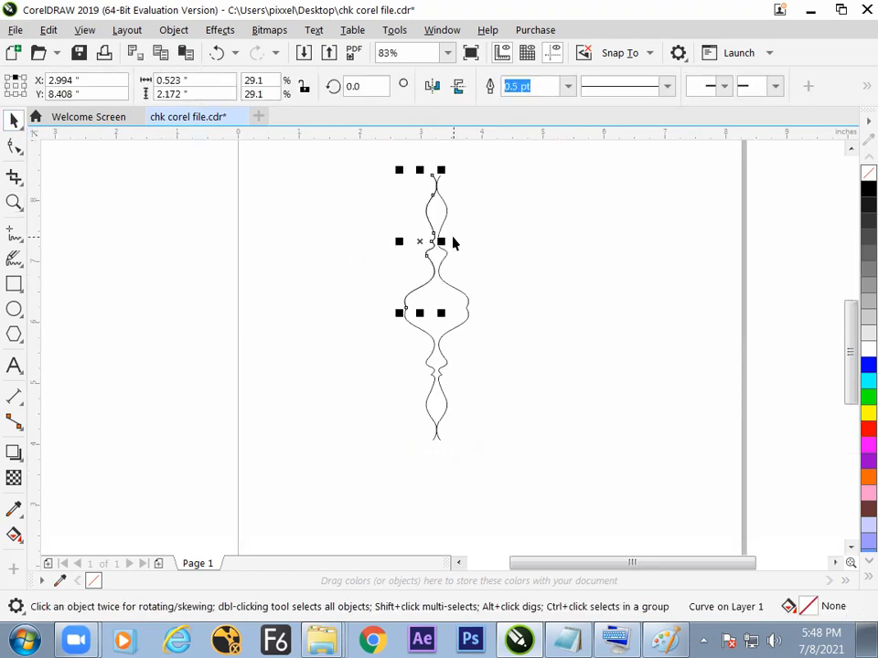
drag(430, 243, 304, 226)
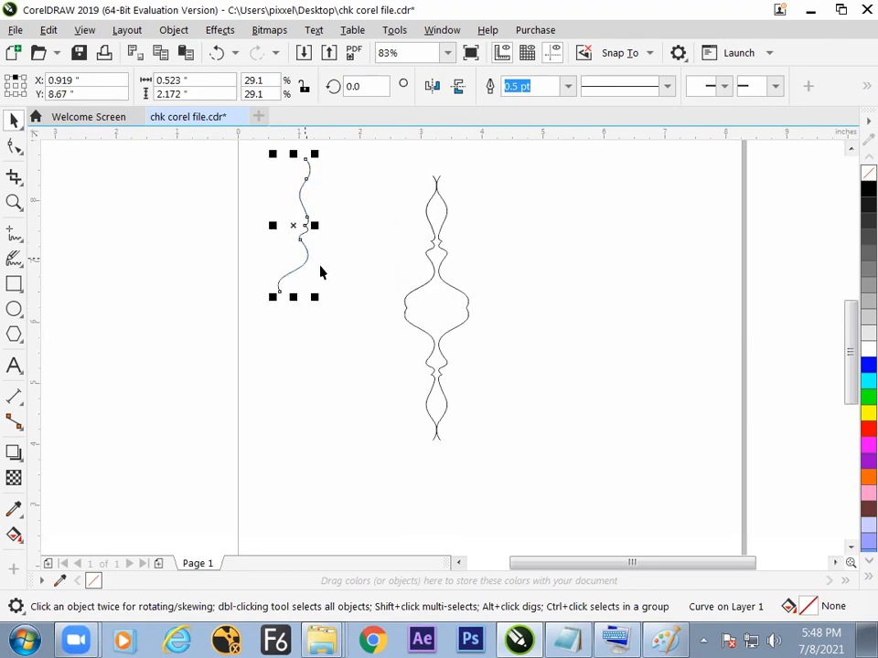
click(338, 353)
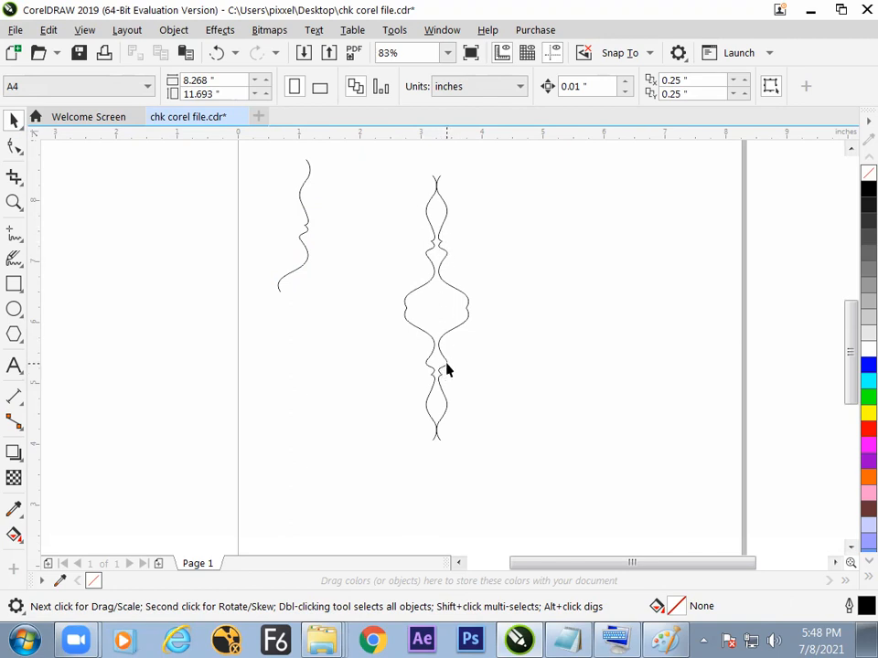
Switch to Notepad and add the line "bi axial symetric" below the "Symetic" definition
key(alt+Tab)
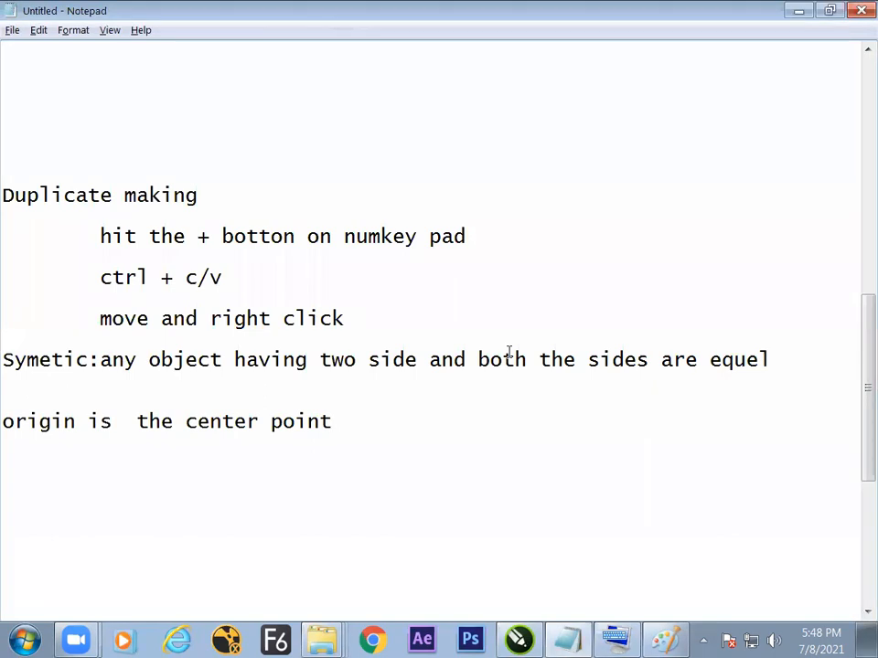
click(773, 360)
key(Return)
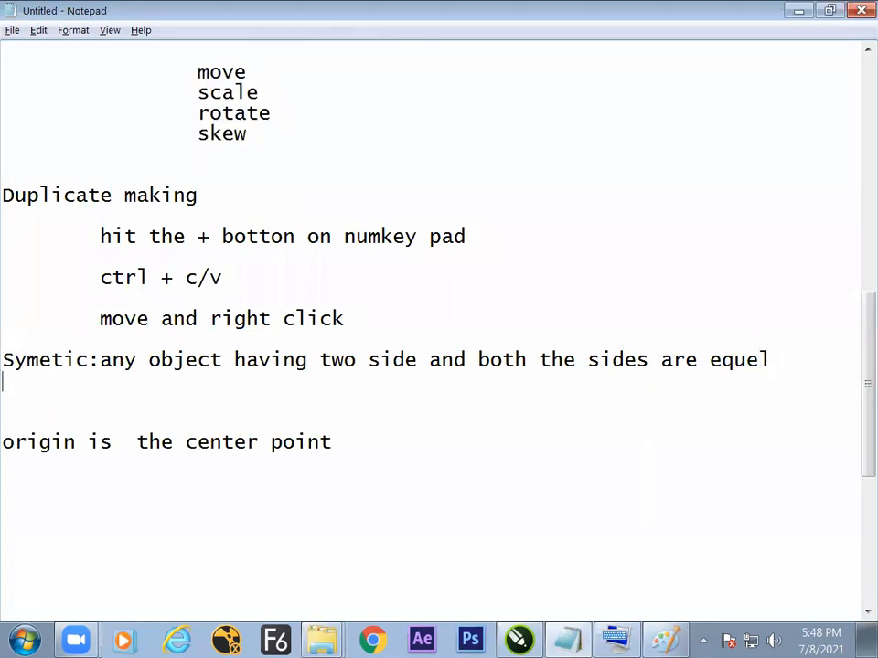
key(Return)
text(bi axial symetric)
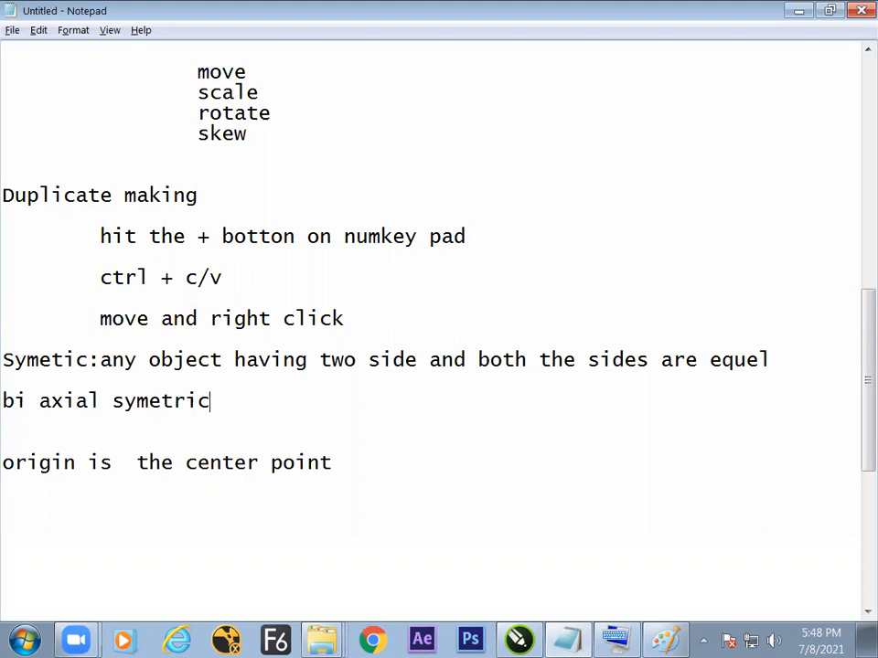
Complete the "bi axial symetric" line with the definition ": both coordinate are same"
drag(100, 401, 61, 395)
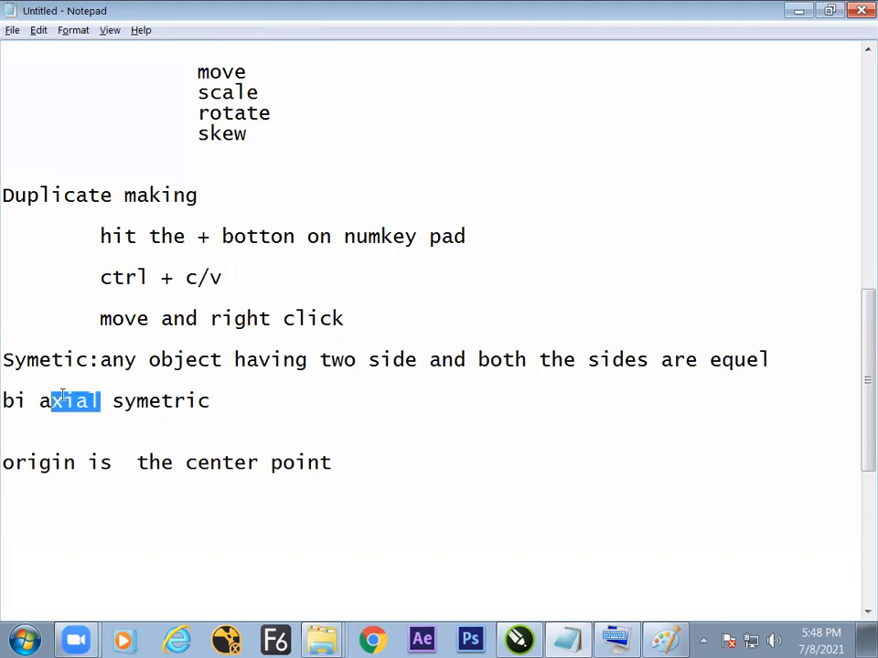
click(210, 399)
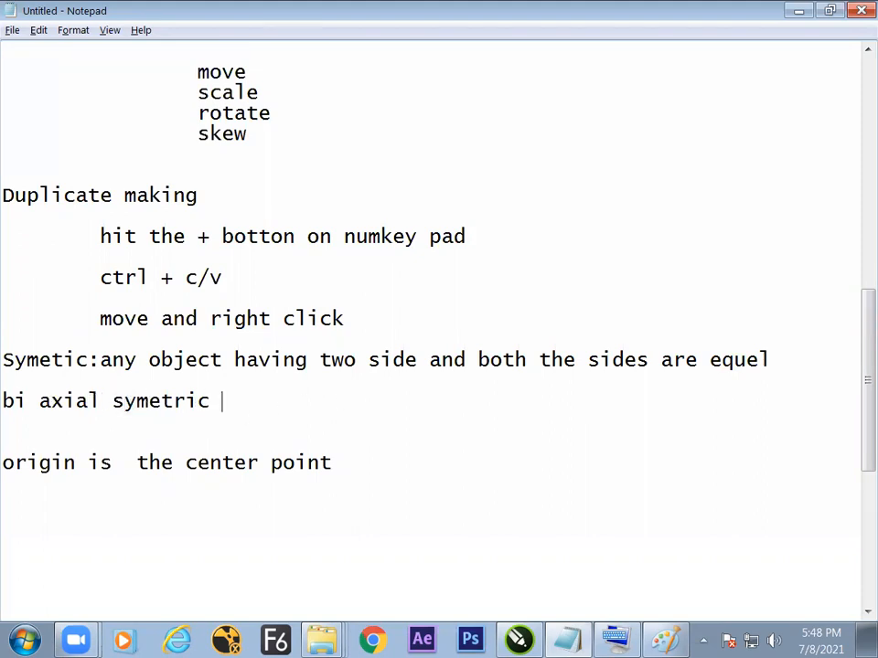
text(bo)
key(BackSpace)
key(BackSpace)
key(BackSpace)
text(: both co)
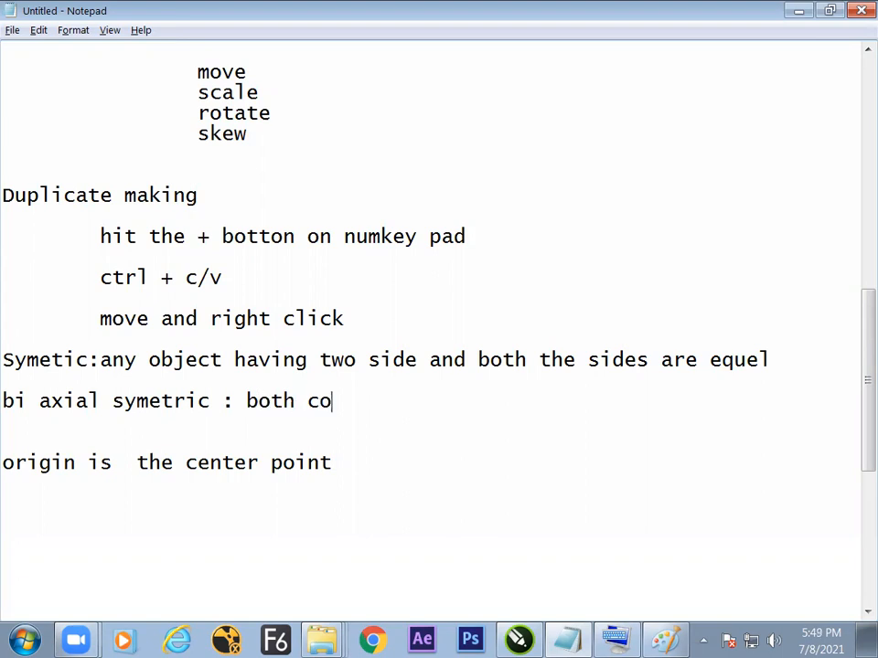
text(ordinate)
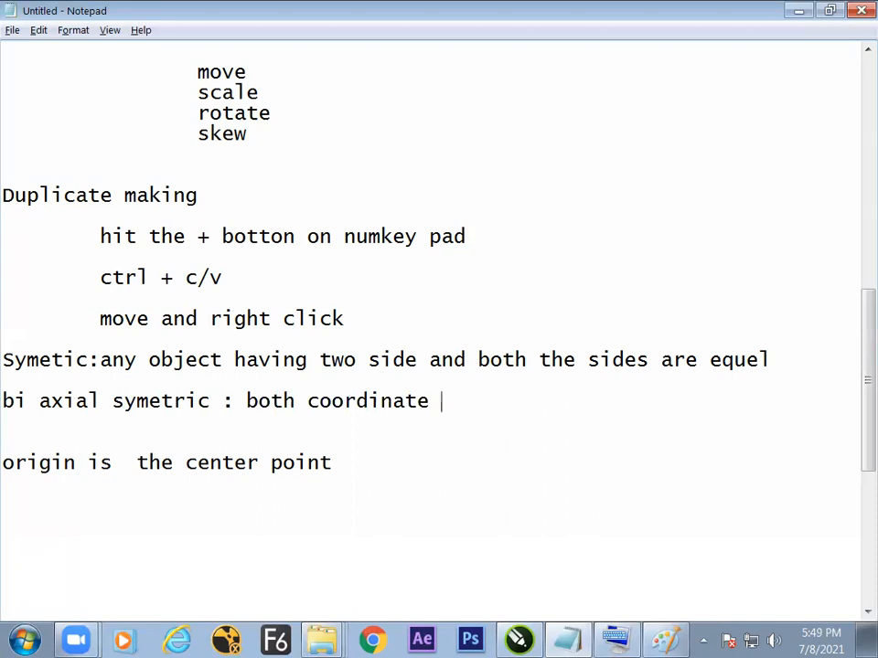
text(are same)
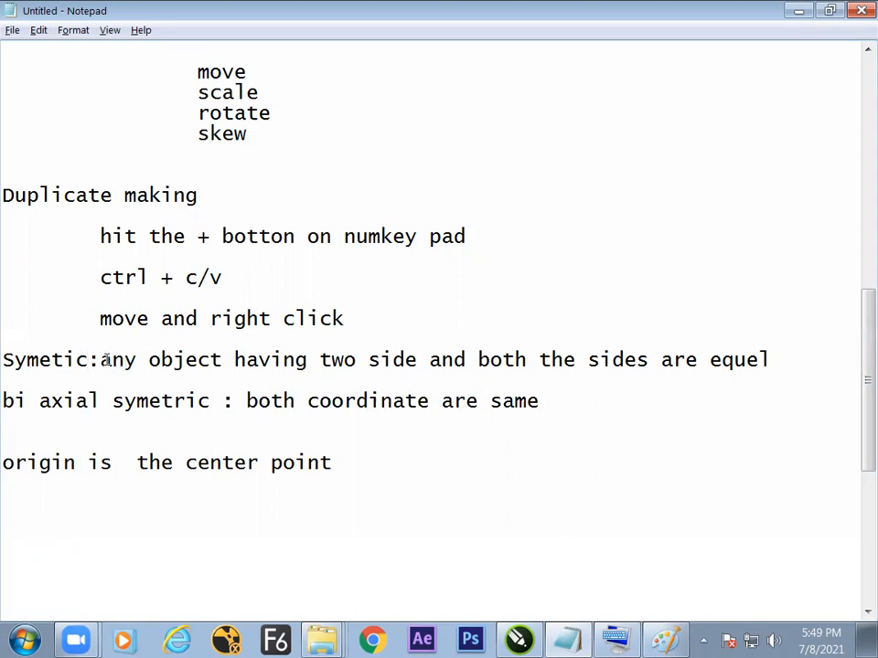
Switch to CorelDRAW and place a duplicate of the figure's upper curve pair to the right of the figure
key(alt+Tab)
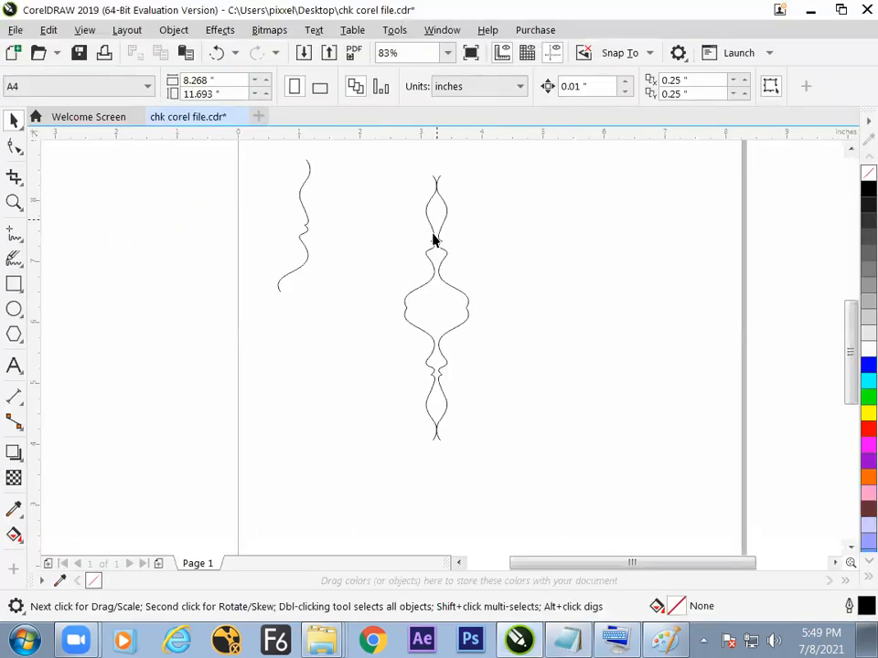
drag(356, 161, 486, 311)
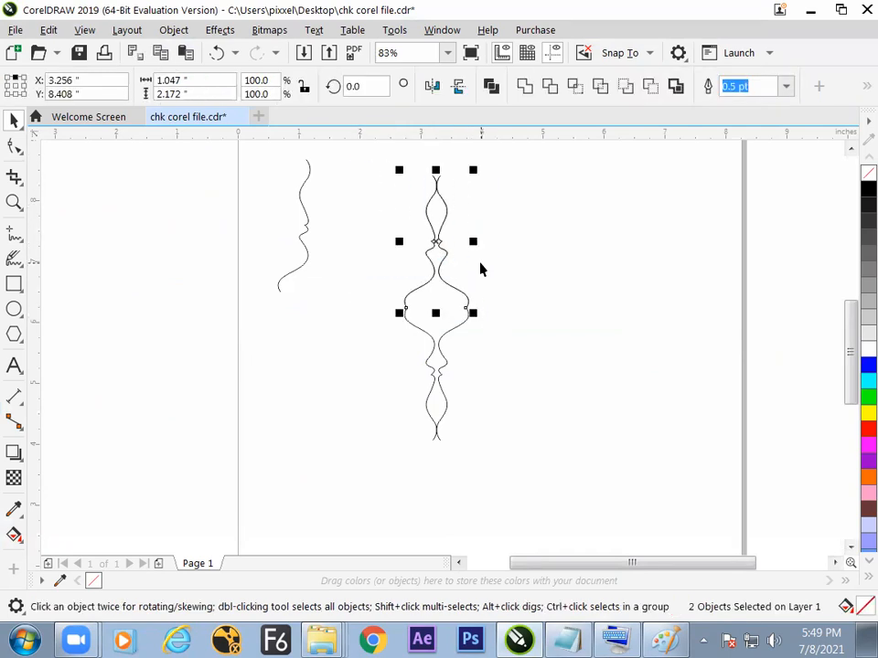
drag(440, 245, 596, 244)
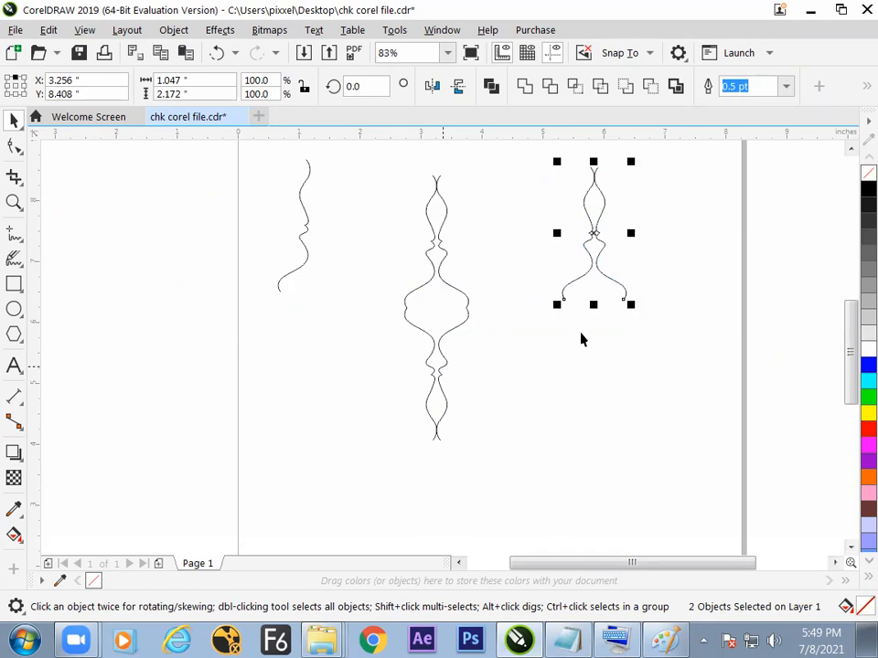
click(579, 337)
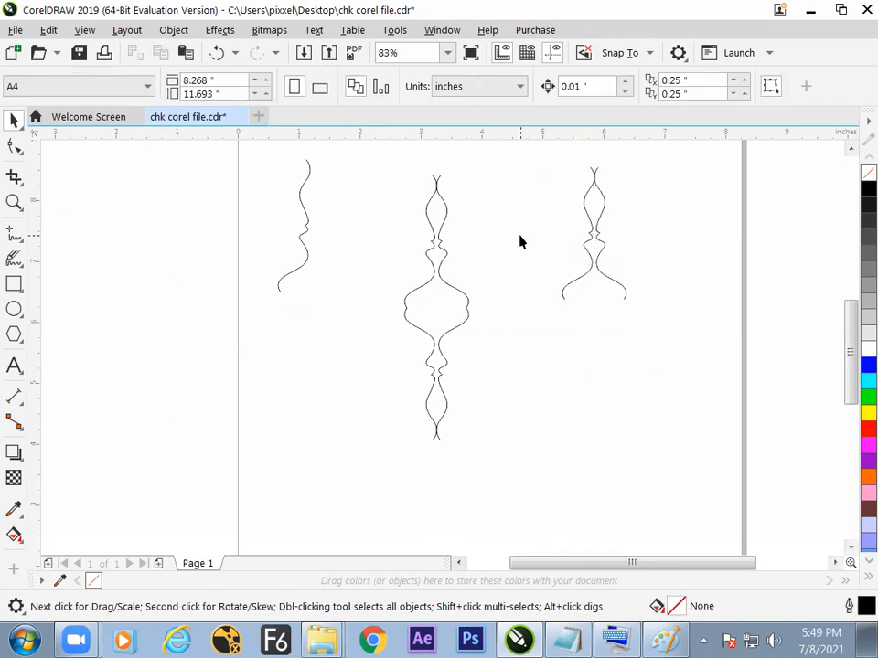
Compare the two-curve copy with the four-curve figure by selecting each one
drag(525, 245, 664, 245)
drag(546, 152, 646, 334)
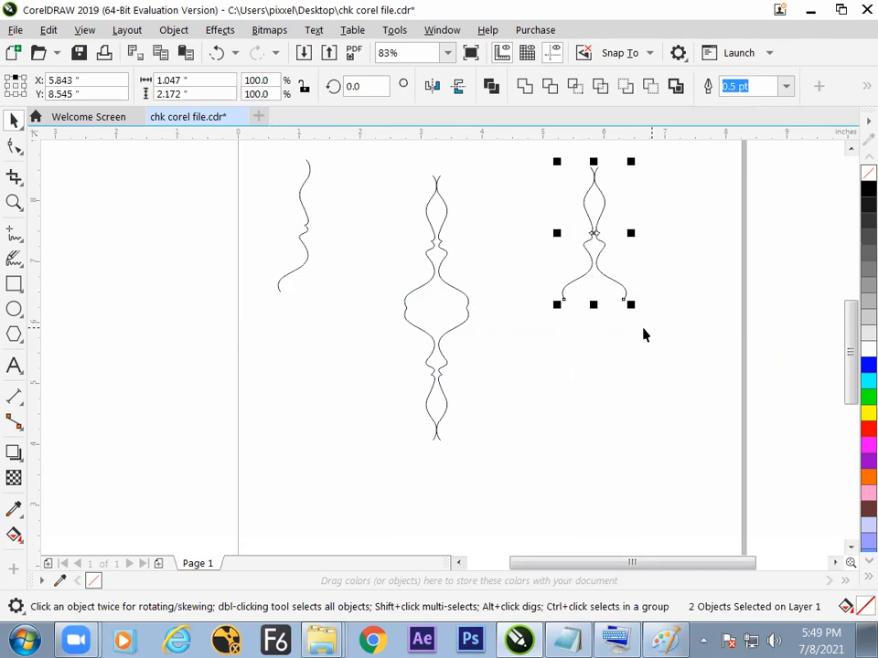
drag(481, 485, 476, 506)
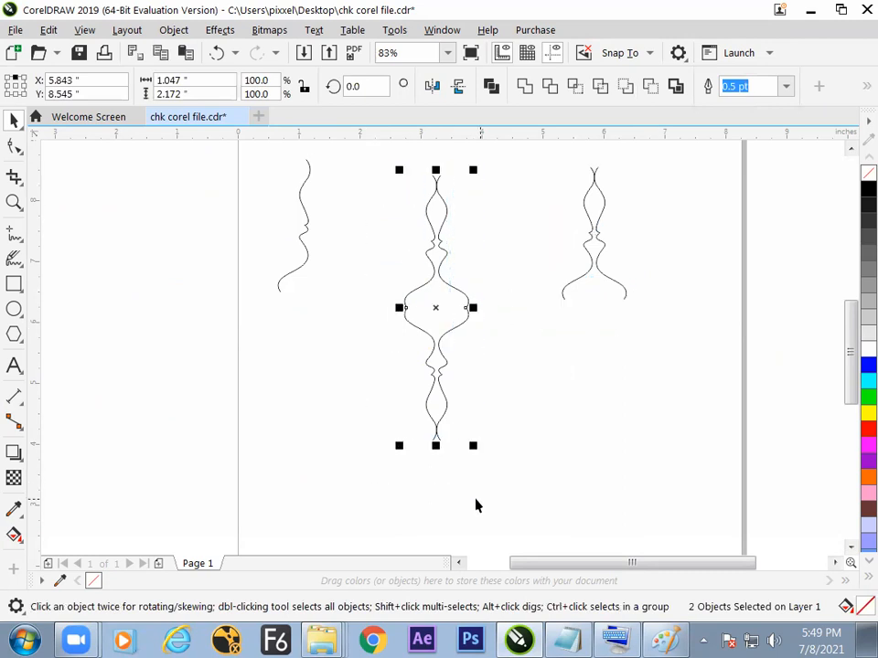
click(458, 339)
drag(391, 173, 480, 474)
Switch to Notepad and add dashed separator lines above the "Symetic" definition and below the "bi axial symetric" note
key(alt+Tab)
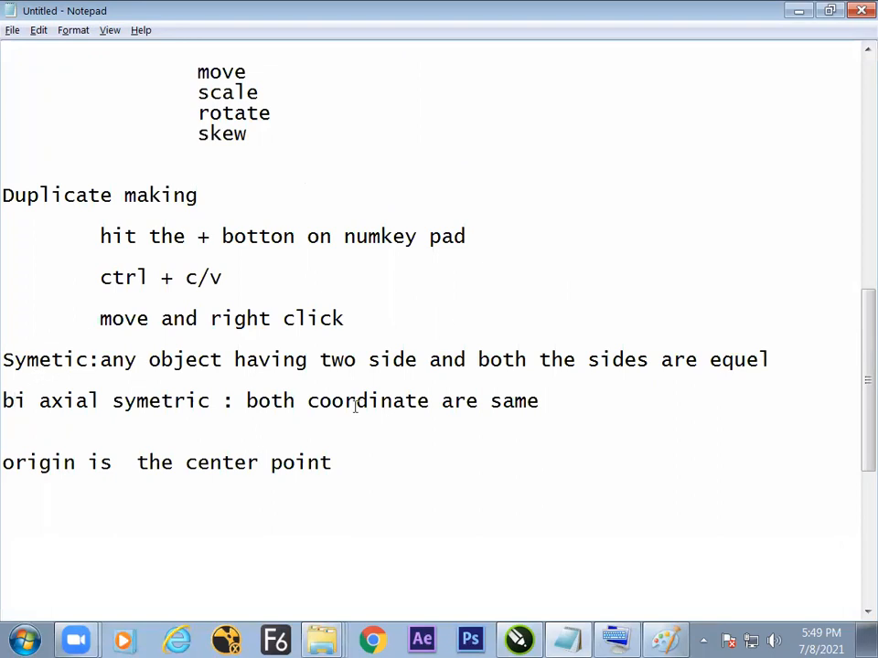
click(112, 401)
click(10, 340)
text(-------------------------------------------------------------------)
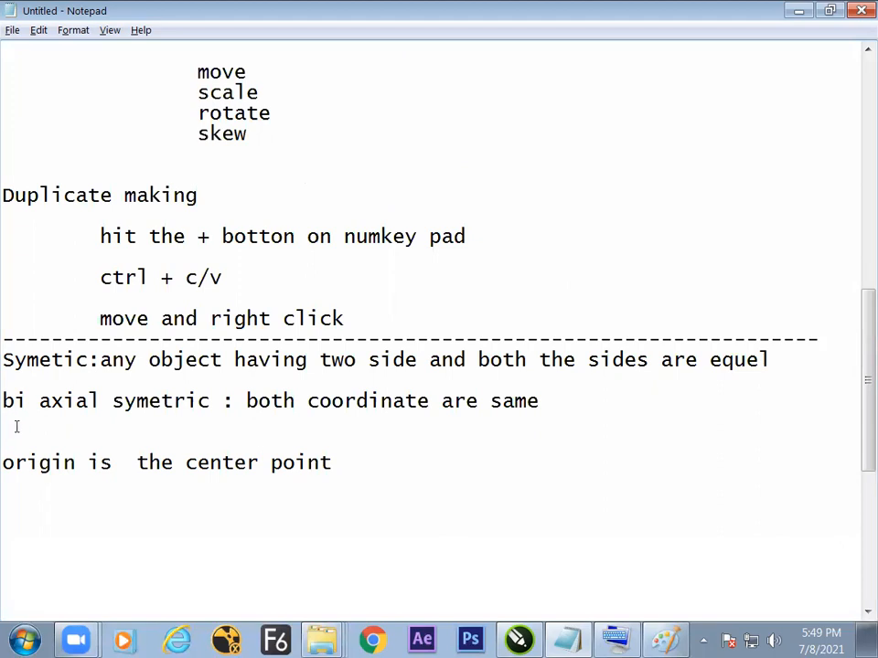
text(------------------------------------------------------------------)
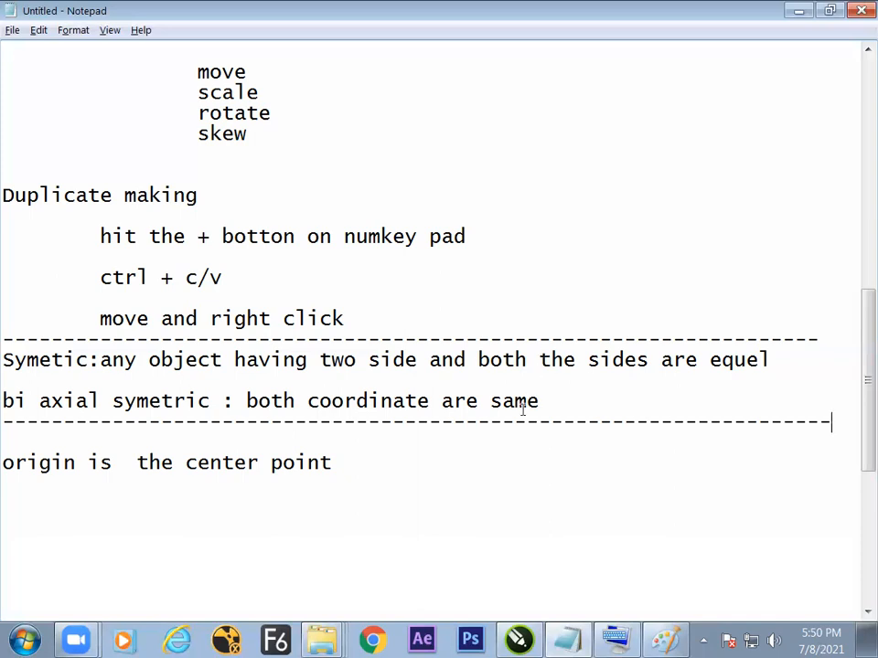
Switch to CorelDRAW and delete the two lower curves of the four-curve figure
key(alt+Tab)
click(469, 382)
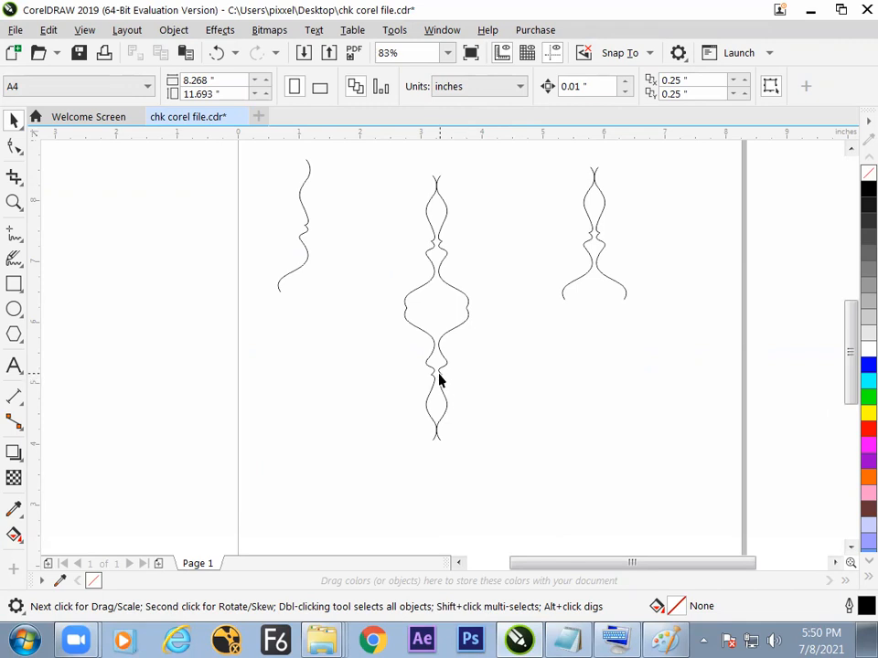
click(438, 378)
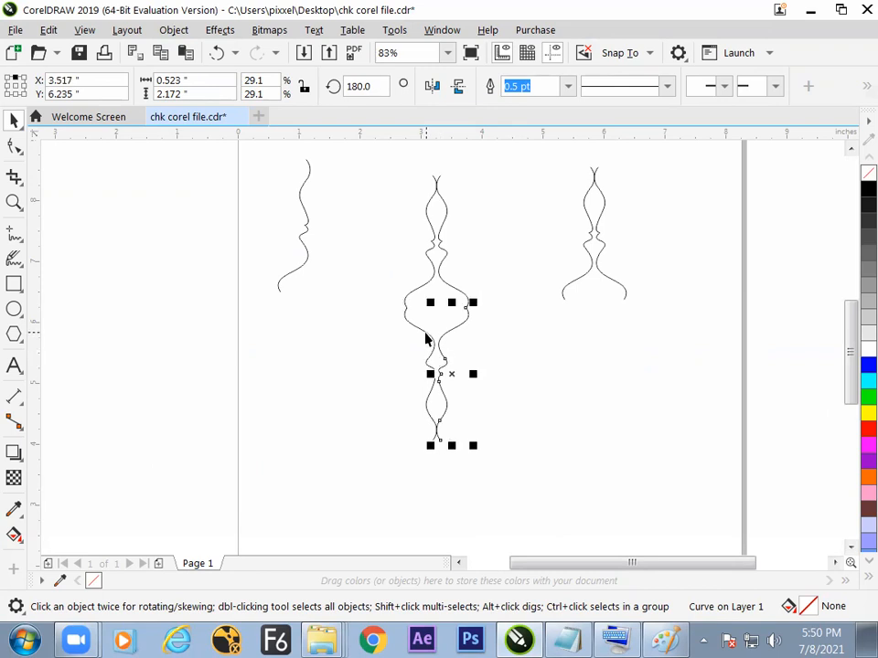
click(427, 344)
key(Delete)
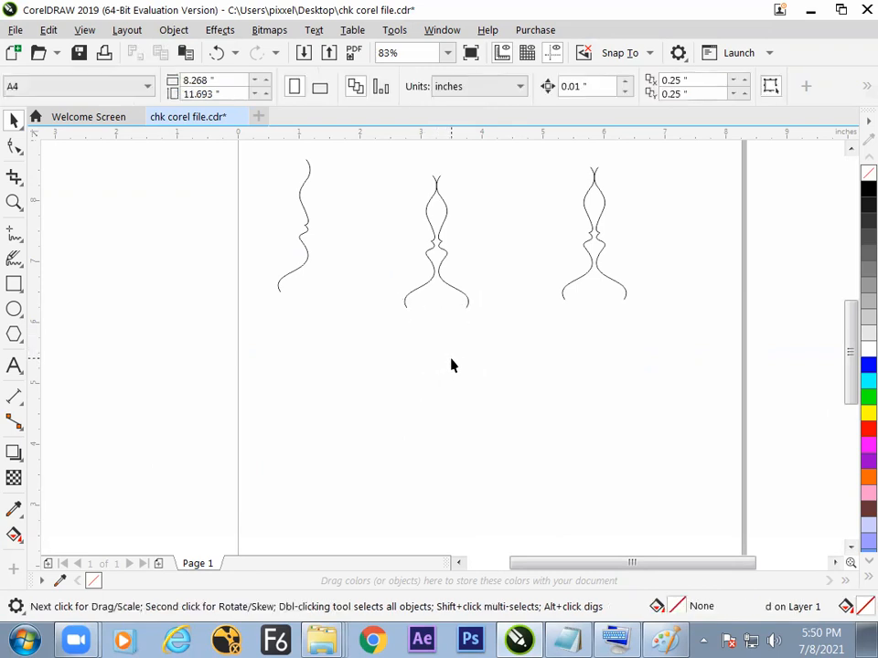
Draw a freehand wavy curve about 0.77 by 3.18 inches below the single profile curve, and delete it
click(305, 248)
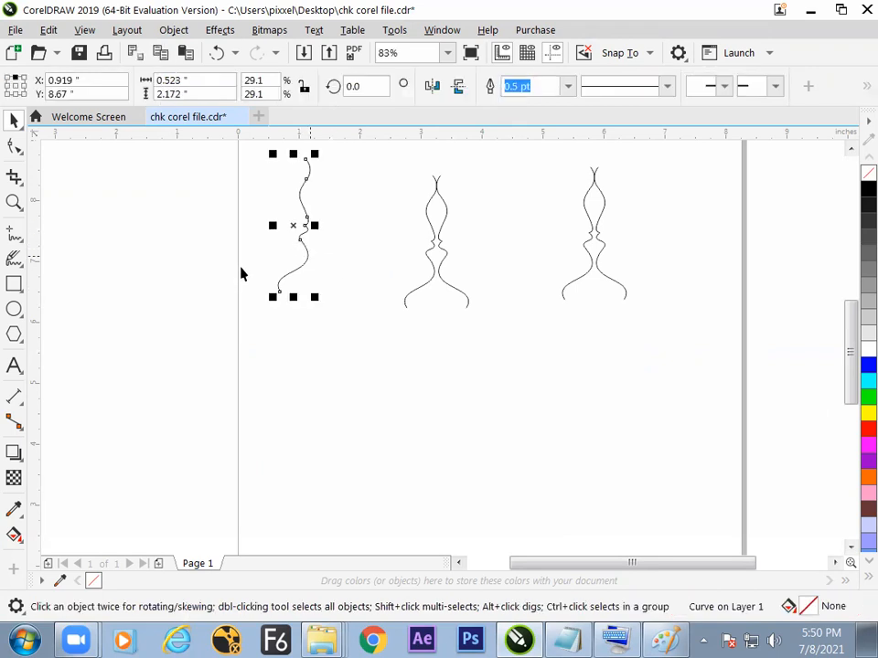
click(15, 235)
mouse_move(334, 311)
mouse_down()
mouse_move(343, 409)
mouse_move(332, 503)
mouse_up()
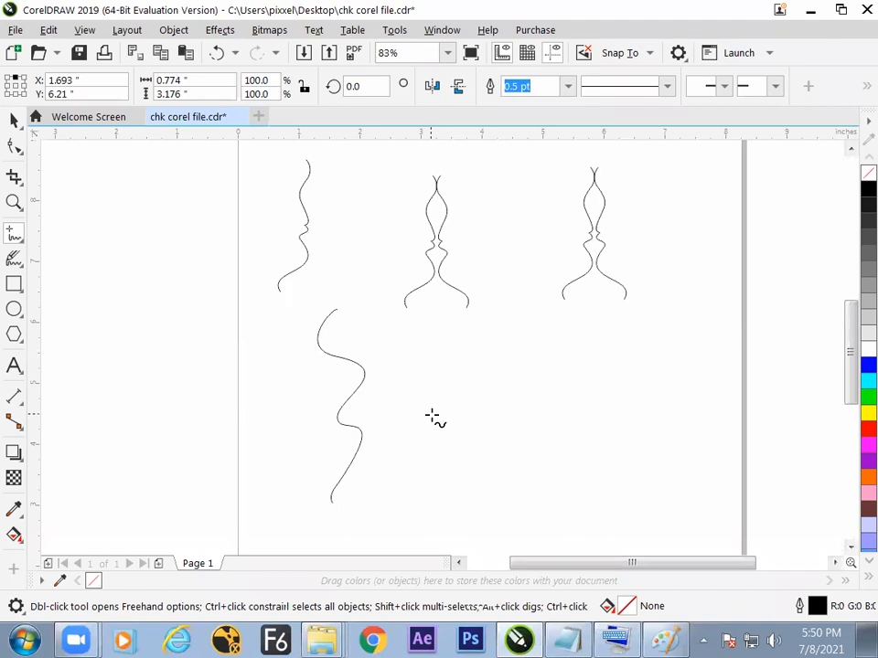
click(13, 120)
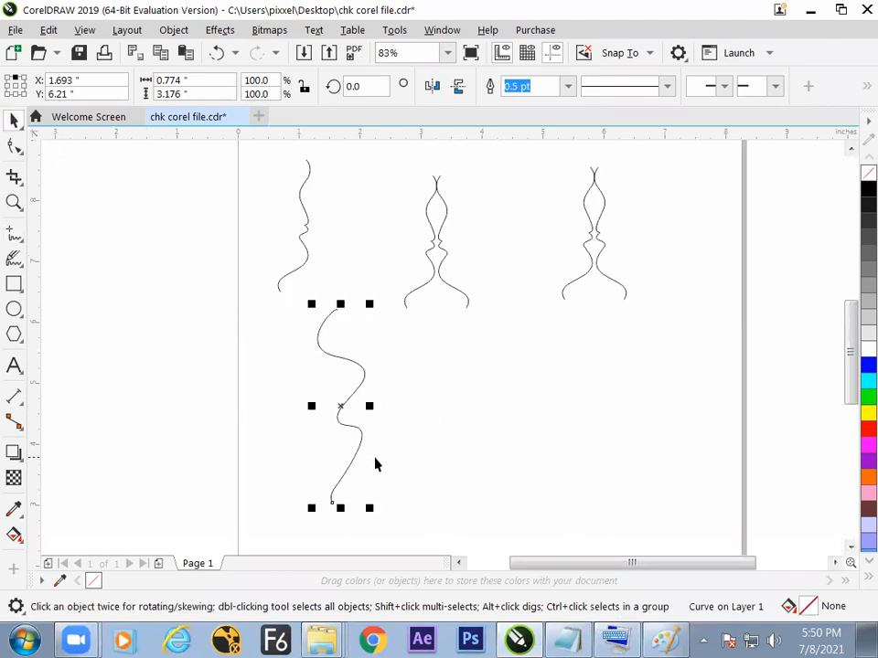
key(Delete)
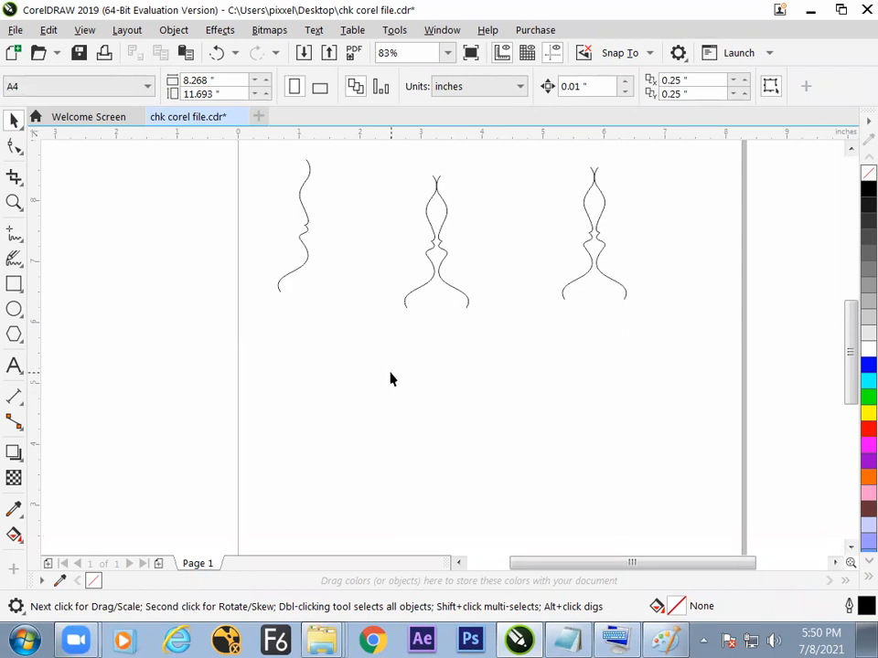
Delete the single profile curve beside the two mirrored-curve figures
click(303, 209)
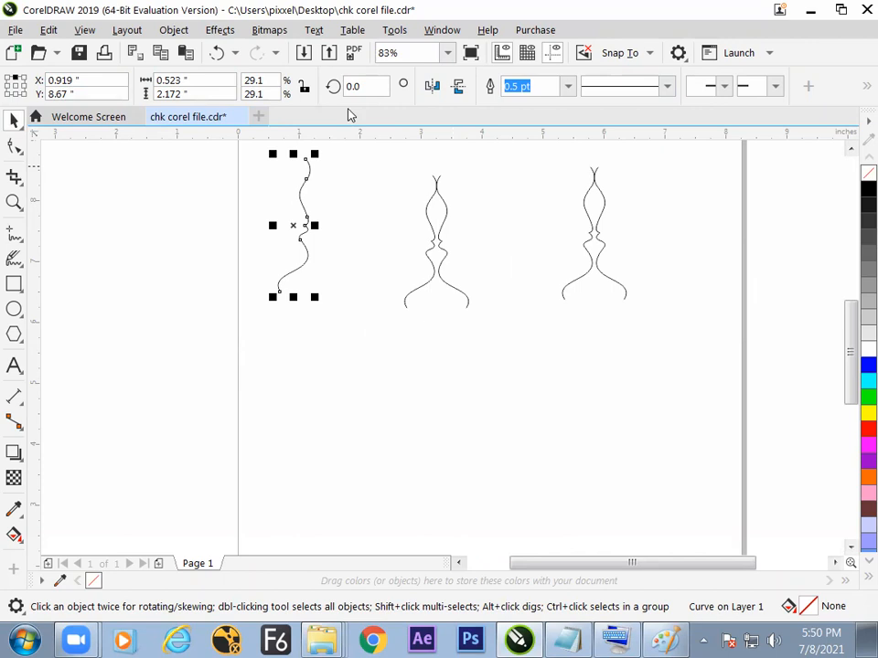
click(447, 399)
drag(336, 156, 249, 347)
key(Delete)
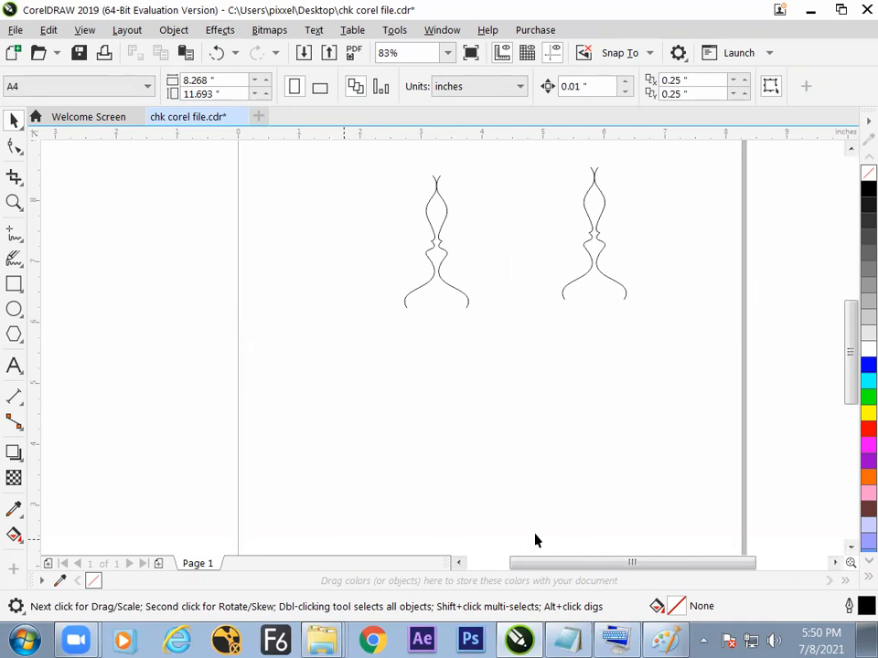
Switch to Notepad and add a "task:" heading with space above it below the origin note
key(alt+Tab)
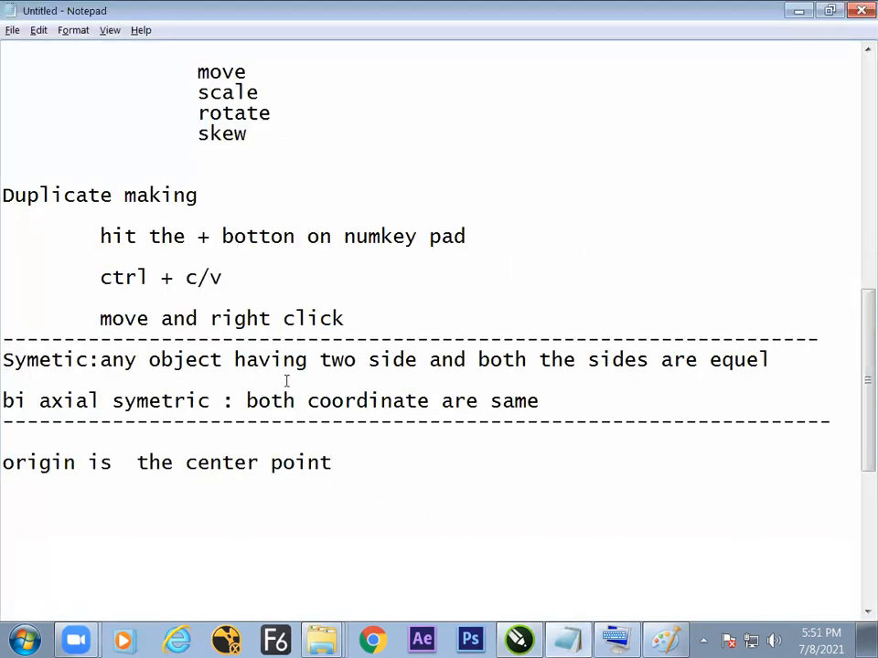
key(Return)
key(Return)
key(Return)
text(tas)
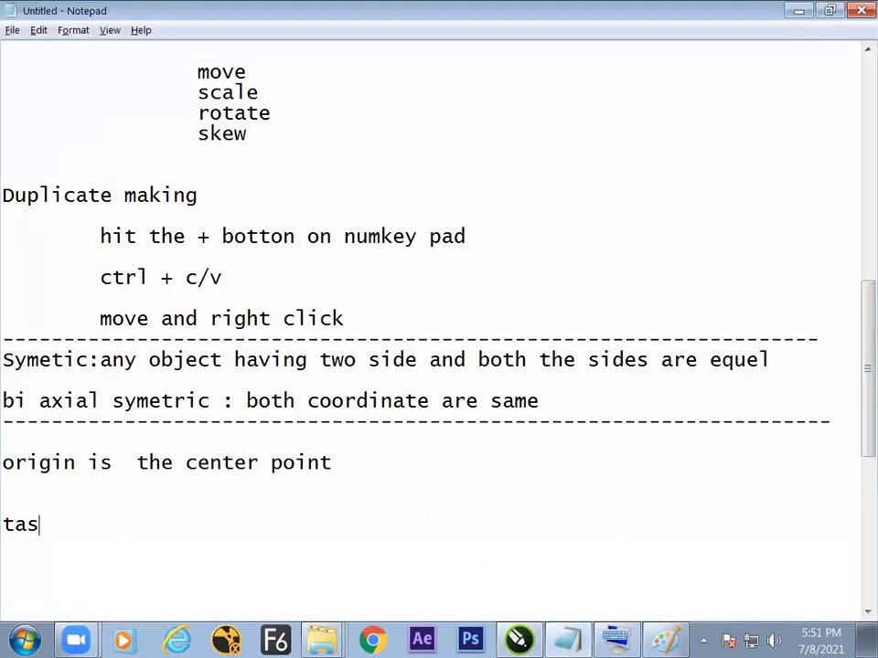
text(k:)
key(Return)
Write "makes some symetric form by using freeform tool,origin point.flips" under the task heading
text(makes s)
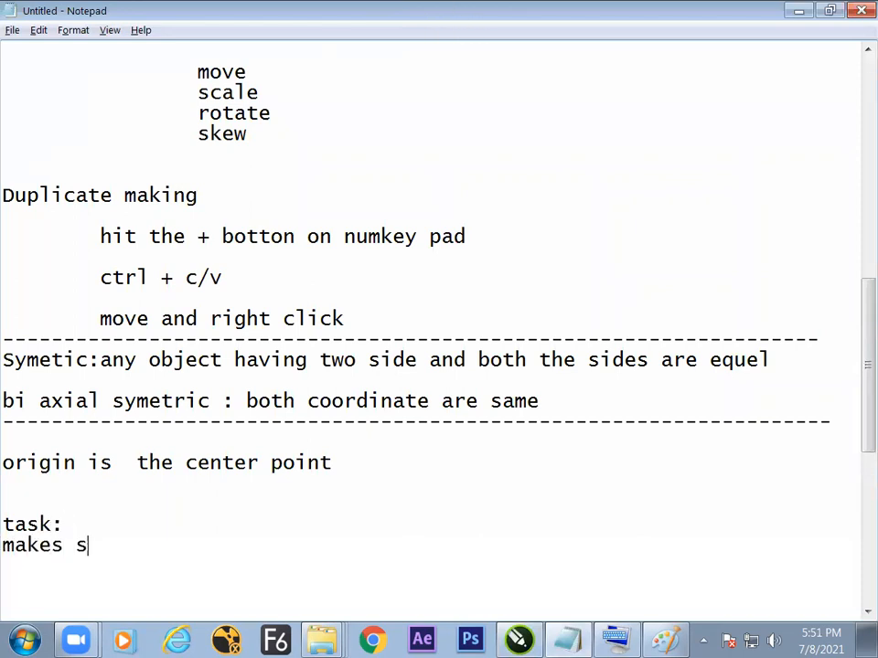
text(ome sy)
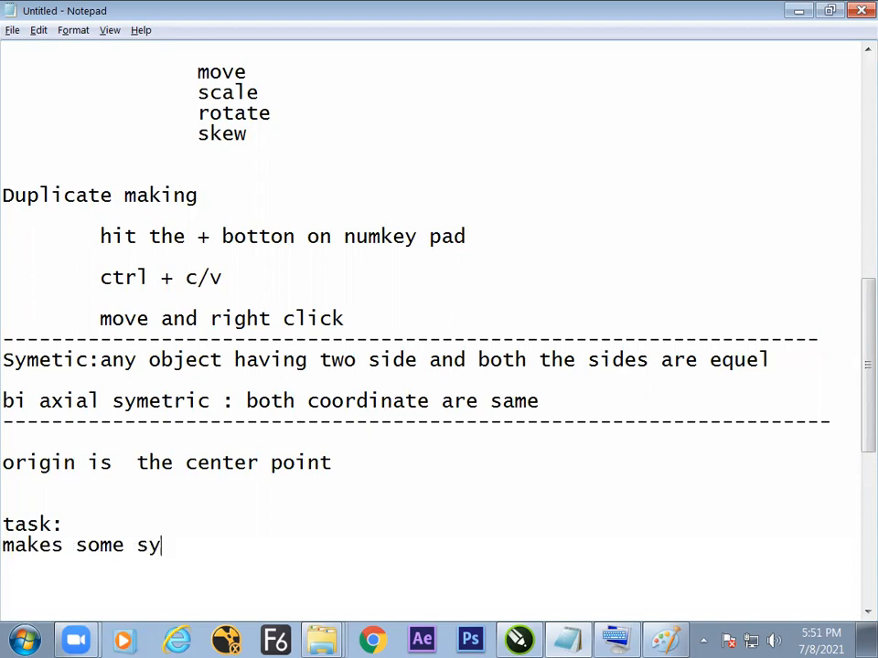
text(metric form)
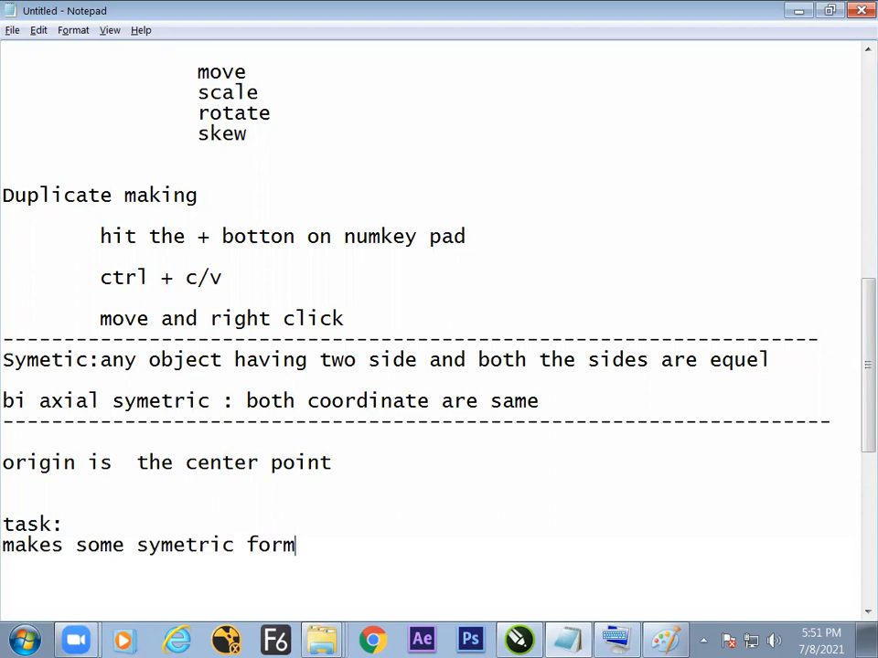
text( by using )
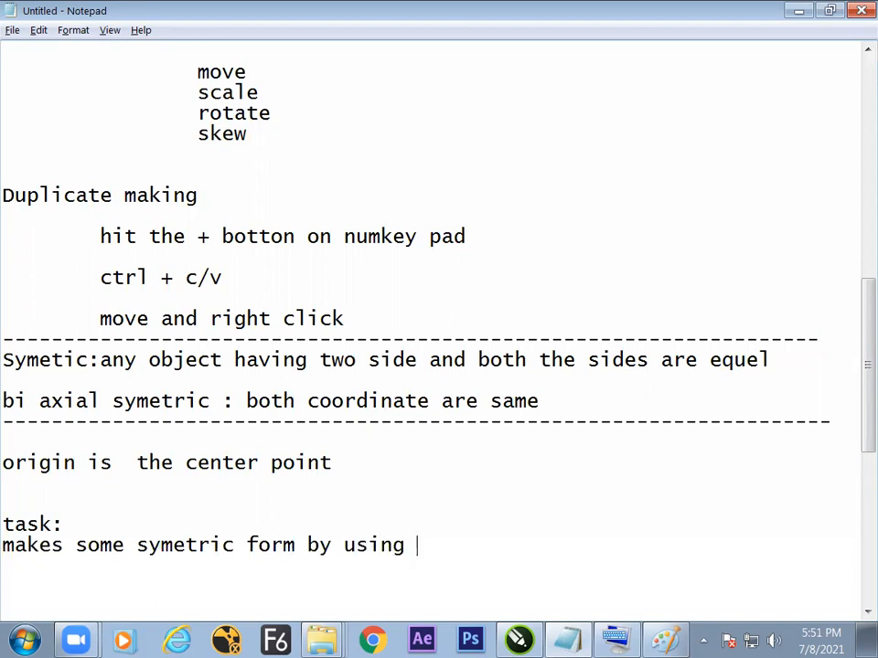
text(freefor)
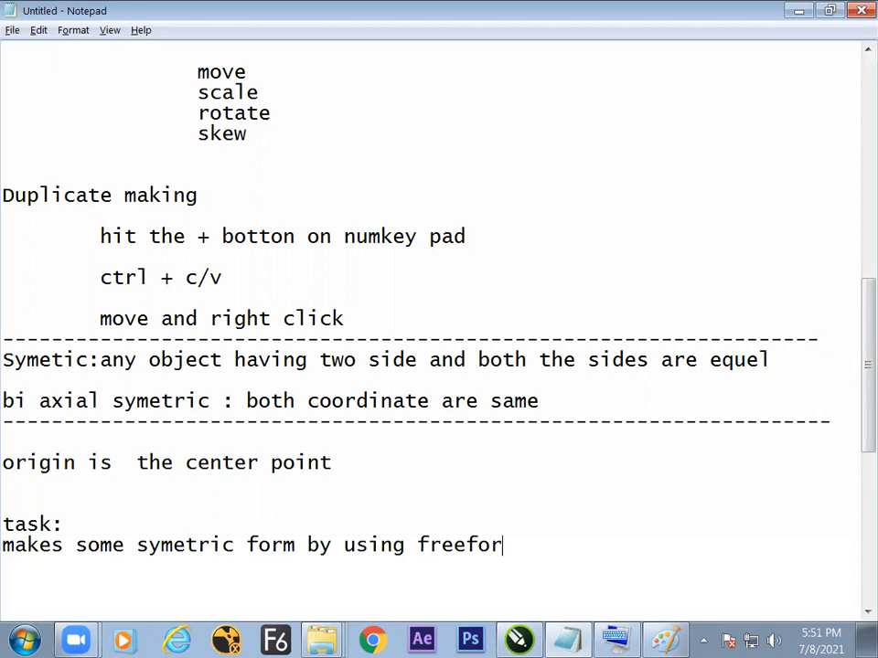
text(m tool ad)
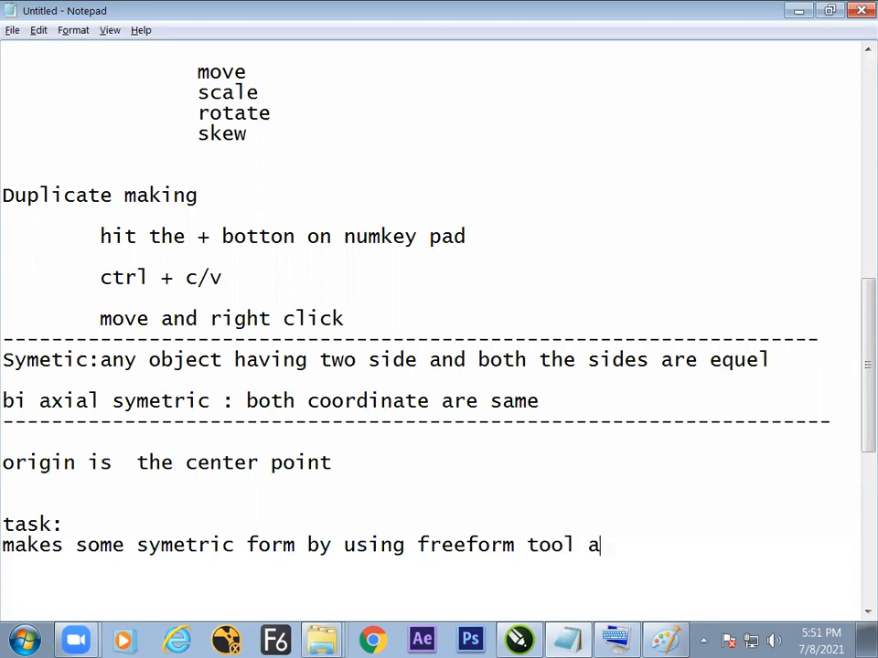
key(BackSpace)
key(BackSpace)
key(BackSpace)
key(BackSpace)
text(lm)
key(BackSpace)
text(,origin poing)
key(BackSpace)
text(t.flips)
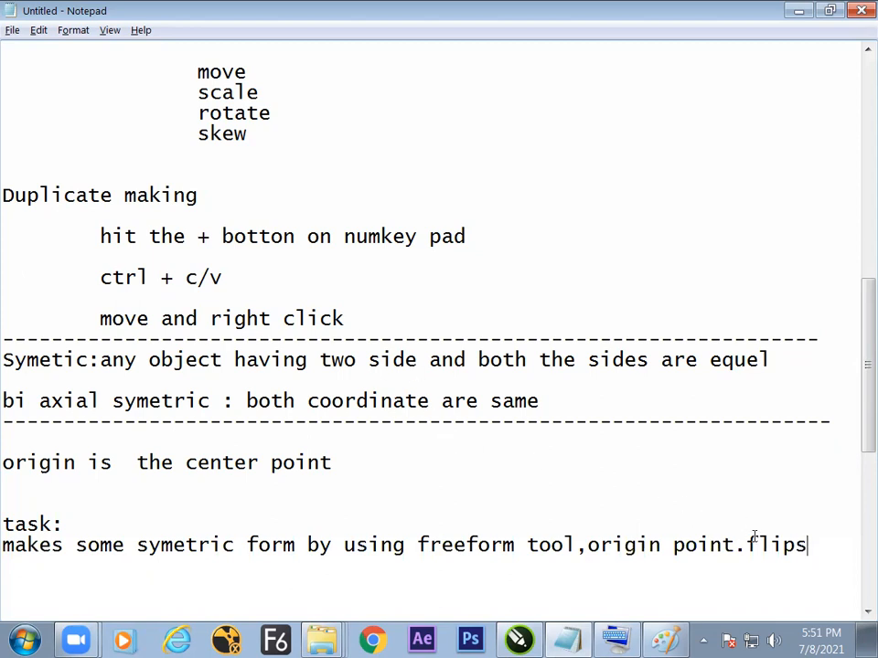
Add a dashed separator line below the task note, followed by several blank lines
key(Return)
key(Return)
text(-----------------------------------------------------------------)
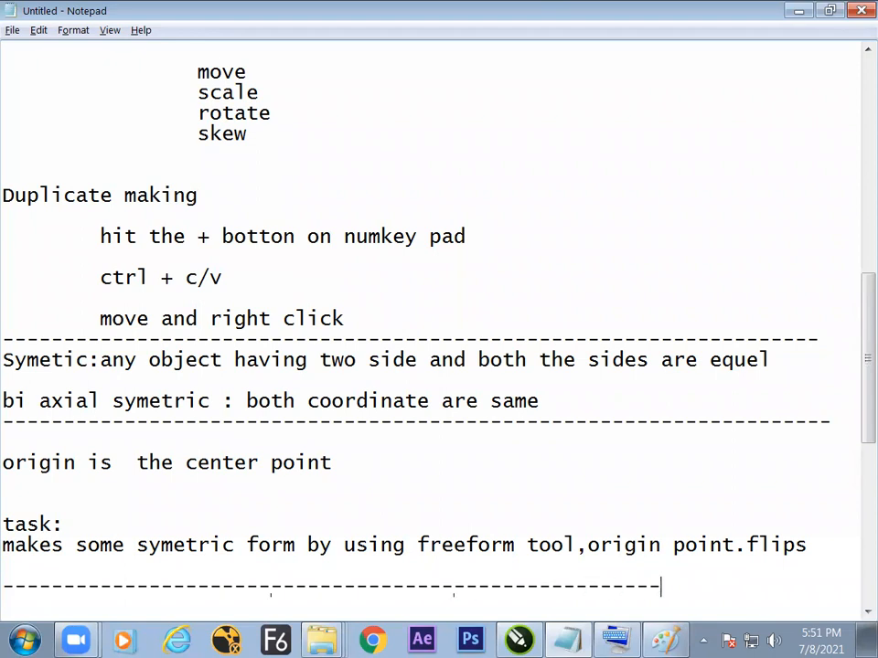
key(Return)
key(Return)
key(Return)
key(Return)
key(Return)
key(Return)
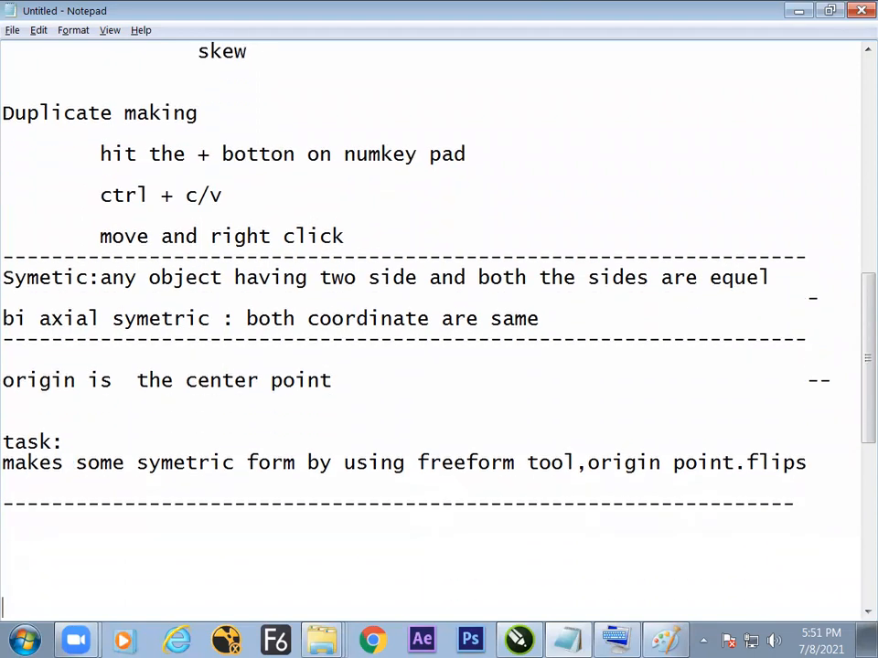
Switch to CorelDRAW and create a new blank document with the offered settings
key(alt+Tab)
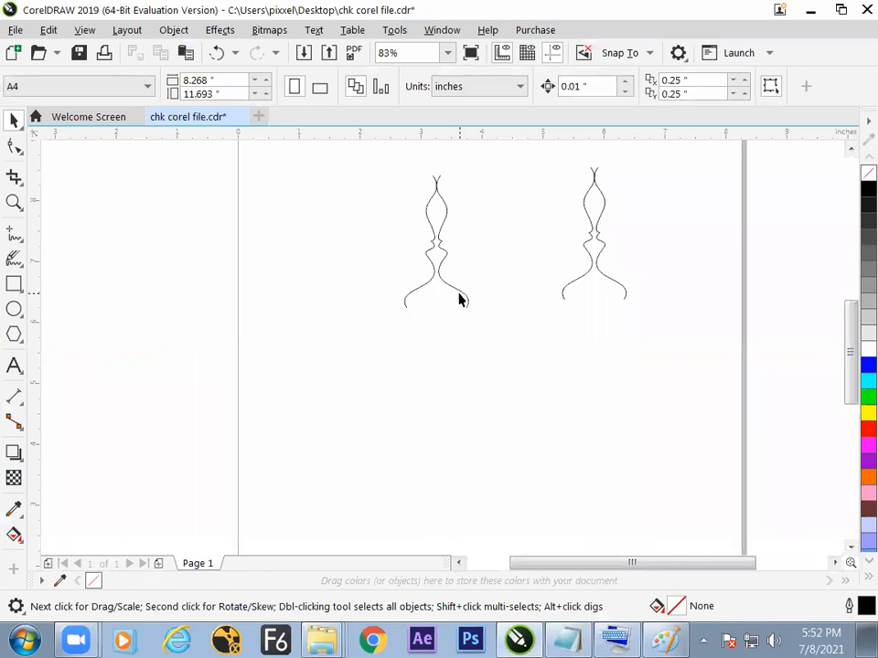
click(461, 300)
click(337, 284)
key(ctrl+n)
key(Return)
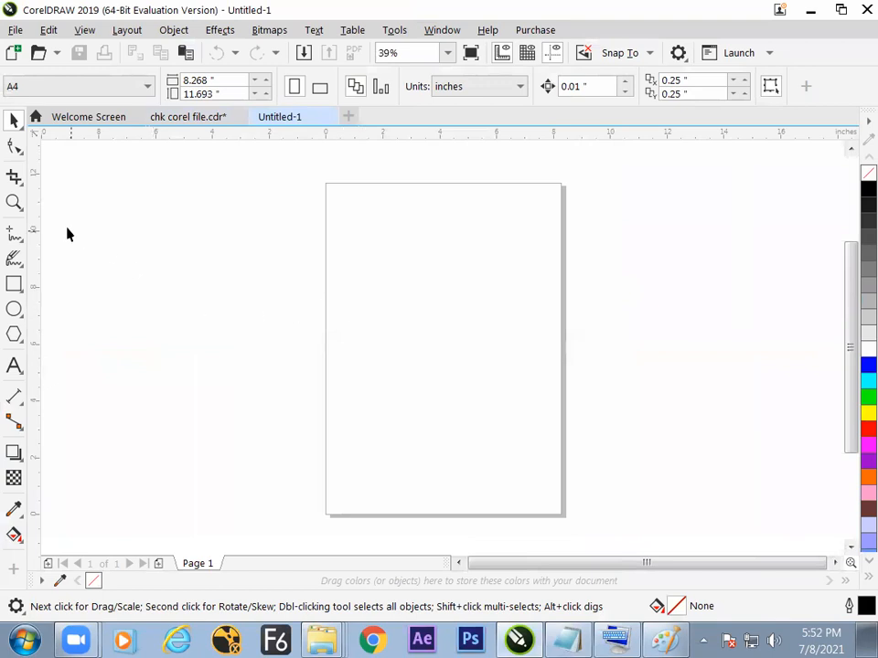
Draw a freehand wavy curve about 0.78 by 3.4 inches on the upper part of the page, and delete it
click(14, 234)
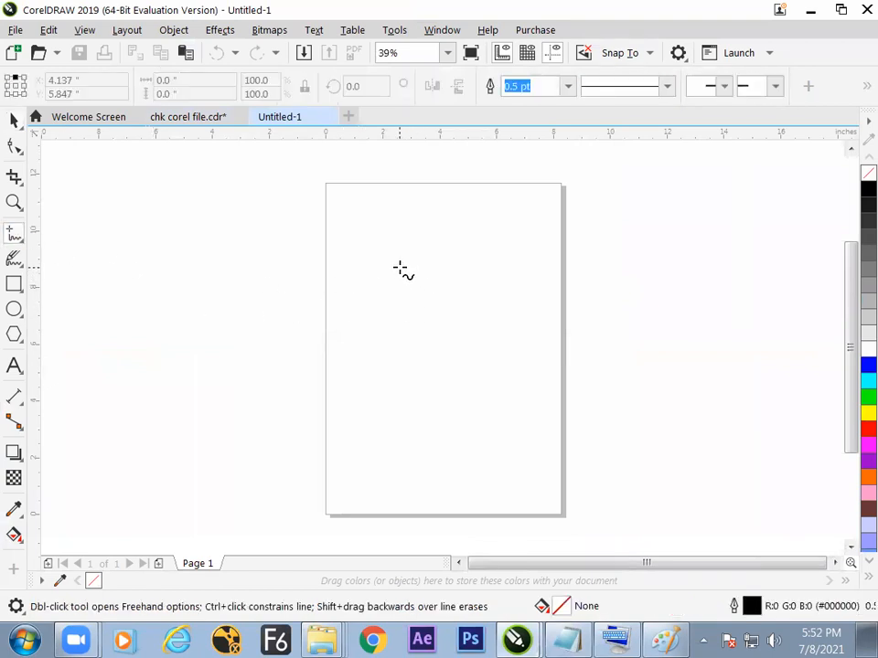
mouse_move(400, 260)
mouse_down()
mouse_move(400, 293)
mouse_move(387, 316)
mouse_move(389, 386)
mouse_move(407, 405)
mouse_move(380, 428)
mouse_move(396, 441)
mouse_move(382, 468)
mouse_move(395, 438)
mouse_move(383, 436)
mouse_move(402, 405)
mouse_move(395, 352)
mouse_up()
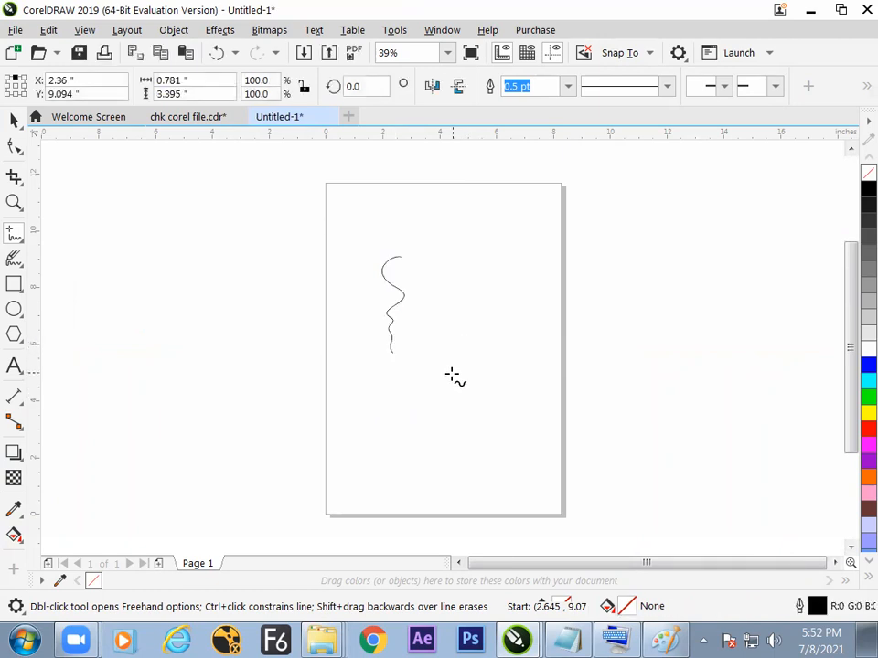
key(Delete)
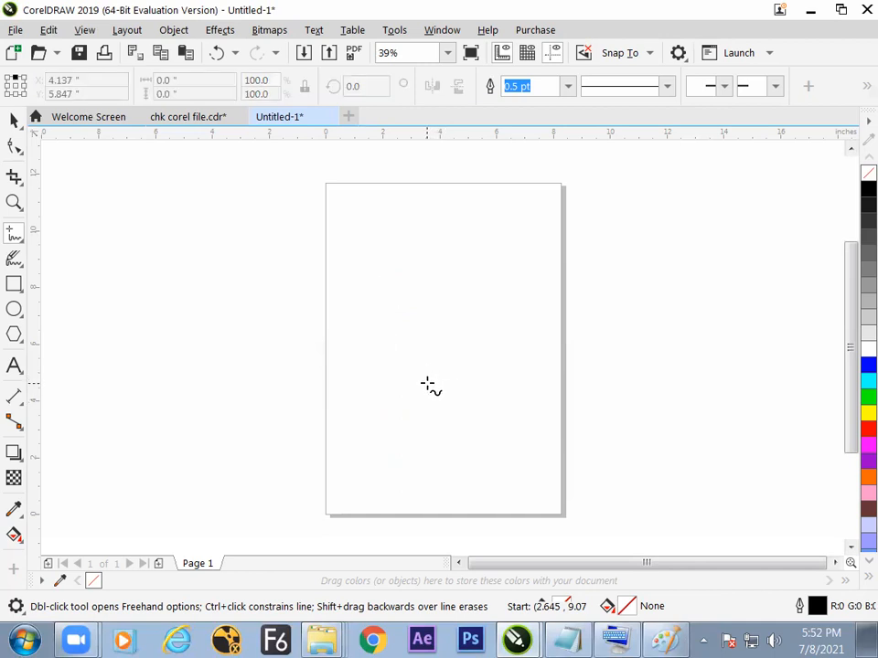
Draw a long freehand wave across the page, erase it backwards to an arc about 5.01 by 4.54 inches, and delete it
mouse_move(172, 368)
mouse_down()
mouse_move(231, 249)
mouse_move(422, 335)
mouse_move(603, 288)
mouse_move(619, 306)
mouse_up()
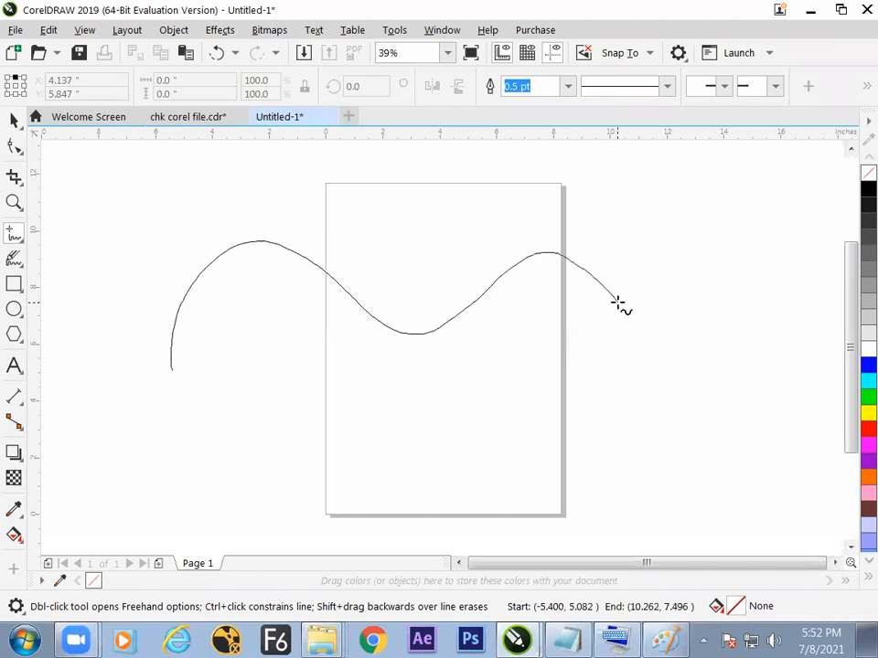
mouse_move(618, 305)
mouse_down()
mouse_move(586, 267)
mouse_move(531, 251)
mouse_move(471, 305)
mouse_move(420, 324)
mouse_move(372, 314)
mouse_move(311, 263)
mouse_up()
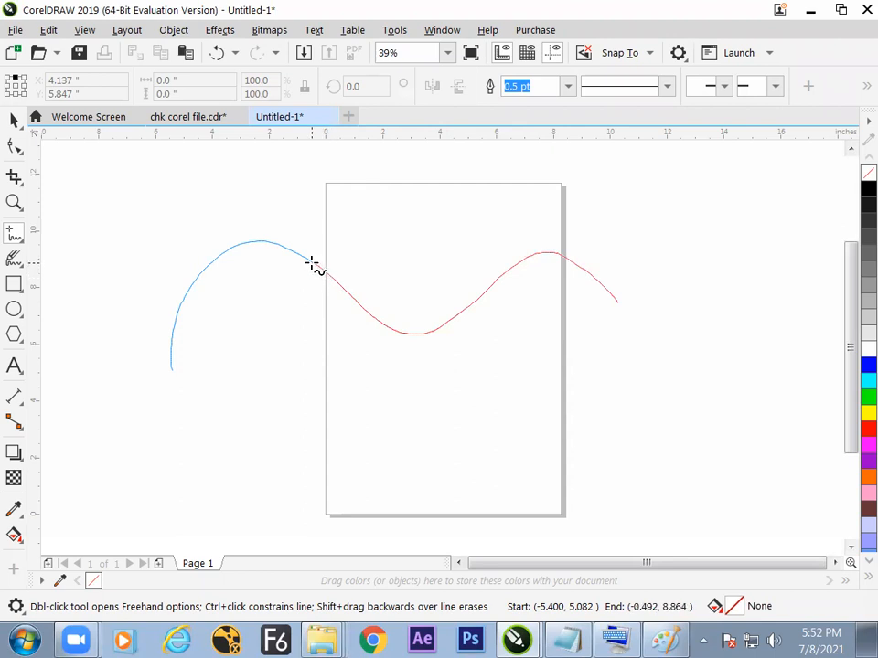
drag(311, 264, 315, 267)
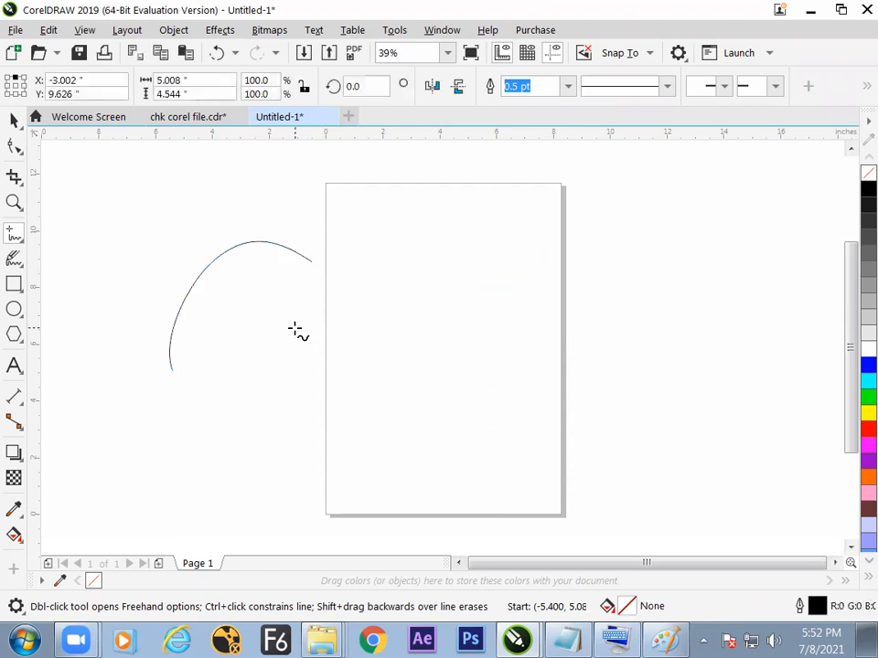
key(Delete)
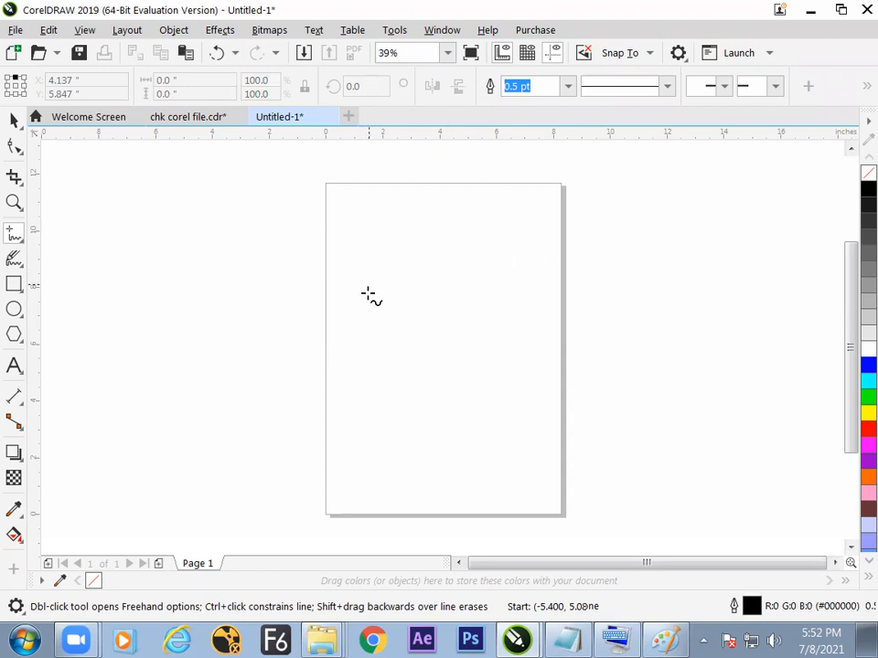
Draw a freehand arc about 1.65 by 2.09 inches on the page
mouse_move(355, 341)
mouse_down()
mouse_move(394, 286)
mouse_move(496, 337)
mouse_move(442, 294)
mouse_move(400, 290)
mouse_up()
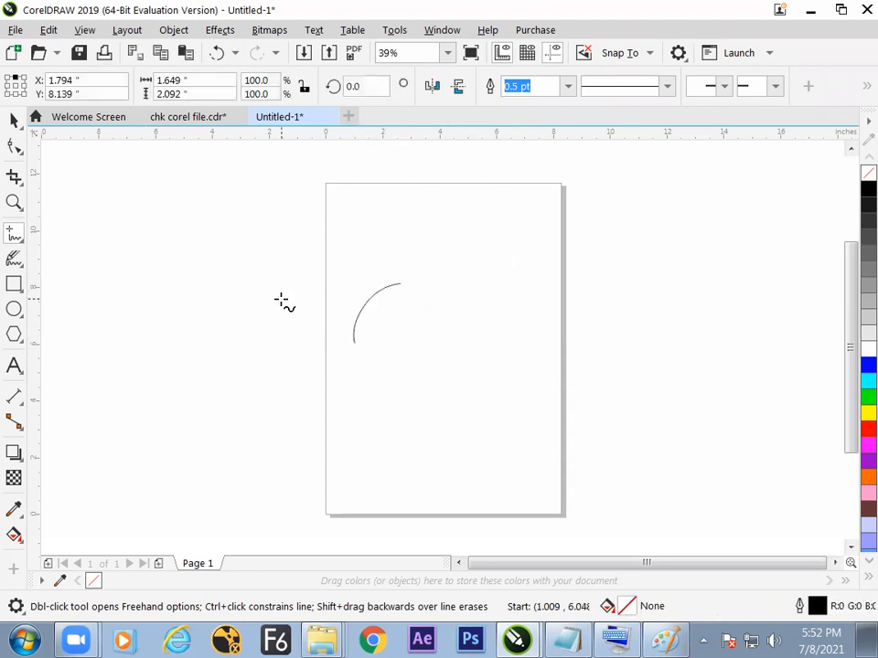
Switch to Notepad and save the notes on the Desktop as "corel 2nd class"
key(alt+Tab)
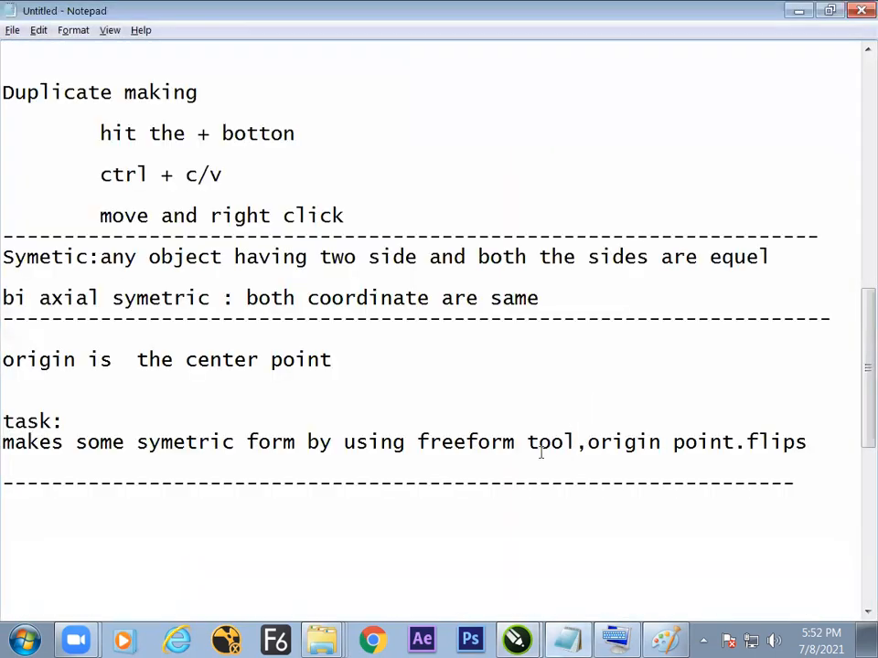
drag(857, 372, 856, 188)
click(12, 29)
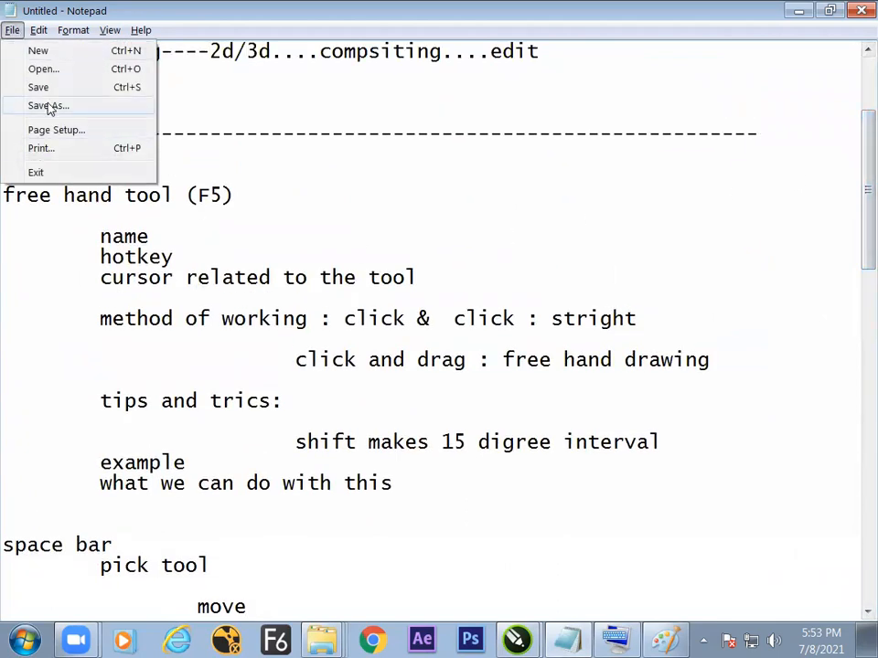
click(48, 108)
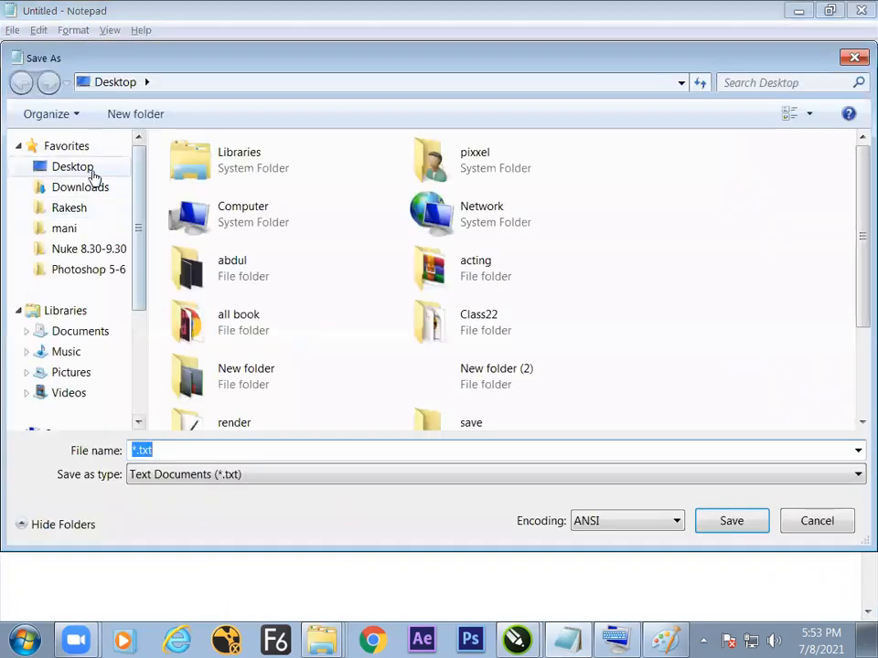
double_click(186, 453)
text(c)
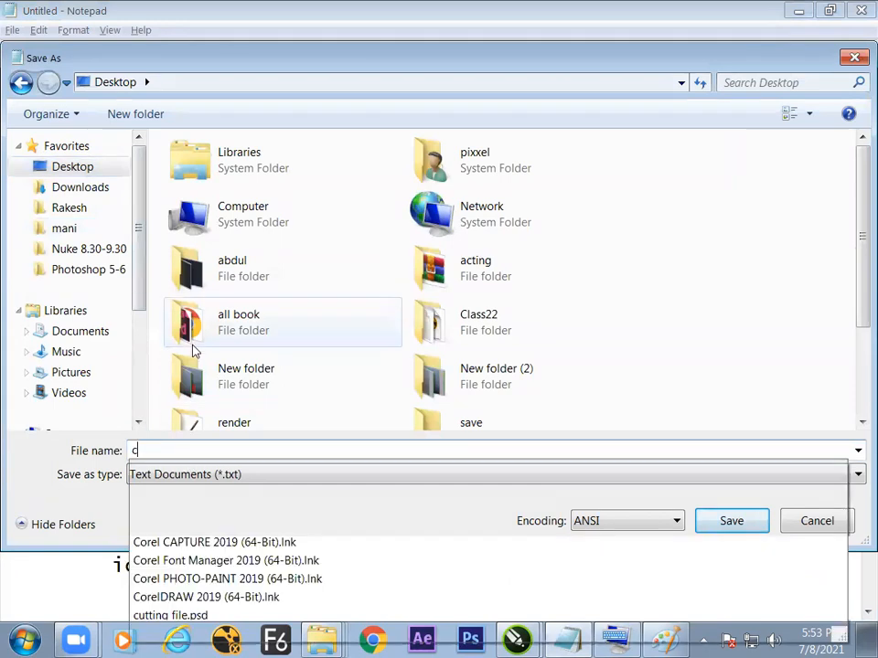
text(orel)
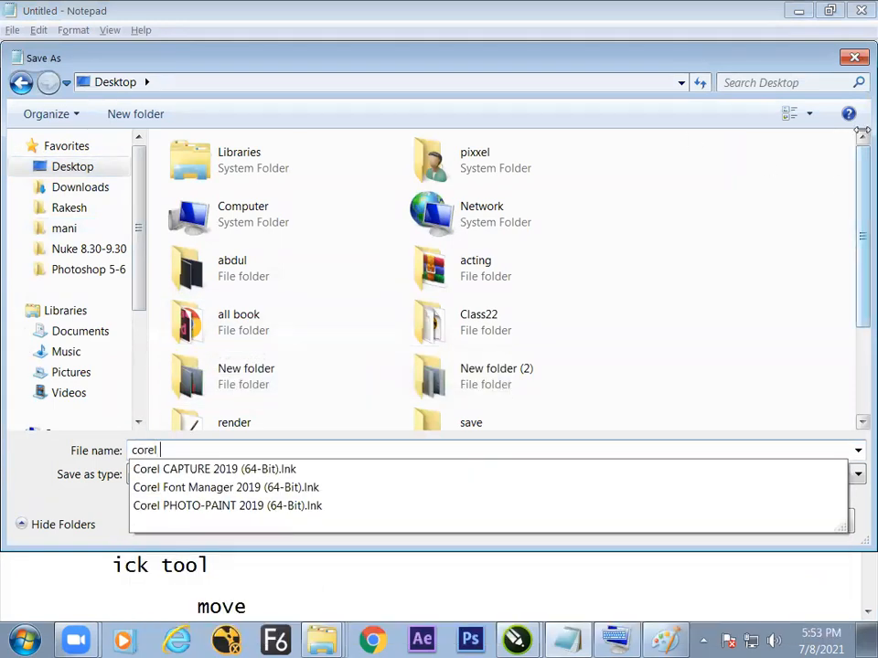
text( 1)
key(BackSpace)
text(2nd )
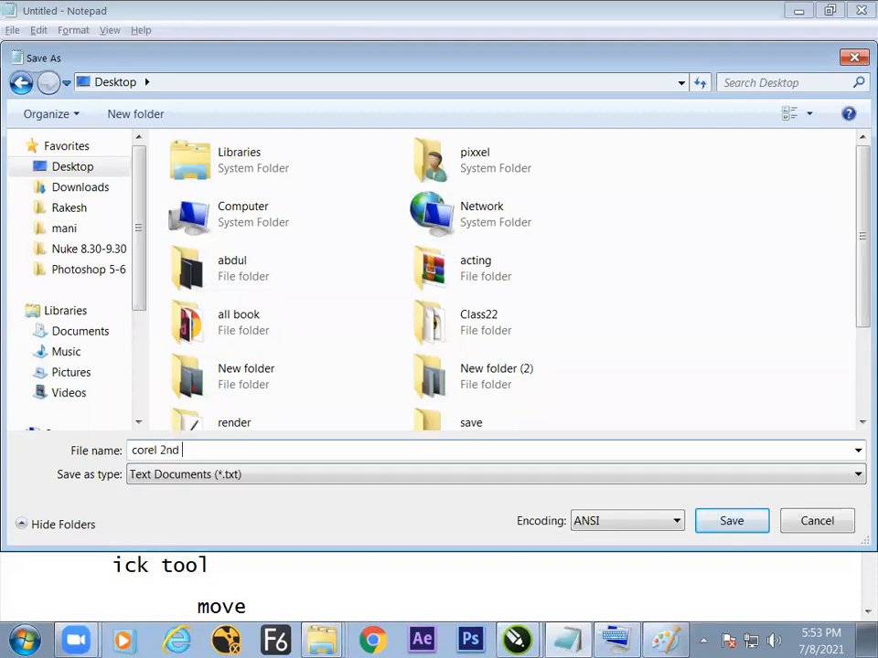
text(class)
key(Return)
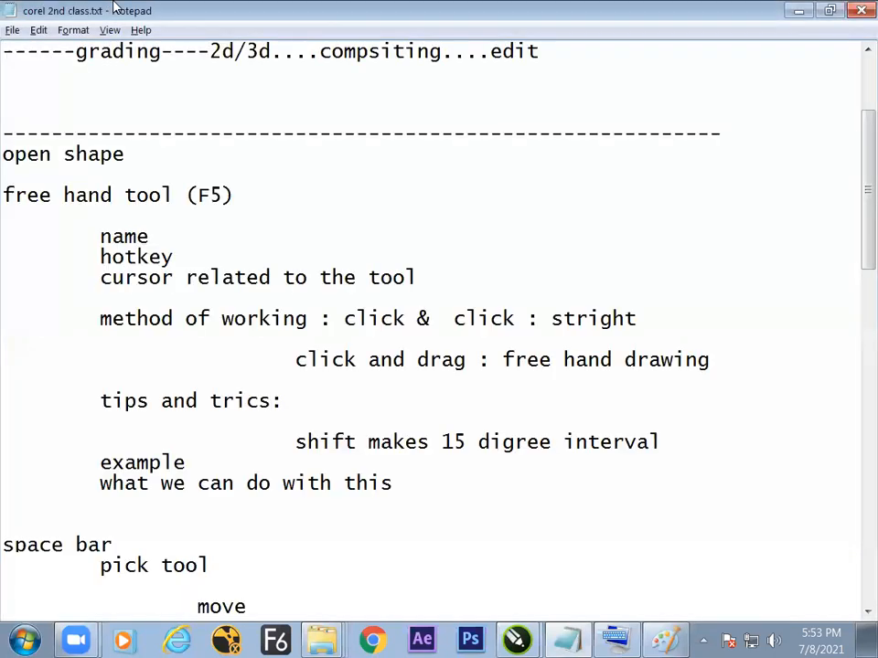
Show the desktop to check the saved corel 2nd class.txt file, and return to Notepad
key(super+d)
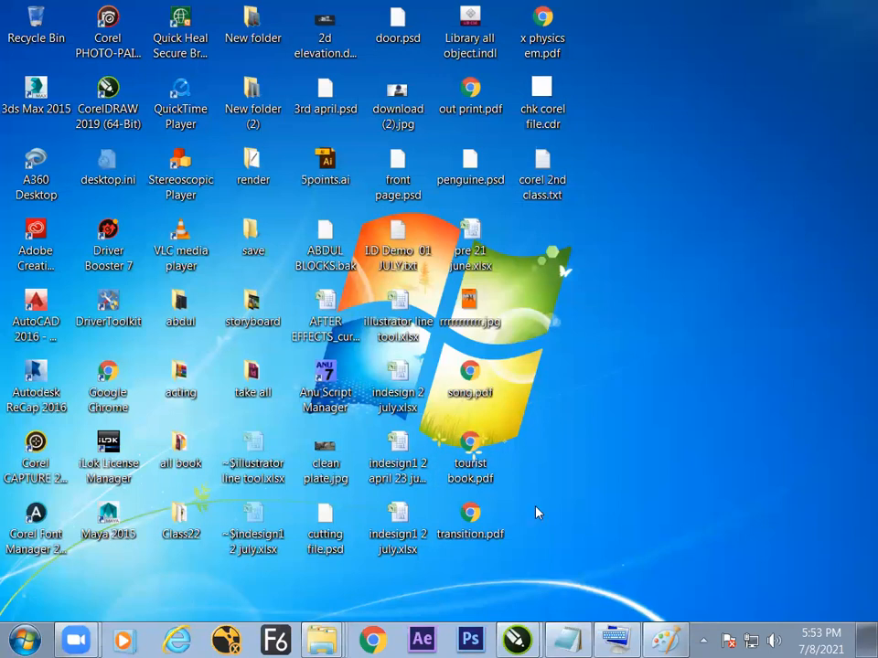
drag(542, 174, 486, 249)
key(super+d)
Number the "shift makes 15 digree interval" tip with "1."
click(659, 442)
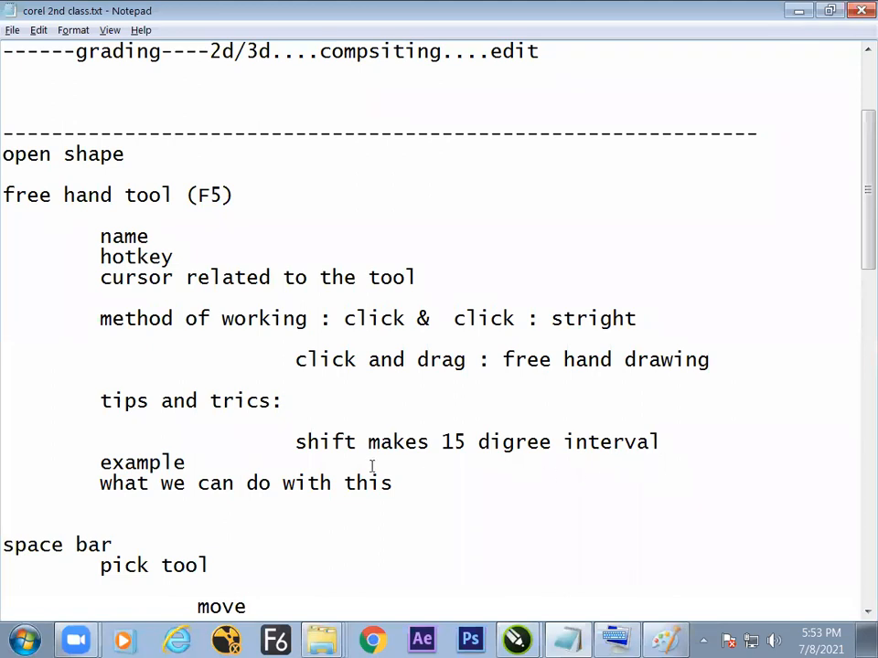
click(295, 442)
text(1.)
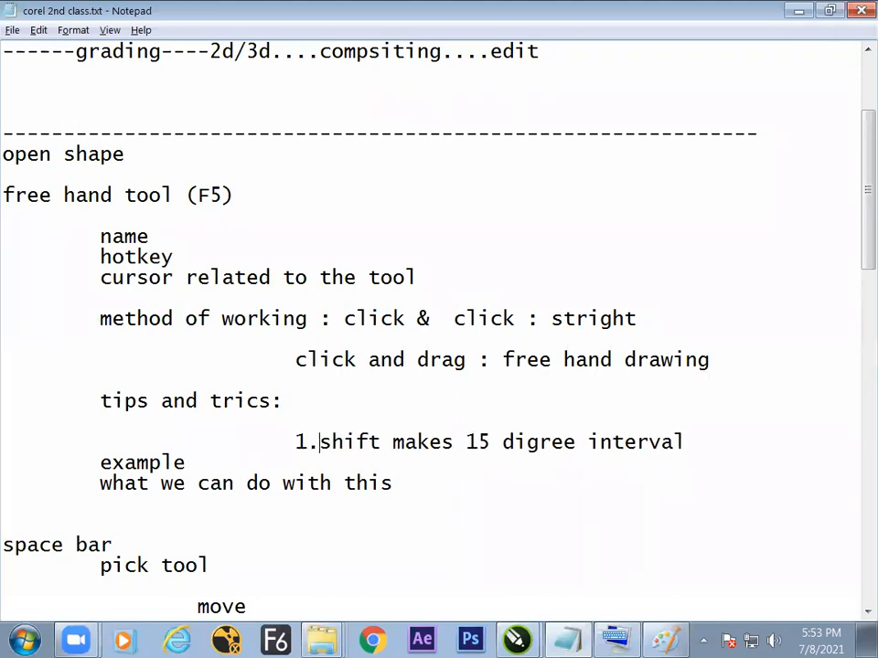
Add blank lines below the first tip and indent a new line to align with it
click(683, 443)
key(Return)
key(Return)
key(Return)
key(Return)
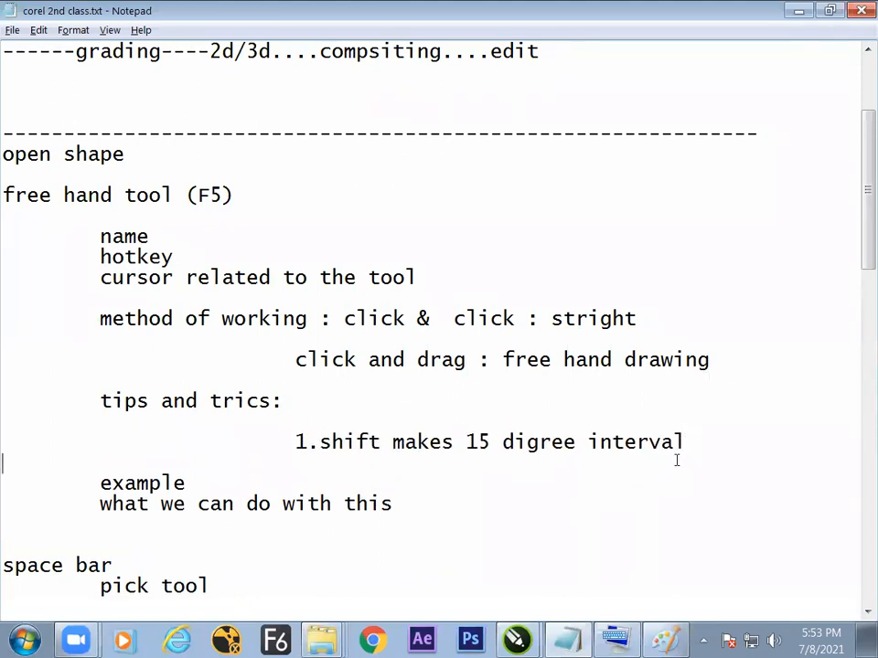
click(316, 462)
key(Tab)
key(Tab)
key(Tab)
key(Tab)
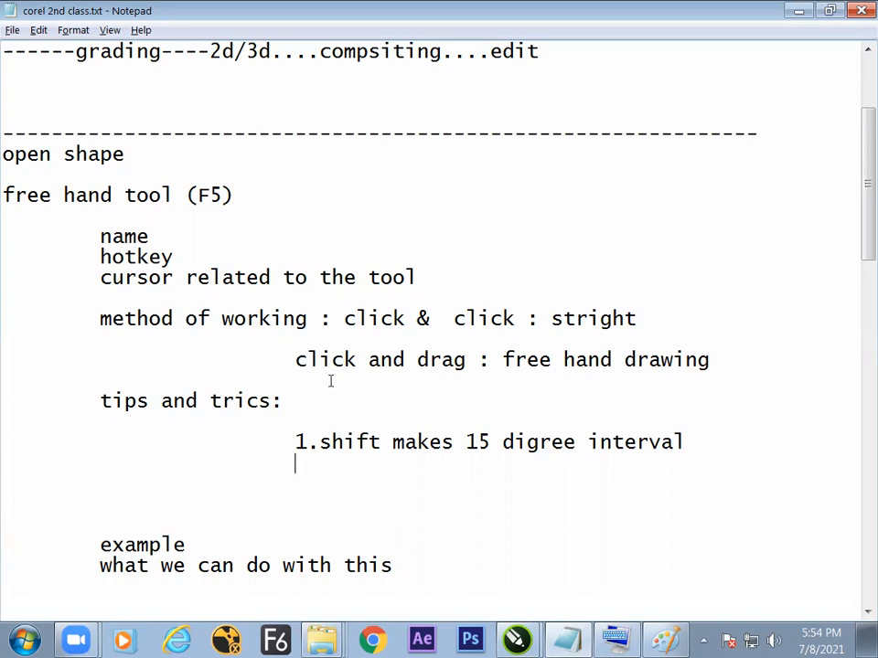
Write the second tip as "2.while drawing ,hold the shift go reverse to delete that much area"
text(2.while )
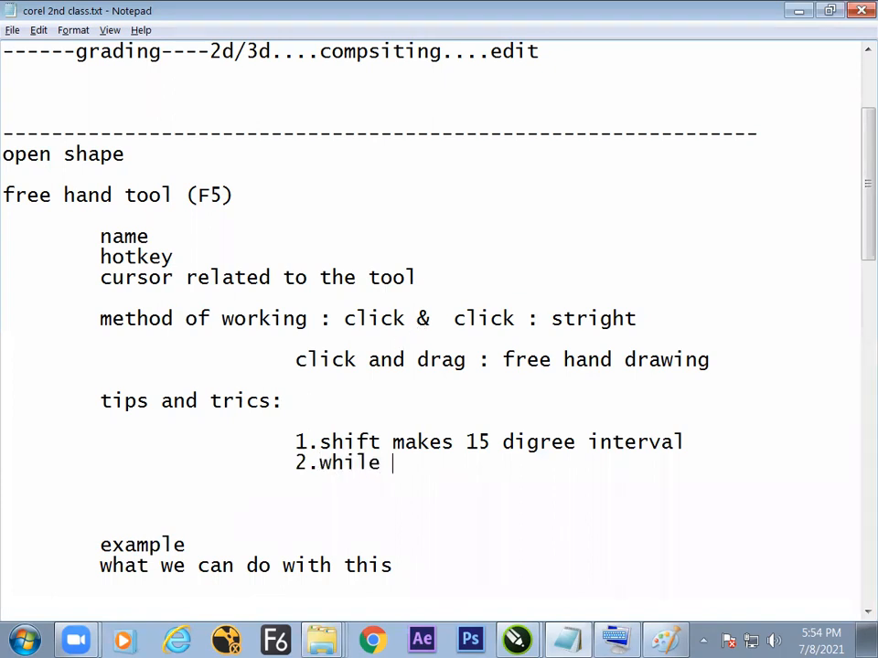
text(drawing )
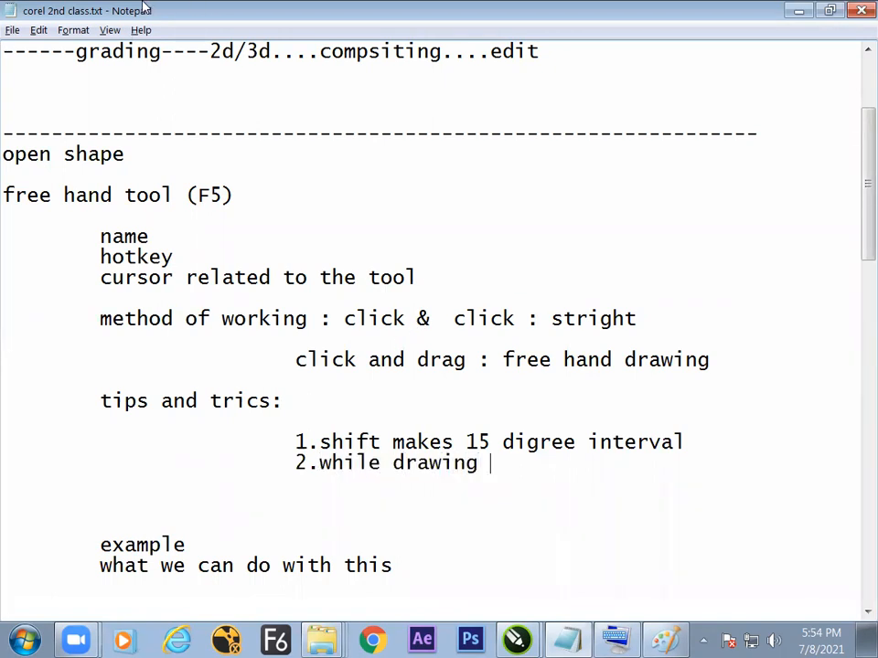
text(,hold the s)
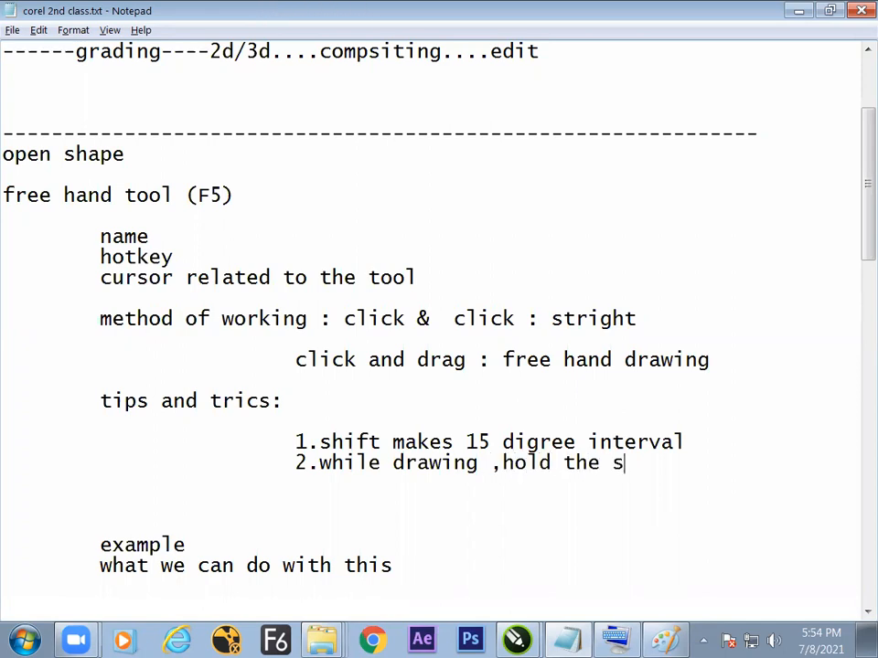
text(hift g)
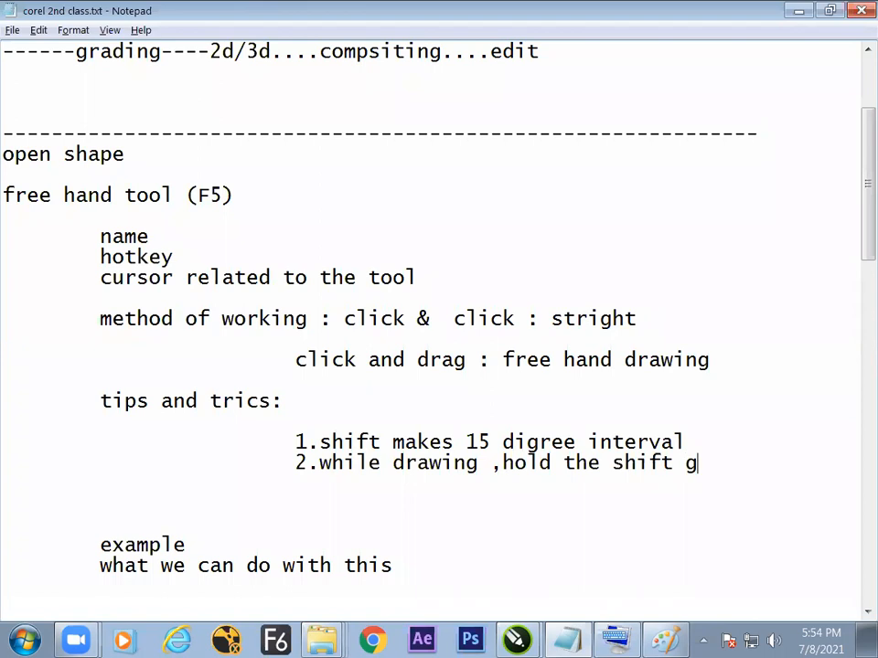
text(o reverse)
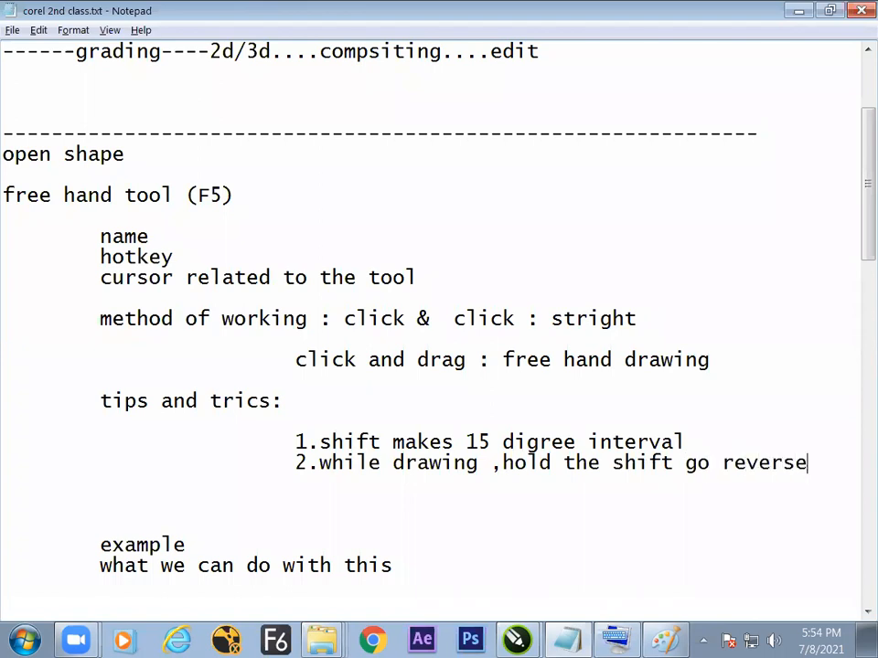
text( to del)
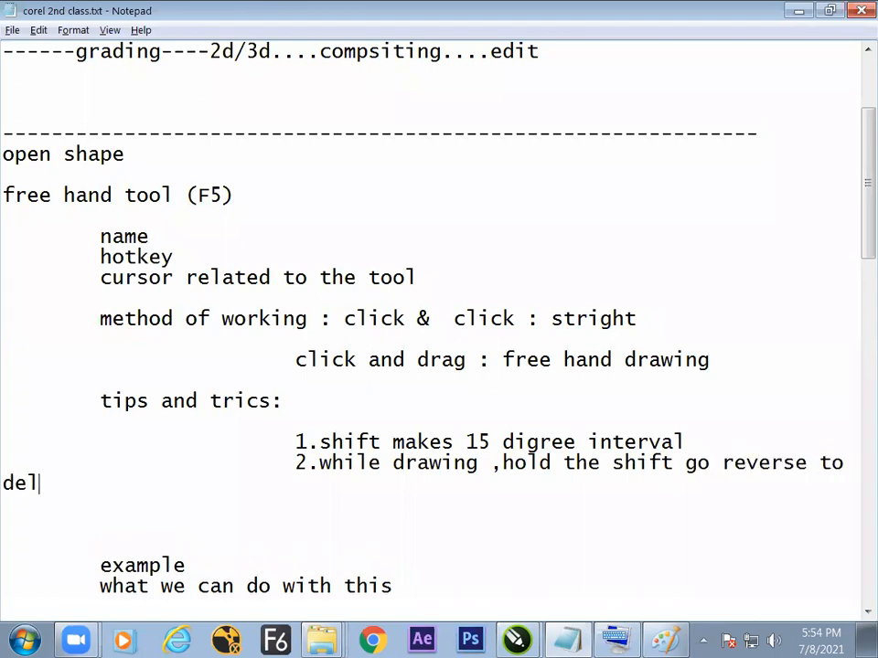
text(ete that mus)
key(BackSpace)
text(ch area)
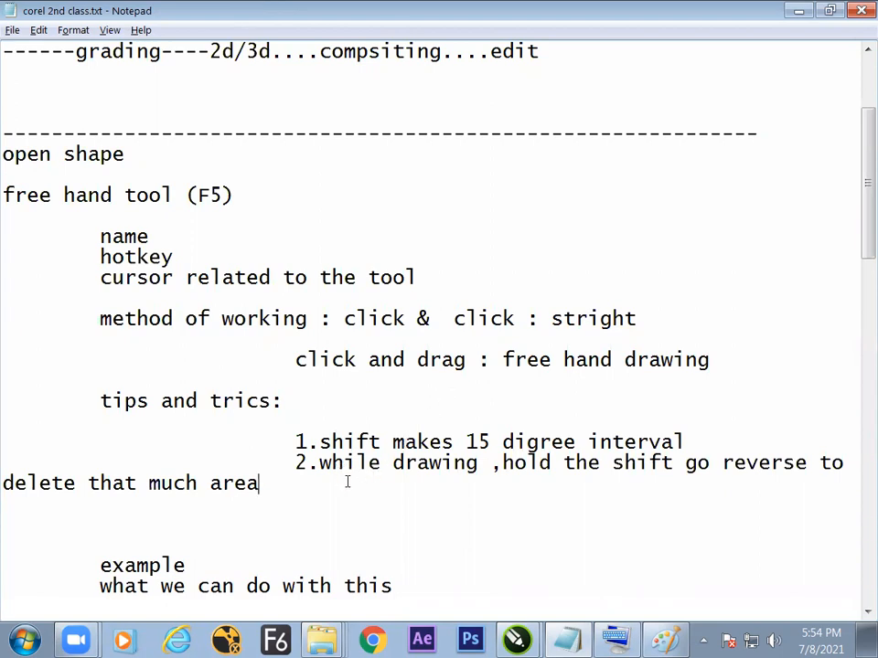
Switch to CorelDRAW and bring up the Untitled-1 document
click(320, 464)
key(super+e)
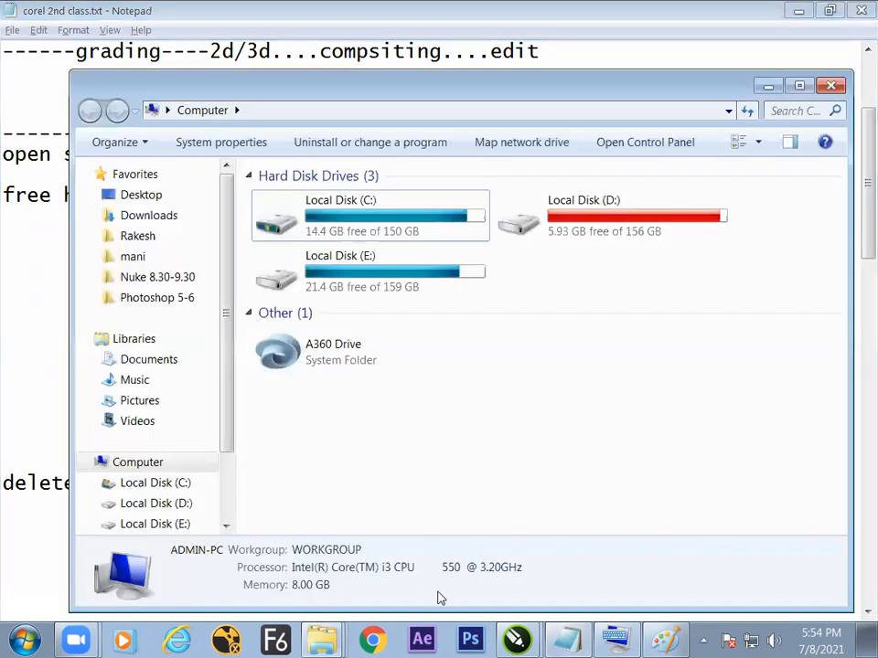
click(517, 639)
click(498, 572)
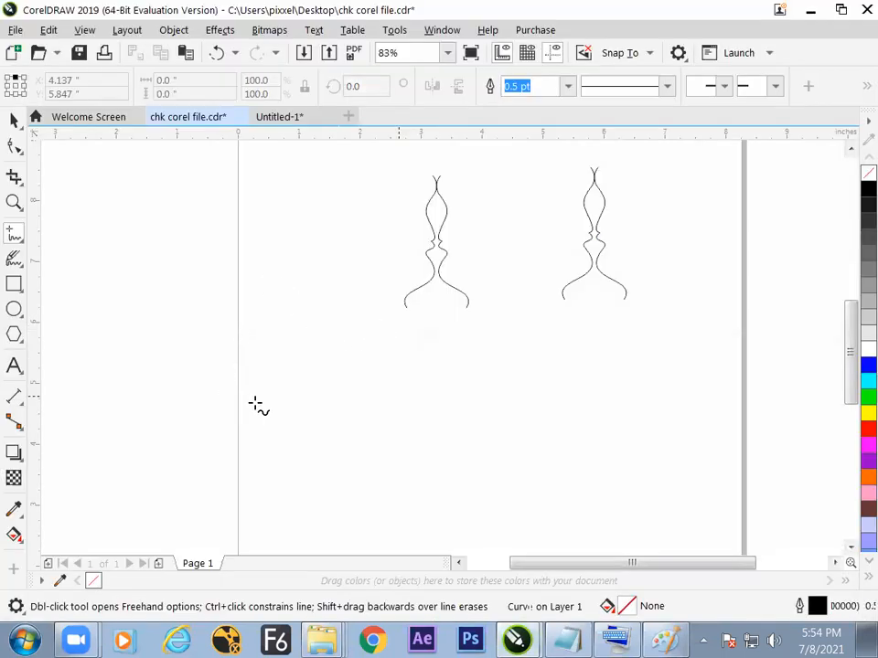
click(291, 119)
Draw a freehand curve across the page's edge and erase it backwards to leave an arc about 2.63 by 2.5 inches
mouse_move(232, 448)
mouse_down()
mouse_move(267, 389)
mouse_move(400, 407)
mouse_move(445, 439)
mouse_up()
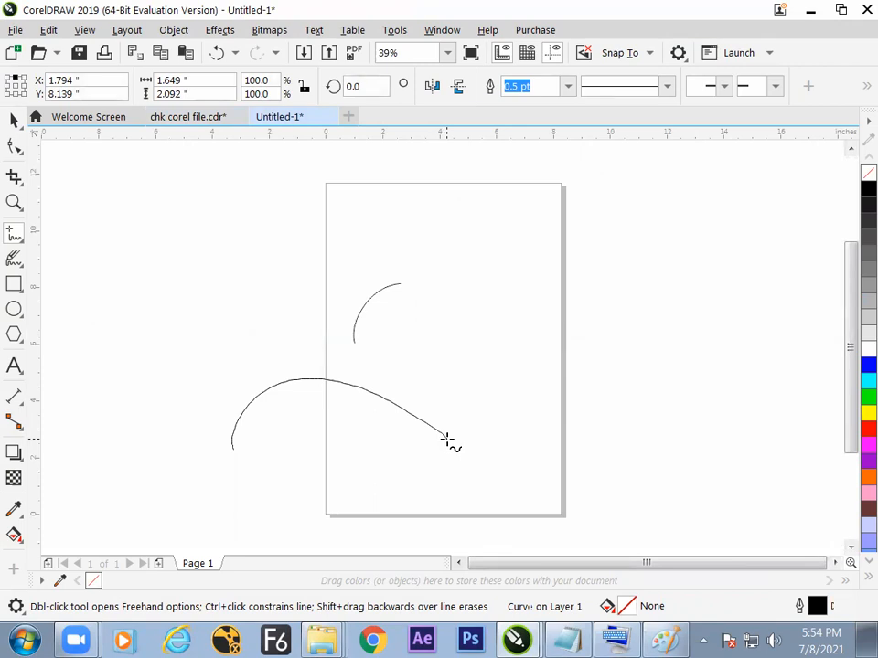
mouse_move(447, 440)
mouse_down()
mouse_move(413, 408)
mouse_move(372, 388)
mouse_move(304, 376)
mouse_up()
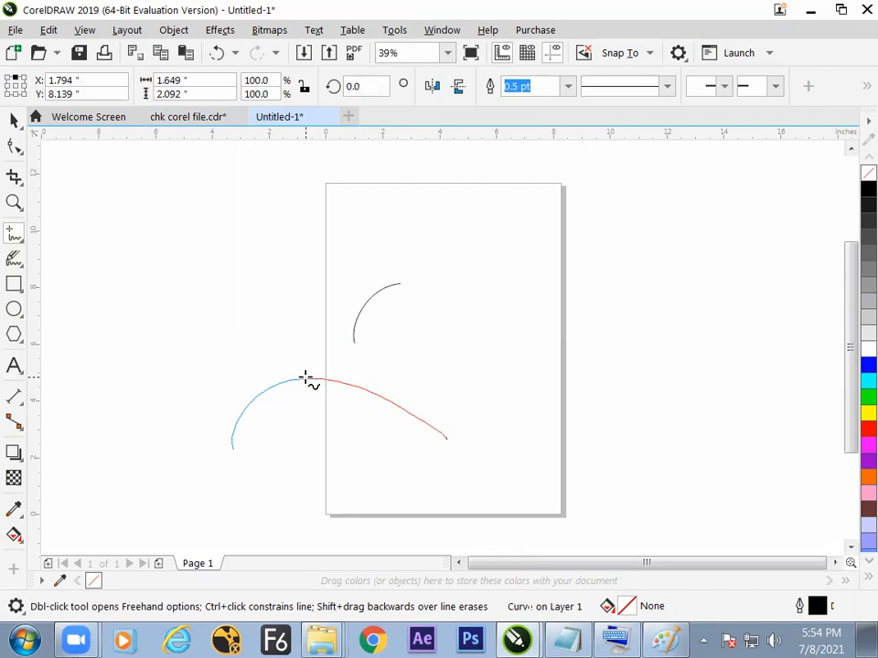
drag(305, 377, 308, 379)
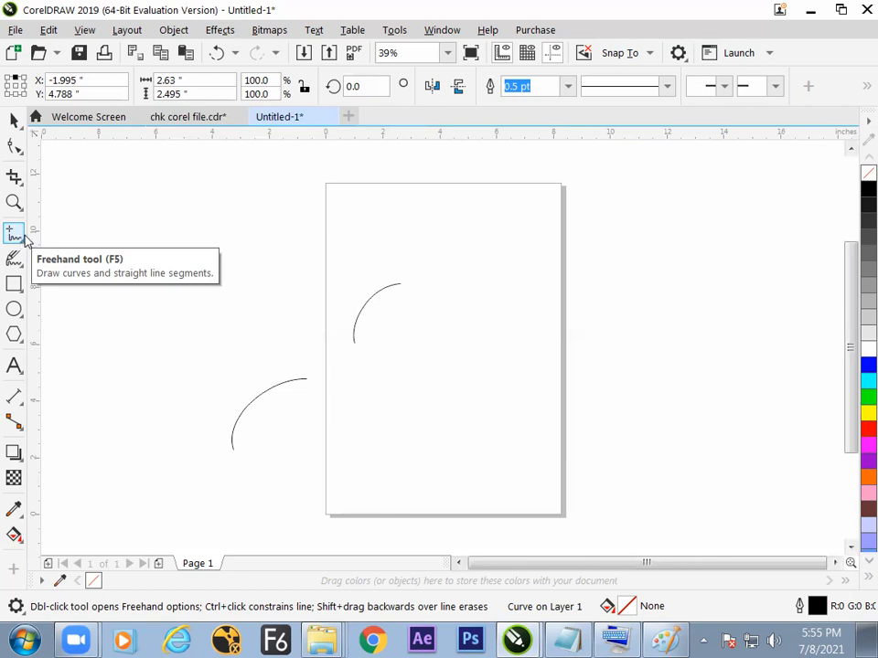
Draw three more freehand curves: an S-curve about 1.33 by 5.43 inches, a wave about 9.31 by 3.4 and an arc about 2.71 by 3.52
mouse_move(478, 212)
mouse_down()
mouse_move(487, 305)
mouse_move(446, 383)
mouse_move(447, 466)
mouse_move(462, 440)
mouse_move(444, 398)
mouse_move(456, 368)
mouse_up()
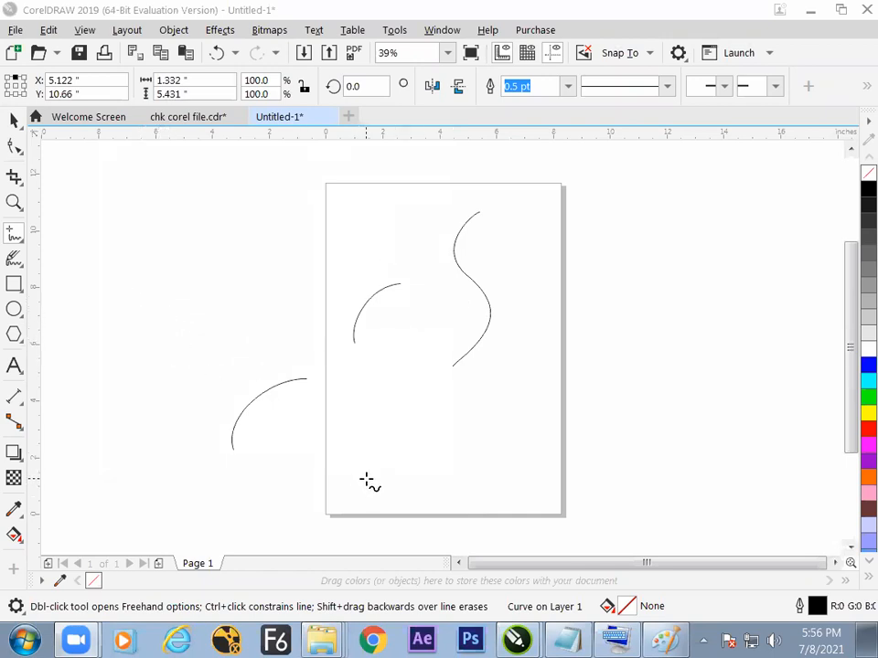
mouse_move(361, 489)
mouse_down()
mouse_move(382, 430)
mouse_move(446, 397)
mouse_move(623, 408)
mouse_up()
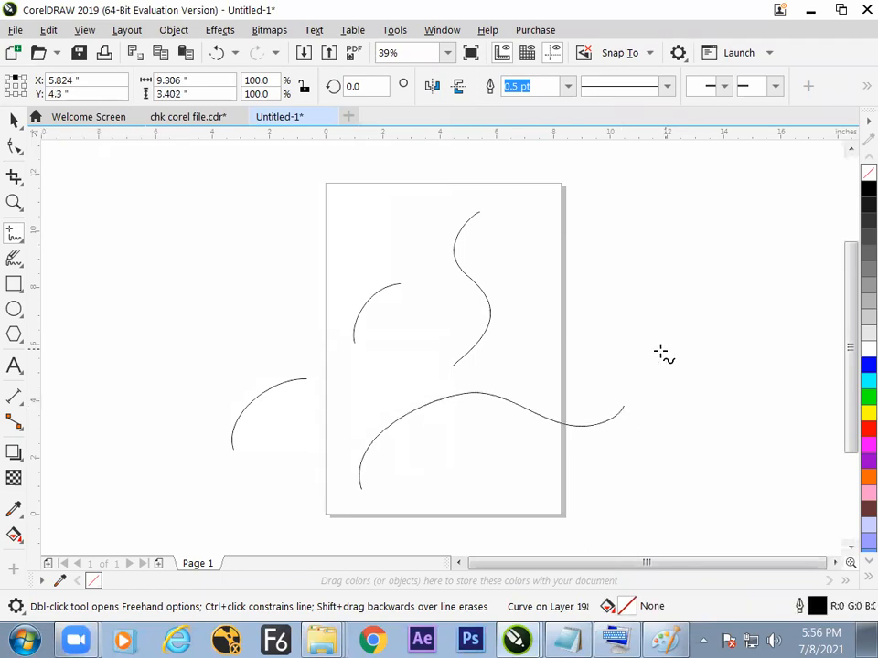
mouse_move(525, 344)
mouse_down()
mouse_move(608, 244)
mouse_move(701, 313)
mouse_move(686, 273)
mouse_move(642, 249)
mouse_move(601, 246)
mouse_move(648, 253)
mouse_move(596, 244)
mouse_up()
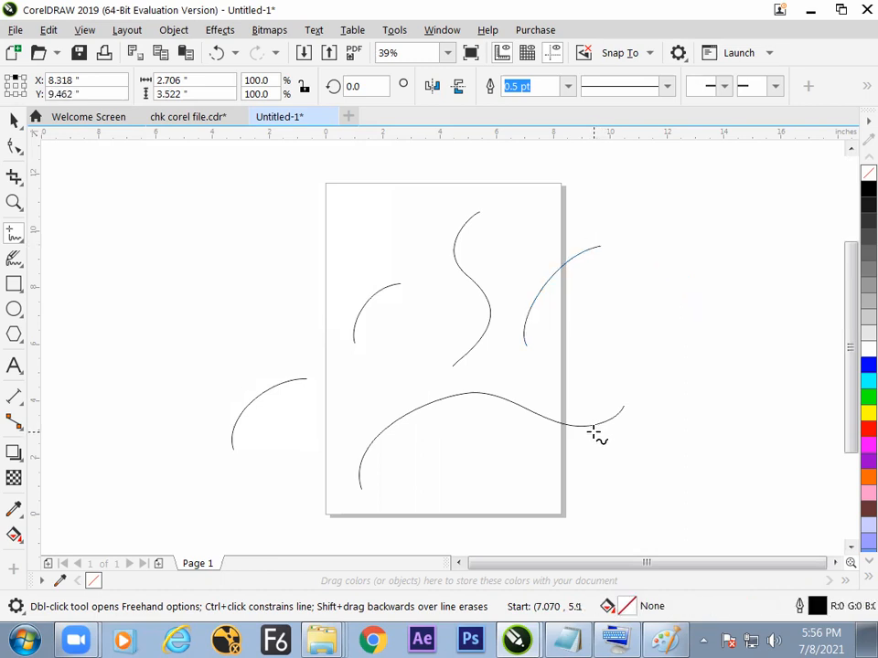
Select all the curves with the Pick tool and delete them
key(super+e)
key(alt+Tab)
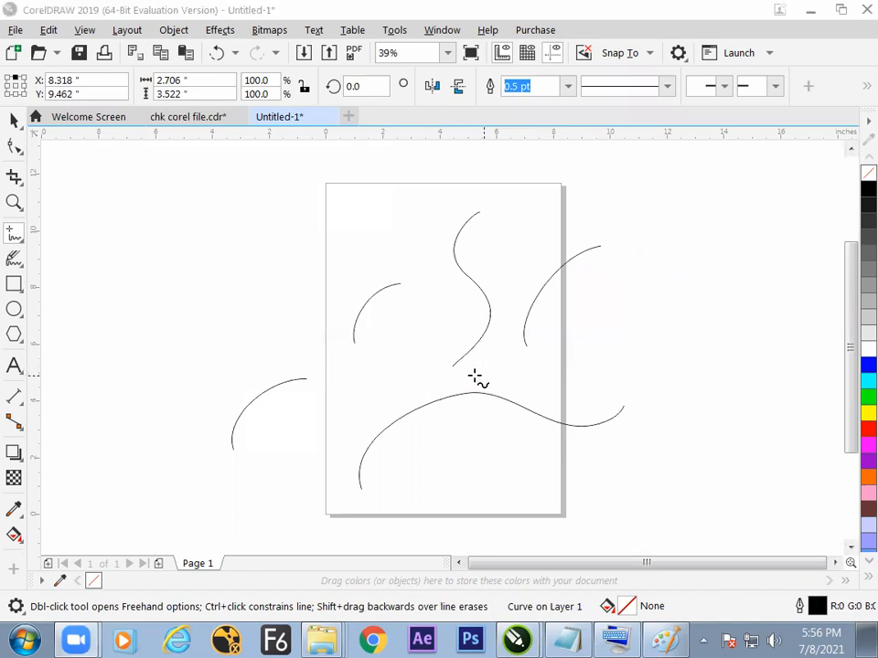
click(14, 120)
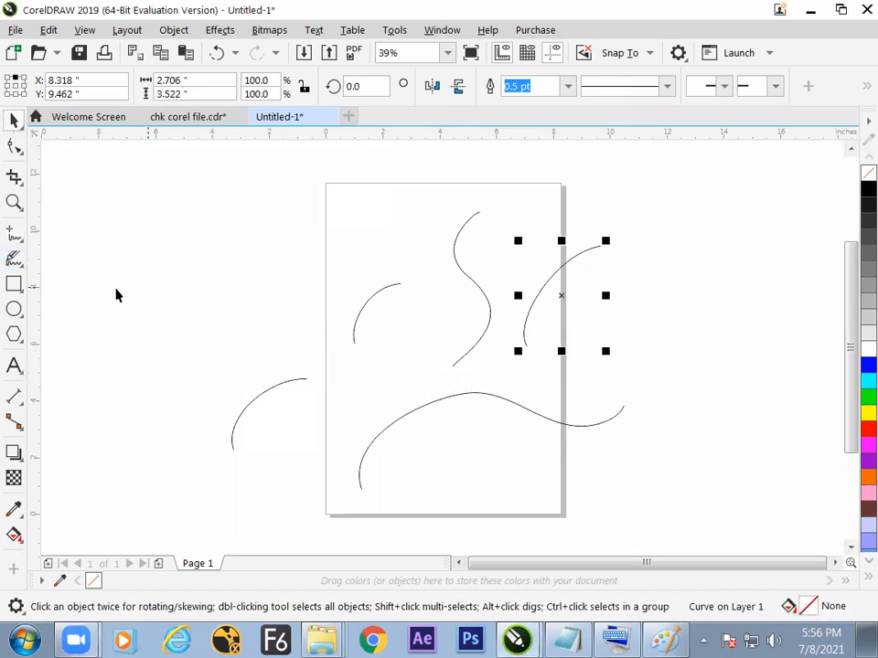
key(ctrl+a)
key(Delete)
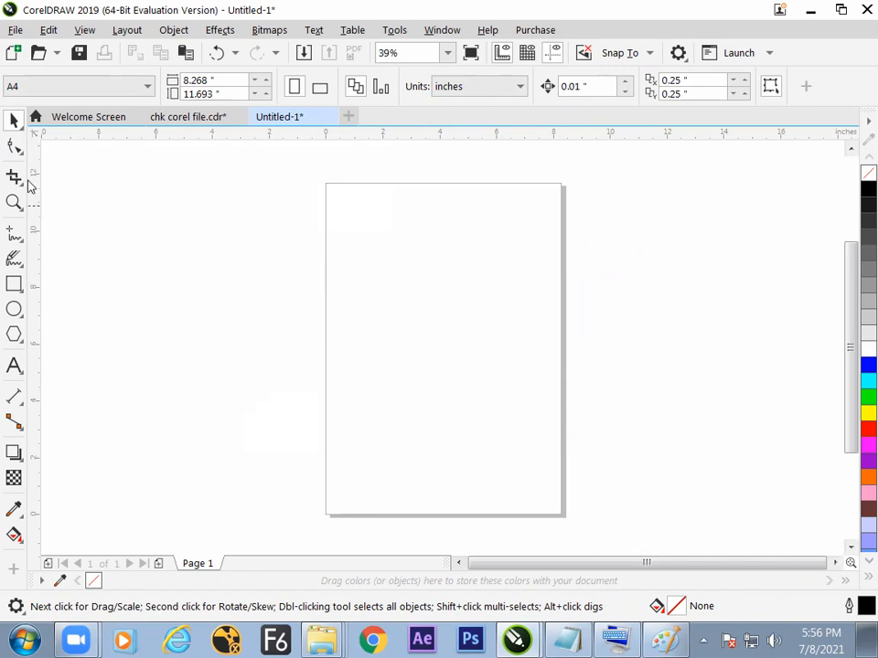
Draw a freehand curve, erase its end backwards, continue it straight to about 3.88 by 6.06 inches overall, and delete it
click(13, 233)
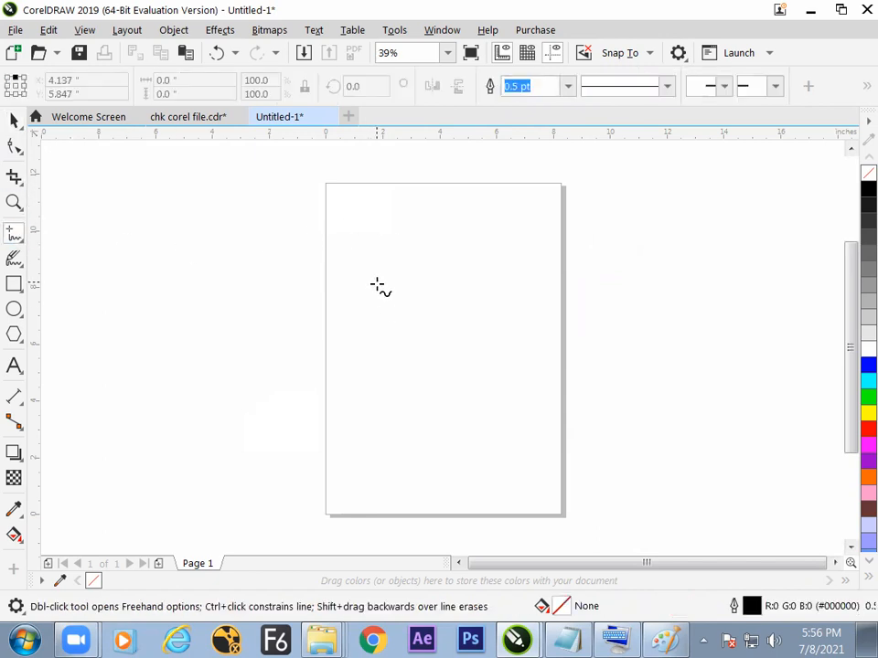
mouse_move(345, 315)
mouse_down()
mouse_move(394, 241)
mouse_move(483, 273)
mouse_move(502, 300)
mouse_up()
key(ctrl+z)
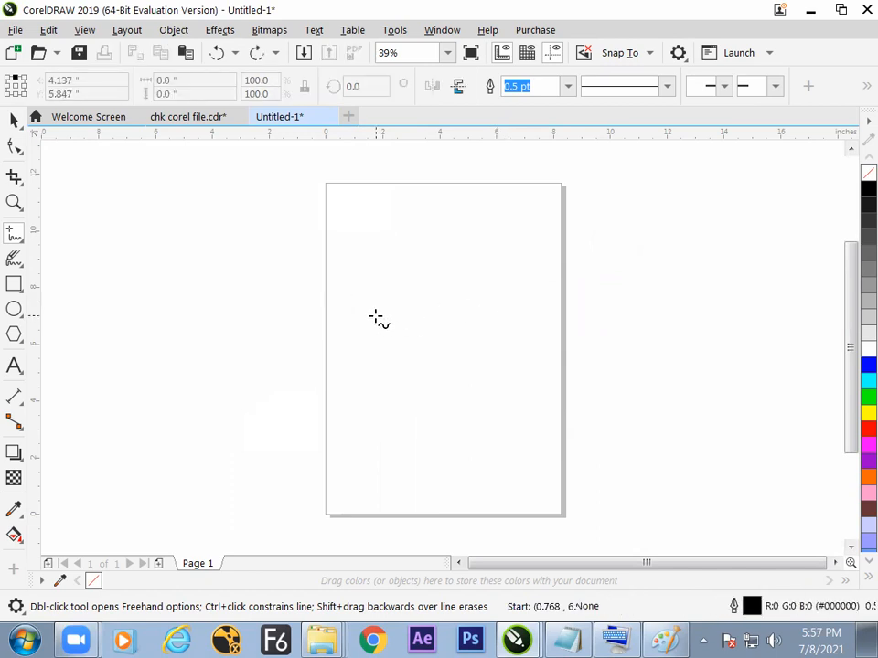
mouse_move(334, 284)
mouse_down()
mouse_move(373, 249)
mouse_move(407, 267)
mouse_move(443, 242)
mouse_move(476, 245)
mouse_move(437, 246)
mouse_up()
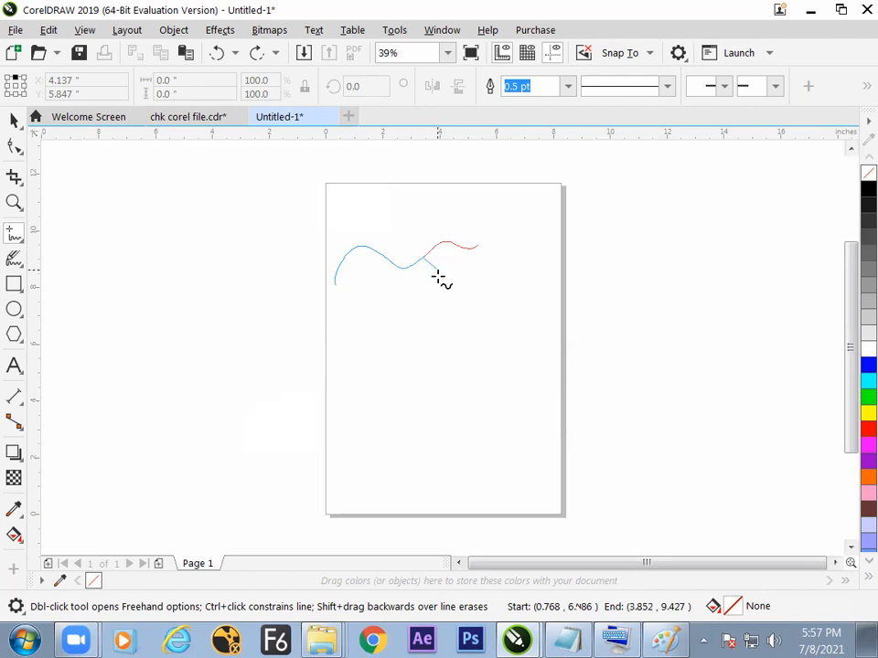
click(444, 421)
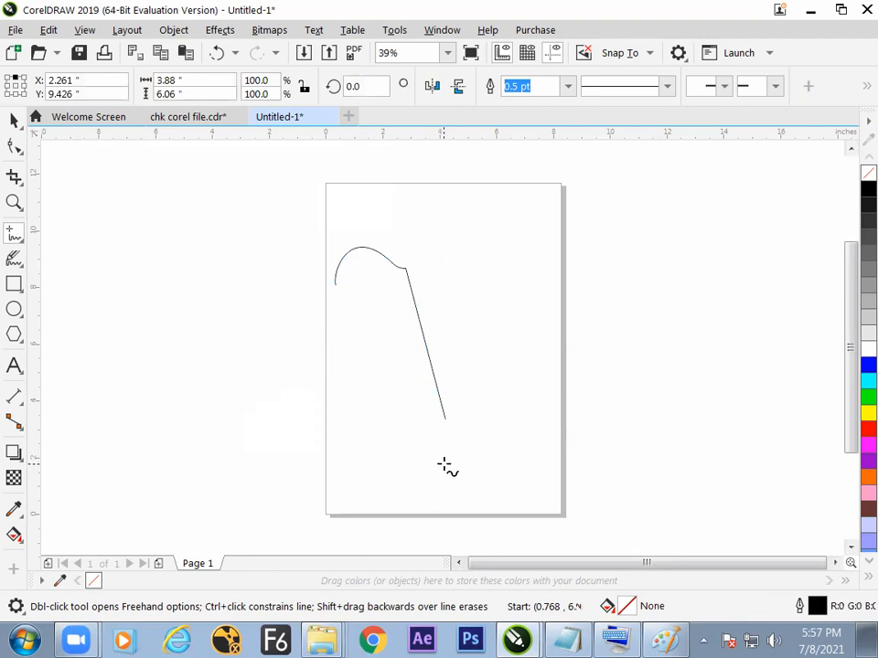
key(Delete)
Draw a freehand curve ending in a straight segment, about 4.77 by 3.31 inches, and delete an extra wave drawn beside the page
mouse_move(355, 343)
mouse_down()
mouse_move(456, 285)
mouse_move(524, 310)
mouse_move(497, 313)
mouse_move(464, 291)
mouse_move(460, 384)
mouse_move(435, 408)
mouse_move(464, 366)
mouse_move(464, 317)
mouse_move(454, 367)
mouse_move(442, 345)
mouse_move(423, 365)
mouse_move(433, 343)
mouse_move(437, 362)
mouse_up()
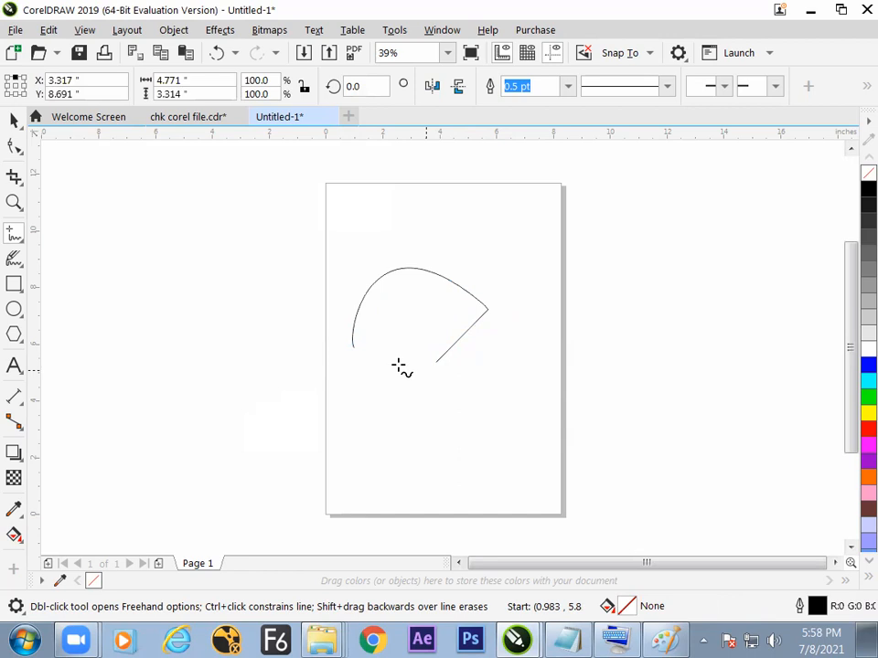
mouse_move(133, 266)
mouse_down()
mouse_move(216, 282)
mouse_move(299, 268)
mouse_up()
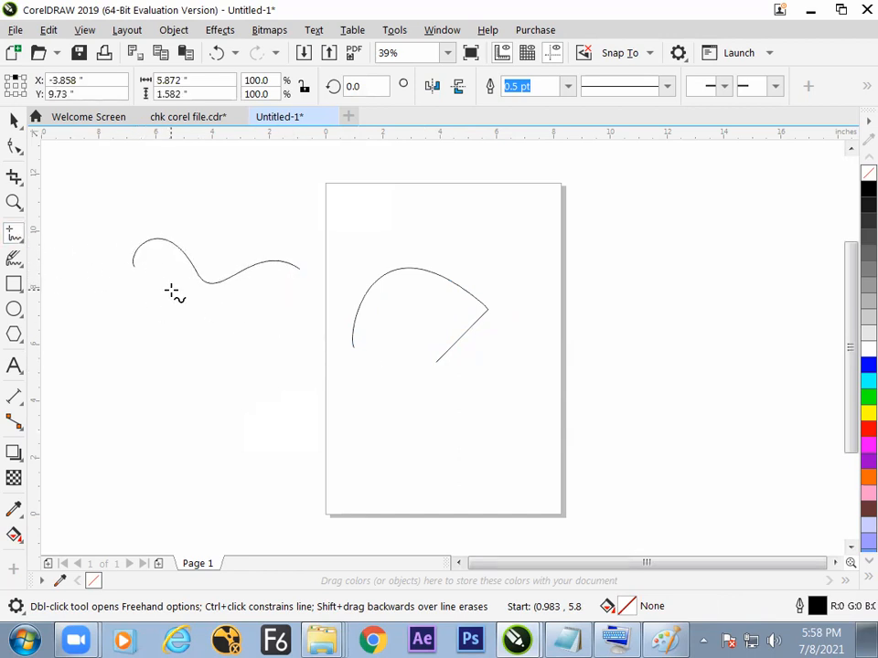
key(space)
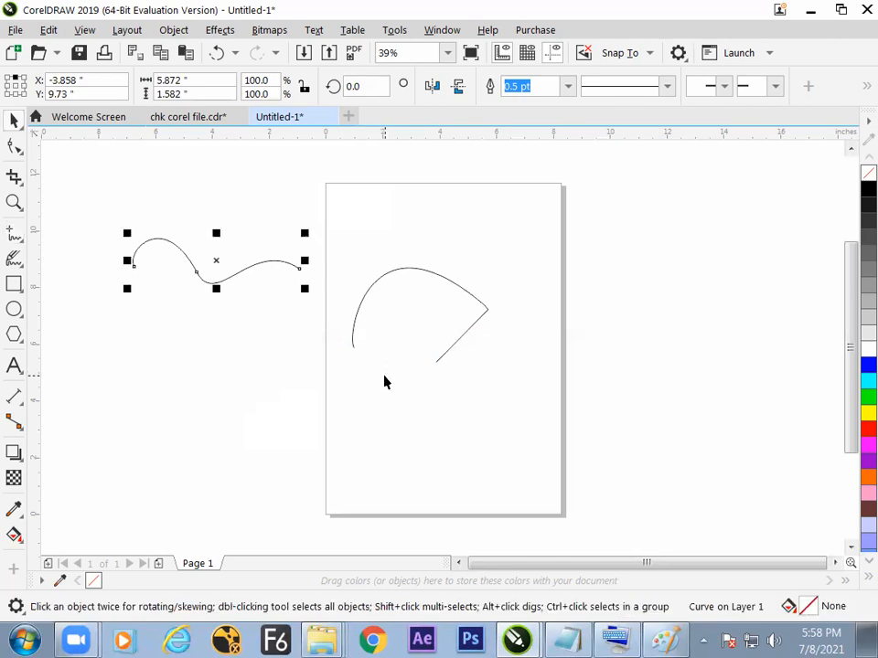
key(Delete)
click(392, 337)
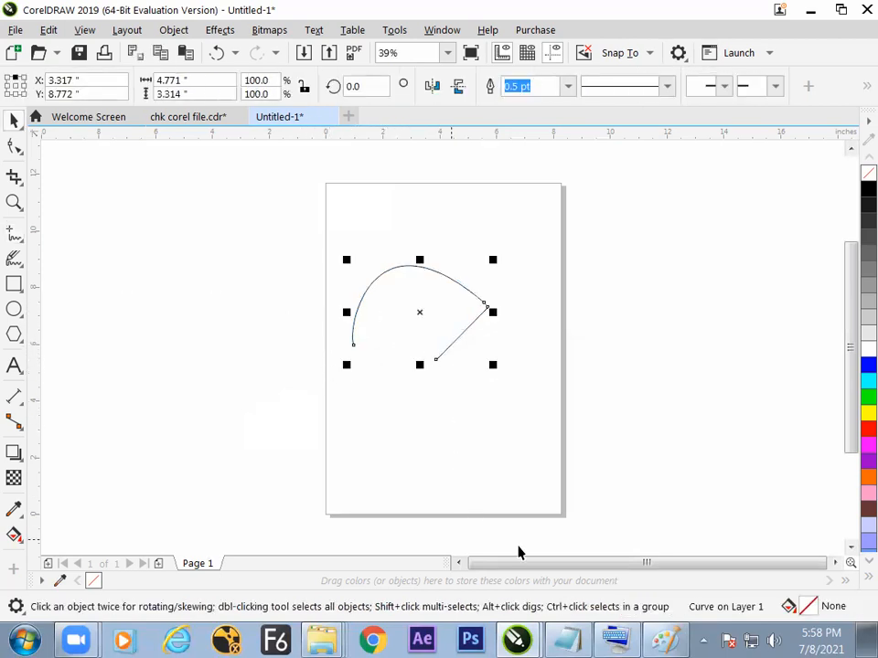
Switch to Notepad and start an indented line numbered "3" below the second tip
click(567, 640)
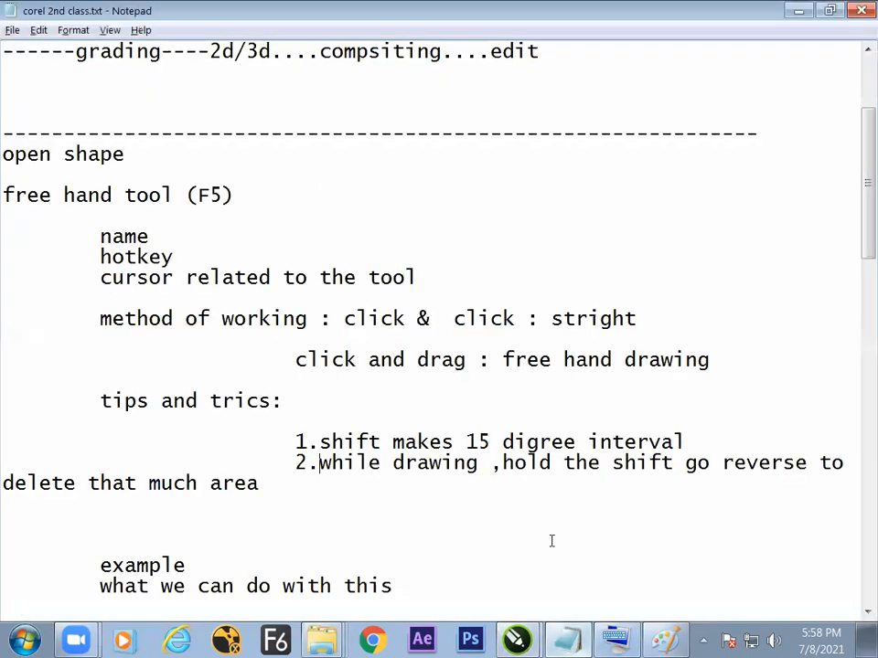
click(316, 489)
key(Return)
key(Return)
key(Tab)
key(Tab)
key(Tab)
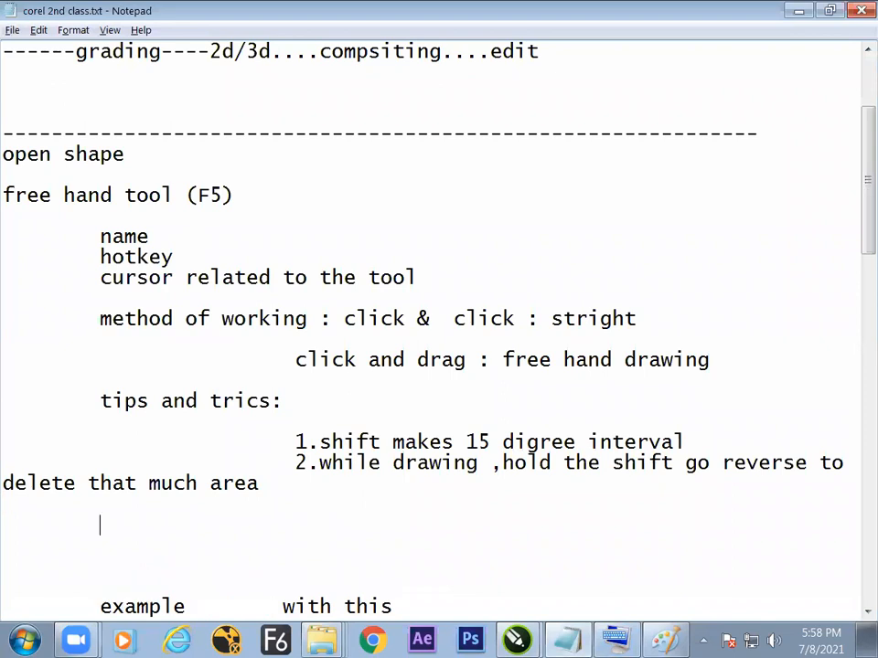
text(3)
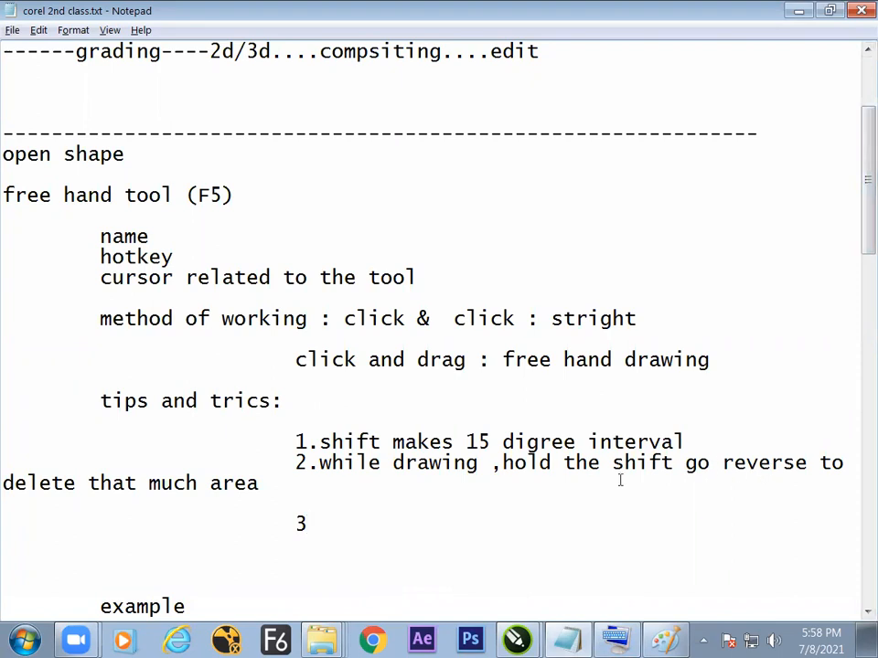
Copy the text of the second tip after the "3" and add a period behind the number
click(318, 463)
key(shift)
shift+click(263, 491)
key(ctrl+c)
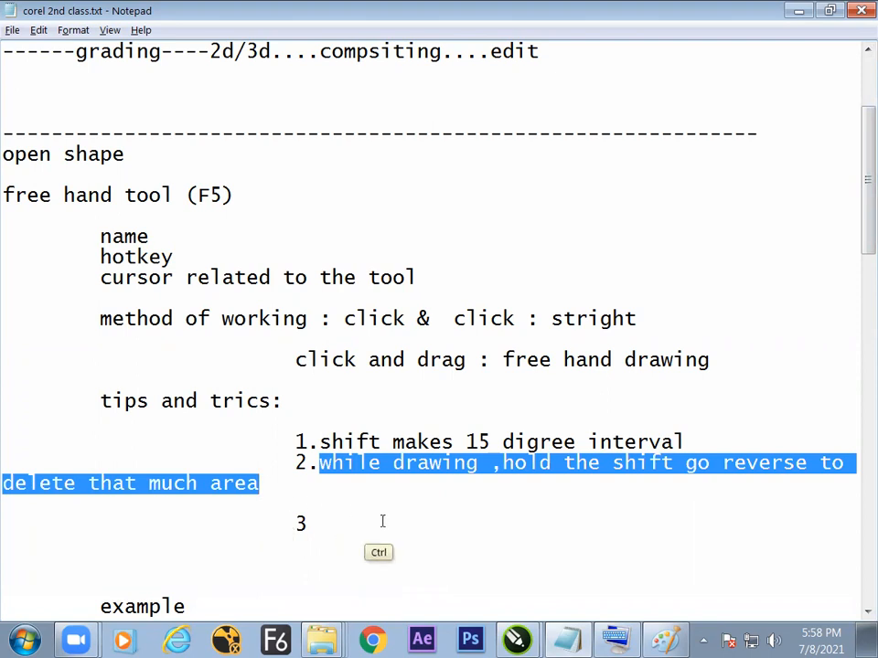
click(337, 525)
key(ctrl+v)
click(308, 525)
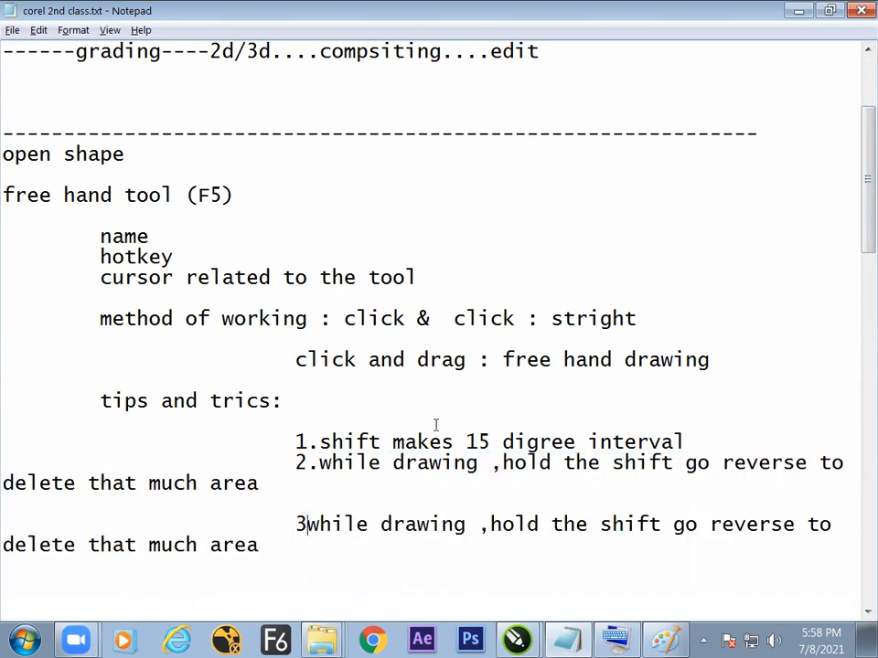
text(.)
Extend the third tip with ",move away to make a stright linge on same flow" after "delete that much area"
click(271, 543)
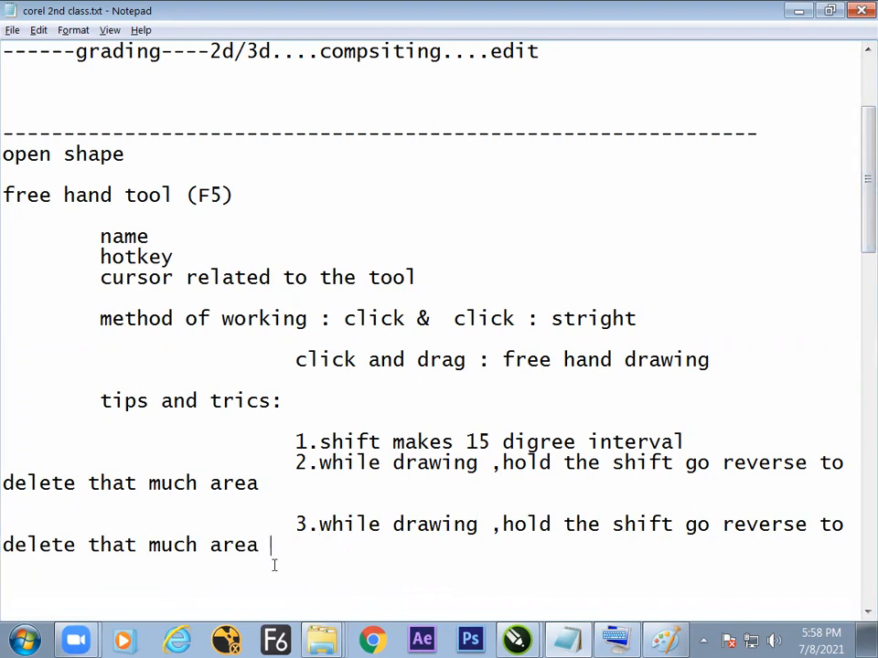
text(mmove)
key(BackSpace)
key(BackSpace)
key(BackSpace)
key(BackSpace)
key(BackSpace)
key(BackSpace)
text(,)
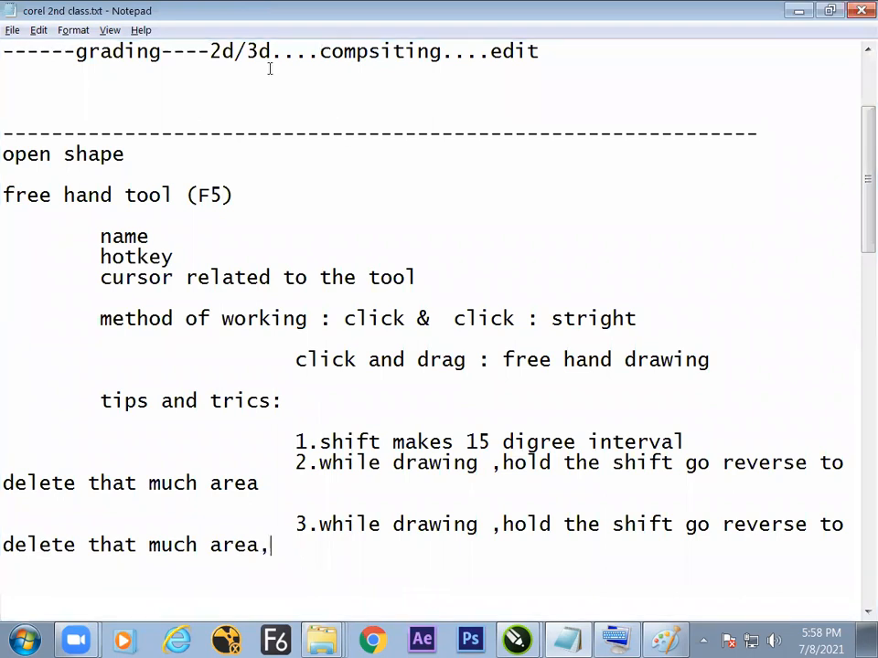
text(move aw)
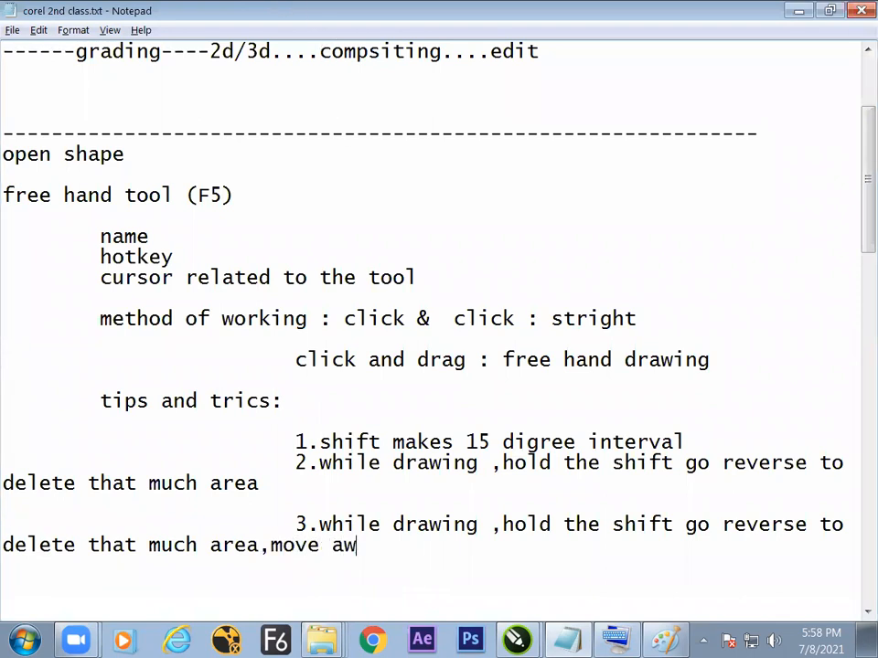
text(ay to make a stri)
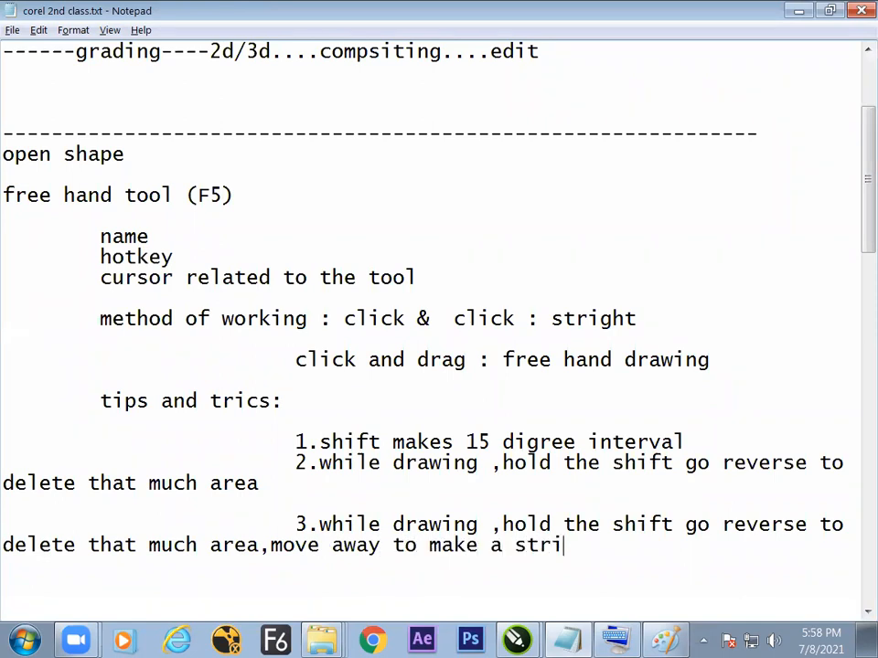
text(ght lin)
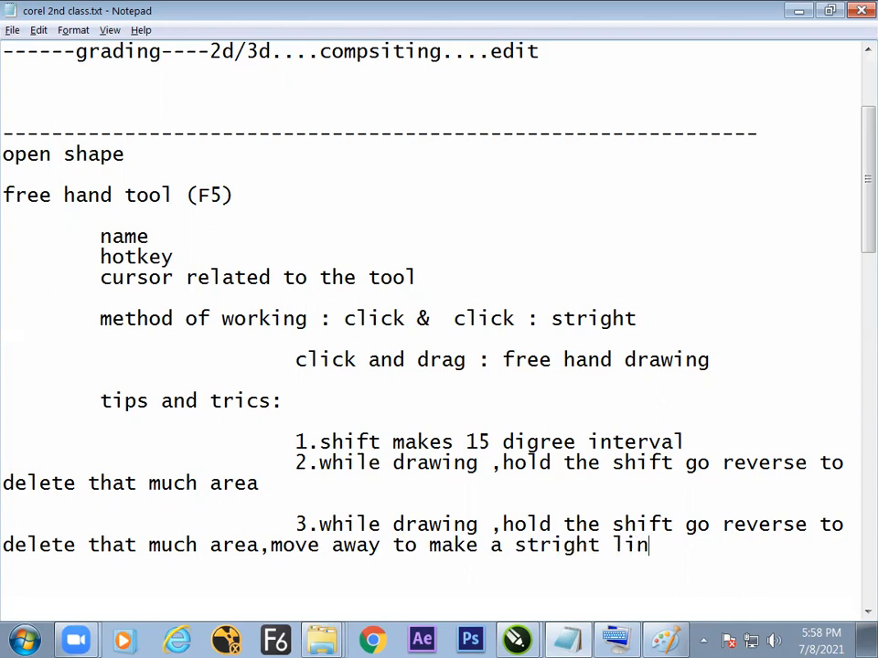
text(ge on same flow)
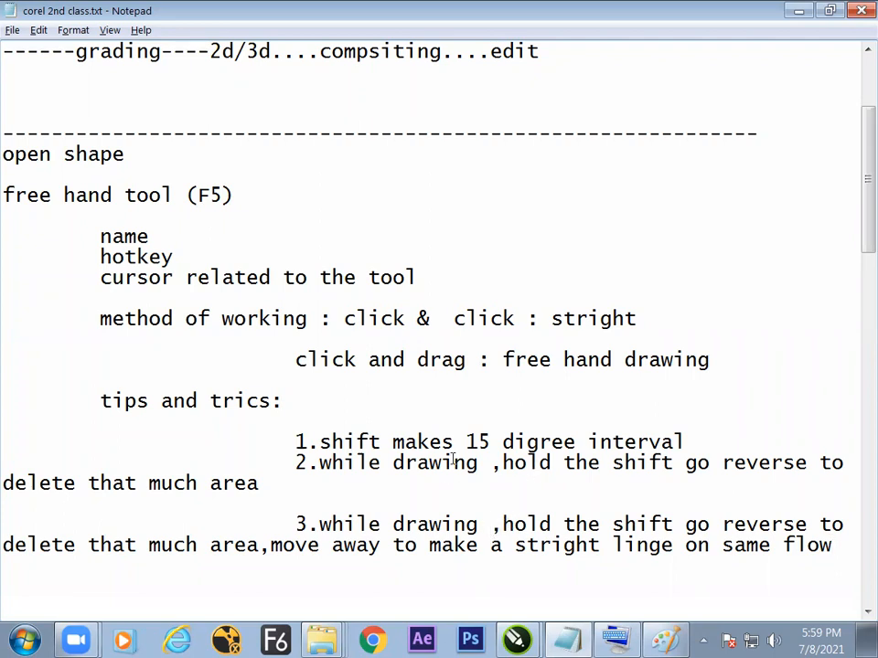
Add several blank lines below the dashed separator that follows the task at the end of the notes
drag(856, 249, 790, 345)
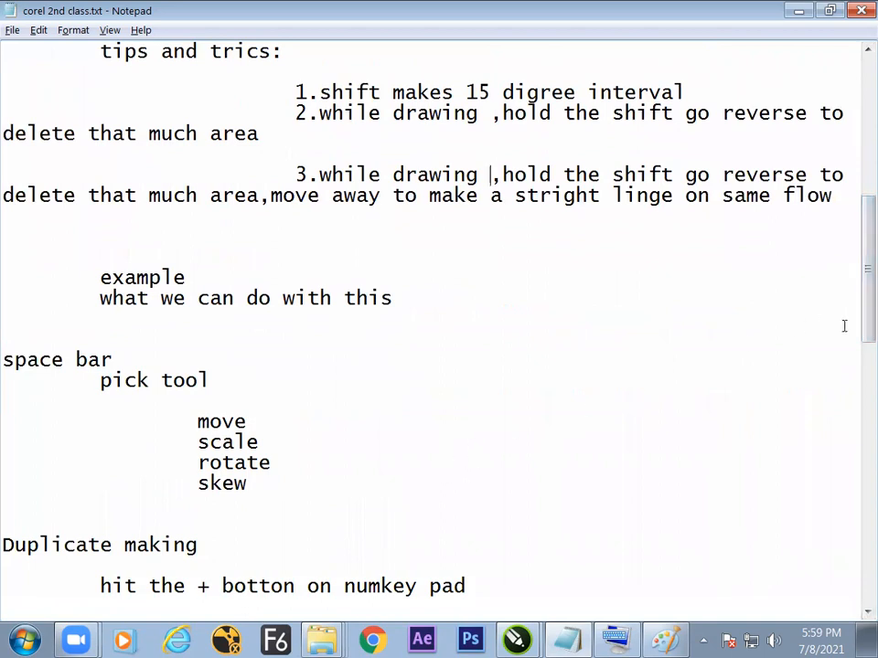
mouse_move(856, 327)
mouse_down()
mouse_move(853, 372)
mouse_move(857, 315)
mouse_up()
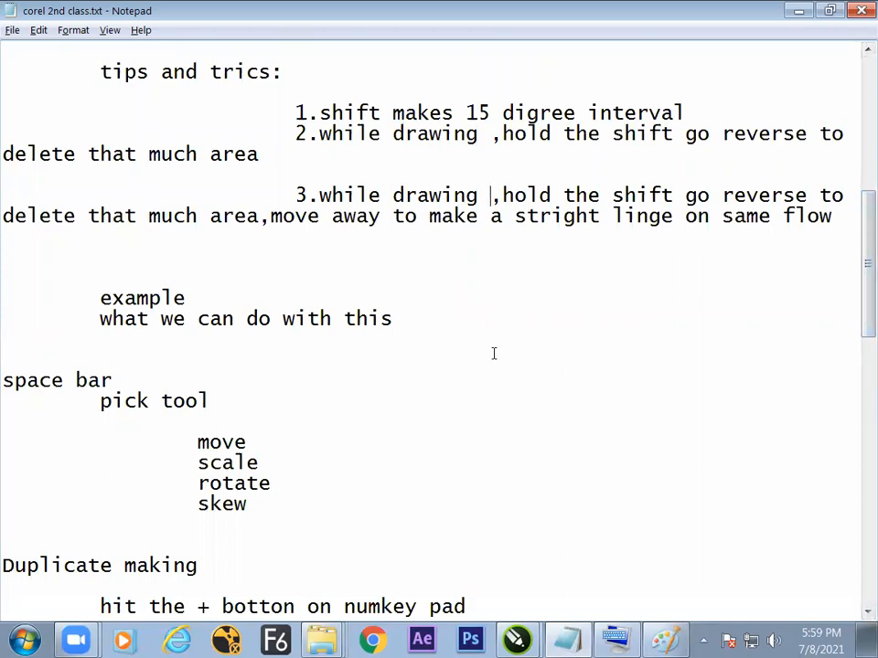
drag(858, 315, 833, 462)
click(238, 463)
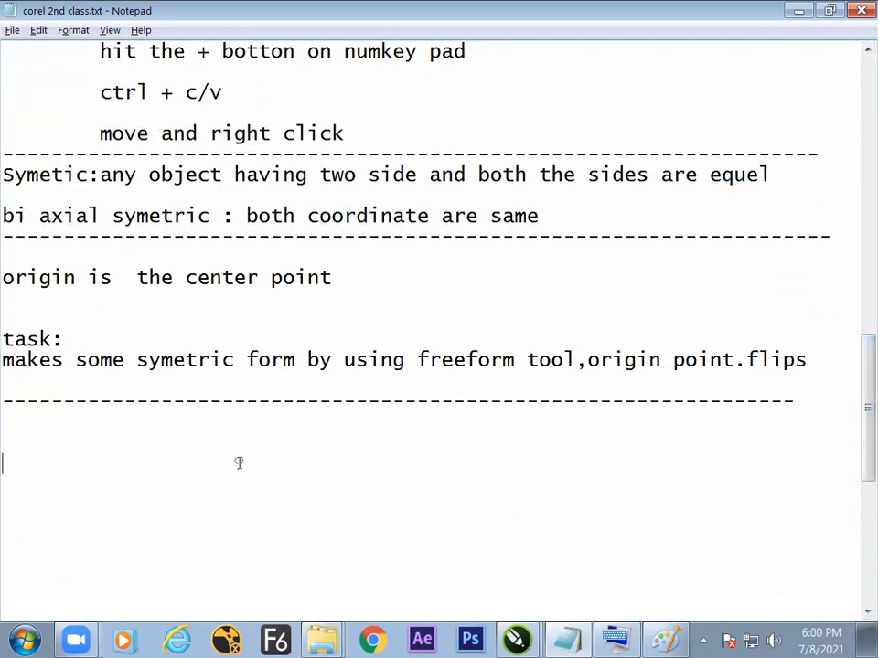
key(Return)
key(Return)
key(Return)
key(Return)
key(Return)
key(Return)
key(Return)
key(Return)
key(Return)
key(Return)
key(Return)
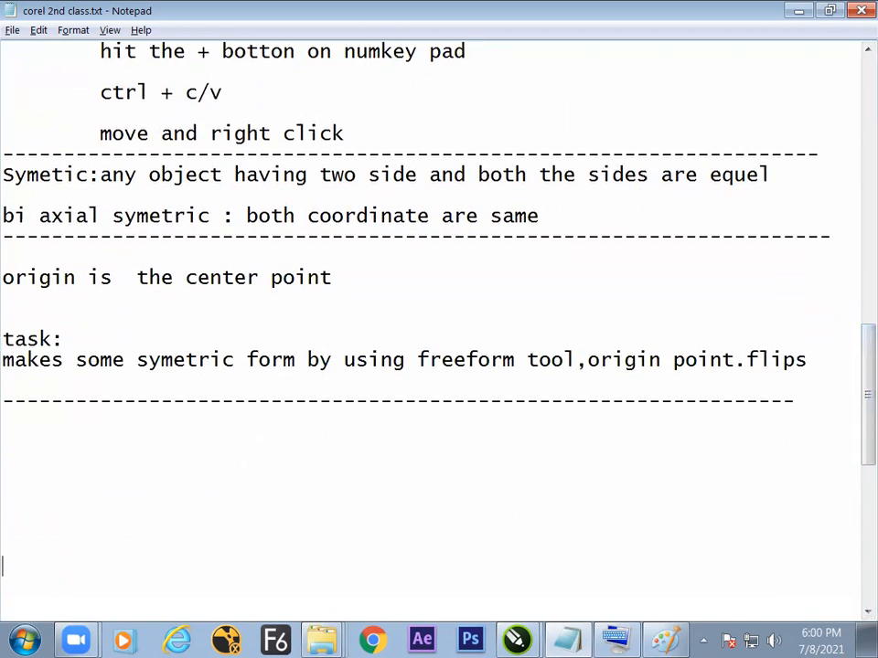
key(BackSpace)
key(BackSpace)
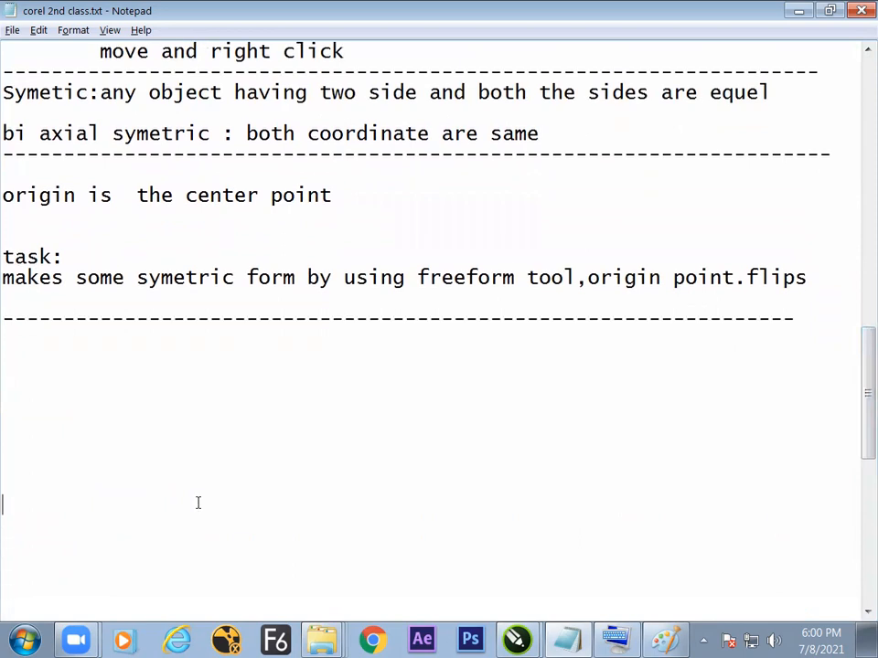
Switch to CorelDRAW and delete the selected curve from the page
key(alt+Tab)
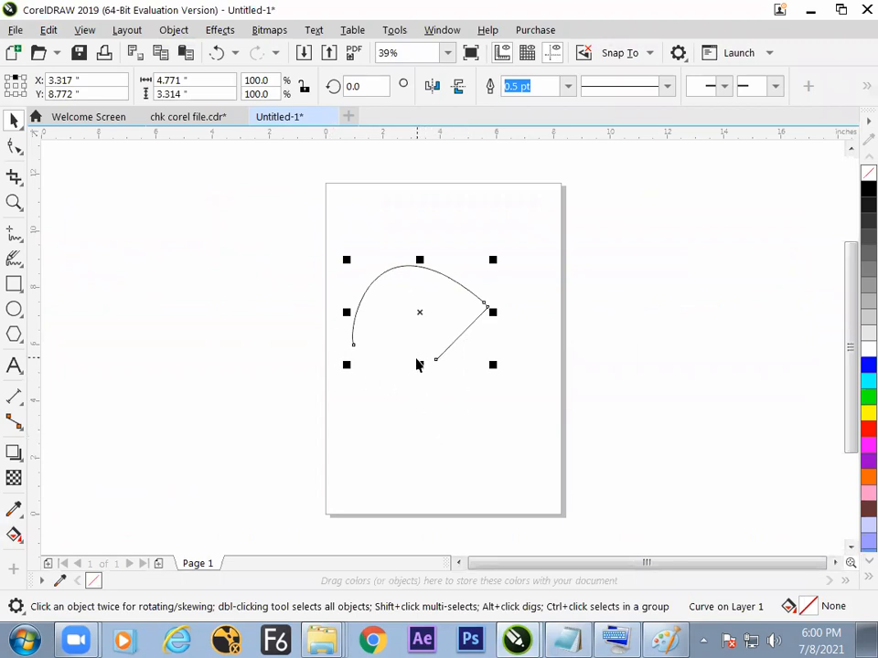
key(Delete)
click(15, 259)
mouse_move(157, 285)
mouse_down()
mouse_move(247, 229)
mouse_move(390, 287)
mouse_move(482, 372)
mouse_up()
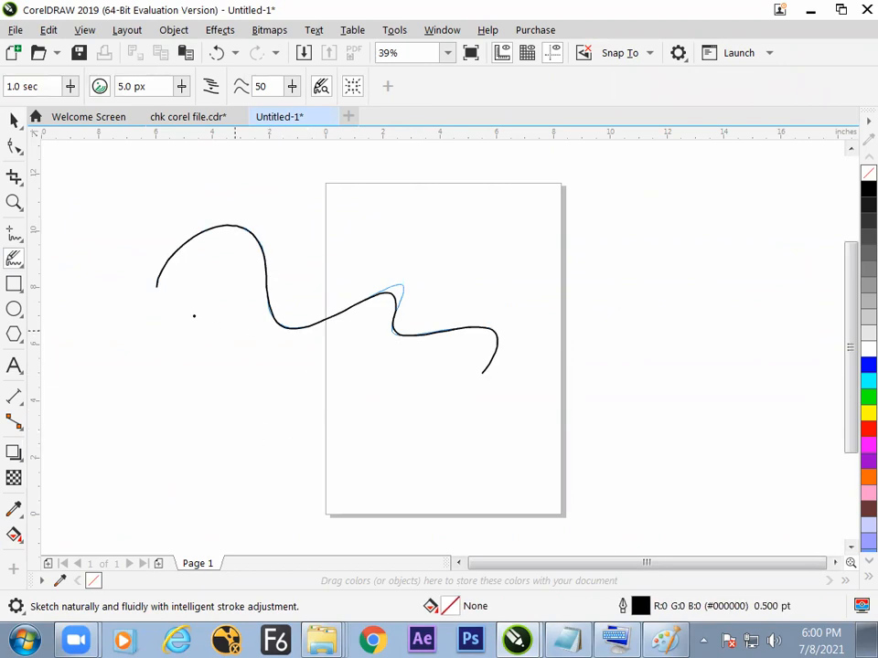
key(ctrl+z)
Draw a freehand curve ending in a straight segment, about 7.02 by 9.74 inches, discarding a first wave drawn across the page
click(15, 234)
mouse_move(192, 267)
mouse_down()
mouse_move(298, 243)
mouse_move(419, 311)
mouse_move(549, 362)
mouse_up()
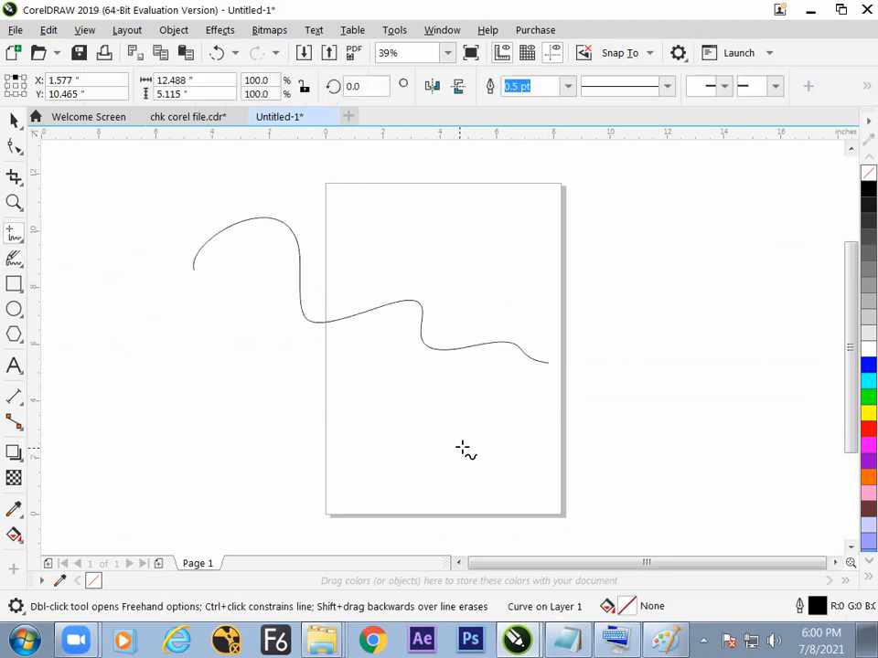
key(ctrl+z)
mouse_move(166, 329)
mouse_down()
mouse_move(338, 315)
mouse_move(500, 377)
mouse_move(559, 381)
mouse_move(511, 379)
mouse_move(444, 303)
mouse_move(366, 335)
mouse_move(334, 509)
mouse_up()
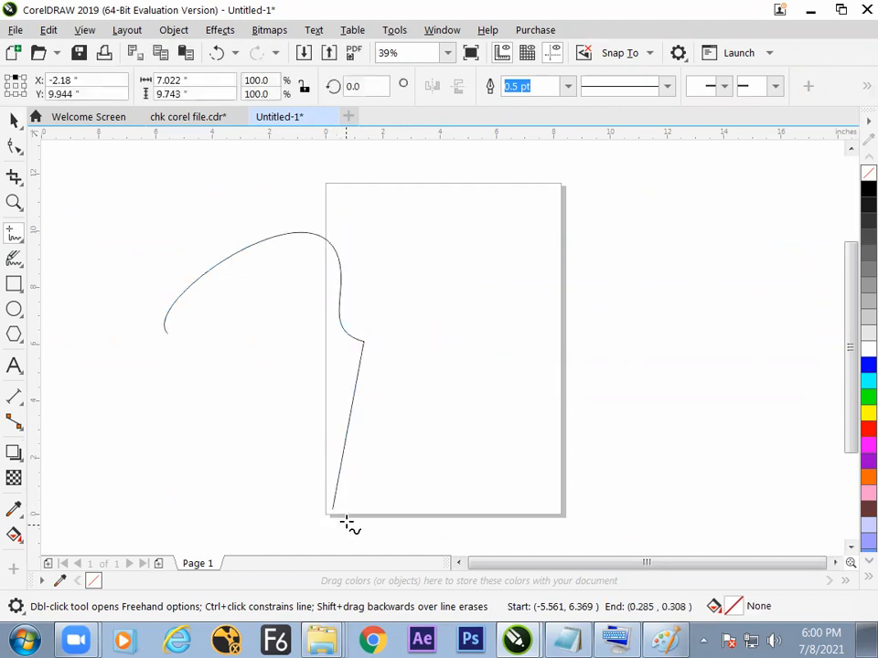
Move the curve with the Pick tool until it straddles the page's right edge
key(space)
drag(293, 371, 345, 365)
drag(456, 358, 558, 342)
Set the curve's origin to its middle-left point and mirror the curve horizontally about it
click(15, 87)
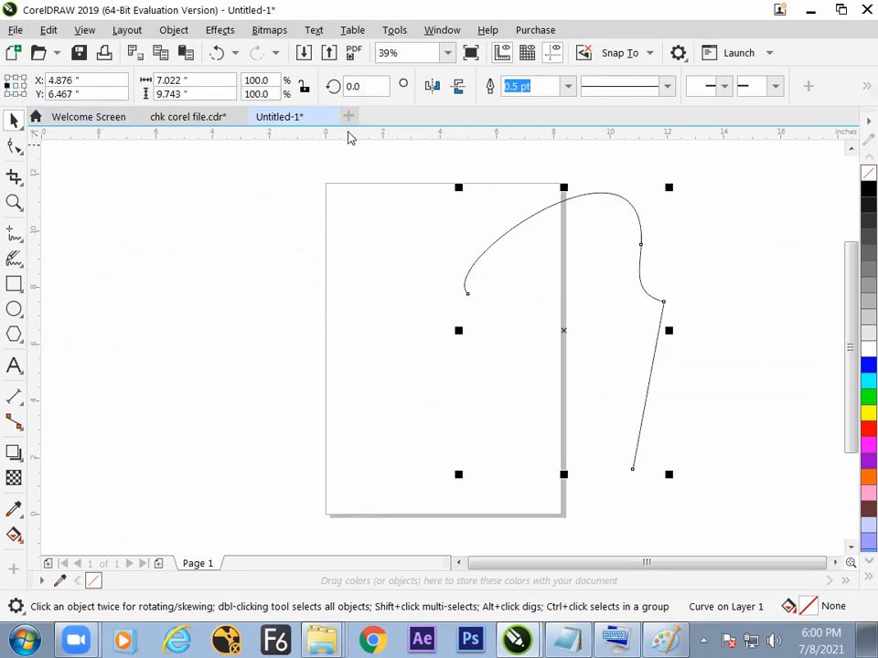
click(431, 86)
click(308, 289)
key(Escape)
click(272, 336)
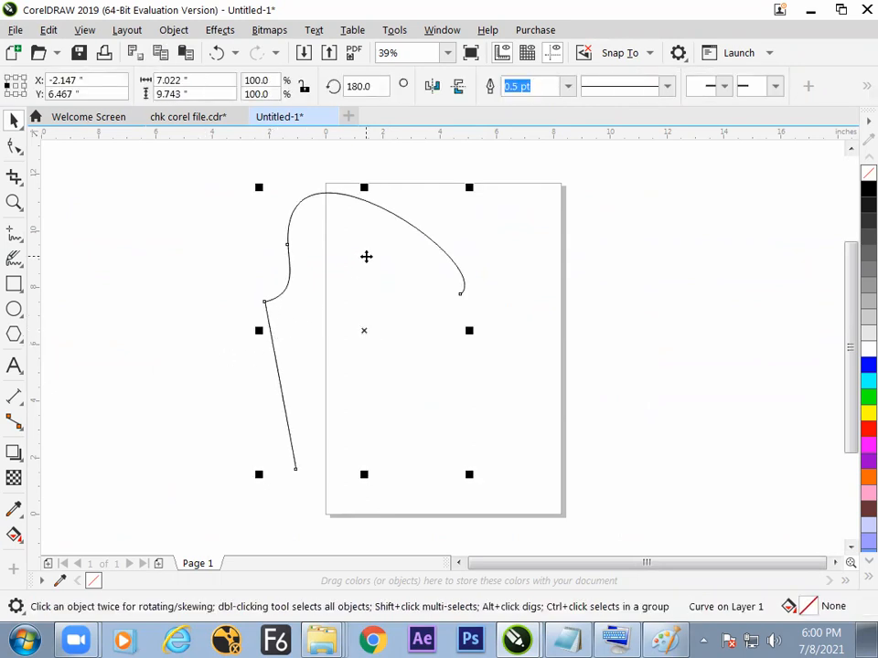
Duplicate the curve and mirror the copy horizontally about the middle-right origin point to form a symmetric shape
click(25, 86)
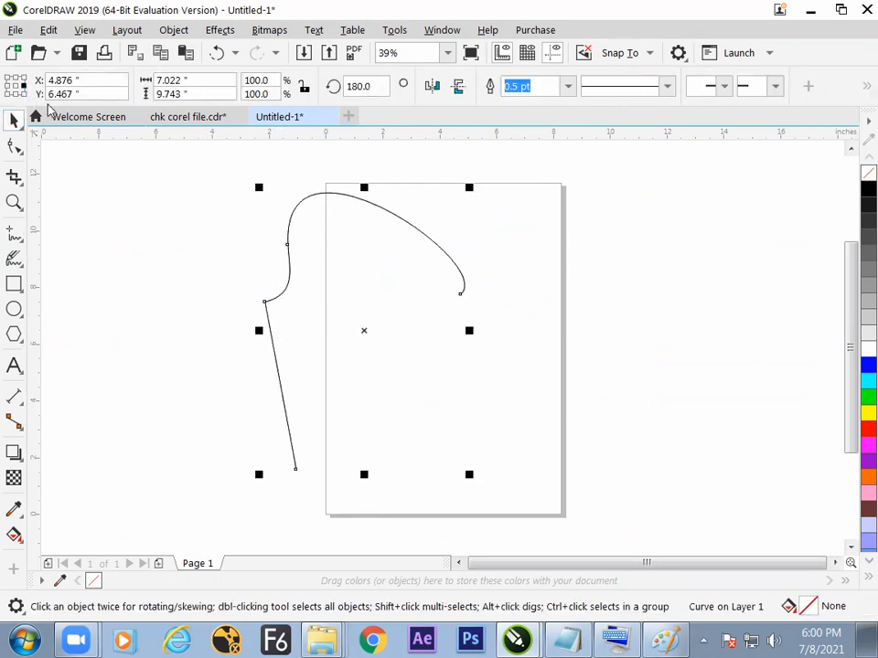
key(KP_Add)
click(431, 86)
click(705, 284)
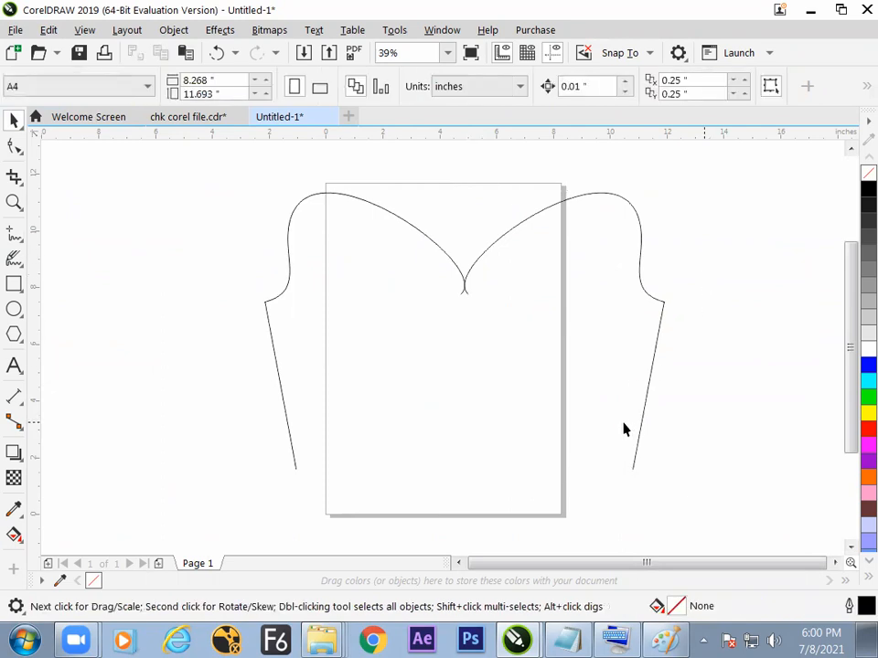
key(ctrl+a)
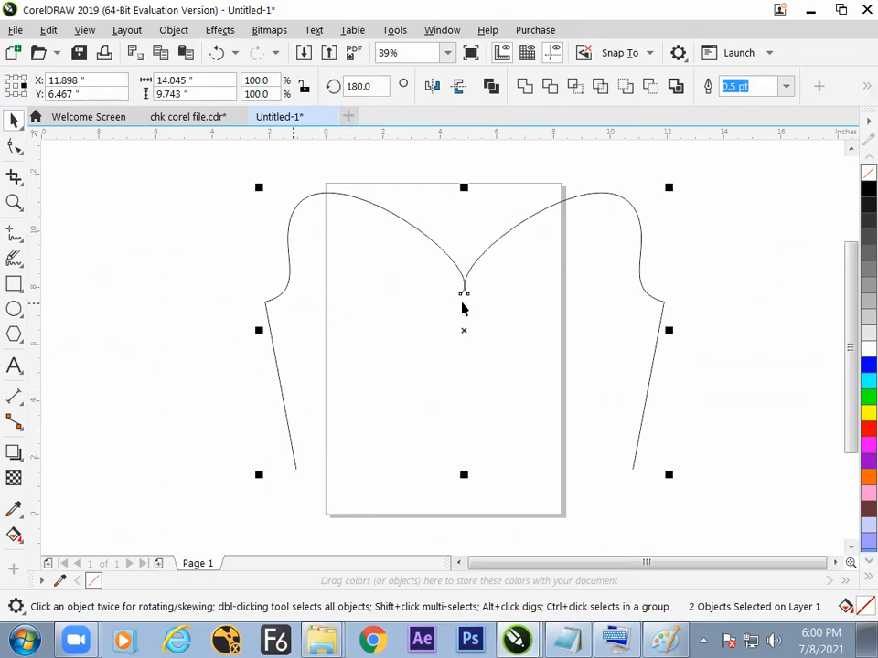
click(704, 371)
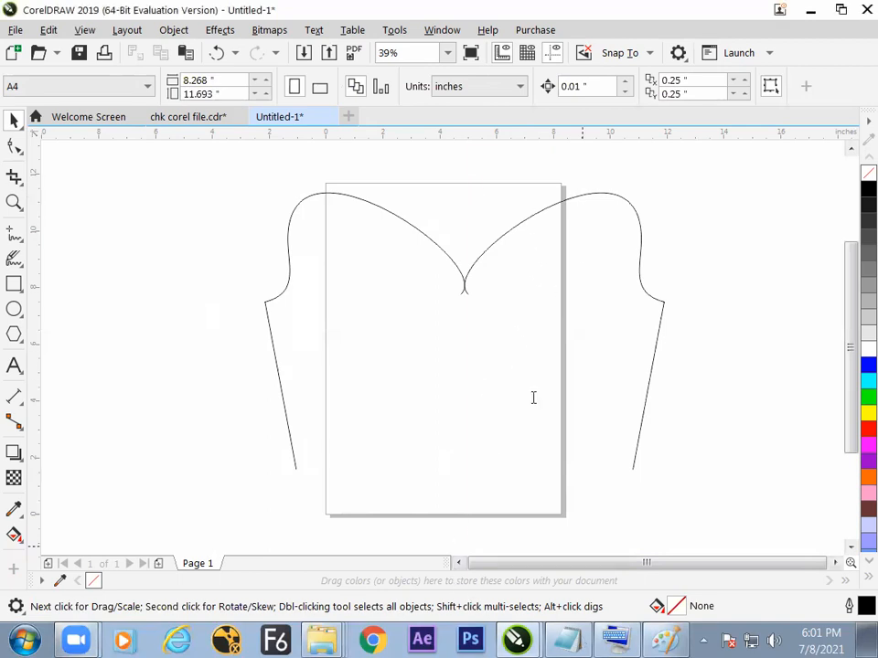
Switch to Notepad and review the definitions of symmetric and bi axial symmetric
key(alt+Tab)
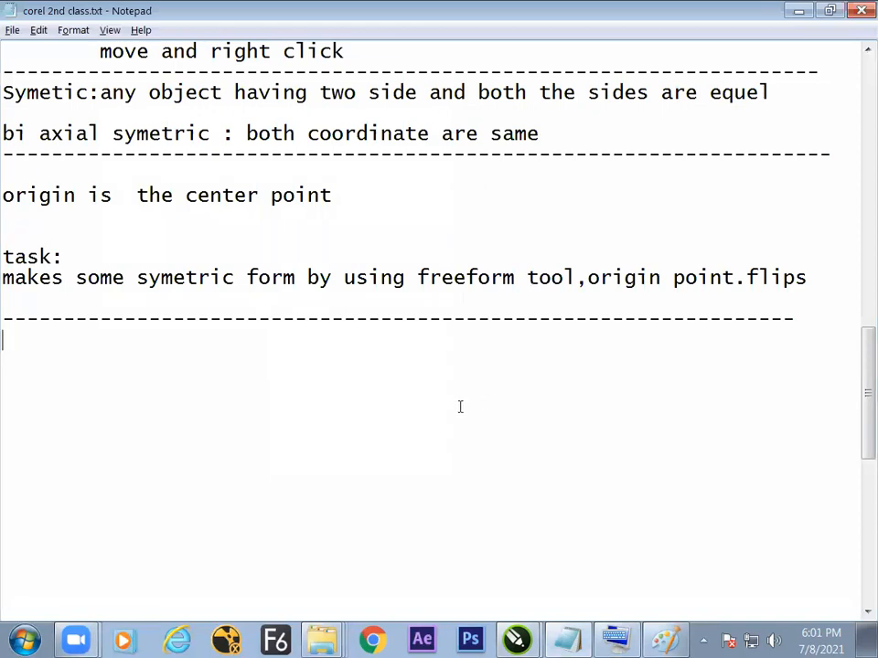
click(533, 402)
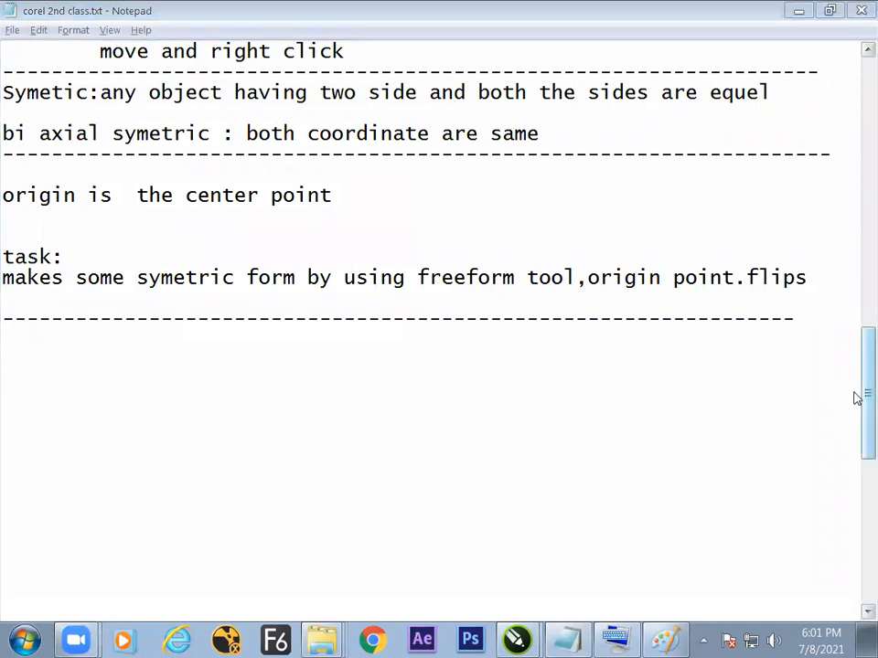
drag(856, 398, 855, 346)
click(196, 338)
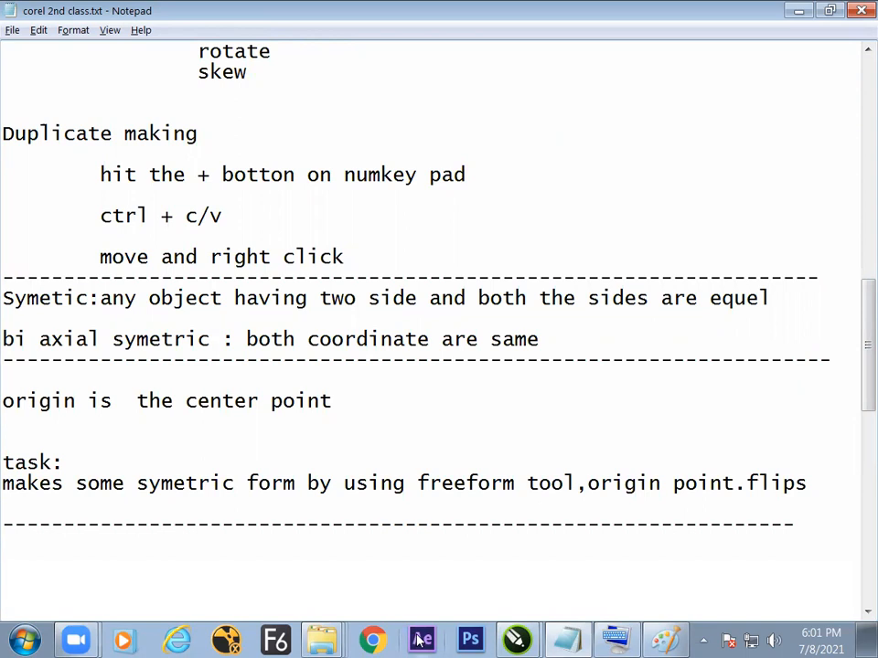
Switch to Paint and draw a large black letter A in the empty area below the red "A" column
click(665, 640)
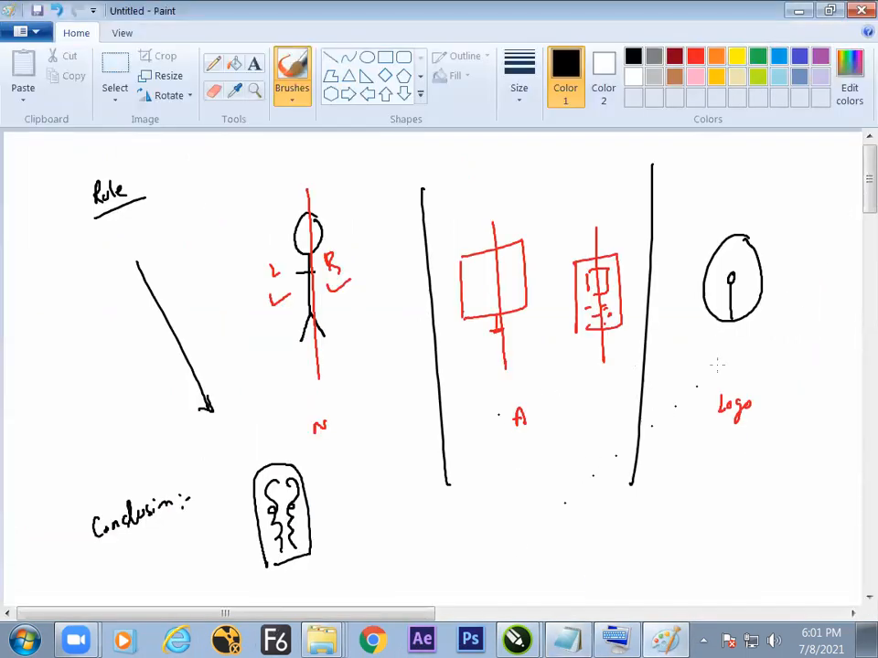
scroll(856, 213, down, 3)
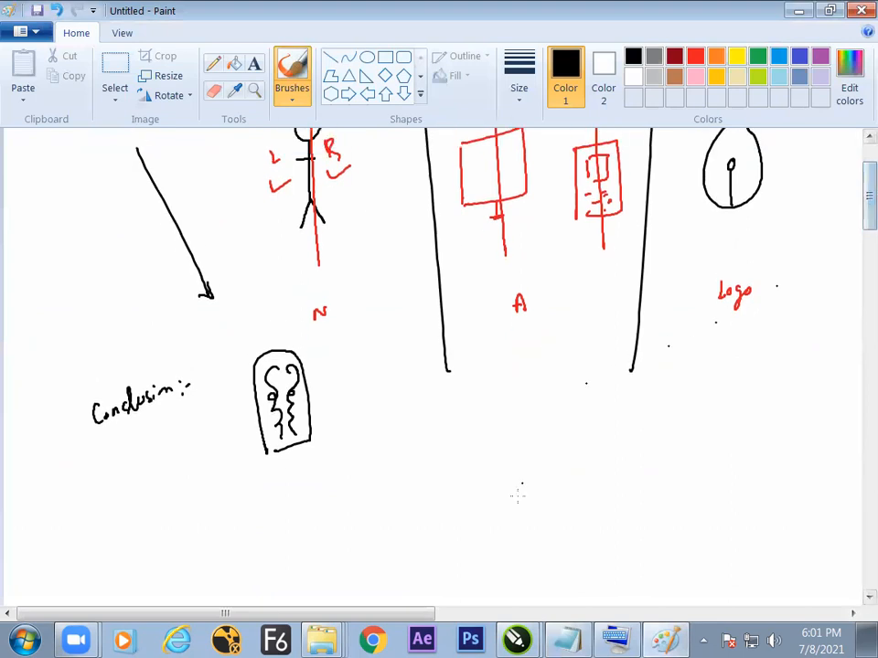
mouse_move(474, 514)
mouse_down()
mouse_move(522, 396)
mouse_move(568, 505)
mouse_up()
drag(492, 474, 558, 463)
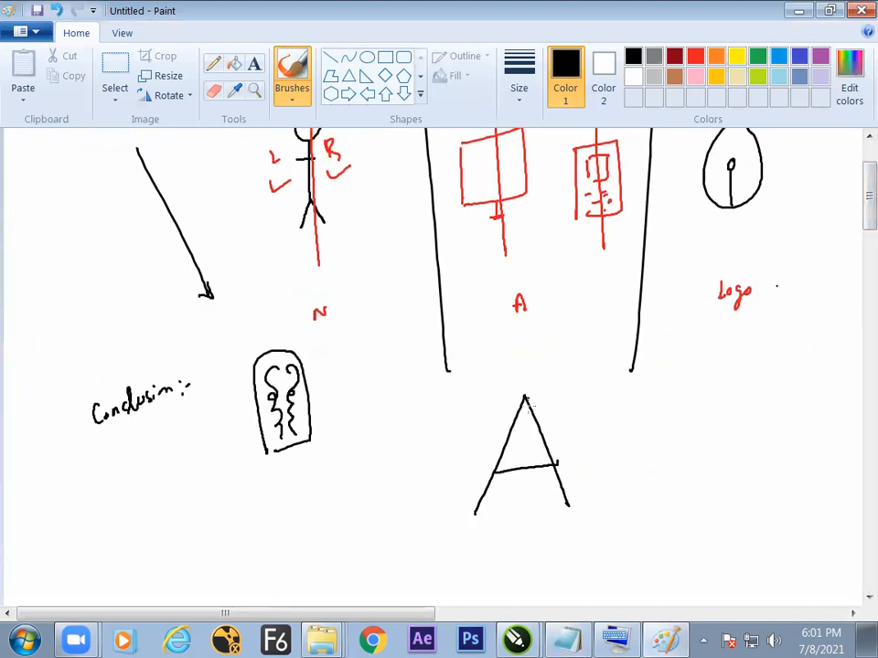
drag(629, 410, 631, 483)
mouse_move(630, 411)
mouse_down()
mouse_move(640, 410)
mouse_move(635, 471)
mouse_up()
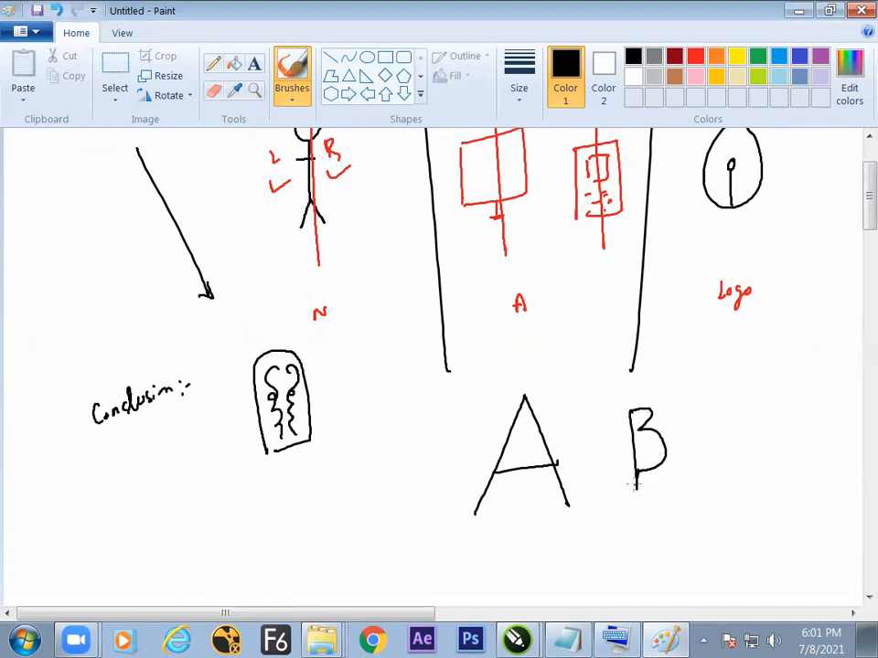
key(ctrl+z)
key(ctrl+z)
key(ctrl+z)
Draw a black letter B beside the large A, with a horizontal axis through its middle and a double-headed vertical arrow
mouse_move(646, 416)
mouse_down()
mouse_move(647, 456)
mouse_move(661, 411)
mouse_move(651, 445)
mouse_move(666, 445)
mouse_move(677, 464)
mouse_move(647, 475)
mouse_up()
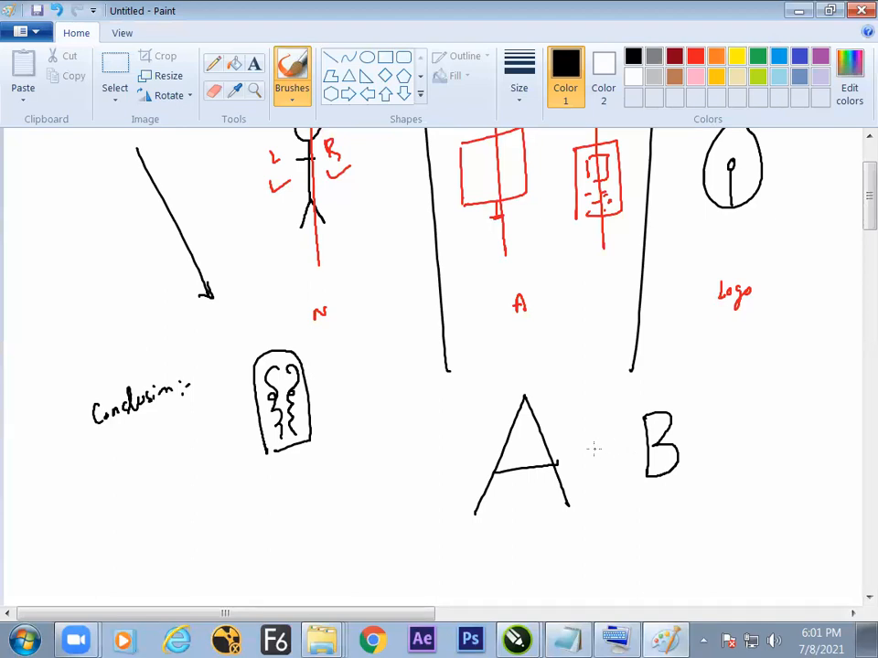
drag(588, 449, 747, 433)
drag(691, 427, 692, 453)
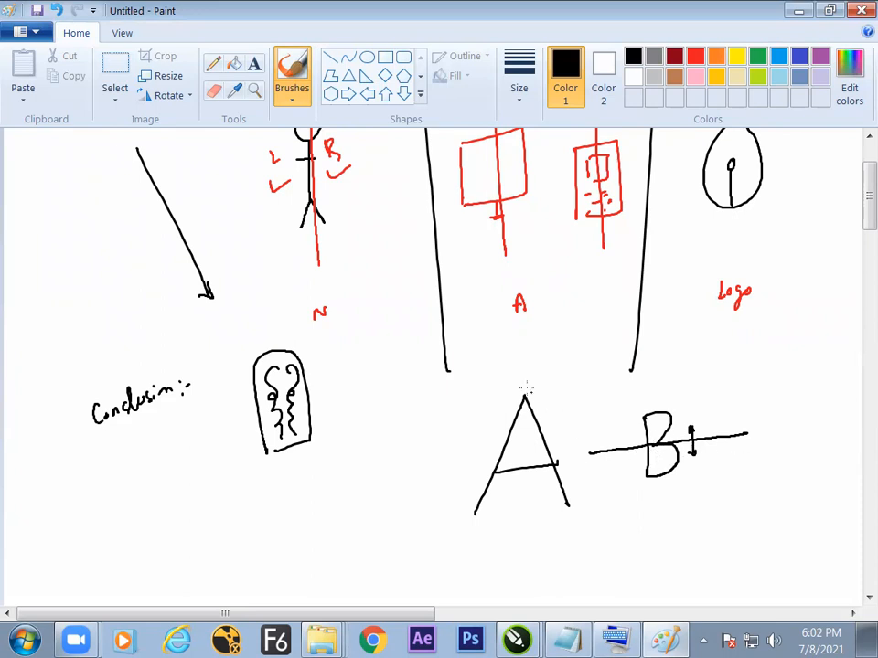
Draw a vertical axis through the large A, labelling it Y and the B's horizontal axis x
drag(521, 372, 540, 551)
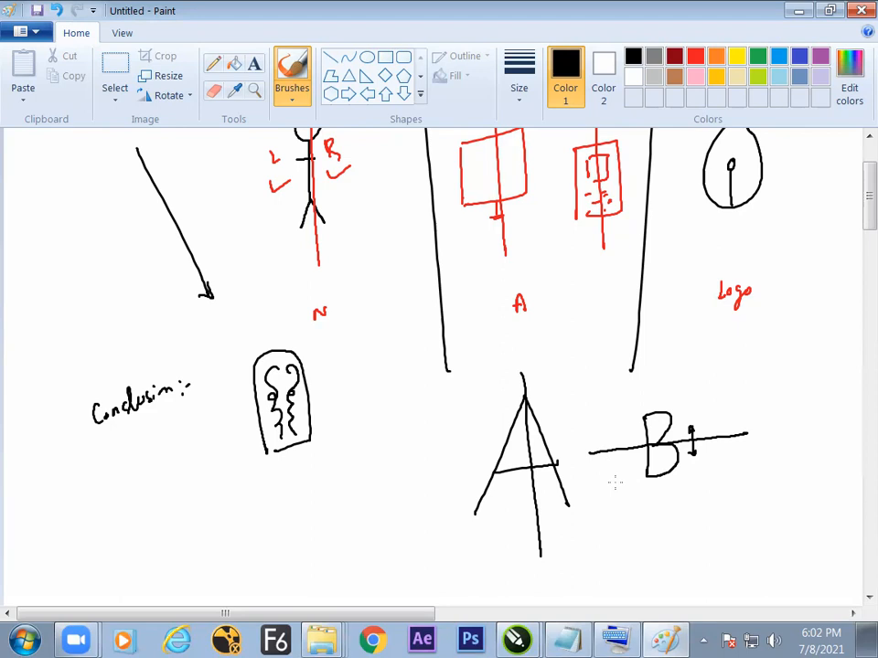
drag(575, 448, 588, 462)
drag(514, 352, 520, 362)
drag(524, 351, 517, 370)
Draw a black letter X below the B
drag(625, 511, 659, 542)
drag(651, 506, 619, 548)
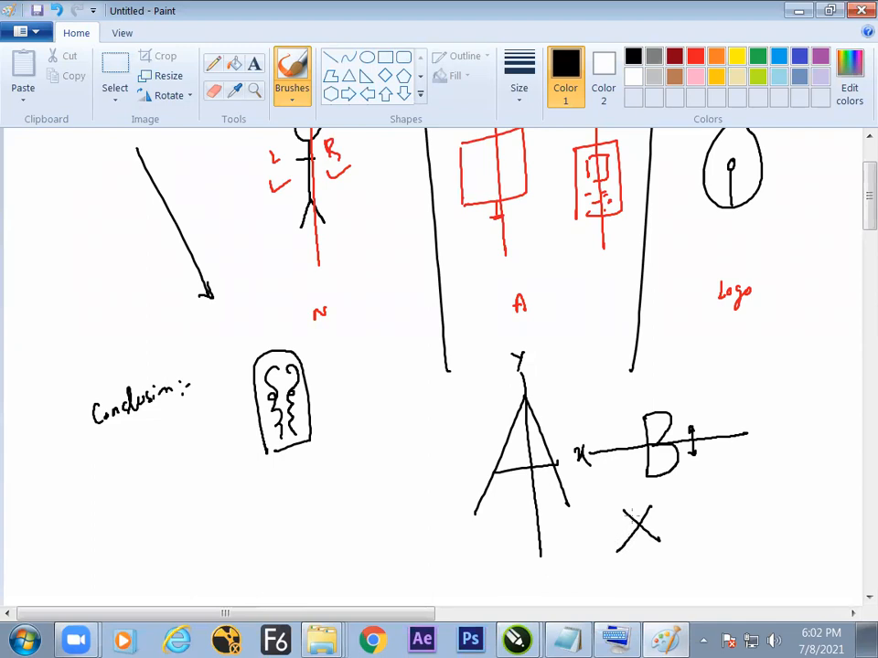
mouse_move(635, 494)
mouse_down()
mouse_move(643, 553)
mouse_move(674, 522)
mouse_up()
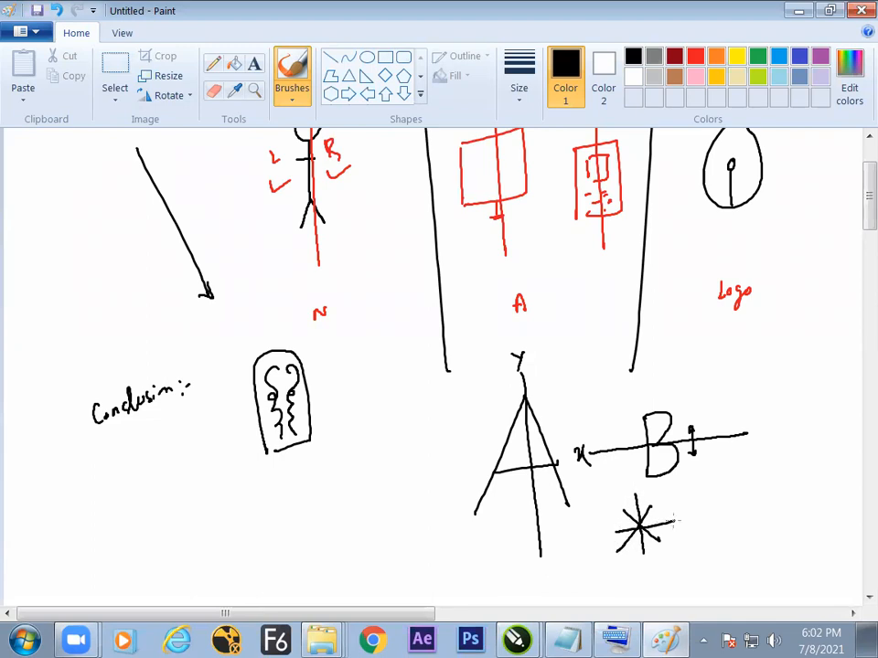
key(ctrl+z)
key(ctrl+z)
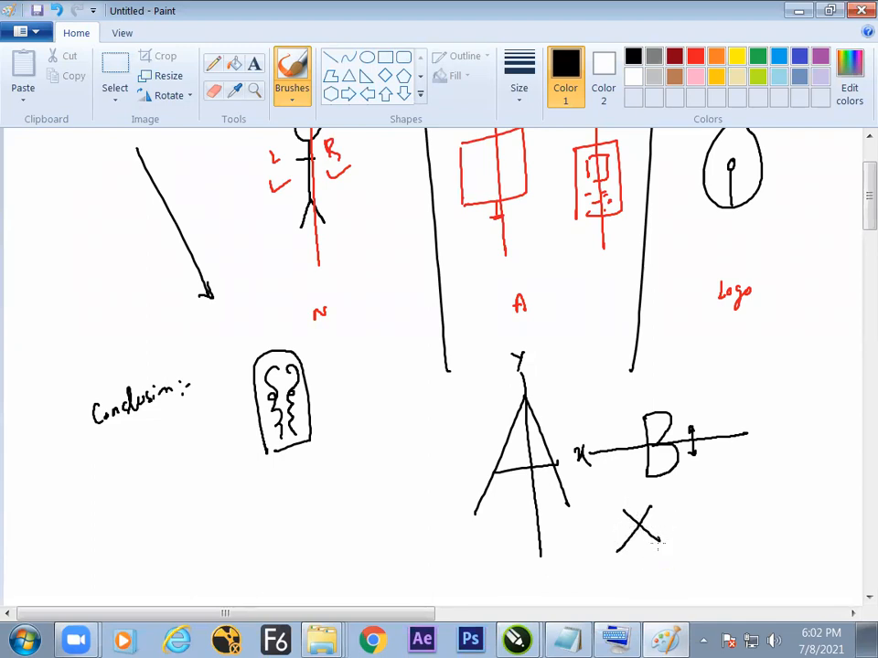
Draw red vertical and horizontal axes through the X and write "Biaxial" in red beside it
click(698, 58)
mouse_move(636, 498)
mouse_down()
mouse_move(638, 552)
mouse_move(621, 527)
mouse_move(663, 521)
mouse_up()
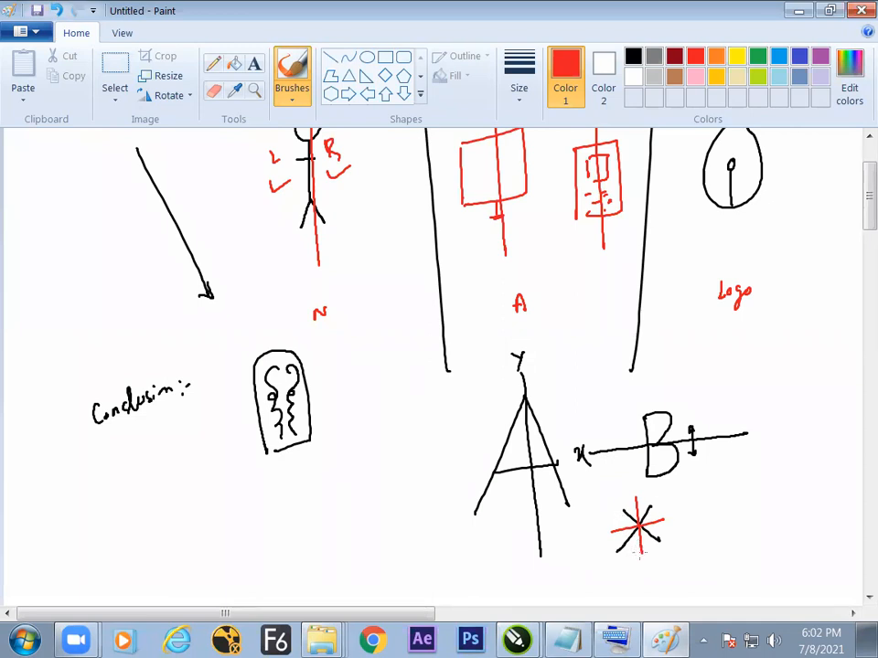
mouse_move(684, 529)
mouse_down()
mouse_move(715, 538)
mouse_move(704, 549)
mouse_move(714, 539)
mouse_move(714, 547)
mouse_move(712, 536)
mouse_move(731, 540)
mouse_move(752, 518)
mouse_up()
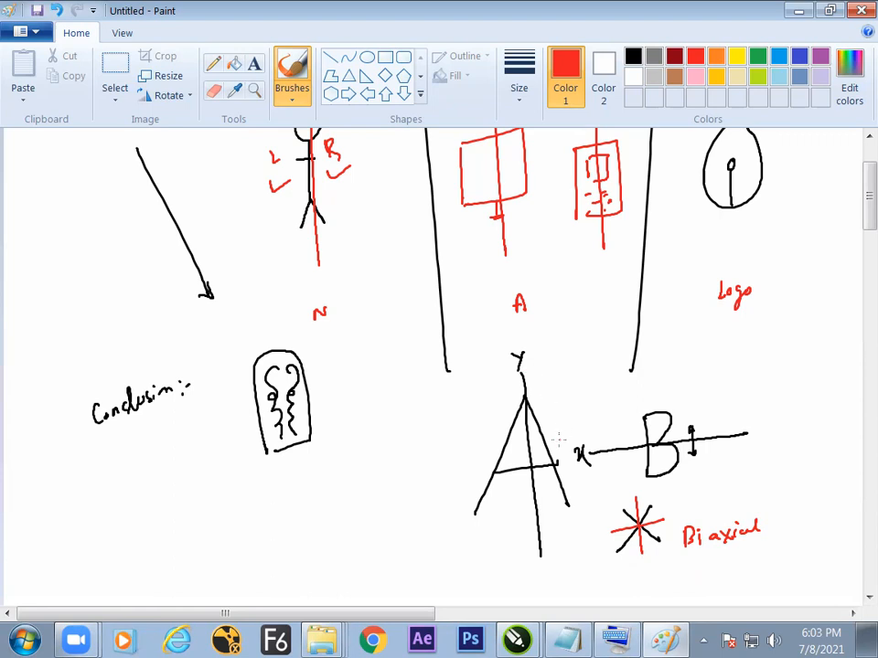
Draw a red letter O and a red letter W in the area below the Conclusion sketch
mouse_move(365, 440)
mouse_down()
mouse_move(376, 496)
mouse_move(368, 440)
mouse_up()
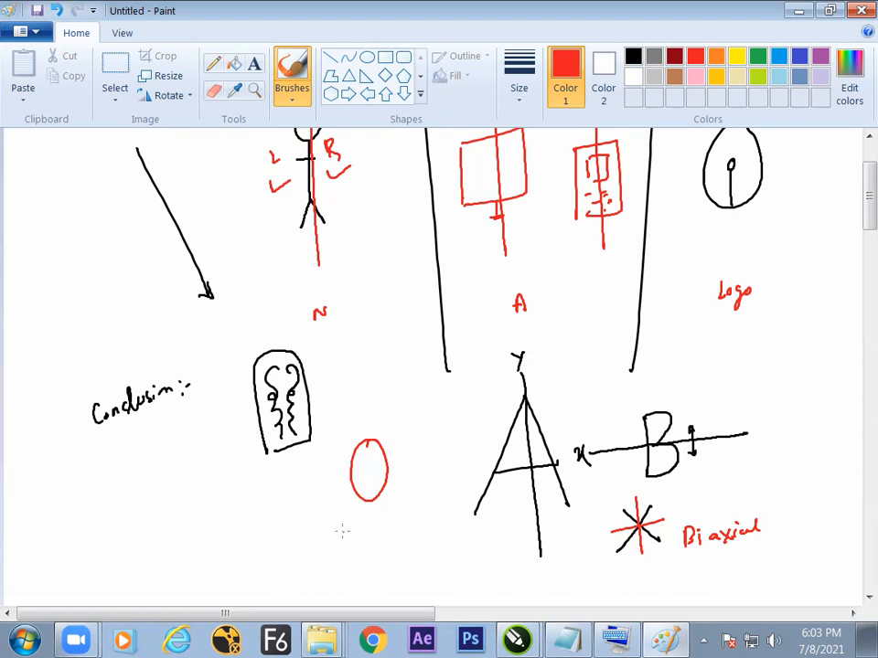
mouse_move(240, 506)
mouse_down()
mouse_move(269, 531)
mouse_move(283, 496)
mouse_up()
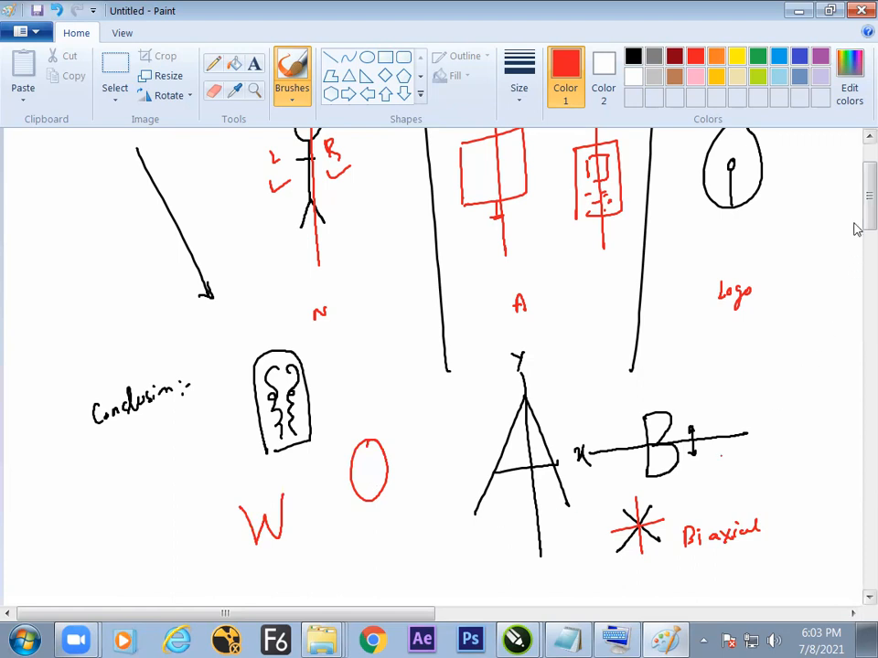
Try vertical and horizontal symmetry lines through the red W, undoing each line
scroll(856, 223, down, 1)
drag(265, 440, 284, 538)
key(ctrl+z)
drag(229, 504, 353, 469)
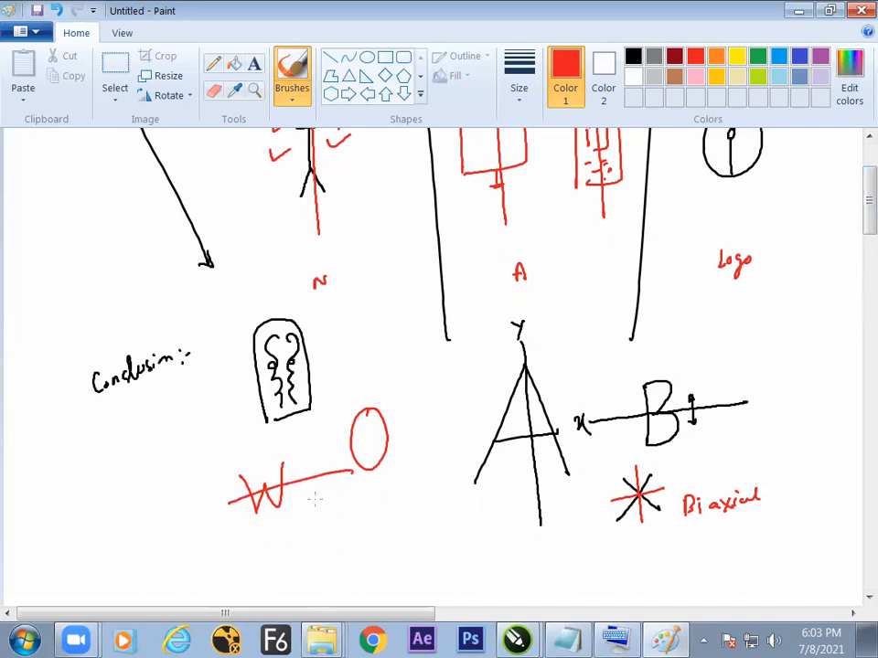
key(ctrl+z)
drag(260, 435, 276, 555)
key(ctrl+z)
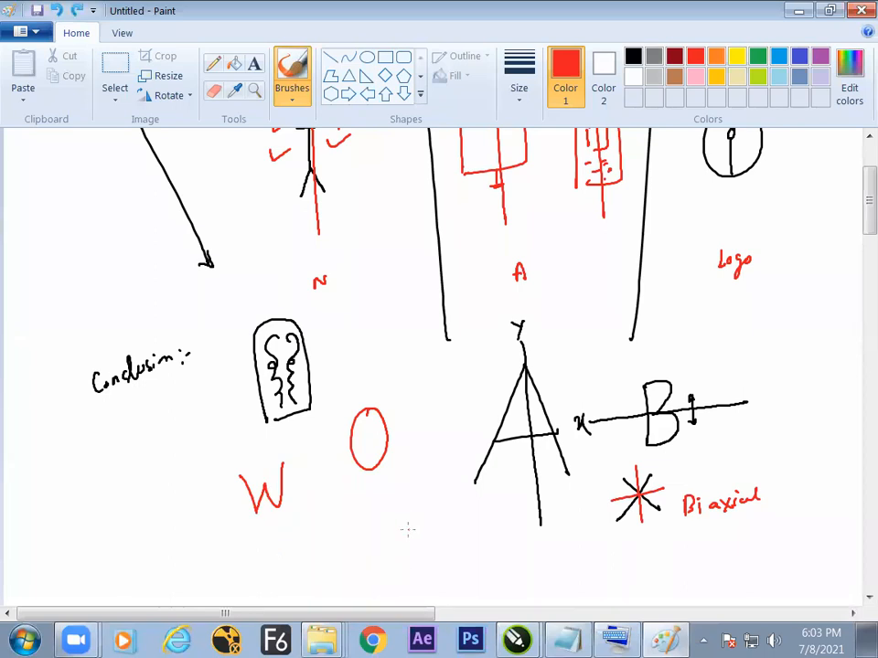